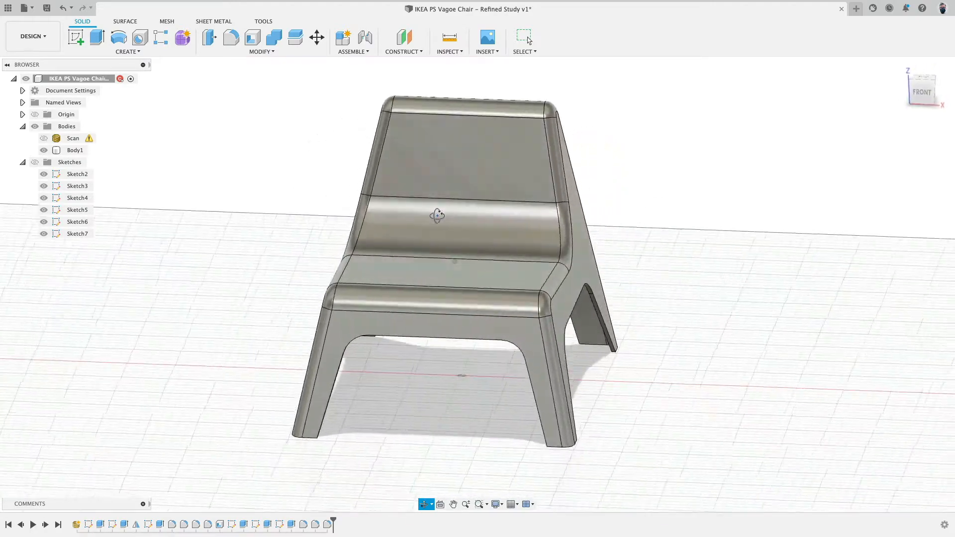
# Select faces on the chair body and orbit around it to examine the model.
pyautogui.press('Escape')
pyautogui.click(375, 280)
pyautogui.keyDown('shift'); pyautogui.click(415, 262); pyautogui.keyUp('shift')
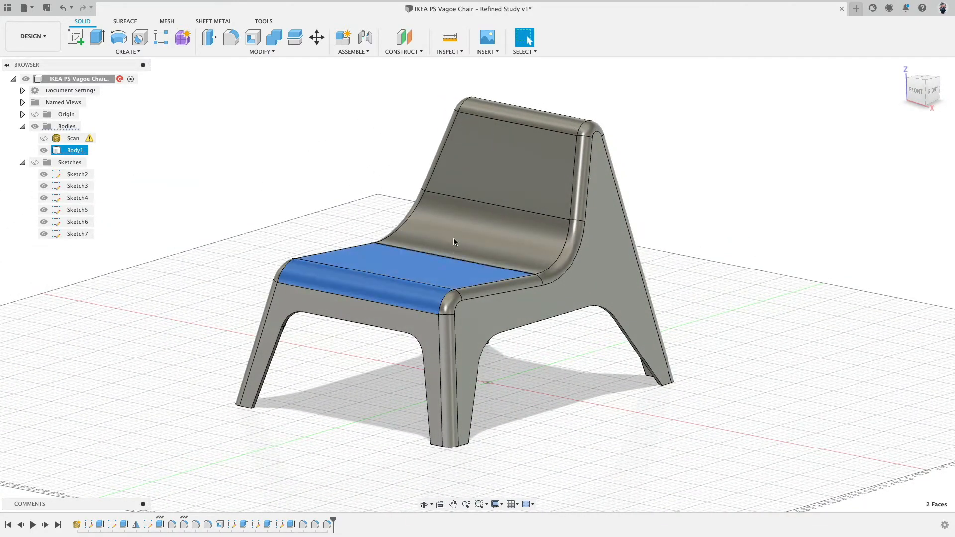
pyautogui.keyDown('shift'); pyautogui.click(453, 238); pyautogui.keyUp('shift')
pyautogui.keyDown('shift'); pyautogui.click(506, 172); pyautogui.keyUp('shift')
pyautogui.keyDown('shift'); pyautogui.click(522, 118); pyautogui.keyUp('shift')
pyautogui.moveTo(675, 153); pyautogui.dragTo(627, 139)
pyautogui.keyDown('shift'); pyautogui.moveTo(629, 140); pyautogui.dragTo(673, 157, button='middle'); pyautogui.keyUp('shift')
# Toggle the body and scan visibility to compare the modelled chair against the scan.
pyautogui.click(43, 151)
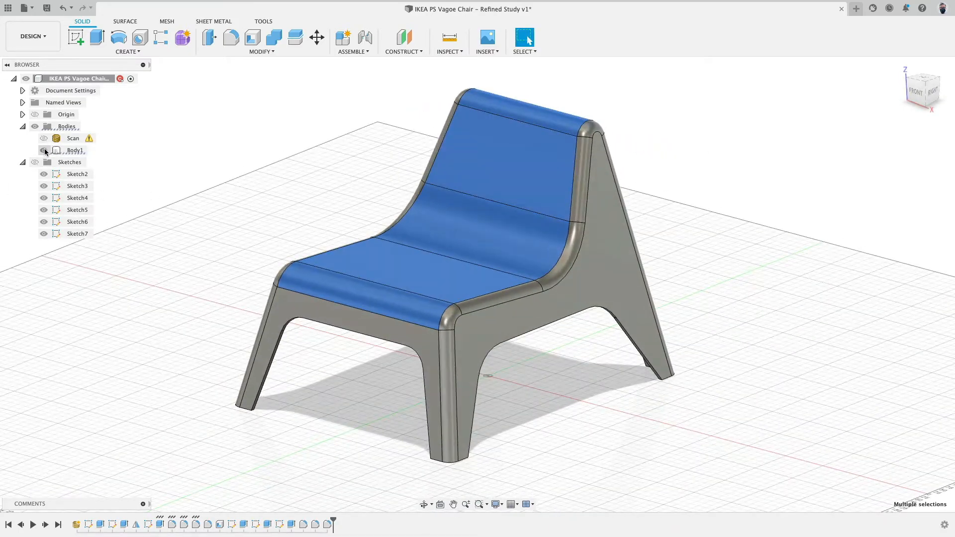
pyautogui.click(43, 138)
pyautogui.keyDown('shift'); pyautogui.moveTo(266, 188); pyautogui.dragTo(298, 171, button='middle'); pyautogui.keyUp('shift')
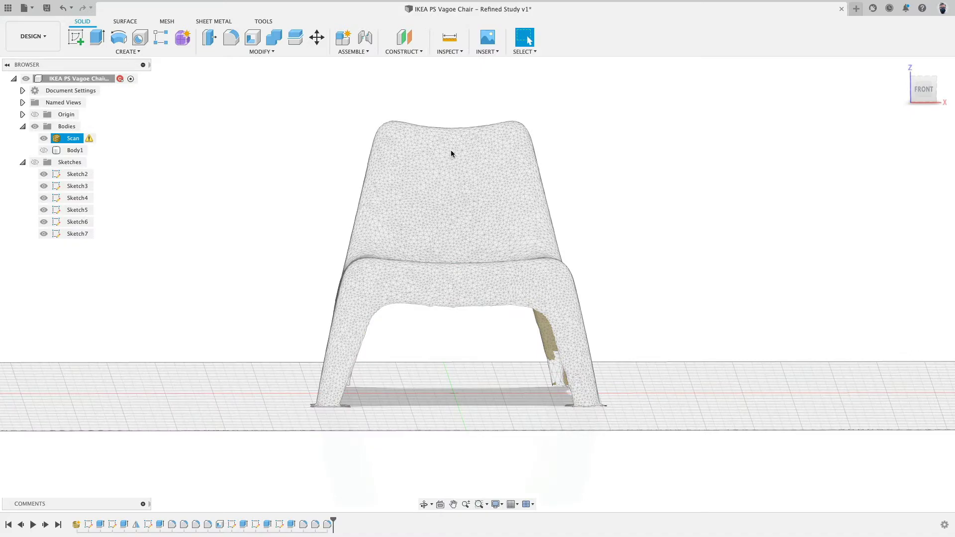
pyautogui.moveTo(449, 165)
pyautogui.keyDown('shift'); pyautogui.mouseDown(button='middle')
pyautogui.moveTo(447, 254)
pyautogui.moveTo(532, 260)
pyautogui.moveTo(445, 169)
pyautogui.mouseUp(button='middle'); pyautogui.keyUp('shift')
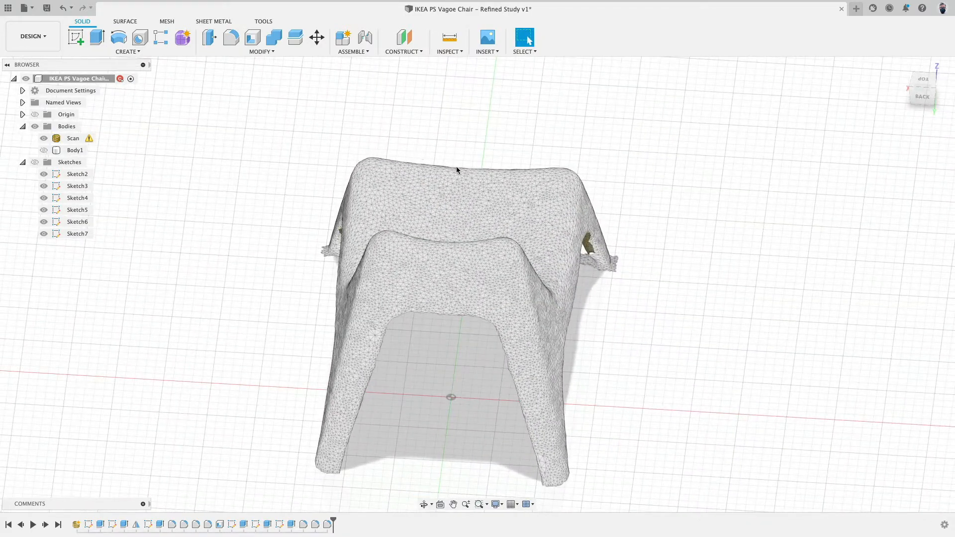
pyautogui.keyDown('shift'); pyautogui.moveTo(478, 234); pyautogui.dragTo(327, 232, button='middle'); pyautogui.keyUp('shift')
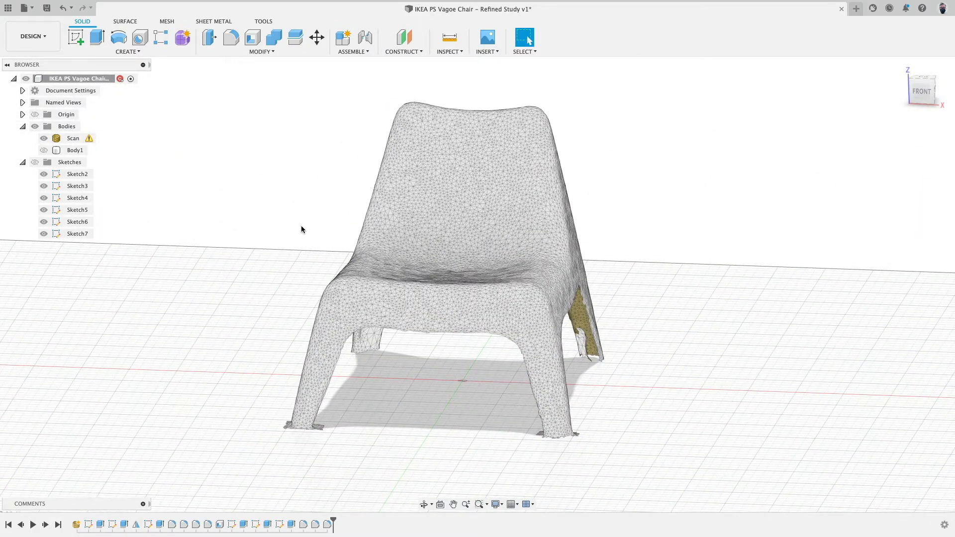
pyautogui.click(44, 150)
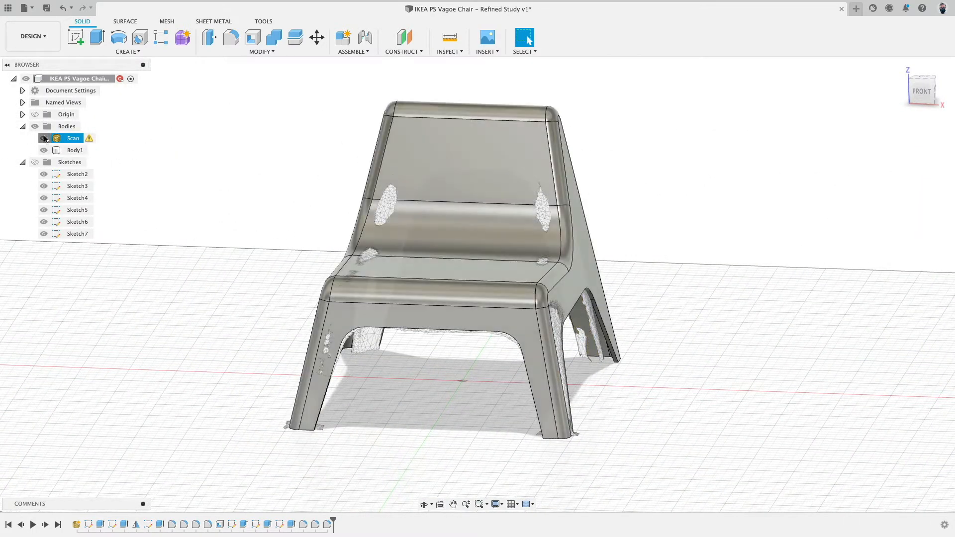
pyautogui.click(44, 139)
# Roll the design timeline back to just after the first two sketches and show the sketches folder.
pyautogui.click(24, 8)
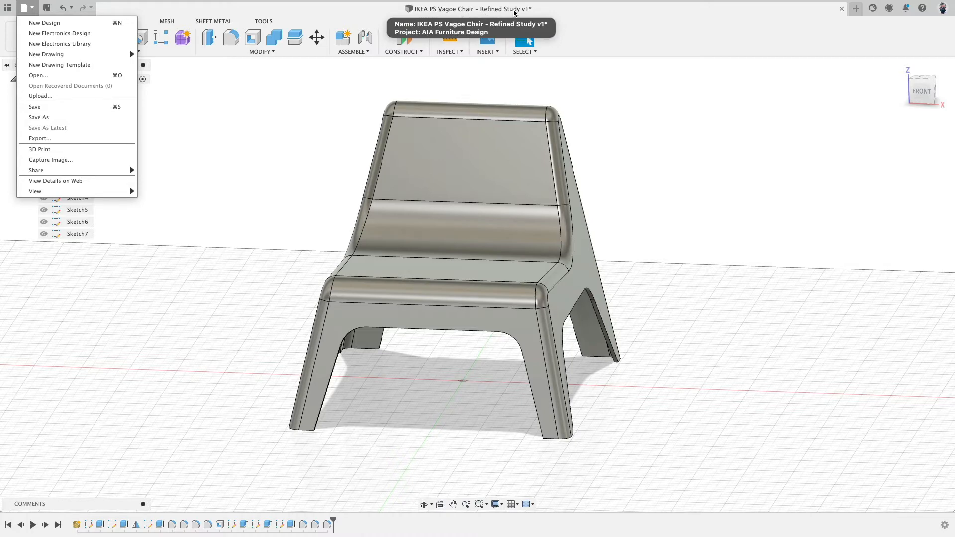
pyautogui.click(752, 186)
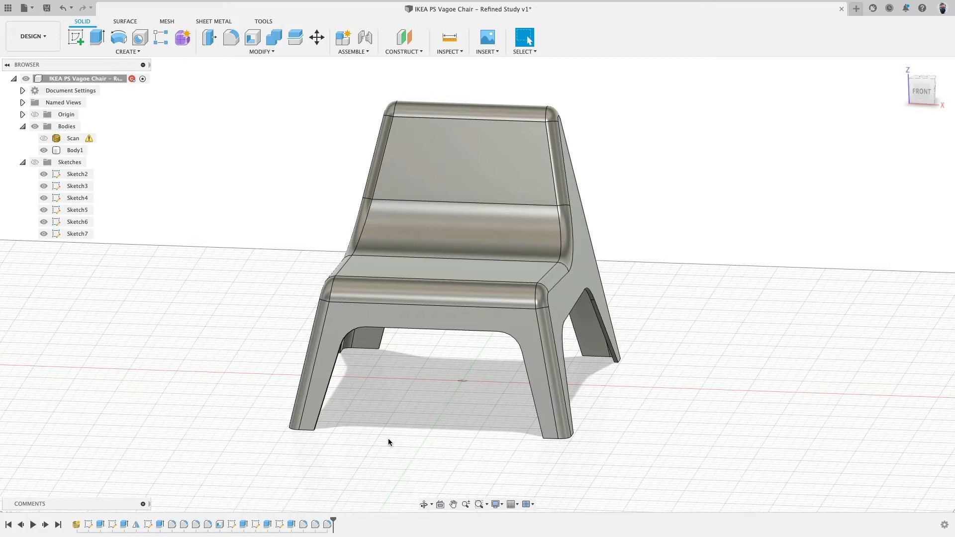
pyautogui.moveTo(333, 520); pyautogui.dragTo(118, 524)
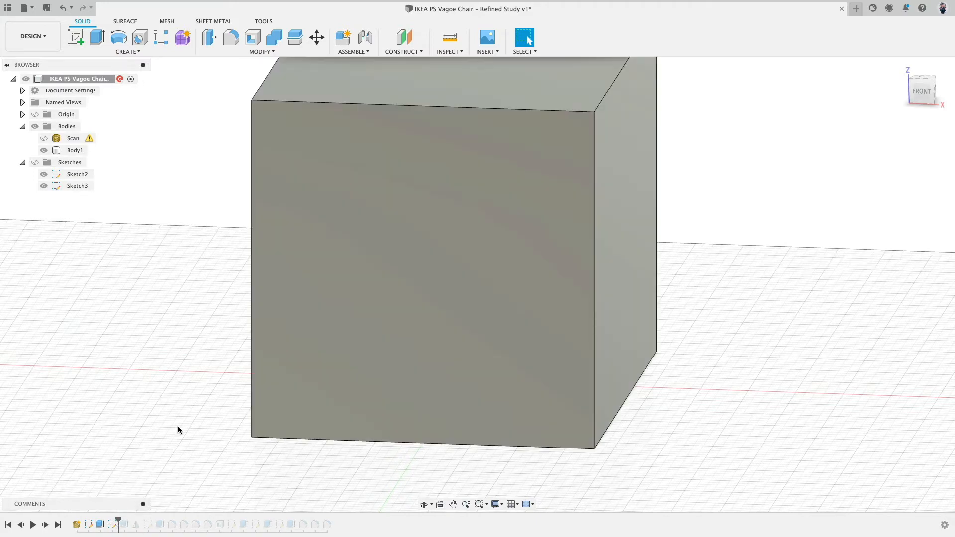
pyautogui.click(35, 162)
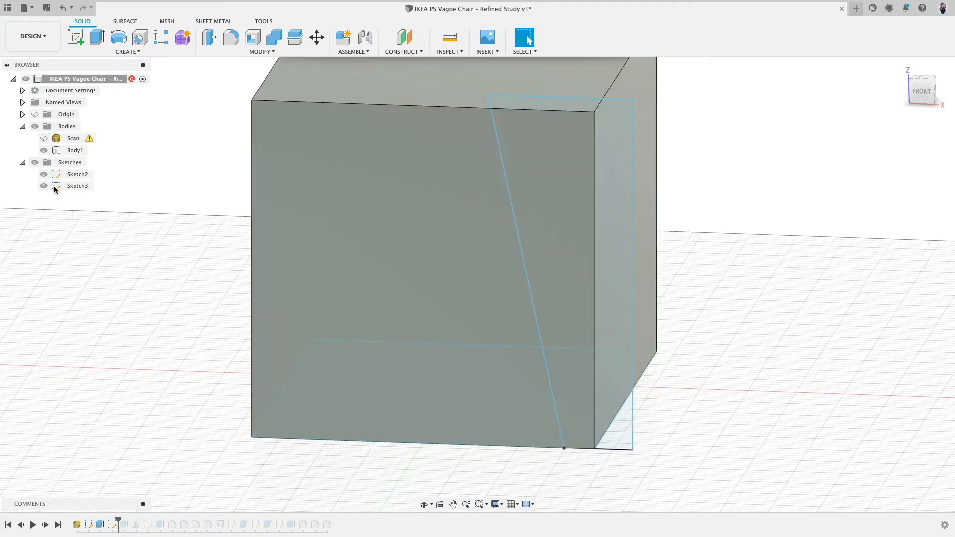
# Hide the Sketch2 sketch so only Sketch3 stays visible on the cube.
pyautogui.scroll(-4, 722, 336)
pyautogui.moveTo(722, 335)
pyautogui.keyDown('shift'); pyautogui.mouseDown(button='middle')
pyautogui.moveTo(712, 326)
pyautogui.moveTo(711, 335)
pyautogui.mouseUp(button='middle'); pyautogui.keyUp('shift')
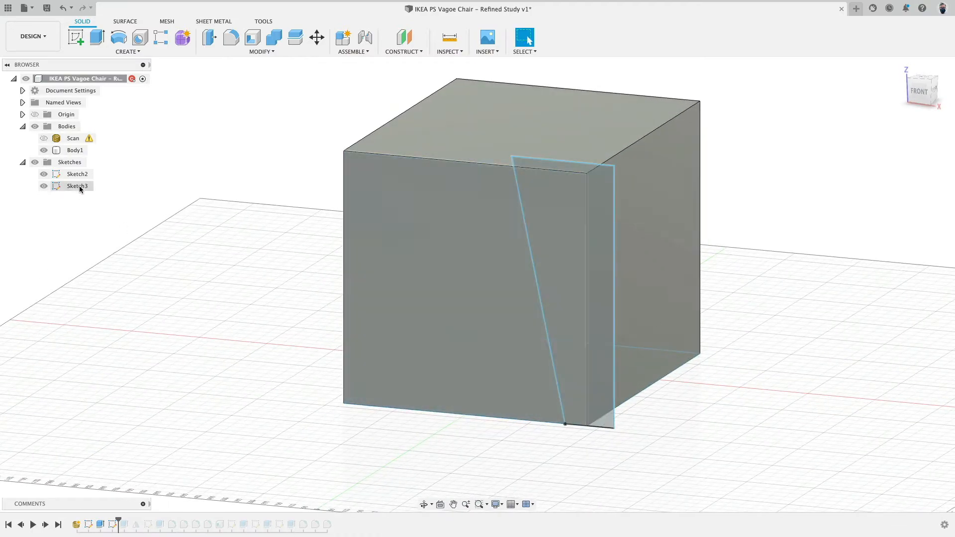
pyautogui.click(44, 174)
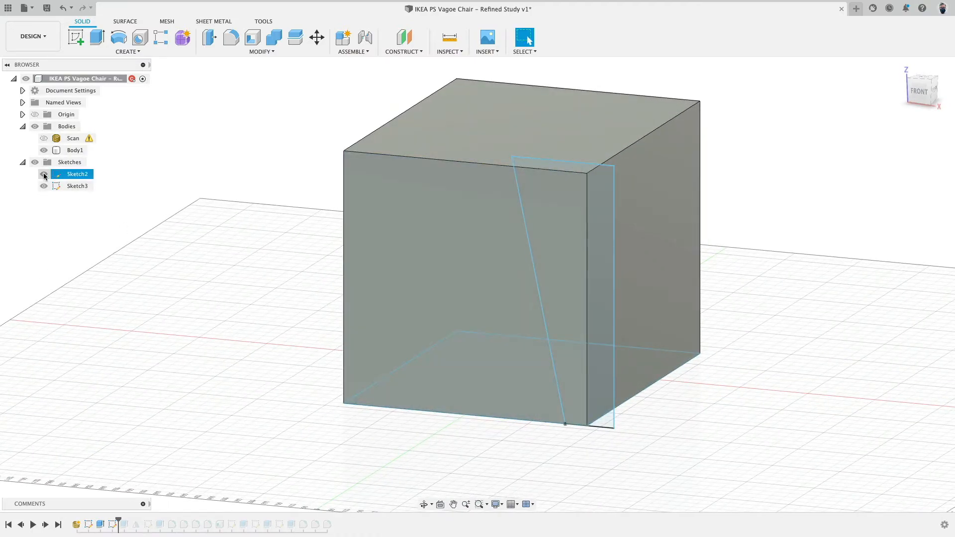
pyautogui.click(44, 174)
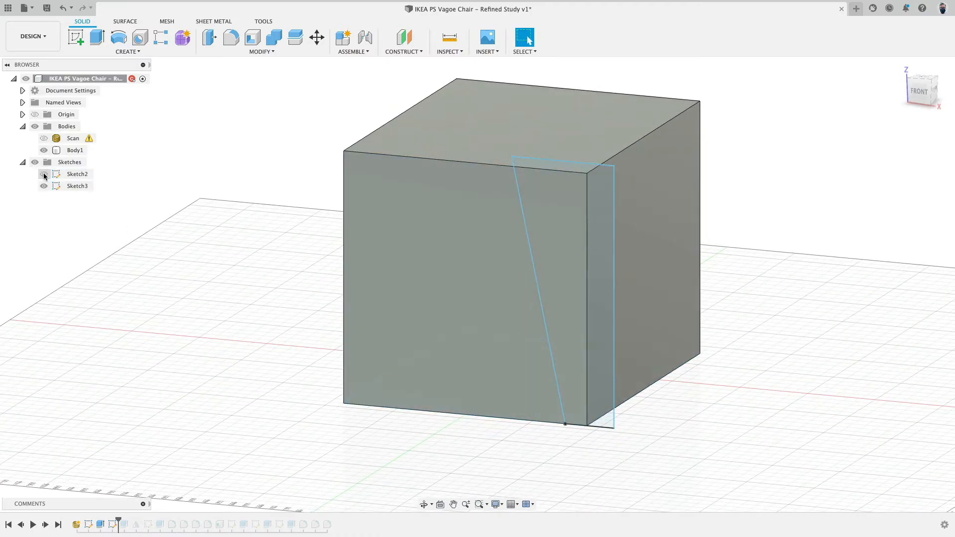
# Rename Sketch2 as Floor Cube.
pyautogui.doubleClick(79, 174)
pyautogui.write('Floor Cube')
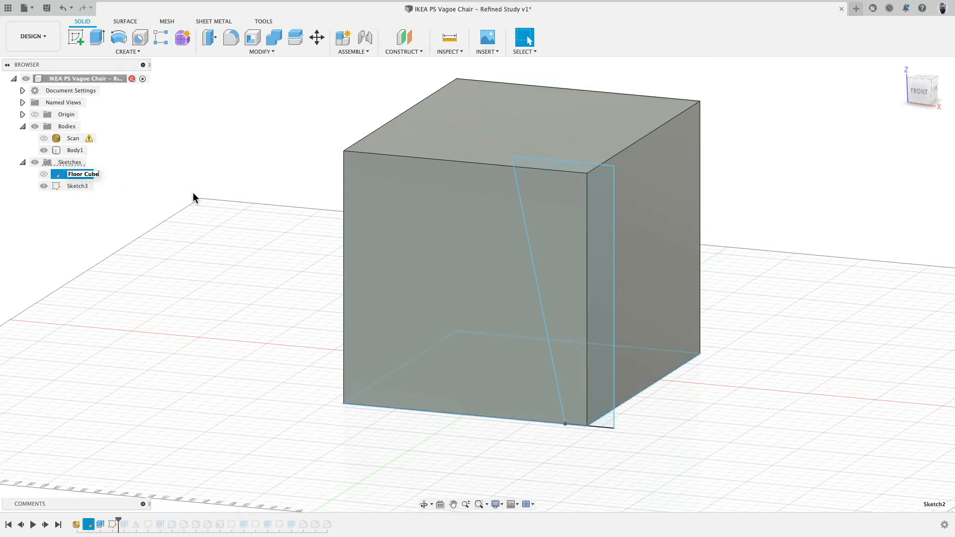
pyautogui.press('Return')
# Rename Sketch3 as Front Side Angle.
pyautogui.doubleClick(82, 186)
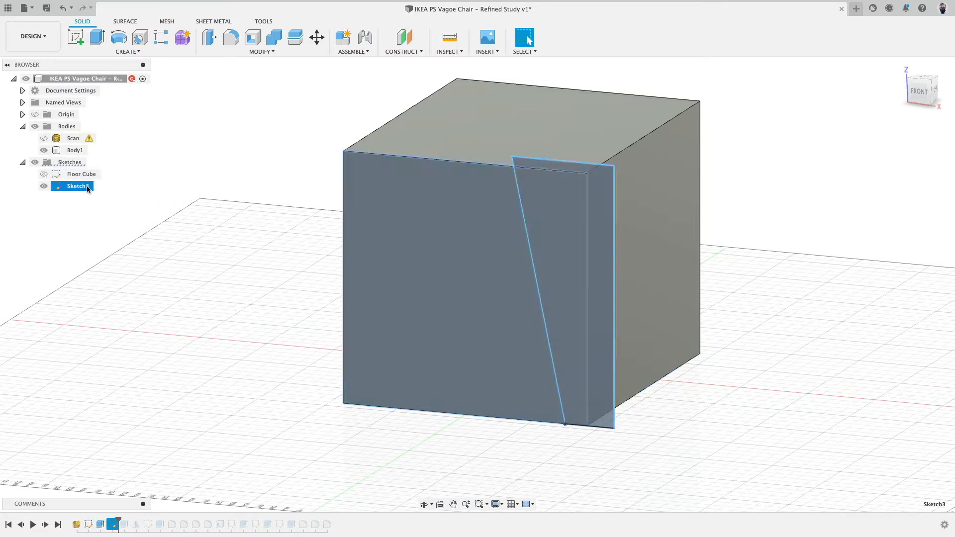
pyautogui.write('Front S')
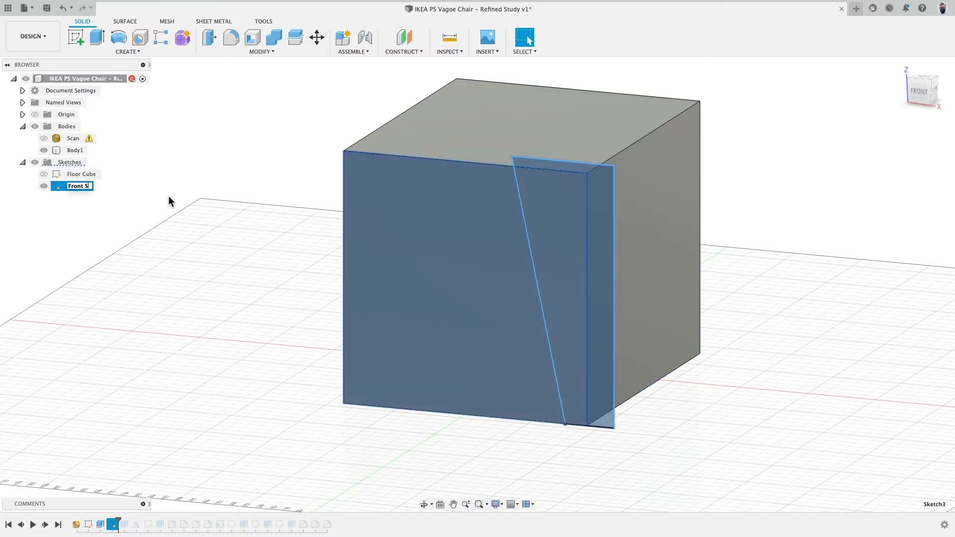
pyautogui.write('ide Angle')
pyautogui.press('Return')
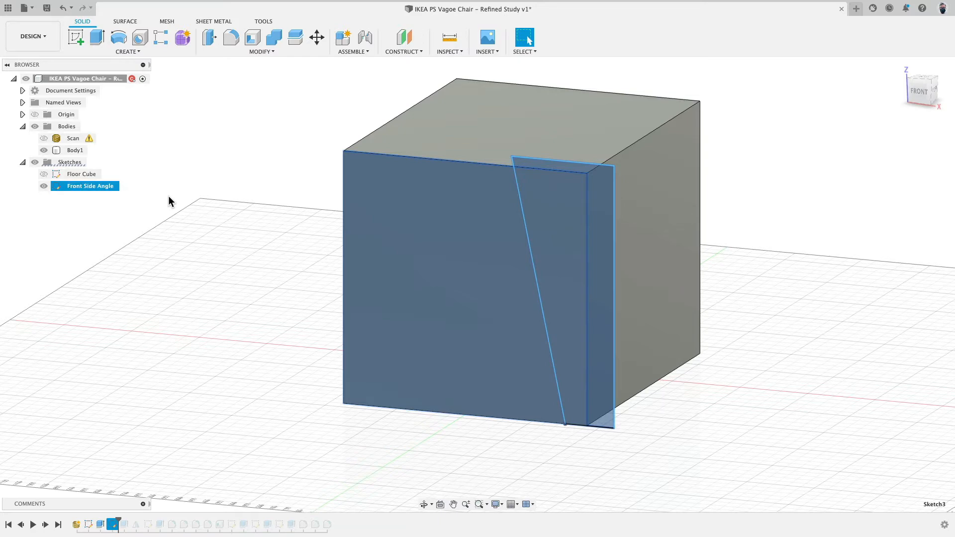
# Open the Front Side Angle sketch for editing.
pyautogui.rightClick(77, 187)
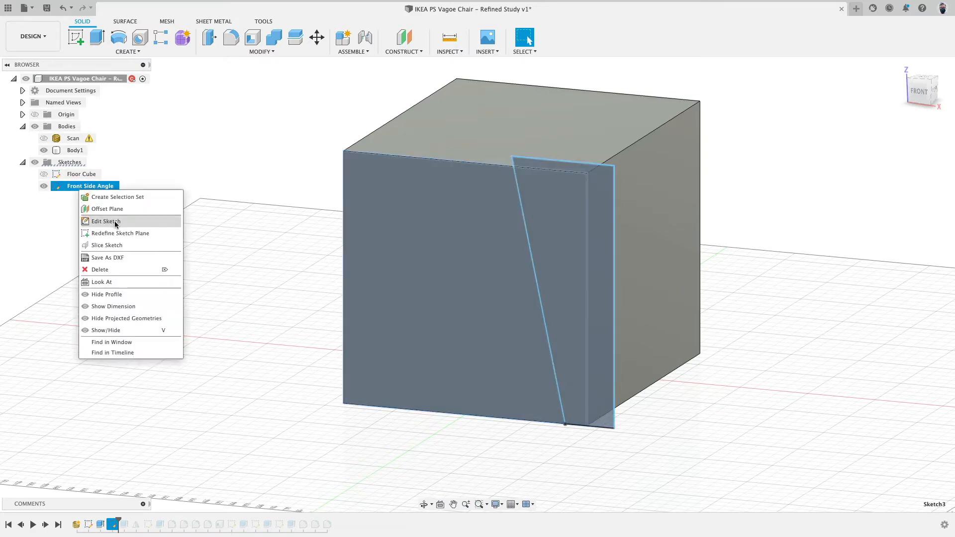
pyautogui.click(222, 221)
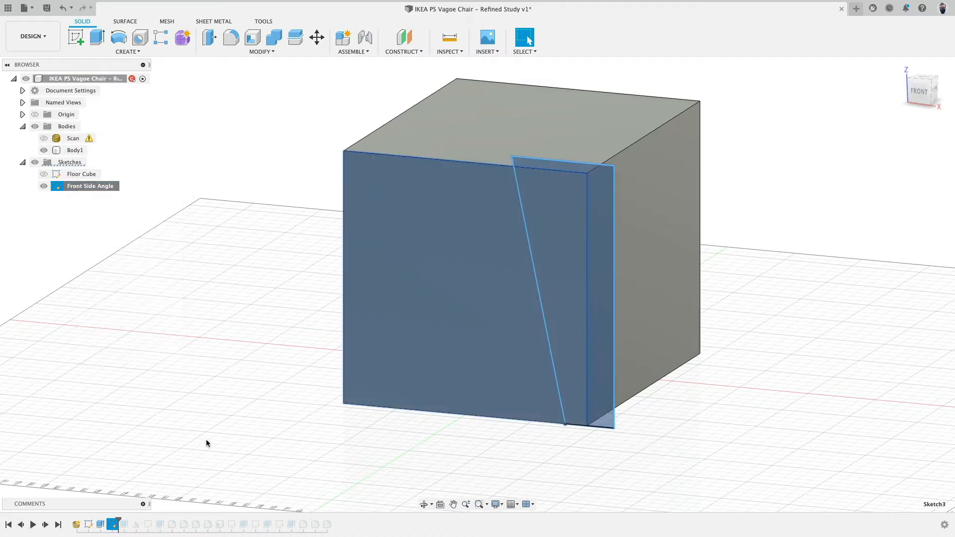
pyautogui.rightClick(111, 525)
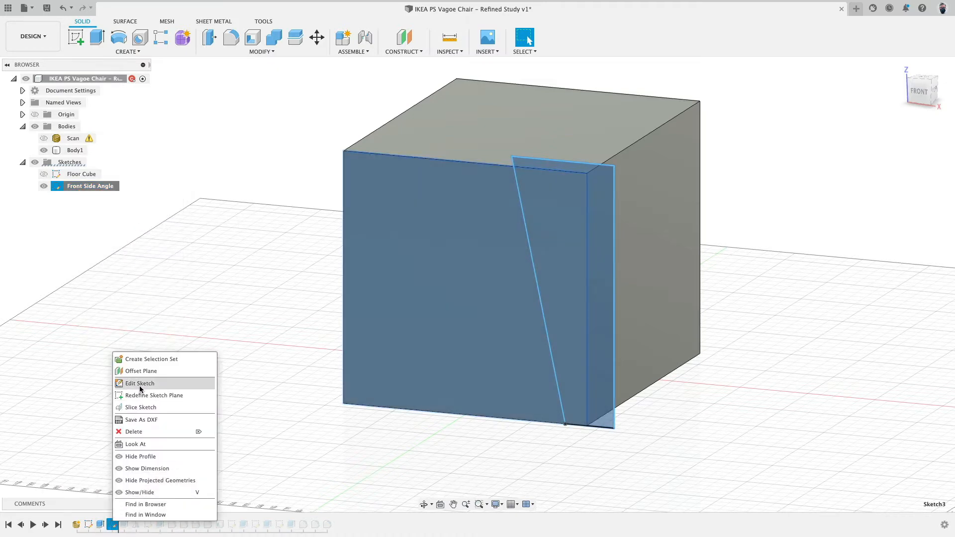
pyautogui.click(140, 387)
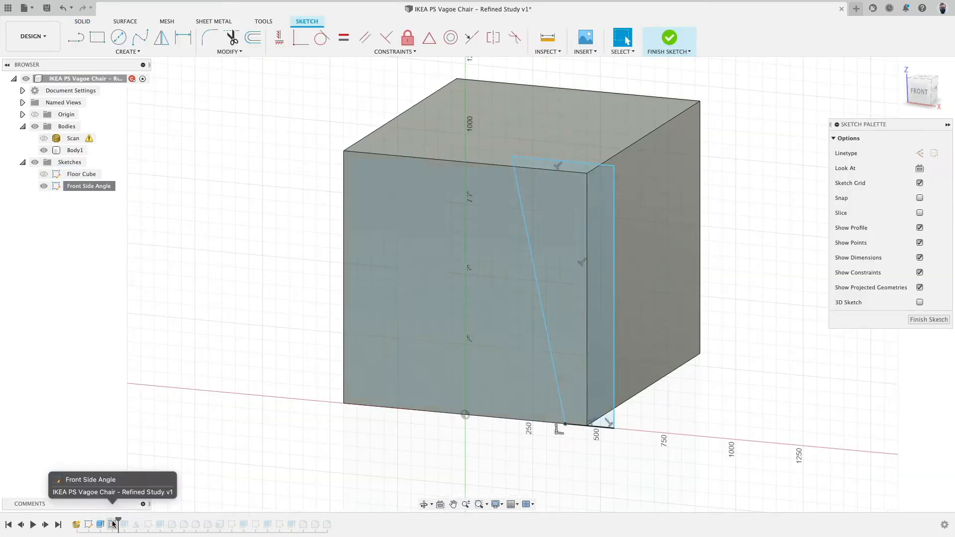
# Delete the sketch's boundary lines, keeping only the slanted line.
pyautogui.click(423, 187)
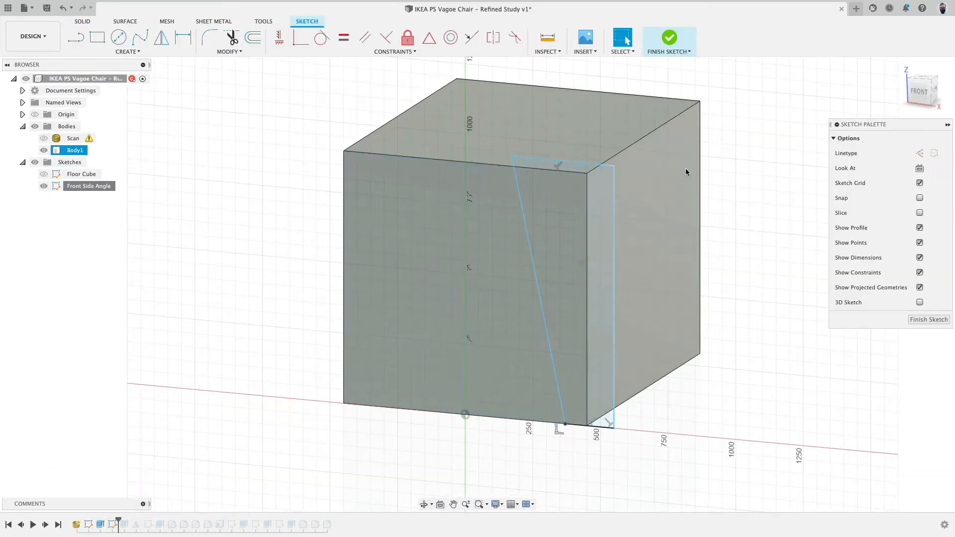
pyautogui.click(611, 478)
pyautogui.click(644, 297)
pyautogui.click(613, 239)
pyautogui.press('Delete')
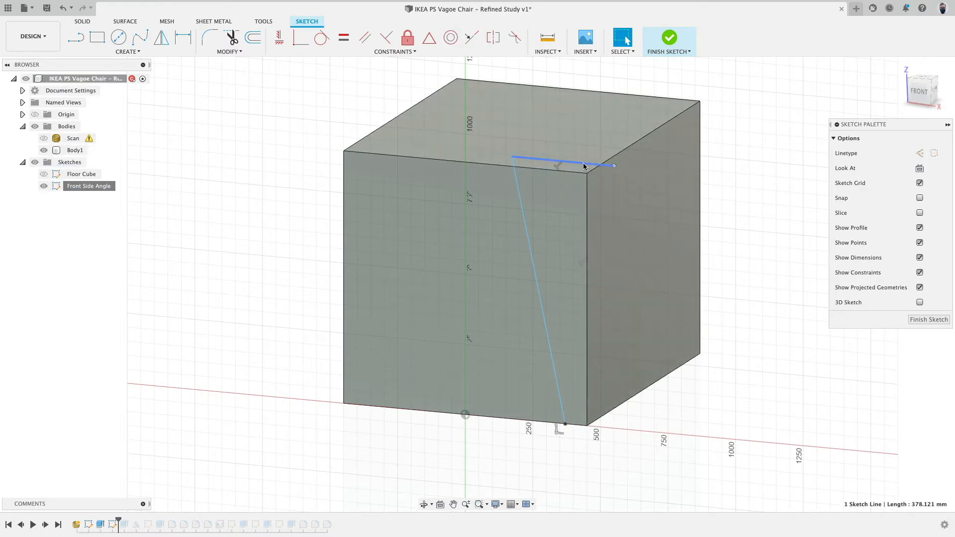
pyautogui.click(586, 163)
pyautogui.press('Delete')
# Drag the slanted line's top endpoint onto the cube's front face at about 900 mm height.
pyautogui.click(660, 382)
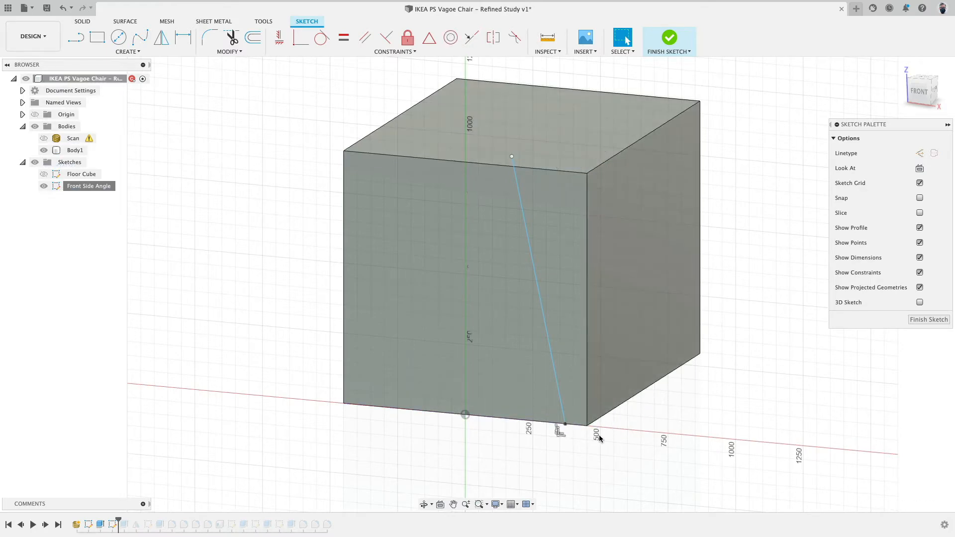
pyautogui.moveTo(564, 425)
pyautogui.mouseDown()
pyautogui.moveTo(567, 435)
pyautogui.moveTo(560, 424)
pyautogui.mouseUp()
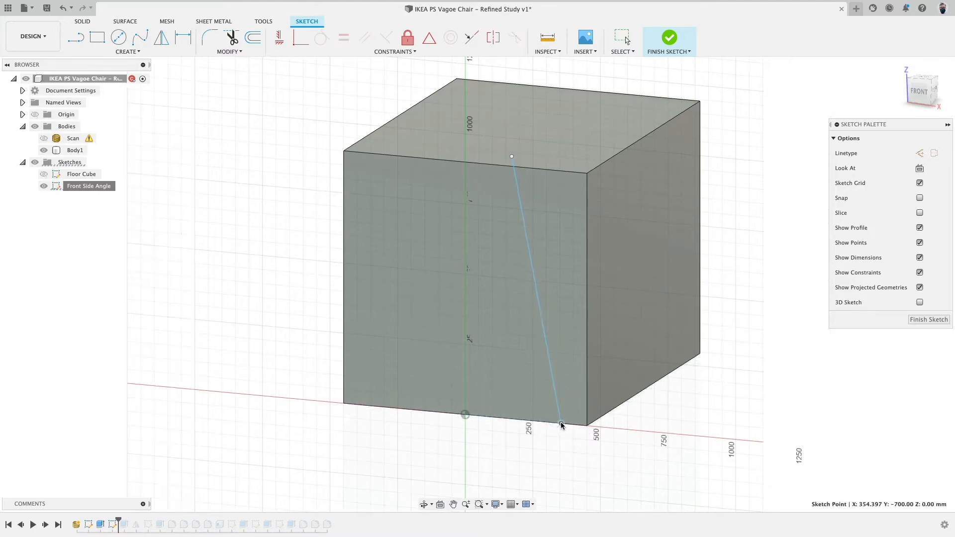
pyautogui.moveTo(512, 159); pyautogui.dragTo(530, 181)
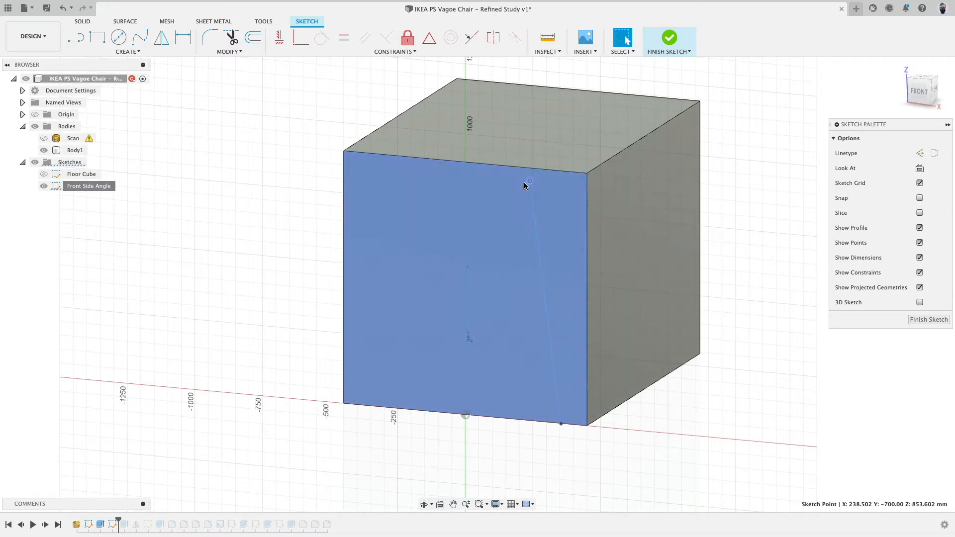
pyautogui.moveTo(529, 180); pyautogui.dragTo(528, 168)
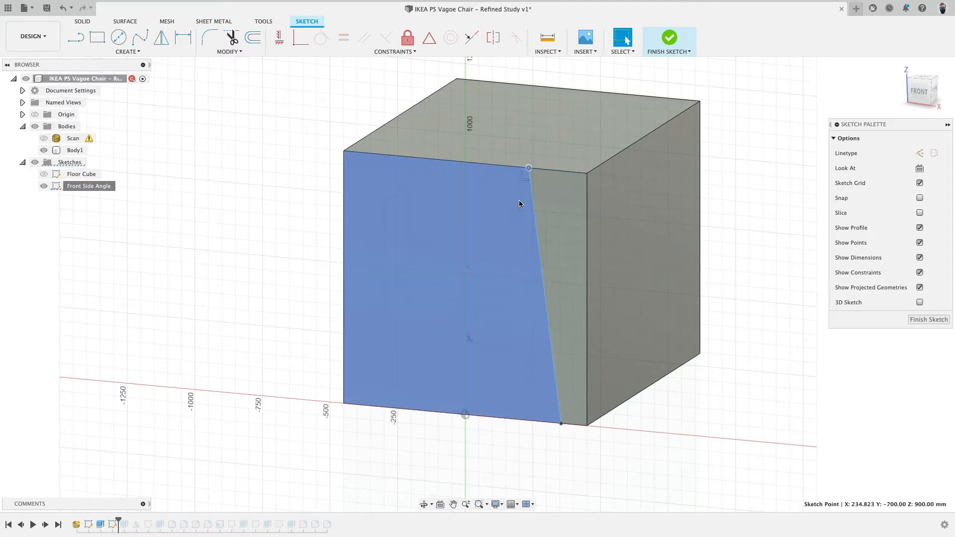
# Show the scan instead of the body and align the line's bottom endpoint with the chair leg's outer edge in front view.
pyautogui.click(44, 151)
pyautogui.click(44, 138)
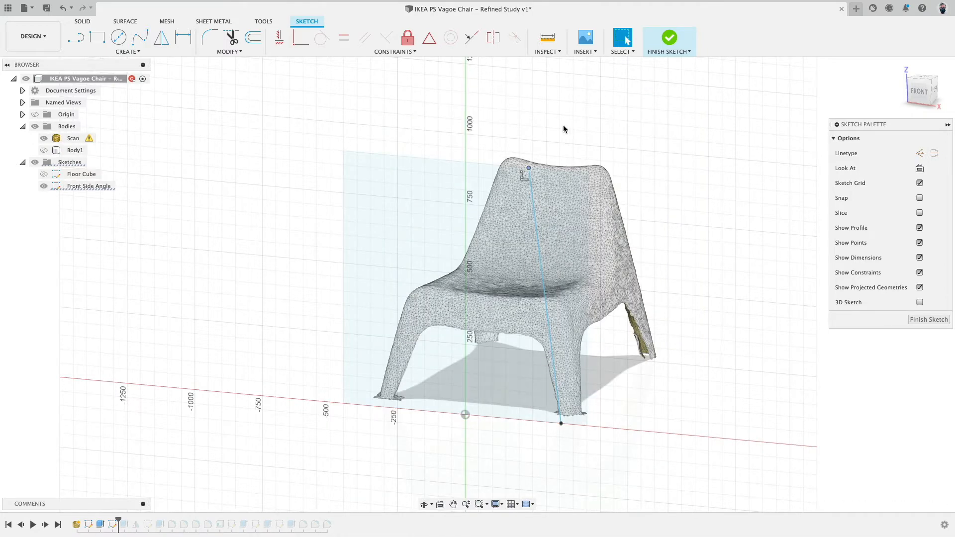
pyautogui.click(925, 92)
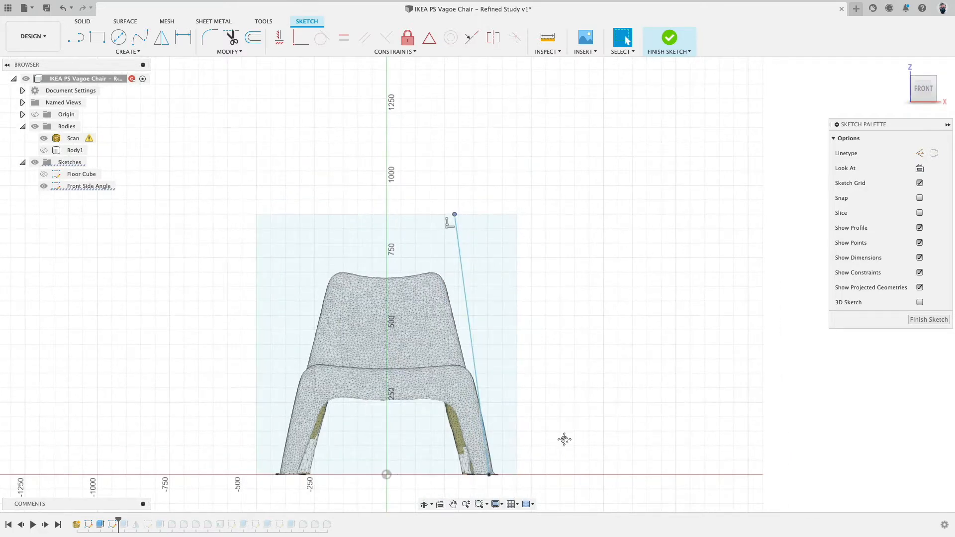
pyautogui.scroll(5, 565, 439)
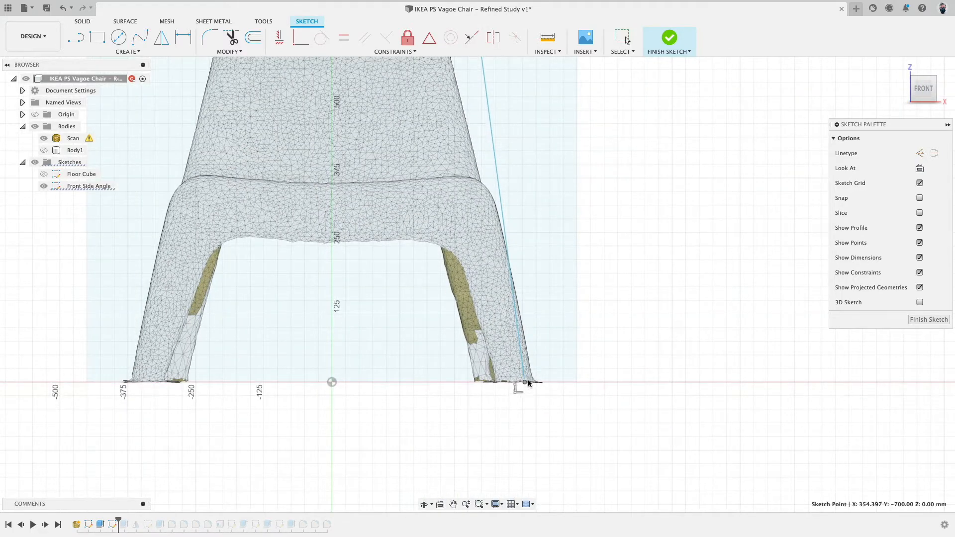
pyautogui.moveTo(527, 380); pyautogui.dragTo(534, 382)
# Move the line's top endpoint inward to follow the scan's side profile and finish the sketch.
pyautogui.scroll(-5, 647, 288)
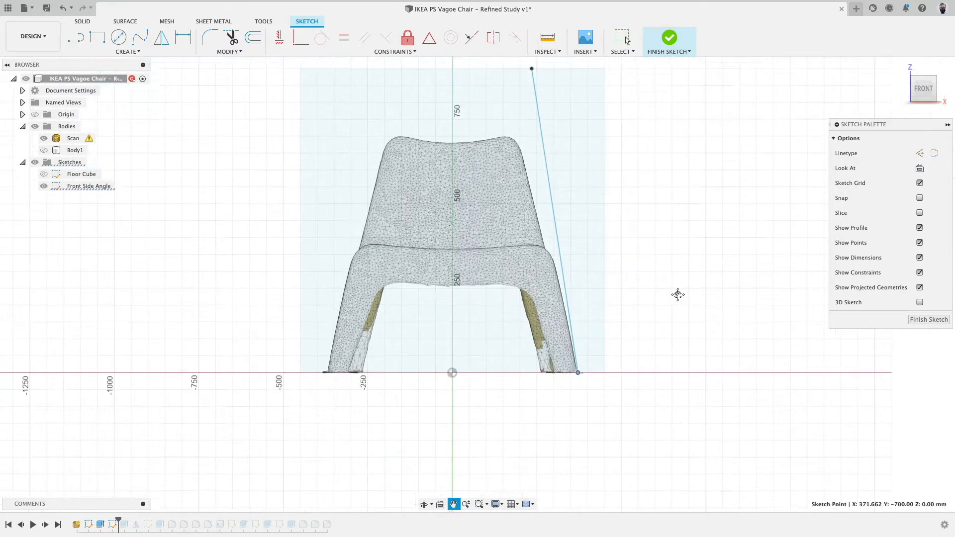
pyautogui.moveTo(528, 98); pyautogui.dragTo(515, 99)
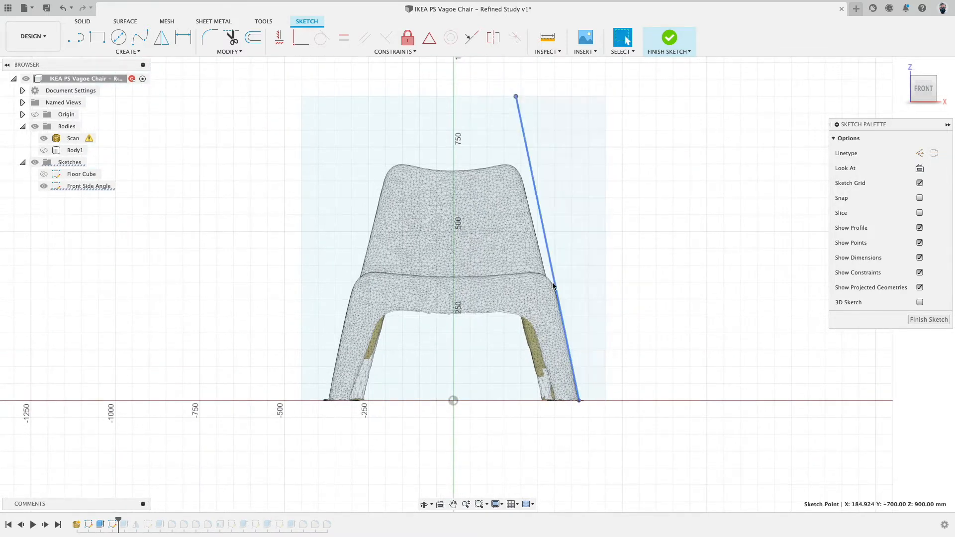
pyautogui.scroll(-2, 683, 295)
pyautogui.click(673, 52)
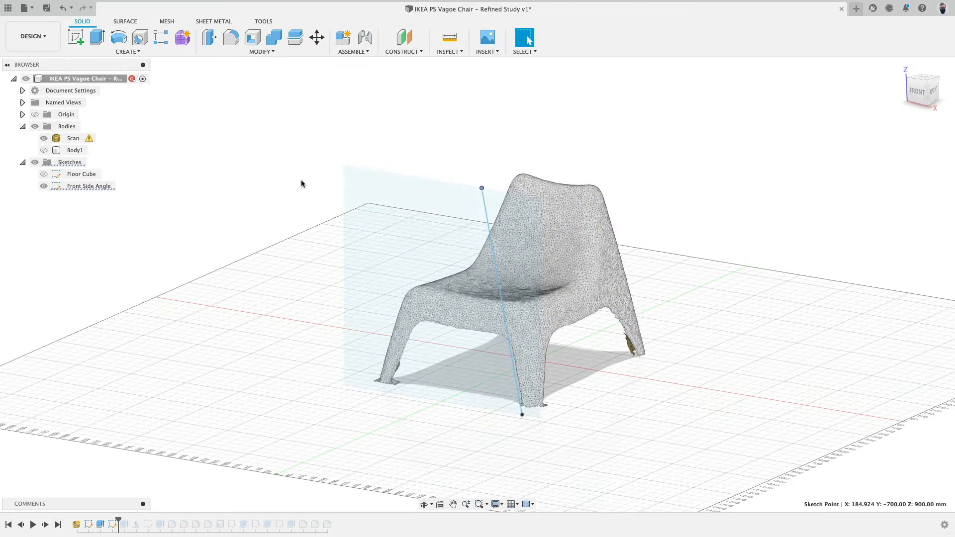
# Show the cube body again alongside the scan.
pyautogui.click(43, 151)
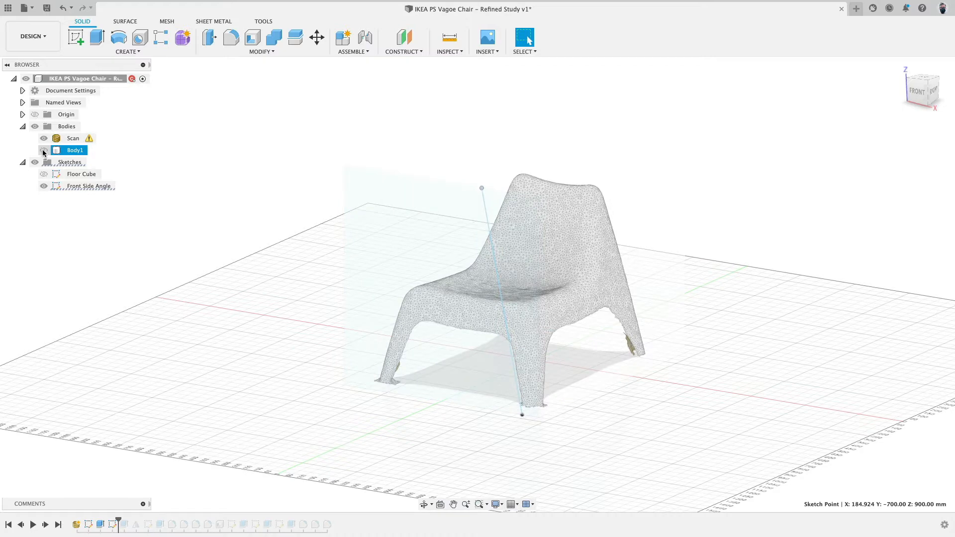
pyautogui.click(44, 151)
pyautogui.click(43, 152)
pyautogui.click(44, 150)
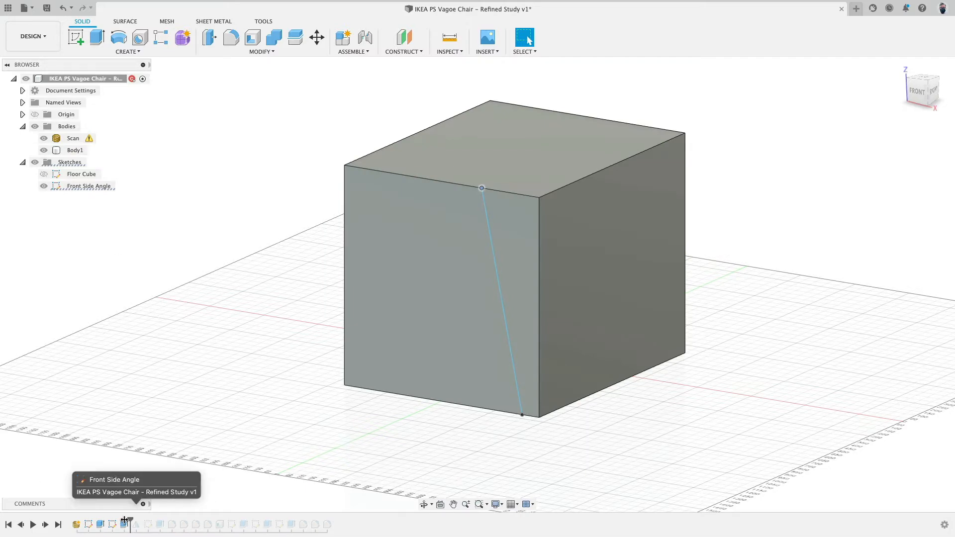
# Roll the timeline forward to inspect the later loft cuts against the scan, including from the top view.
pyautogui.moveTo(119, 521); pyautogui.dragTo(126, 522)
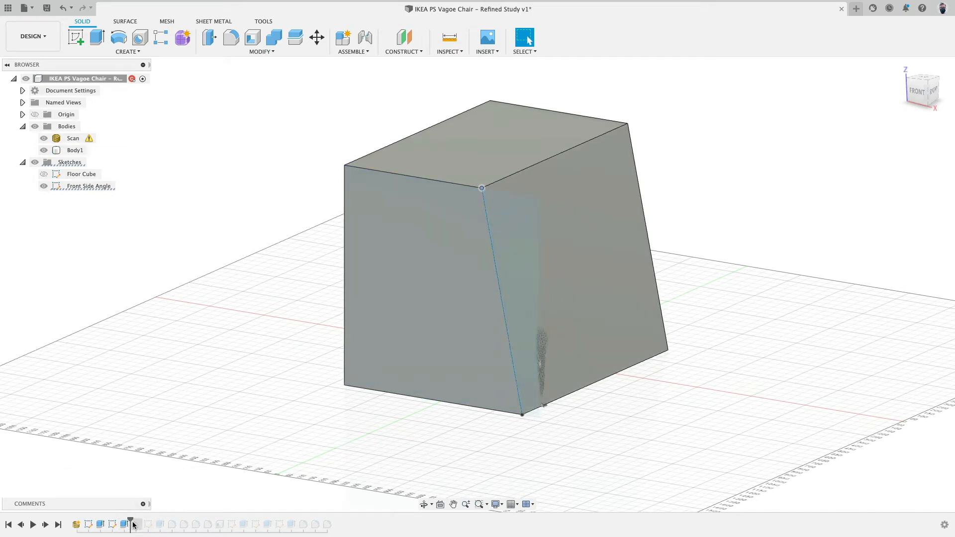
pyautogui.moveTo(131, 522); pyautogui.dragTo(142, 519)
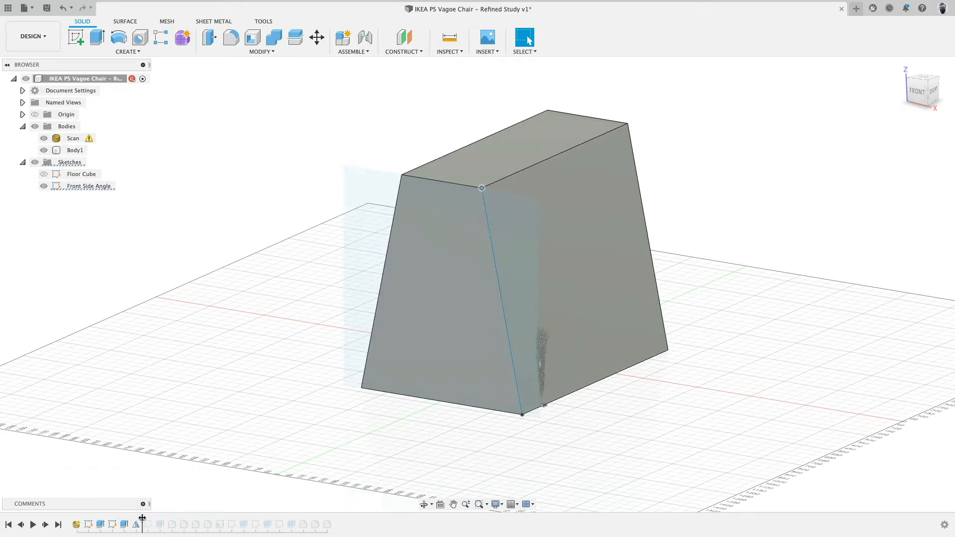
pyautogui.keyDown('shift'); pyautogui.moveTo(609, 383); pyautogui.dragTo(703, 324, button='middle'); pyautogui.keyUp('shift')
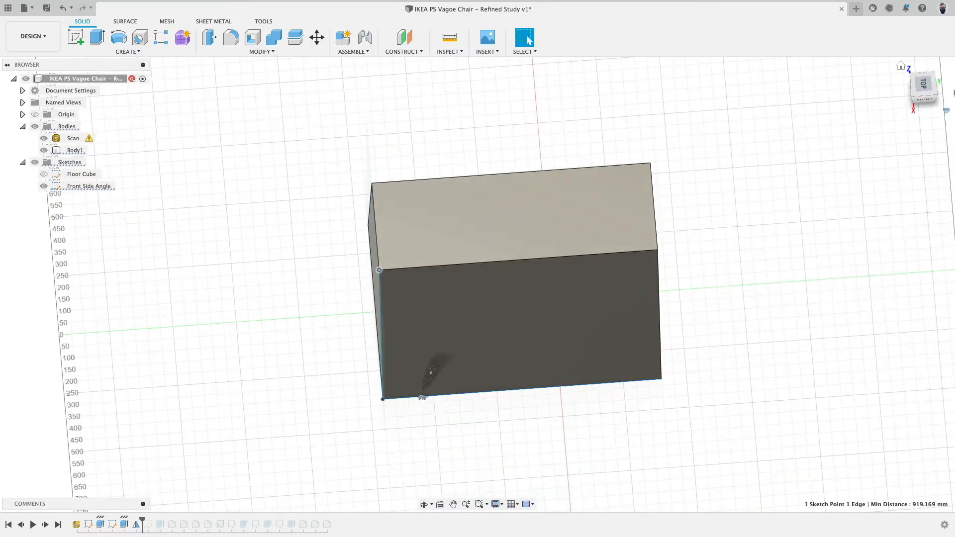
pyautogui.click(923, 84)
pyautogui.click(43, 150)
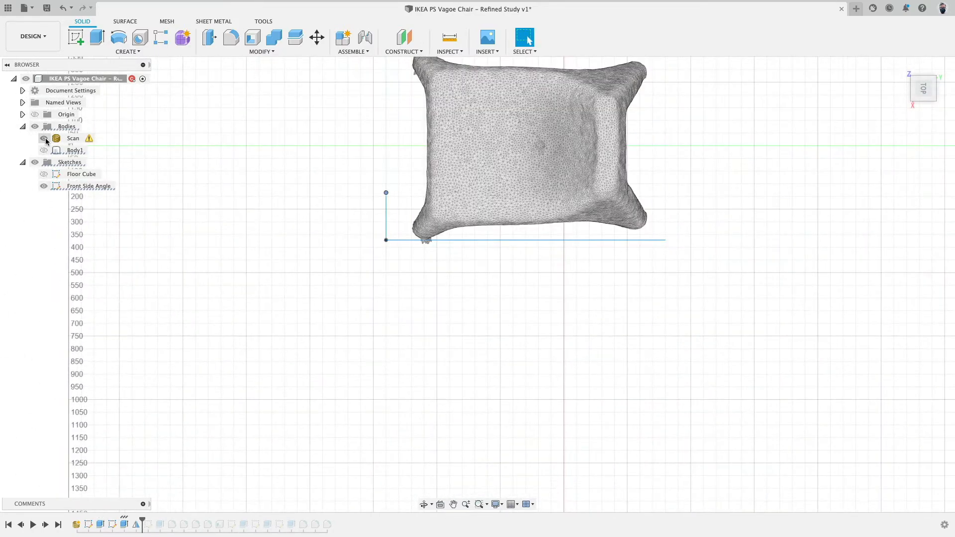
pyautogui.moveTo(155, 191); pyautogui.dragTo(158, 256, button='middle')
pyautogui.click(634, 150)
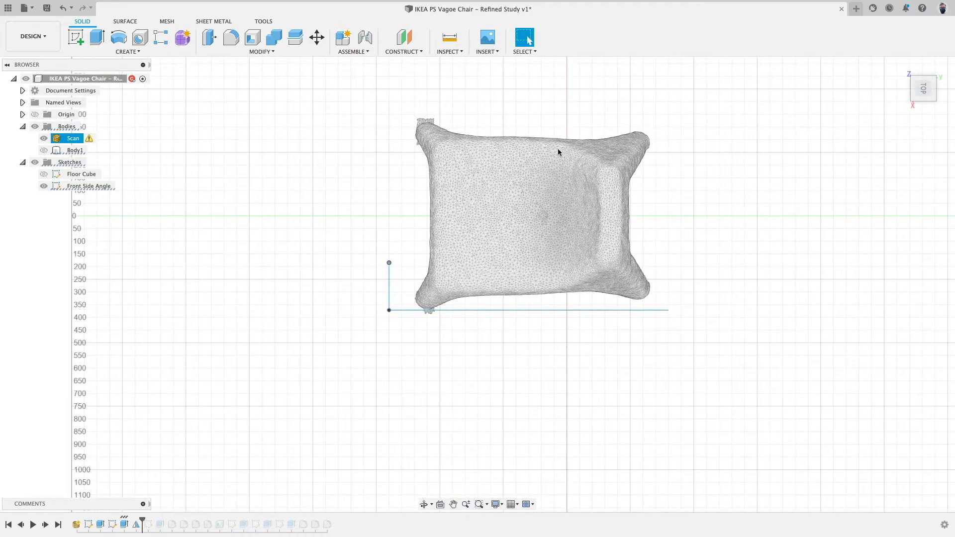
pyautogui.press('Escape')
pyautogui.click(44, 150)
pyautogui.click(45, 150)
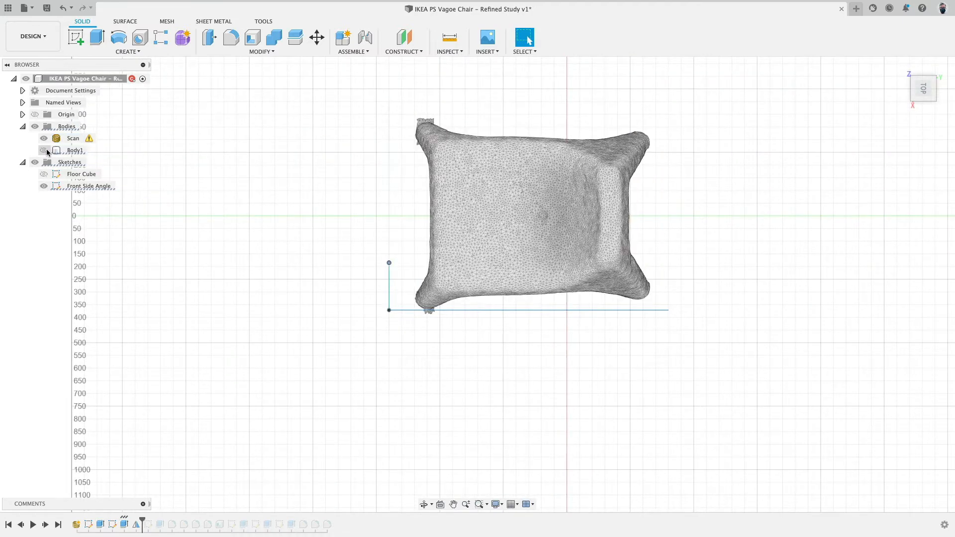
pyautogui.click(44, 150)
pyautogui.keyDown('shift'); pyautogui.moveTo(193, 449); pyautogui.dragTo(290, 367, button='middle'); pyautogui.keyUp('shift')
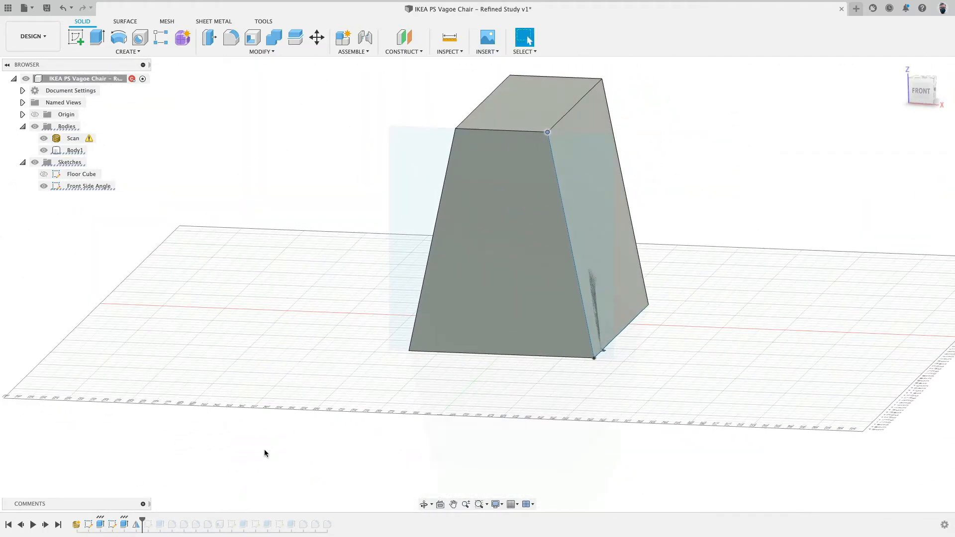
# Roll the timeline back to the first slanted-line sketch and create a new sketch on the cube's back face.
pyautogui.moveTo(141, 519); pyautogui.dragTo(118, 519)
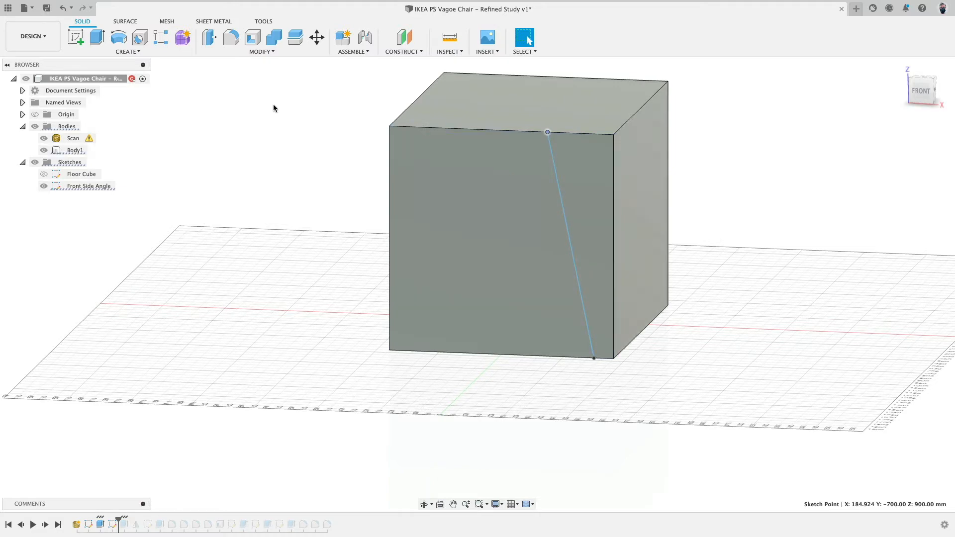
pyautogui.click(126, 51)
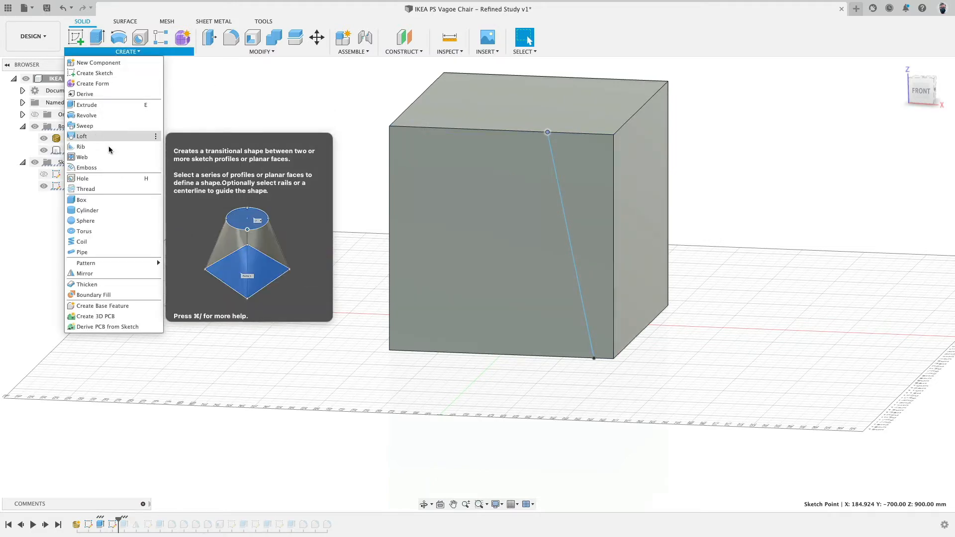
pyautogui.keyDown('shift'); pyautogui.moveTo(849, 170); pyautogui.dragTo(712, 211, button='middle'); pyautogui.keyUp('shift')
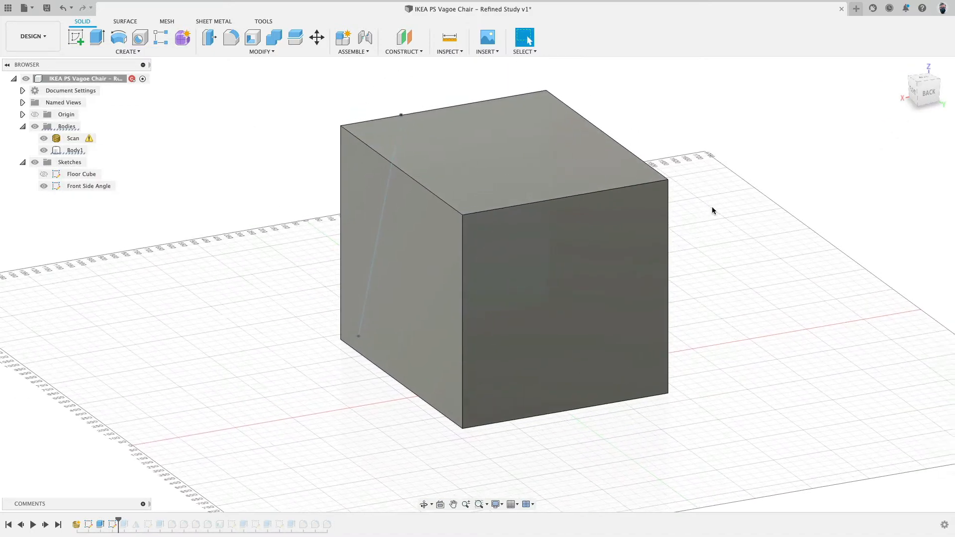
pyautogui.click(76, 37)
pyautogui.press('Escape')
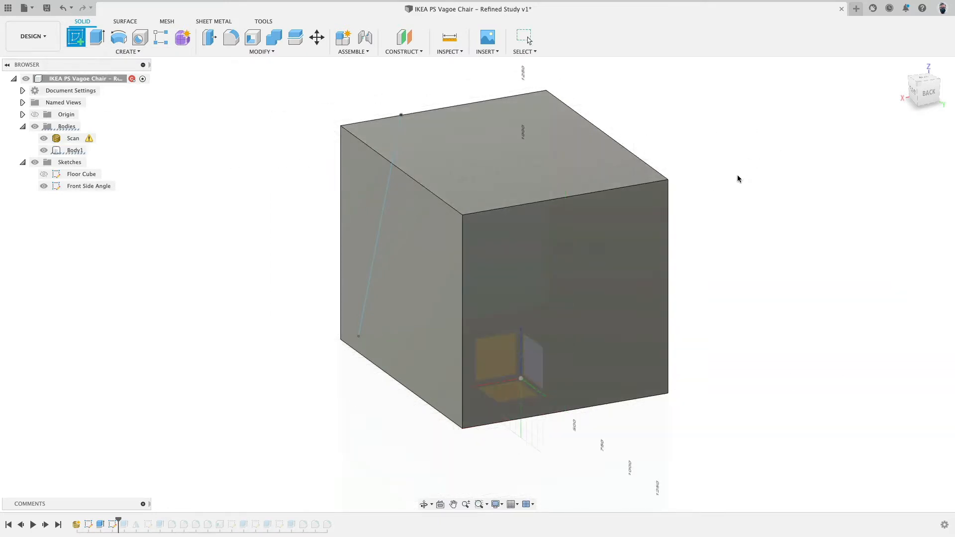
pyautogui.click(665, 274)
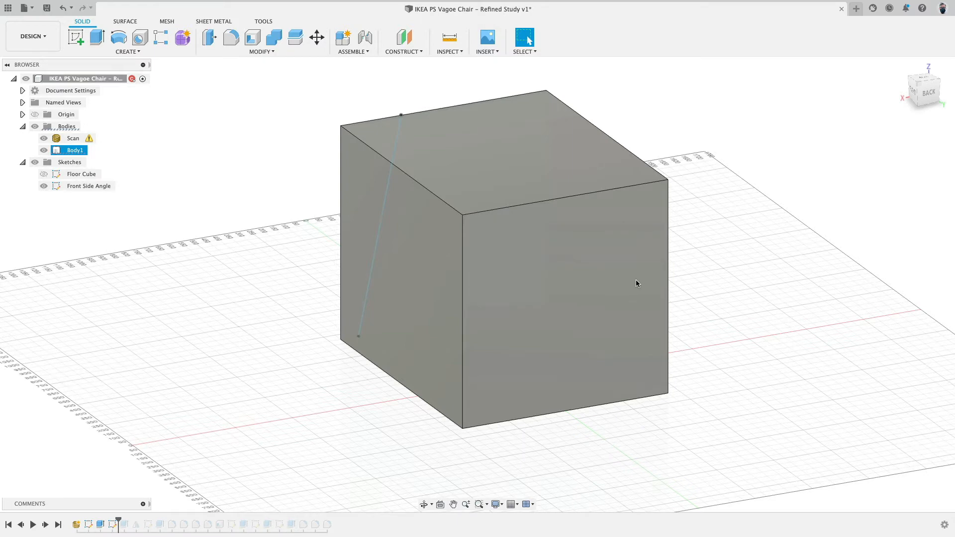
pyautogui.click(565, 315)
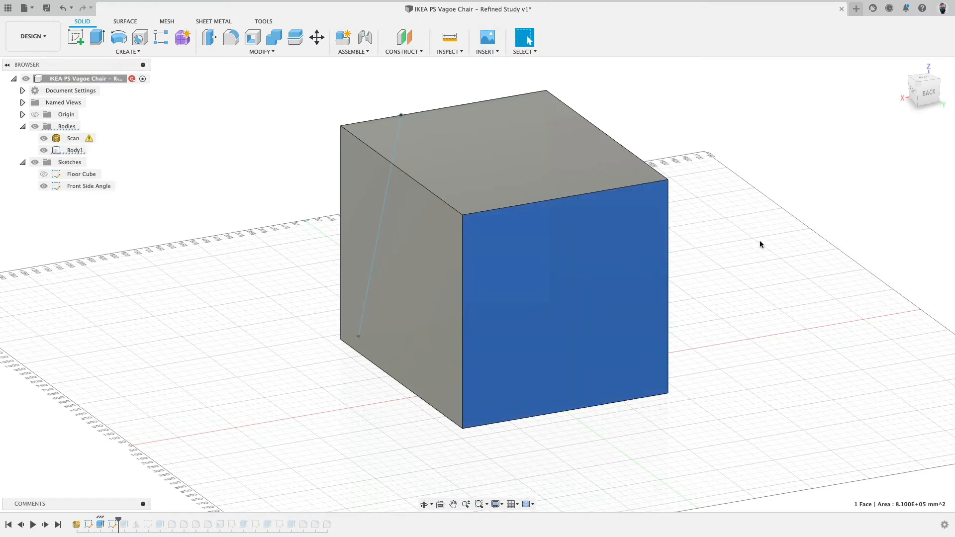
pyautogui.click(72, 40)
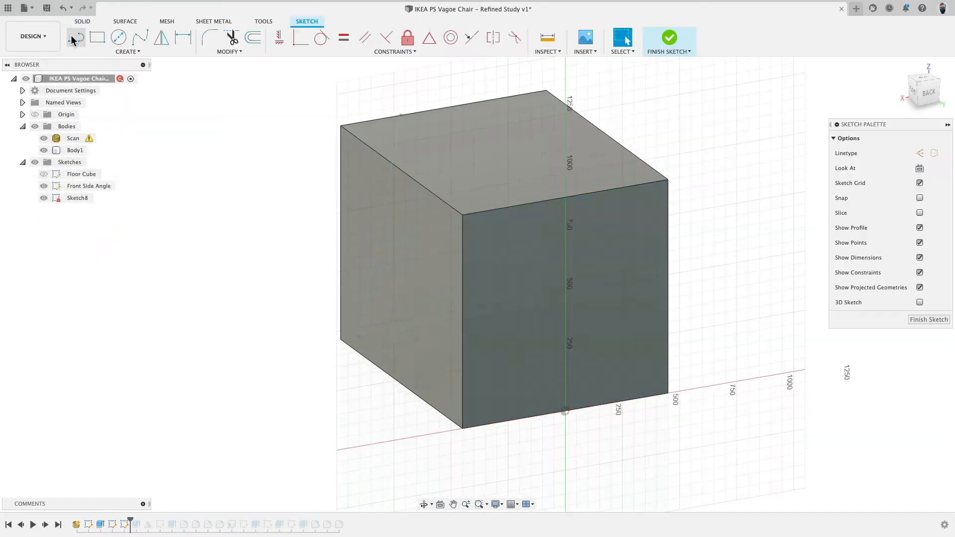
# Draw a slanted line on the back face from the cube's top edge down to its bottom edge.
pyautogui.moveTo(199, 235)
pyautogui.keyDown('shift'); pyautogui.mouseDown(button='middle')
pyautogui.moveTo(255, 231)
pyautogui.moveTo(273, 218)
pyautogui.moveTo(276, 228)
pyautogui.moveTo(196, 218)
pyautogui.mouseUp(button='middle'); pyautogui.keyUp('shift')
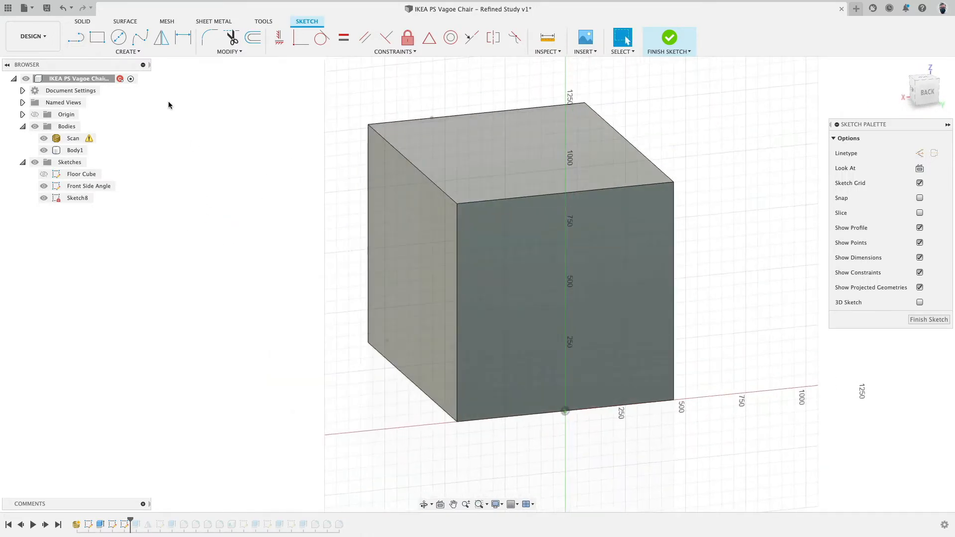
pyautogui.click(76, 37)
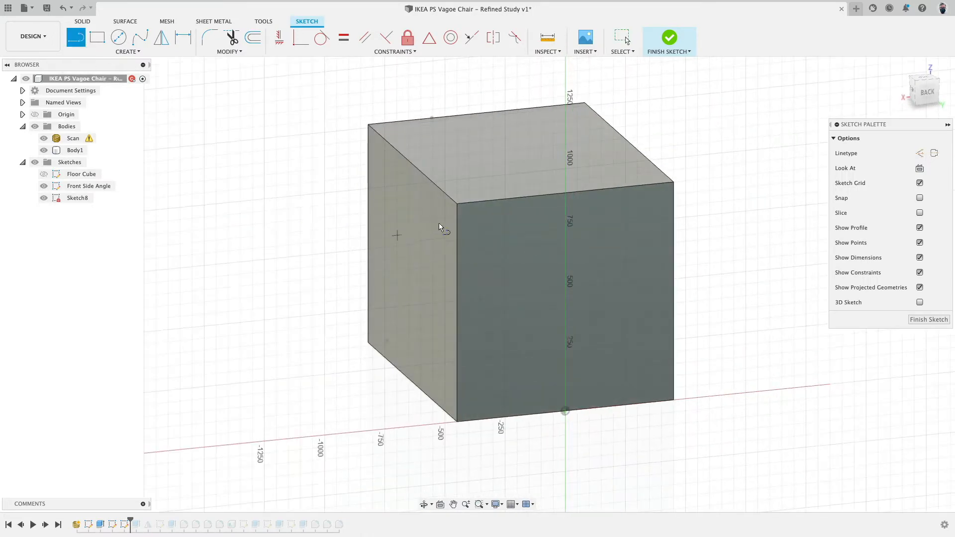
pyautogui.click(511, 198)
pyautogui.click(491, 419)
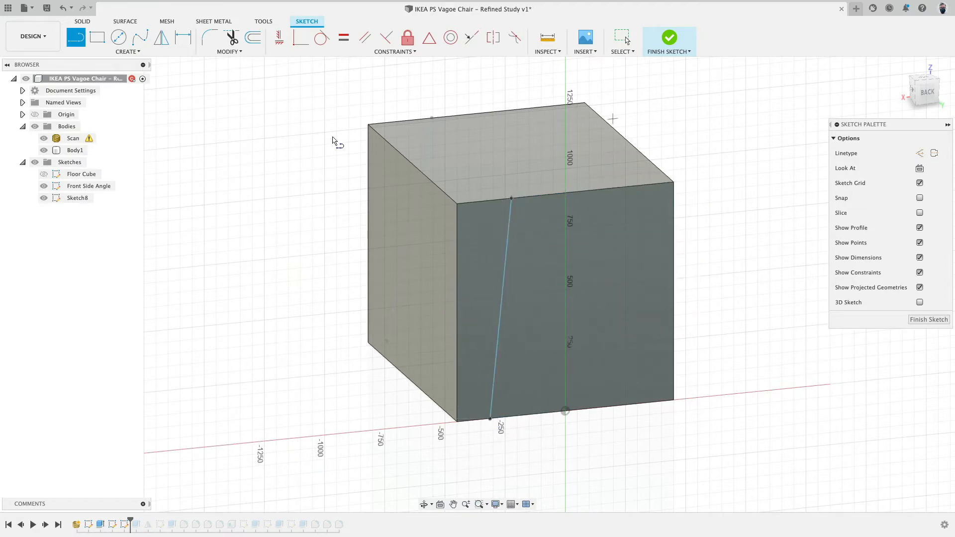
pyautogui.press('Escape')
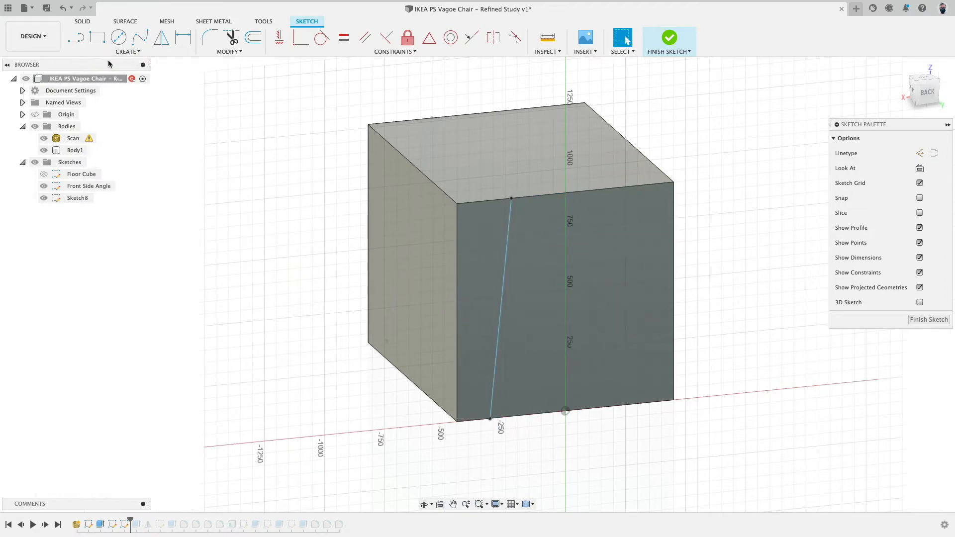
# Show the scan and align the back line's endpoints with the chair's side profile in back view, then finish the sketch.
pyautogui.click(43, 151)
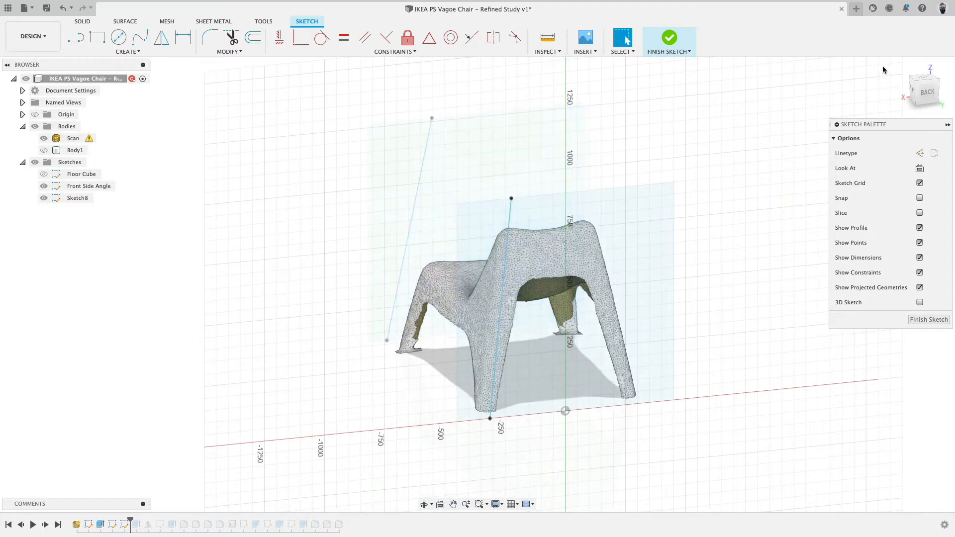
pyautogui.click(926, 92)
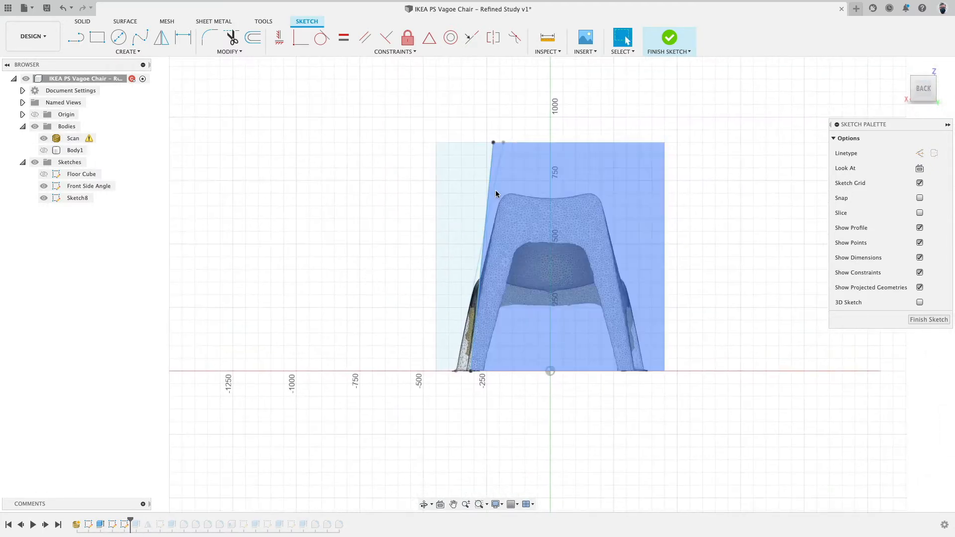
pyautogui.moveTo(492, 143); pyautogui.dragTo(507, 143)
pyautogui.moveTo(473, 373); pyautogui.dragTo(467, 371)
pyautogui.click(516, 507)
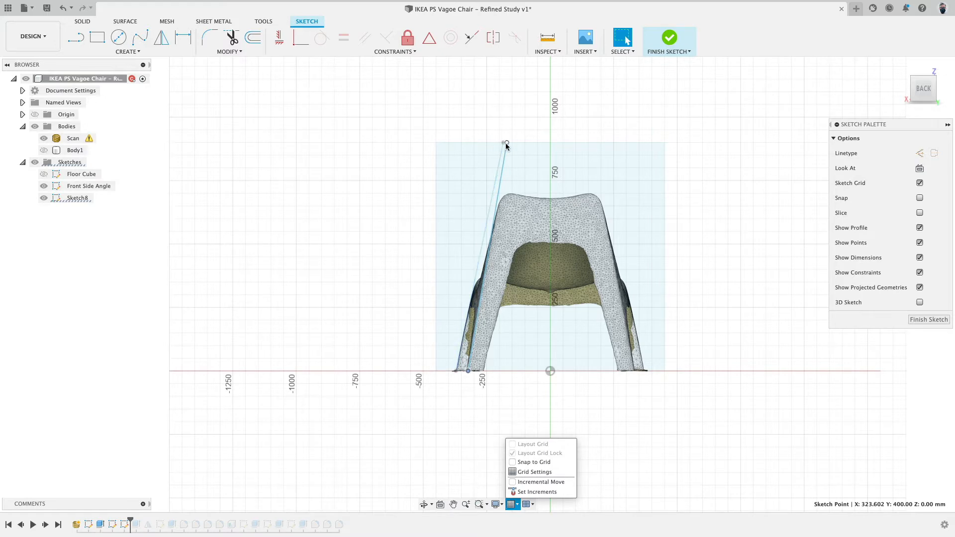
pyautogui.moveTo(506, 142); pyautogui.dragTo(510, 143)
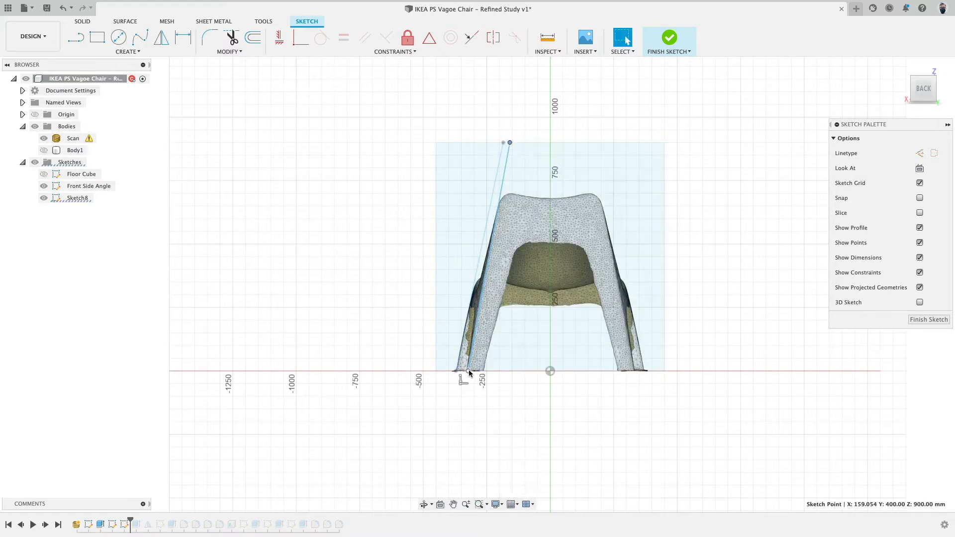
pyautogui.moveTo(465, 370); pyautogui.dragTo(468, 370)
pyautogui.click(670, 40)
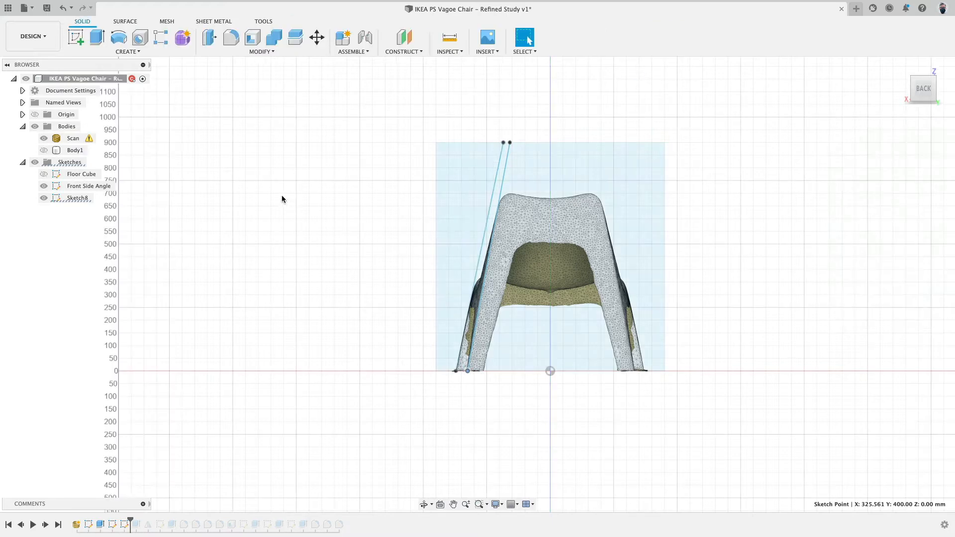
# Show the cube again and loft-cut it between the front and back slanted-line profiles.
pyautogui.click(43, 150)
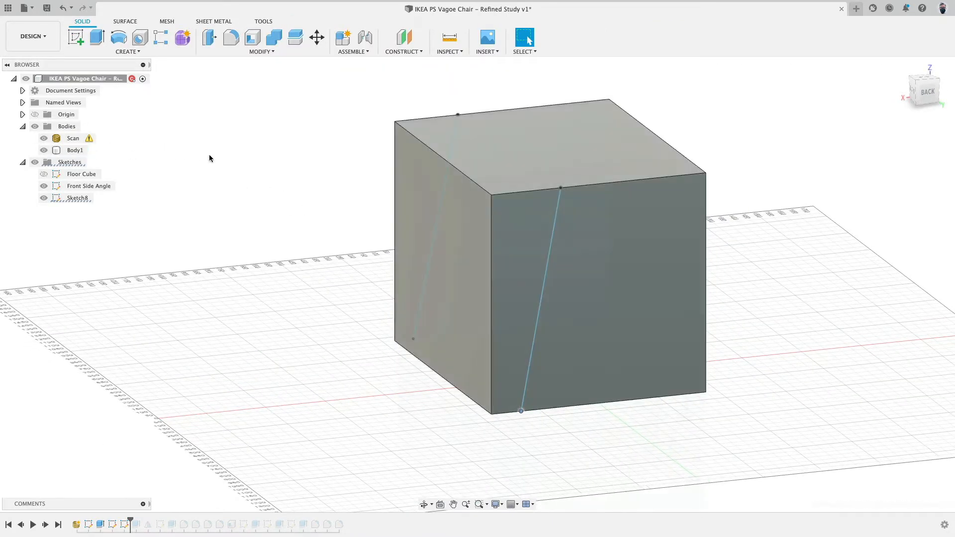
pyautogui.keyDown('shift'); pyautogui.moveTo(524, 239); pyautogui.dragTo(387, 202, button='middle'); pyautogui.keyUp('shift')
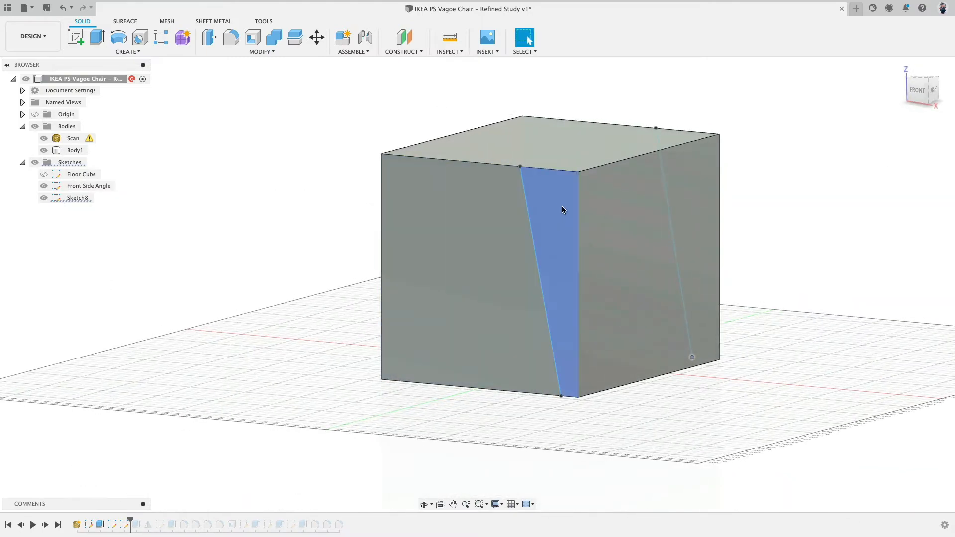
pyautogui.click(131, 52)
pyautogui.click(104, 136)
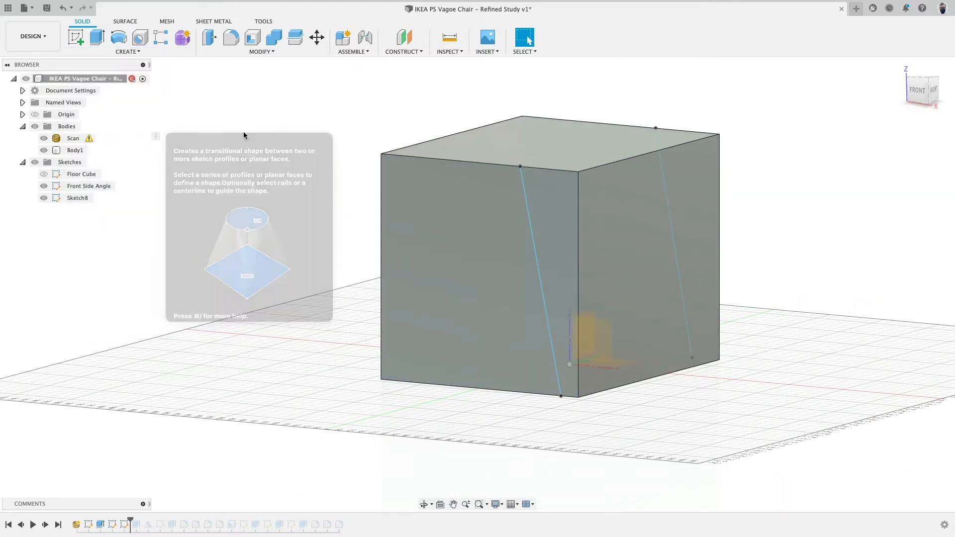
pyautogui.click(547, 206)
pyautogui.keyDown('shift'); pyautogui.moveTo(687, 59); pyautogui.dragTo(545, 216, button='middle'); pyautogui.keyUp('shift')
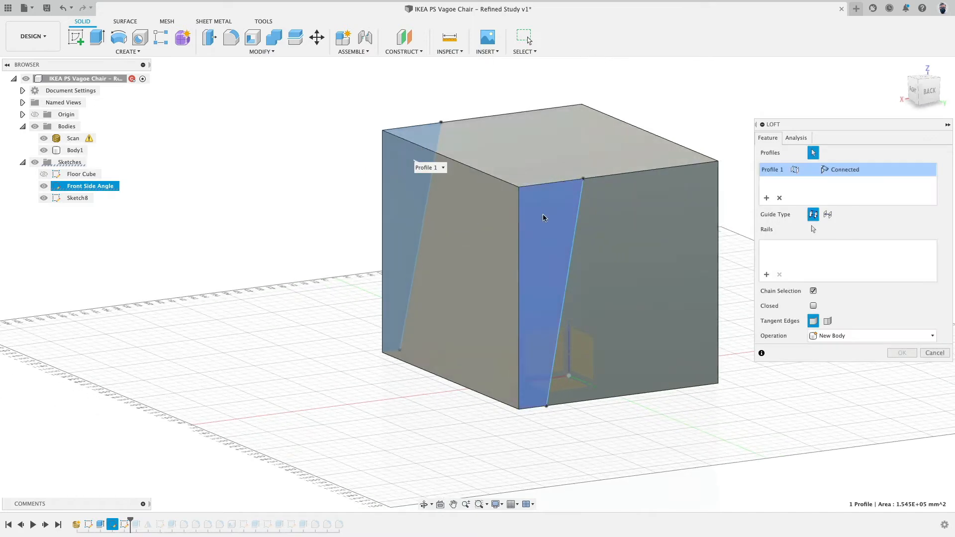
pyautogui.click(628, 230)
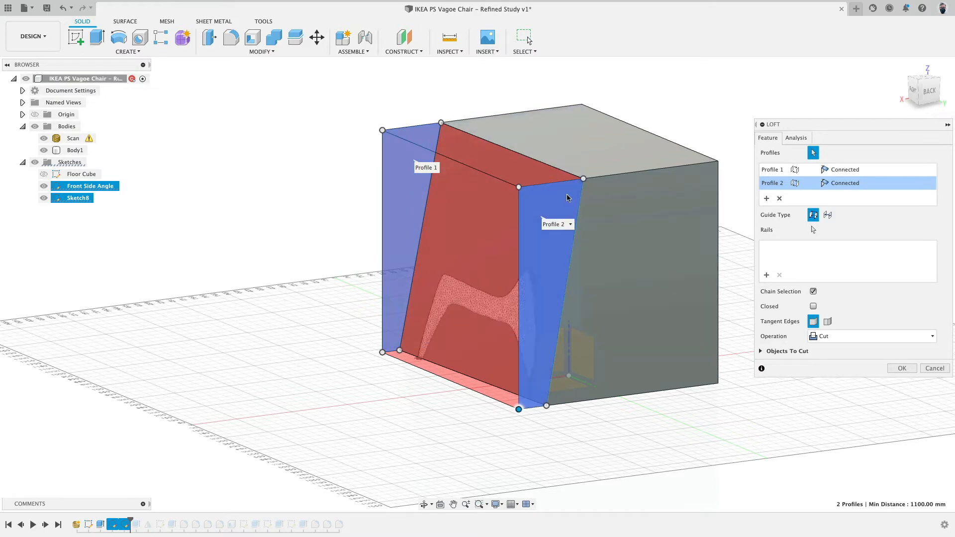
pyautogui.click(900, 368)
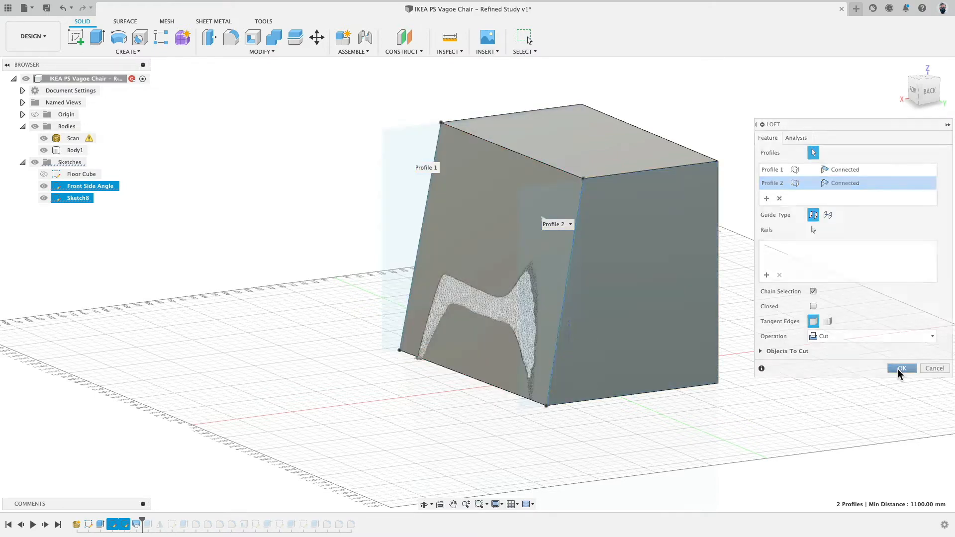
# Nudge the back line's top and bottom endpoints to refine the slanted cut face, checking it from several views.
pyautogui.scroll(5, 401, 378)
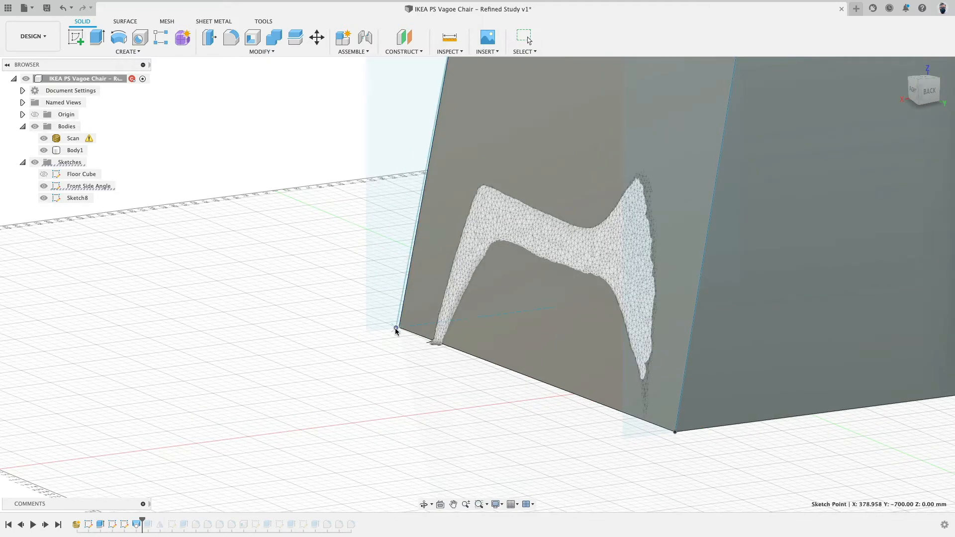
pyautogui.scroll(-5, 395, 336)
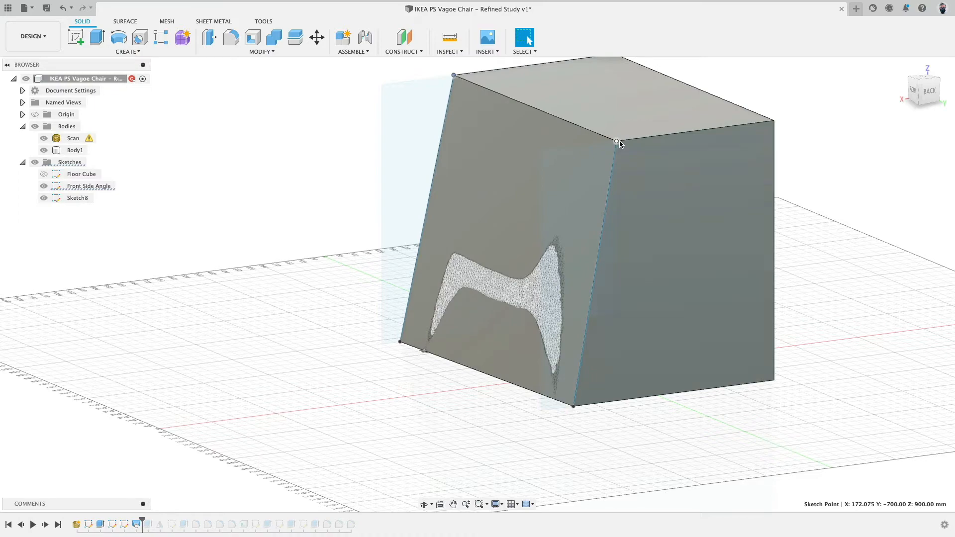
pyautogui.moveTo(617, 142); pyautogui.dragTo(621, 142)
pyautogui.moveTo(572, 406); pyautogui.dragTo(565, 409)
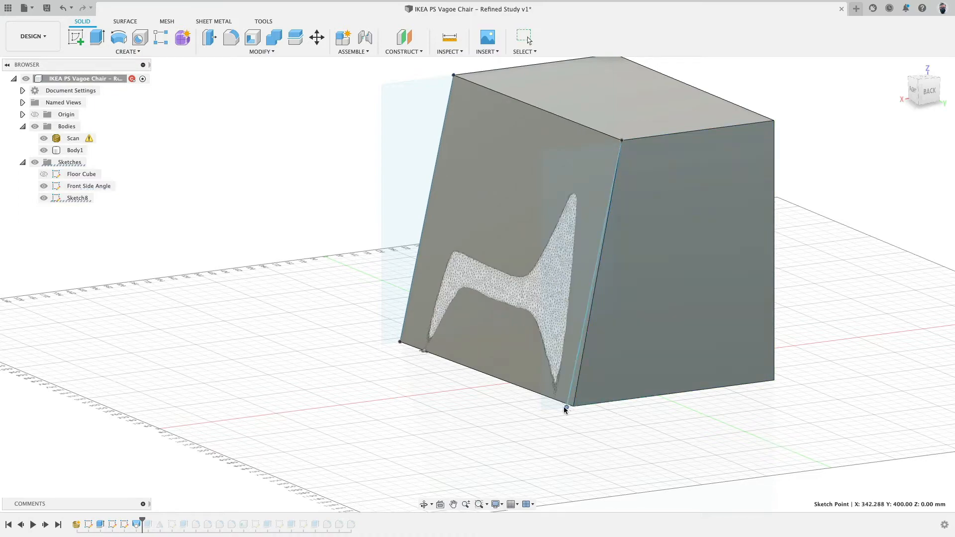
pyautogui.keyDown('shift'); pyautogui.moveTo(549, 408); pyautogui.dragTo(547, 428, button='middle'); pyautogui.keyUp('shift')
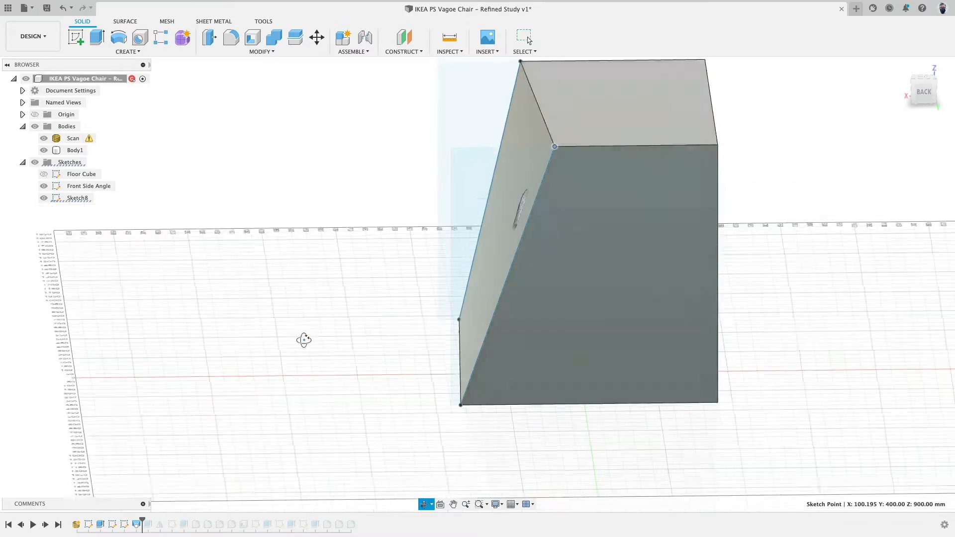
pyautogui.keyDown('shift'); pyautogui.moveTo(304, 340); pyautogui.dragTo(302, 340, button='middle'); pyautogui.keyUp('shift')
pyautogui.click(923, 93)
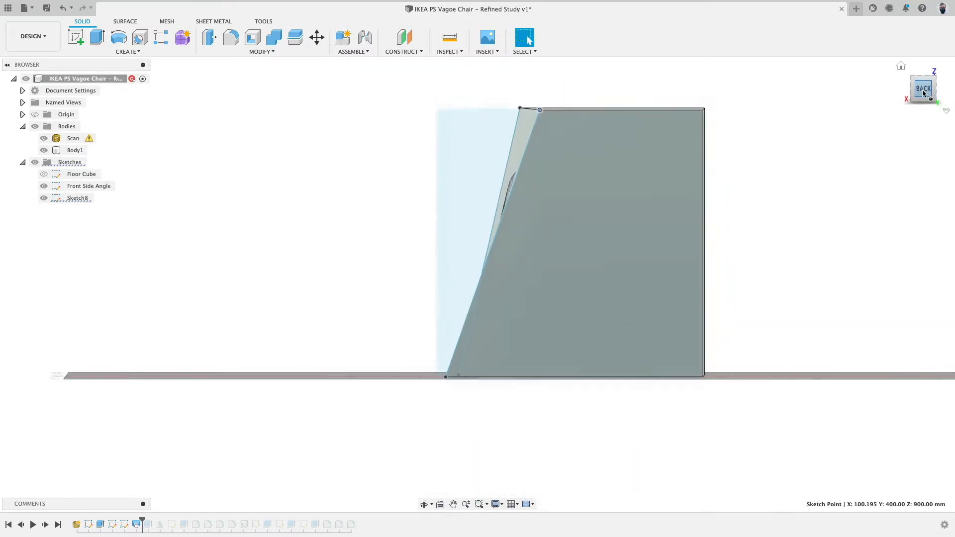
pyautogui.keyDown('shift'); pyautogui.moveTo(397, 172); pyautogui.dragTo(468, 155, button='middle'); pyautogui.keyUp('shift')
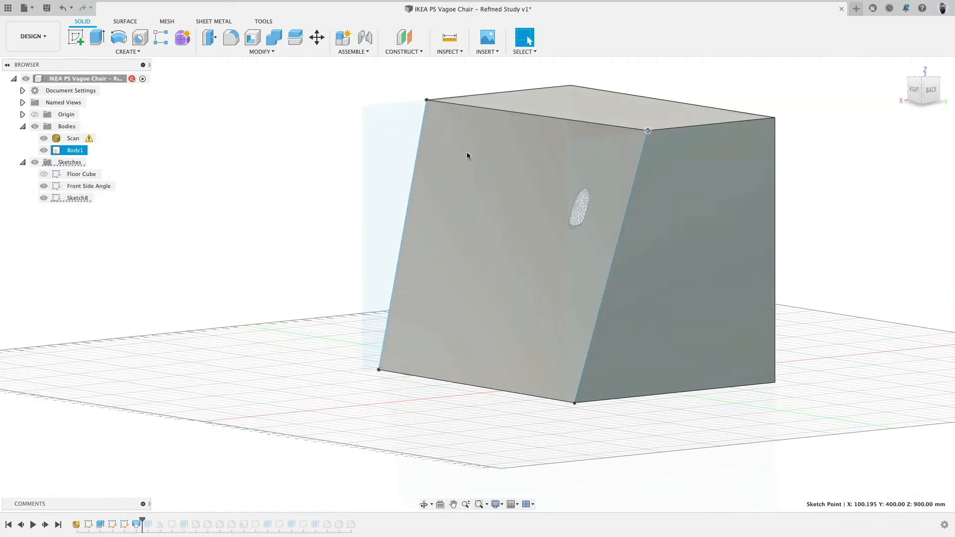
pyautogui.click(467, 156)
pyautogui.keyDown('shift'); pyautogui.moveTo(420, 220); pyautogui.dragTo(530, 226, button='middle'); pyautogui.keyUp('shift')
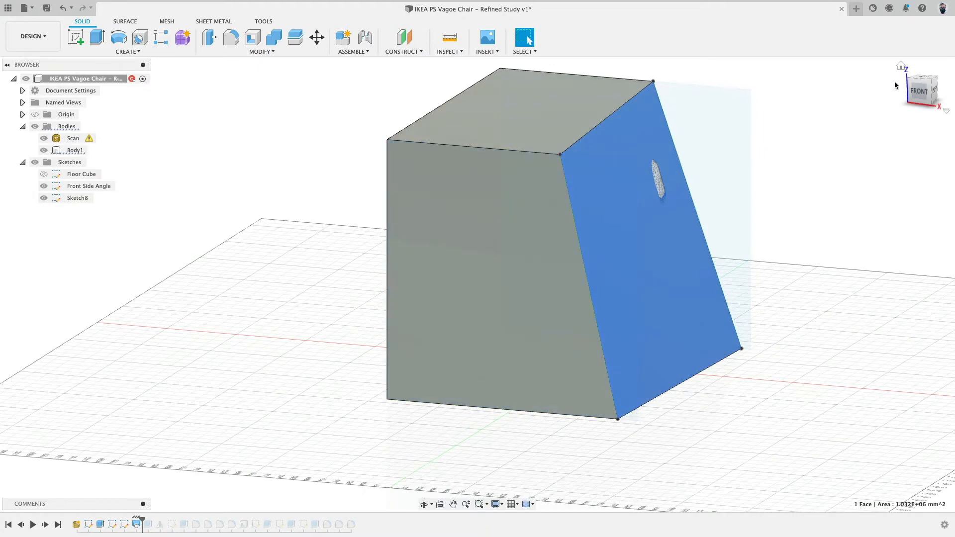
# In front view, edit the front sketch and dimension the slanted line at 78° from the cube's top edge.
pyautogui.click(918, 91)
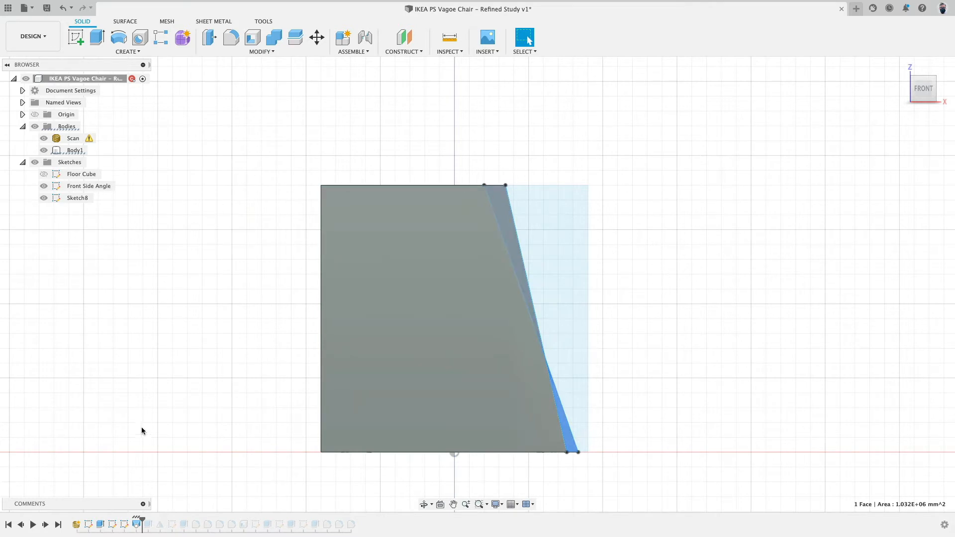
pyautogui.doubleClick(112, 525)
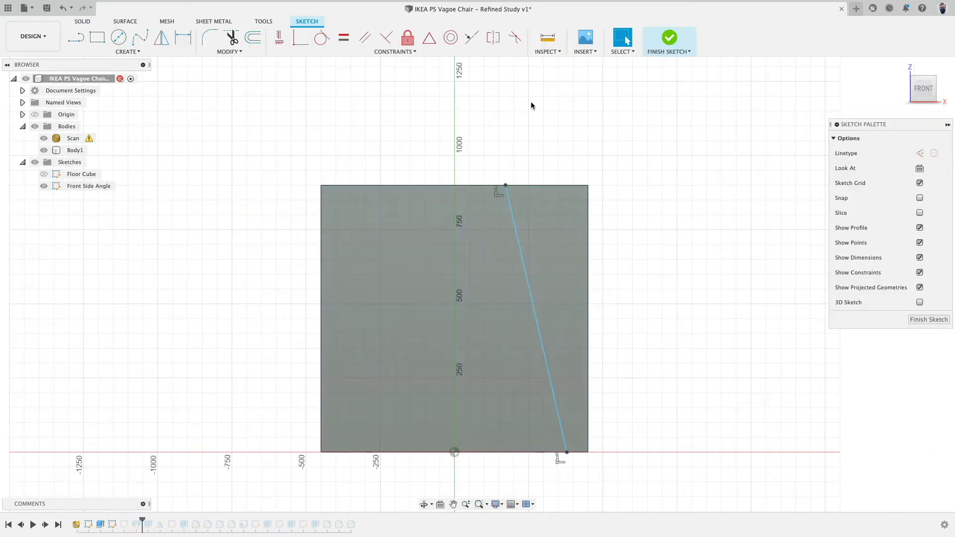
pyautogui.click(128, 52)
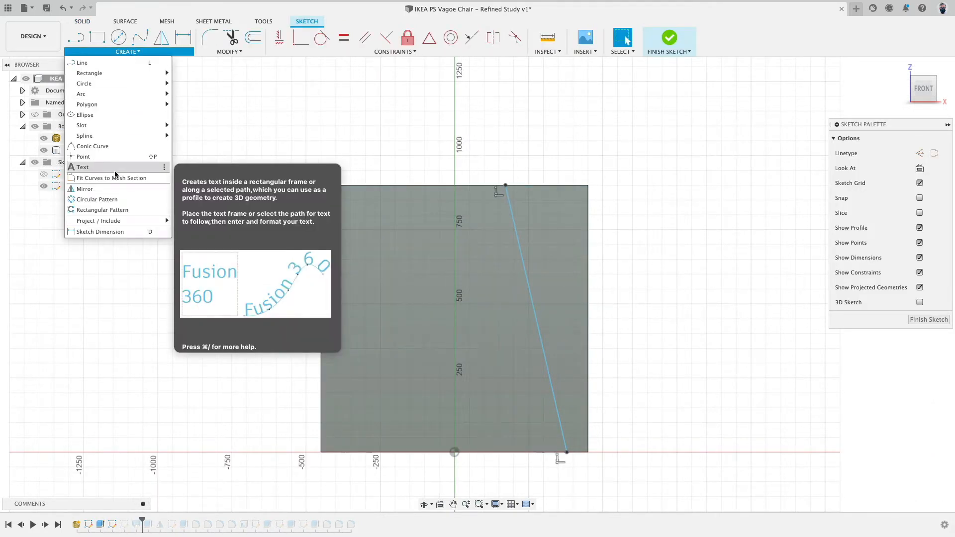
pyautogui.moveTo(109, 221)
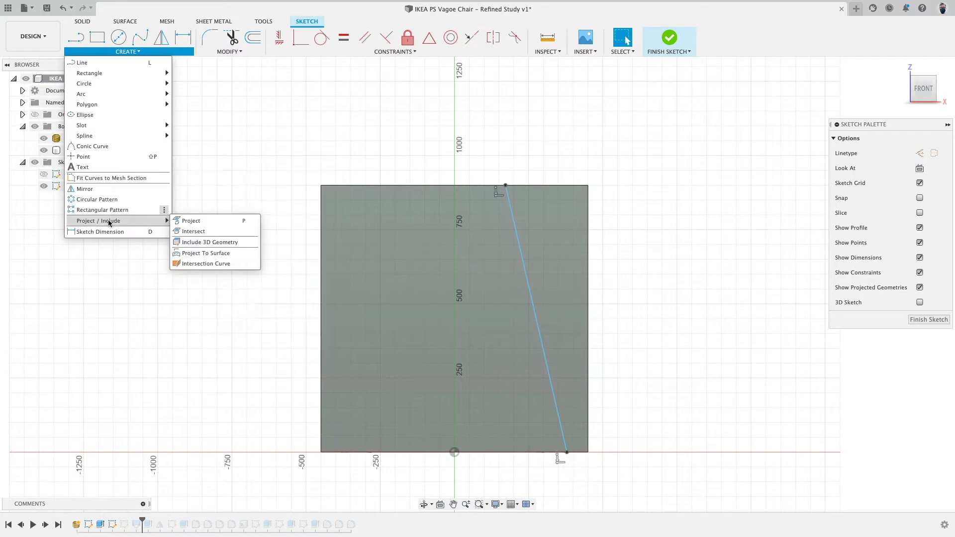
pyautogui.click(97, 233)
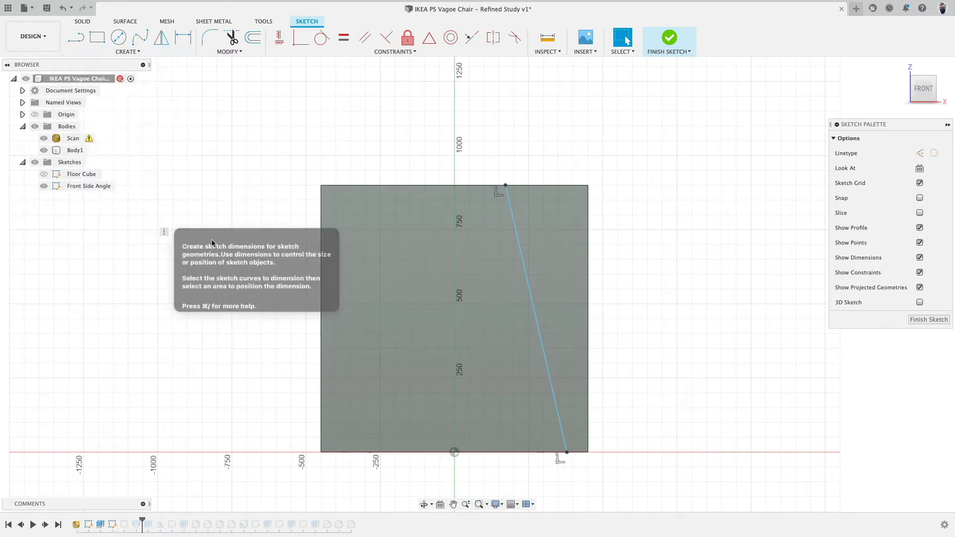
pyautogui.click(511, 206)
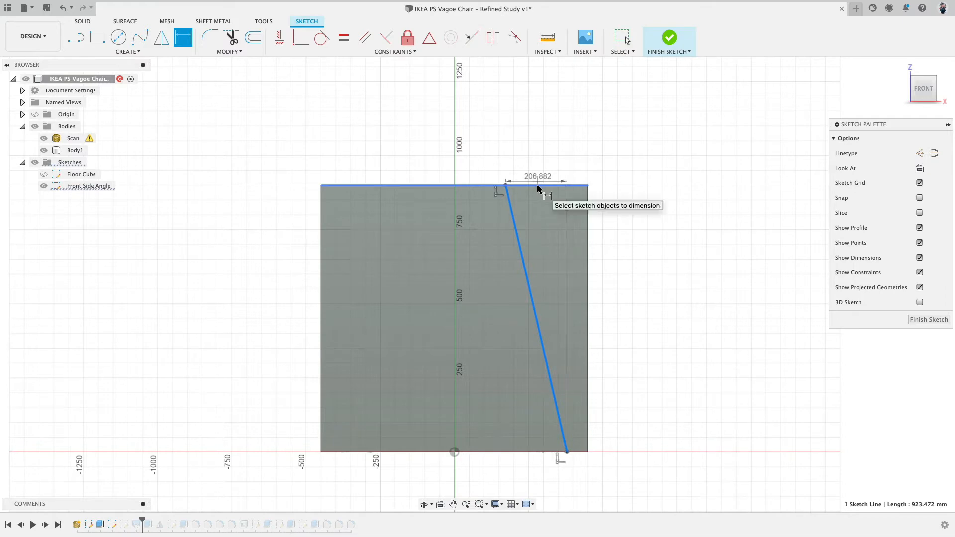
pyautogui.click(541, 185)
pyautogui.click(630, 210)
pyautogui.write('78')
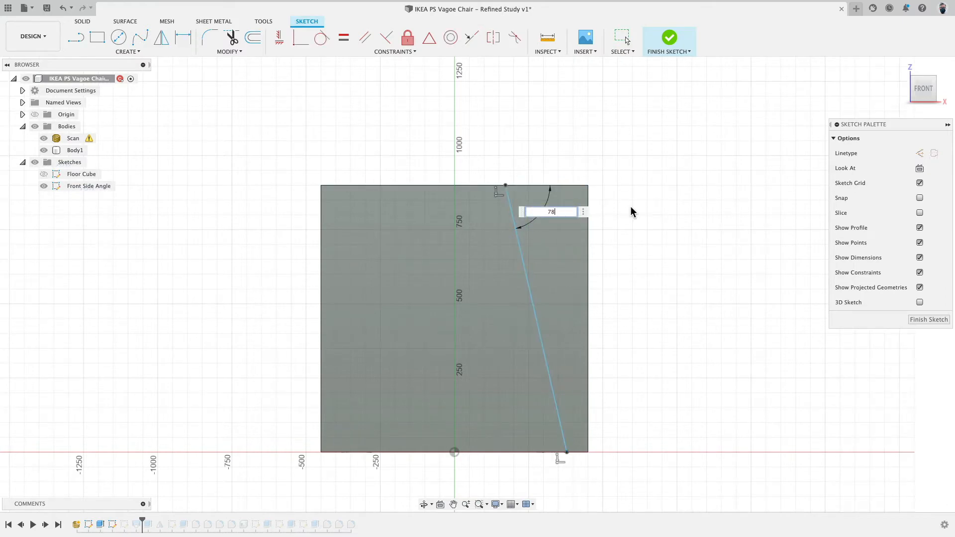
pyautogui.press('Return')
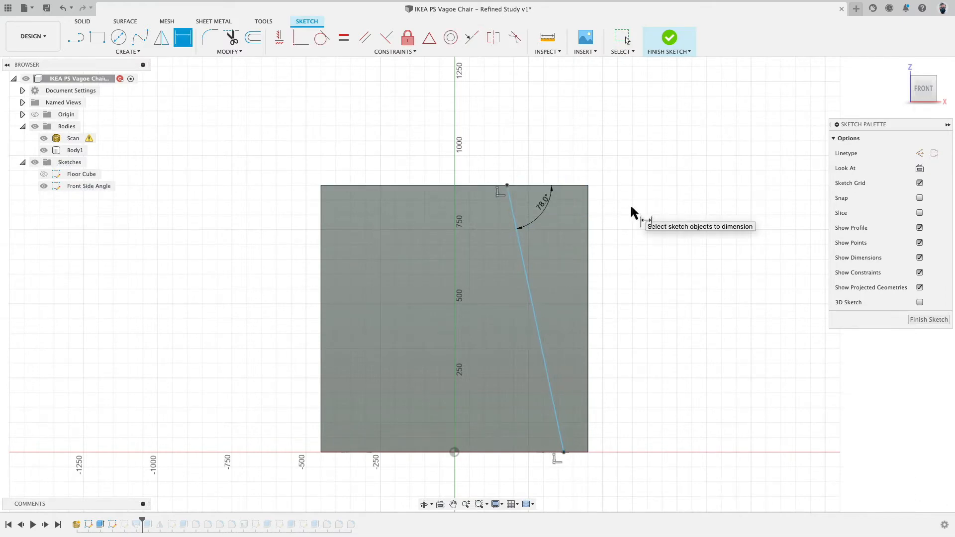
# Hide the cube, check the 78° line against the scan's side profile, and finish the sketch.
pyautogui.click(44, 151)
pyautogui.scroll(4, 576, 366)
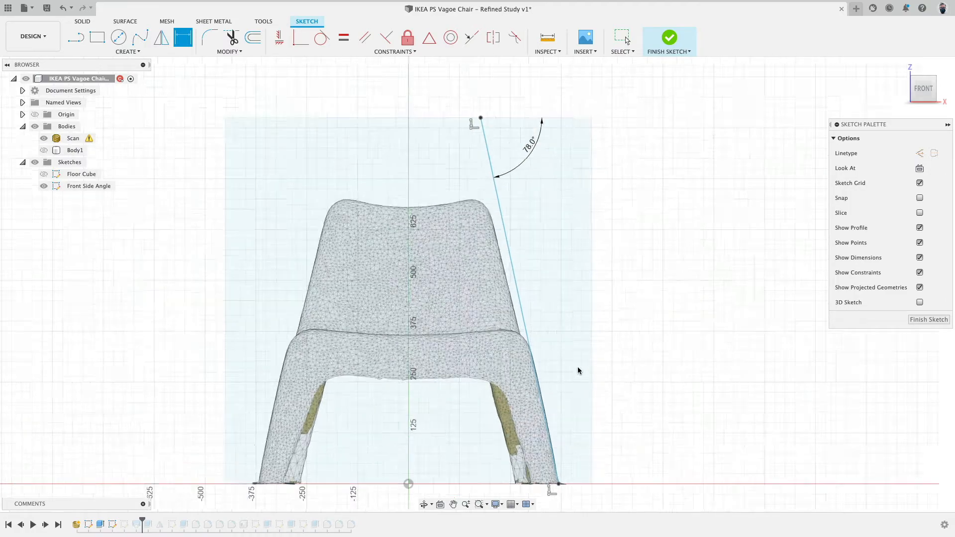
pyautogui.press('Escape')
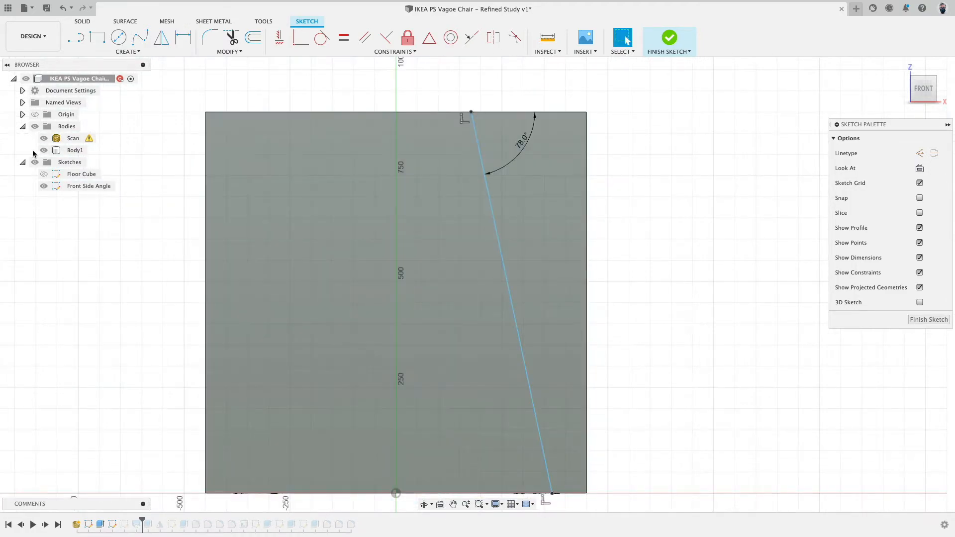
pyautogui.click(44, 150)
pyautogui.scroll(2, 595, 466)
pyautogui.scroll(1, 595, 469)
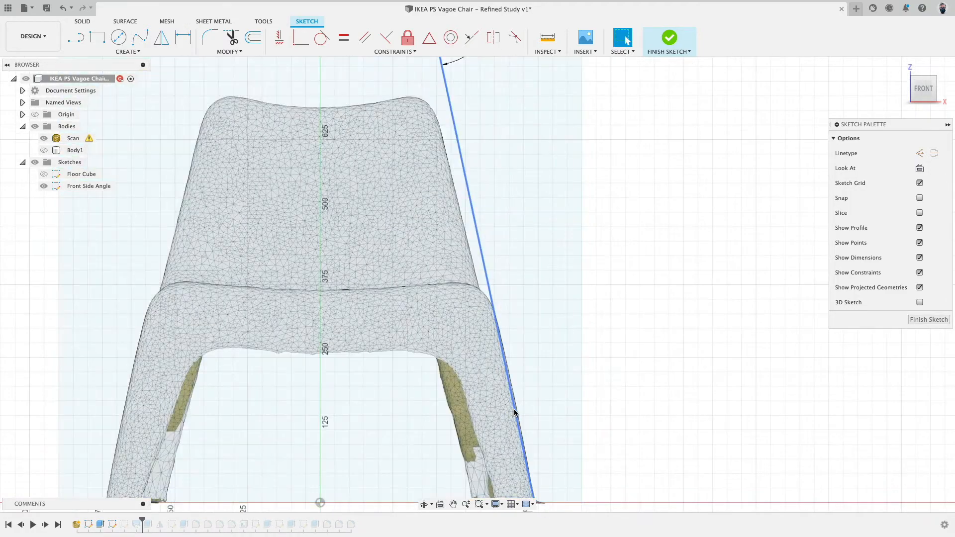
pyautogui.click(515, 412)
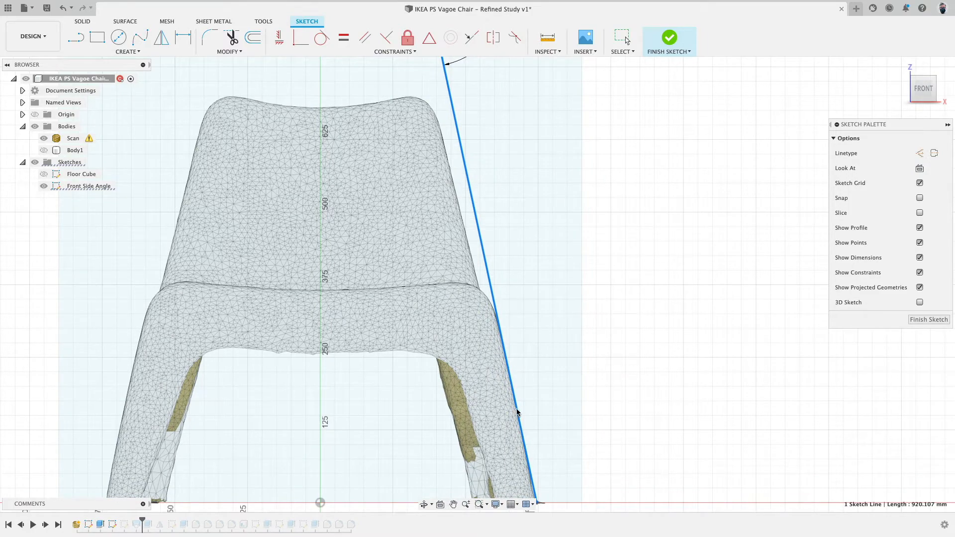
pyautogui.scroll(-3, 518, 412)
pyautogui.click(657, 45)
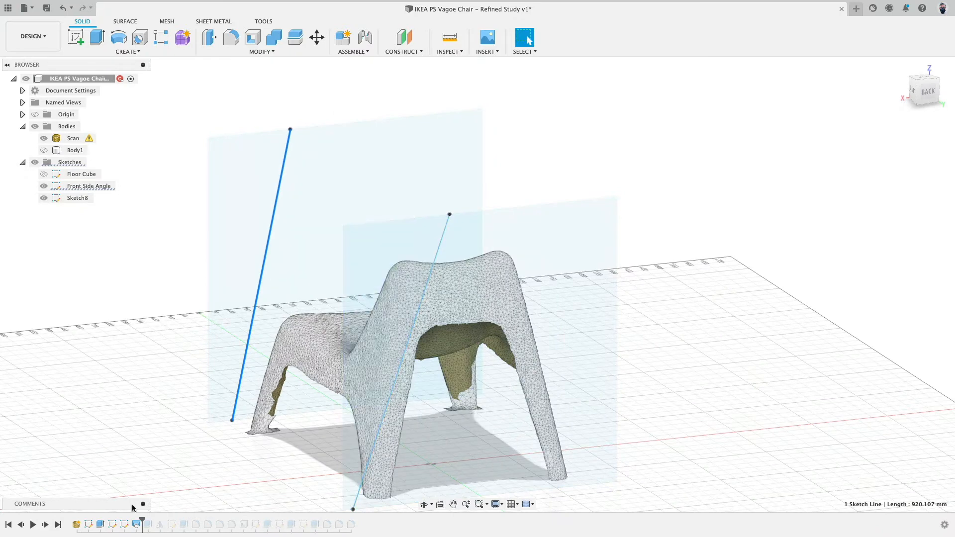
# Edit the back sketch and dimension its slanted line at 78° from the top edge as well.
pyautogui.rightClick(124, 527)
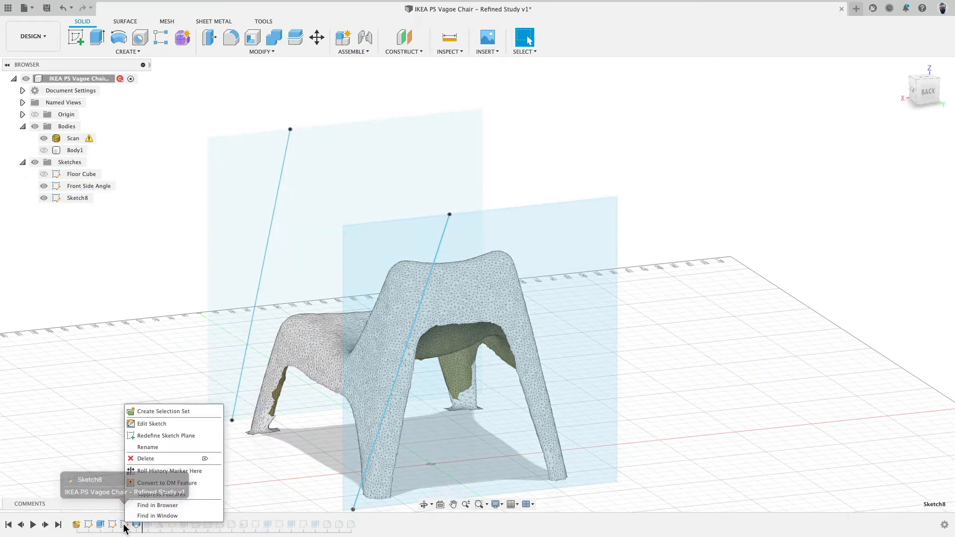
pyautogui.click(159, 424)
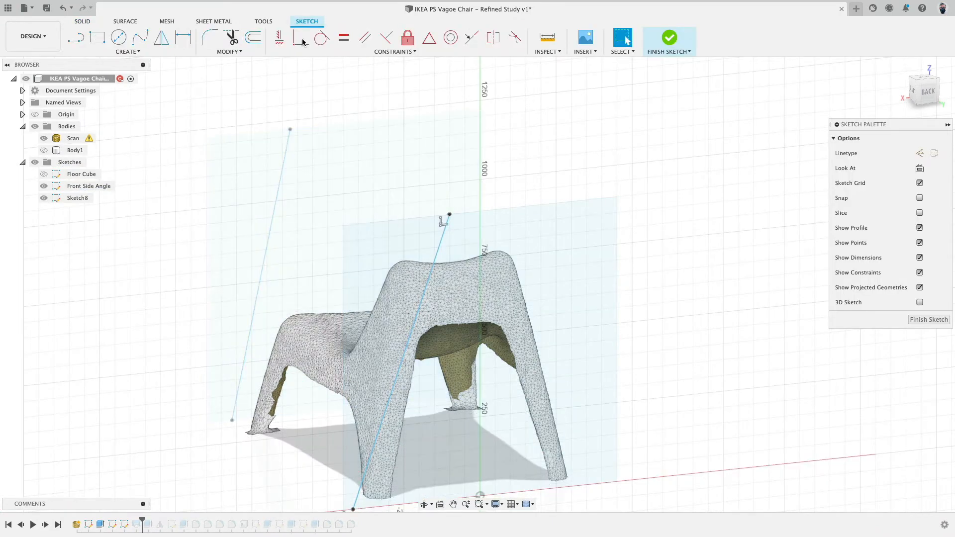
pyautogui.click(128, 52)
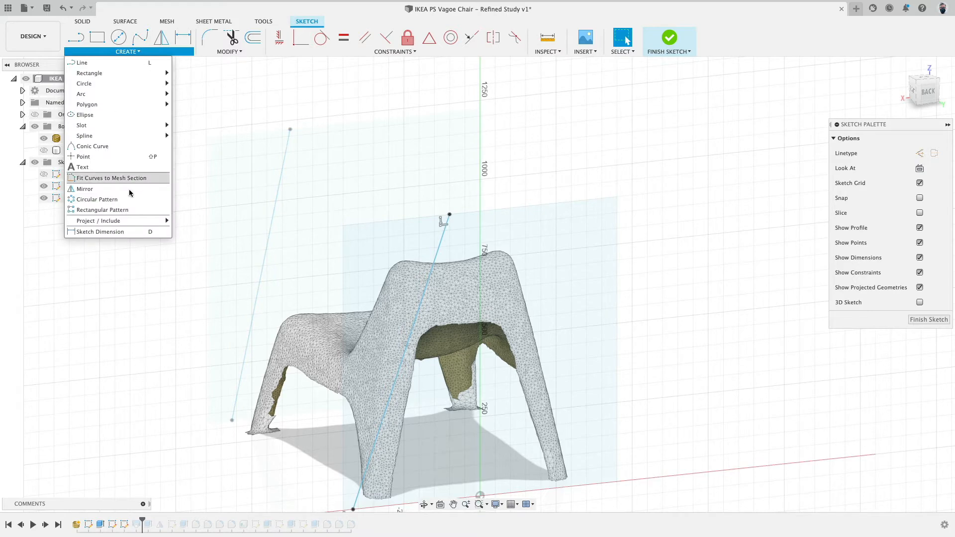
pyautogui.click(105, 232)
pyautogui.click(443, 235)
pyautogui.click(411, 219)
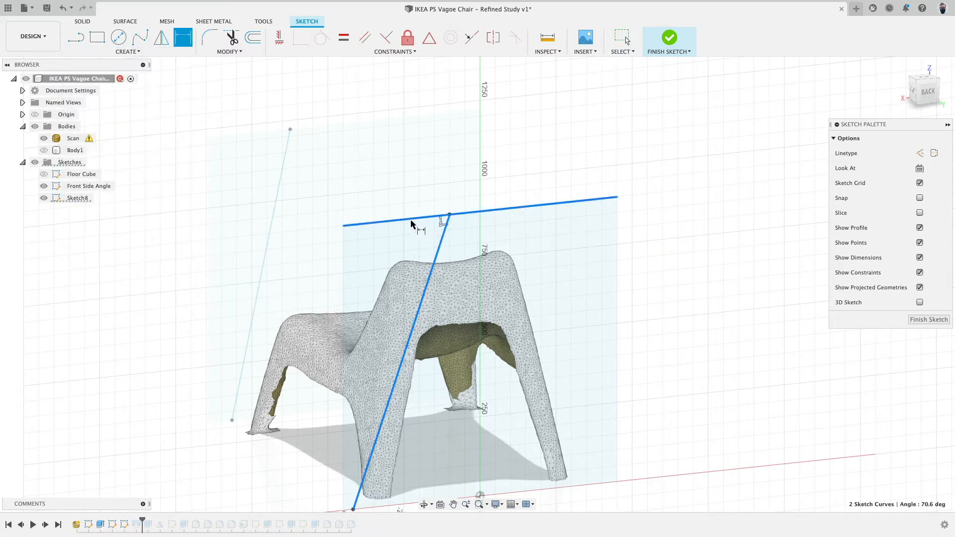
pyautogui.click(400, 236)
pyautogui.write('78')
pyautogui.press('Return')
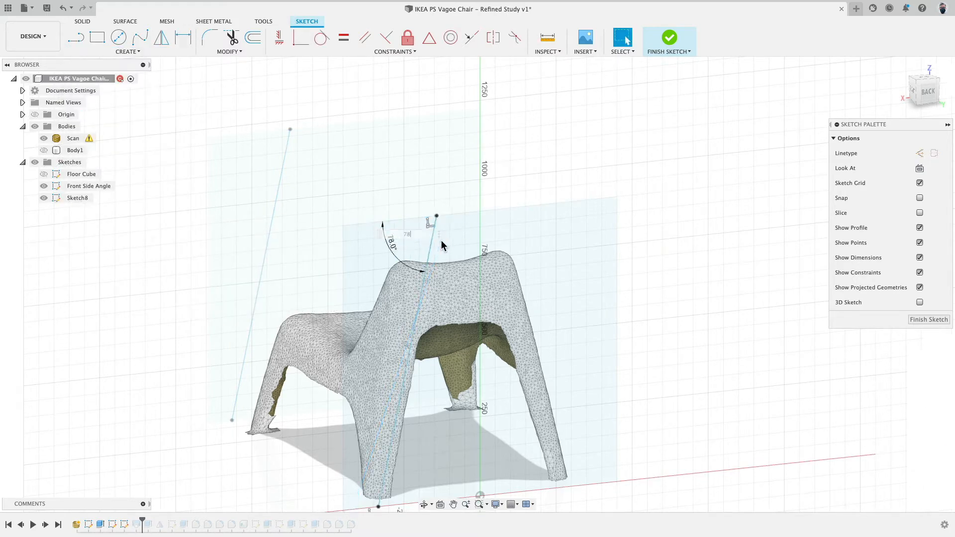
# In back view, shift the back line slightly to follow the scan's edge, then finish the sketch.
pyautogui.click(928, 96)
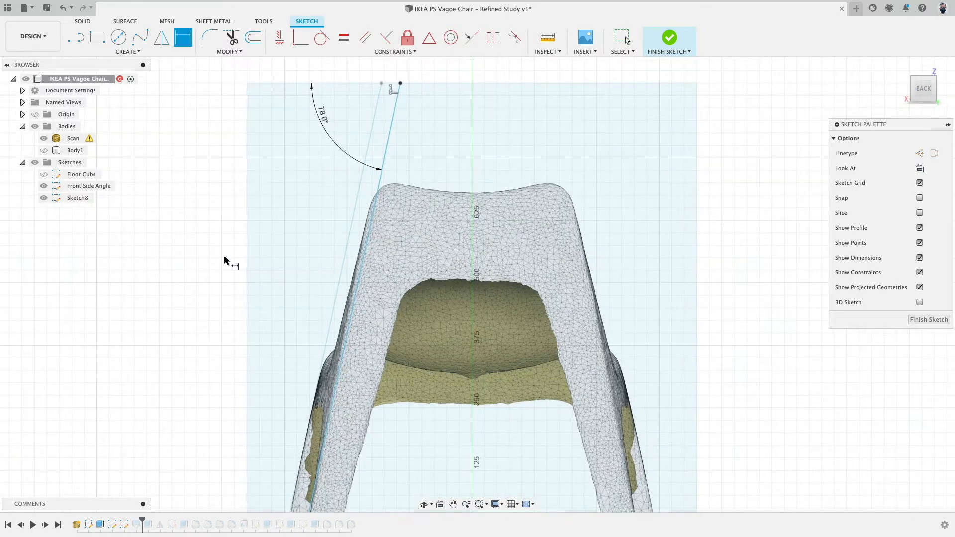
pyautogui.press('Escape')
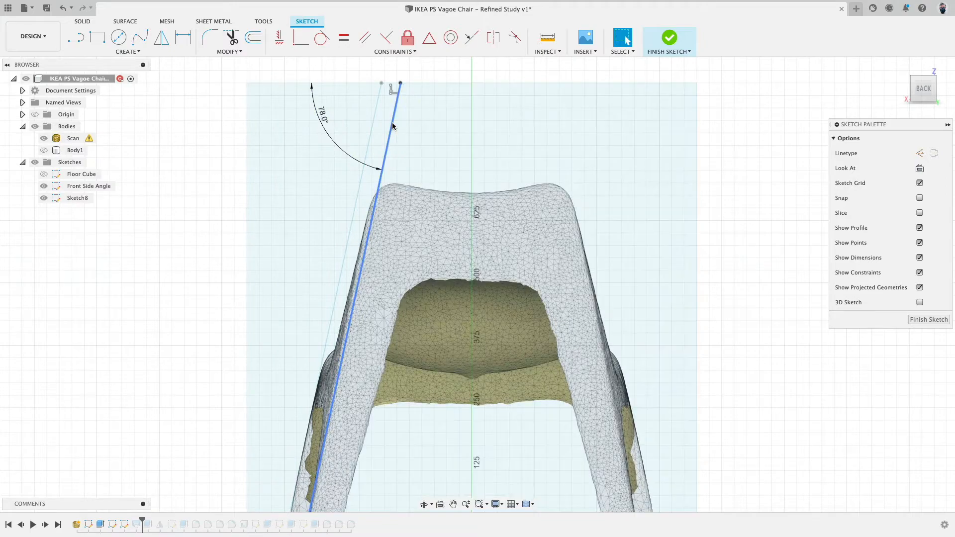
pyautogui.moveTo(392, 123); pyautogui.dragTo(387, 124)
pyautogui.scroll(-3, 388, 124)
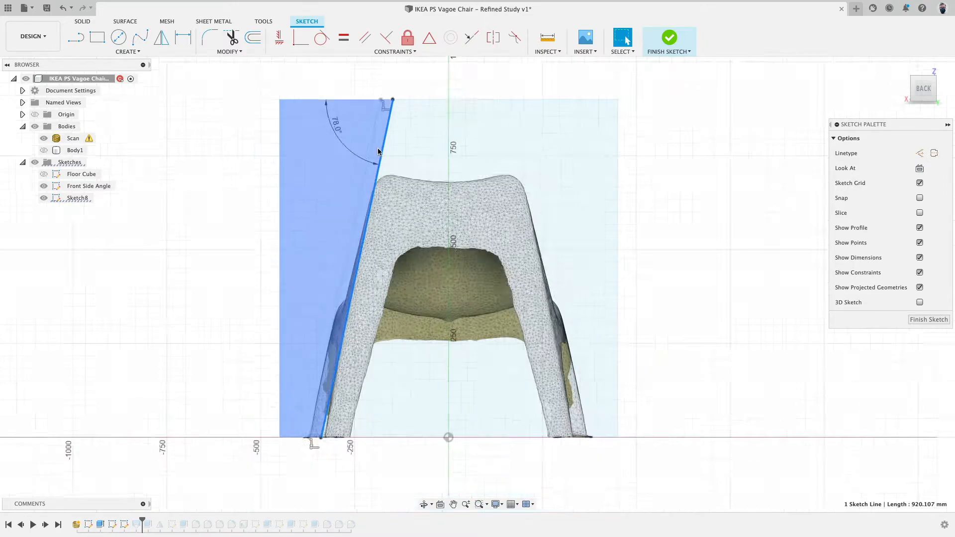
pyautogui.scroll(2, 251, 285)
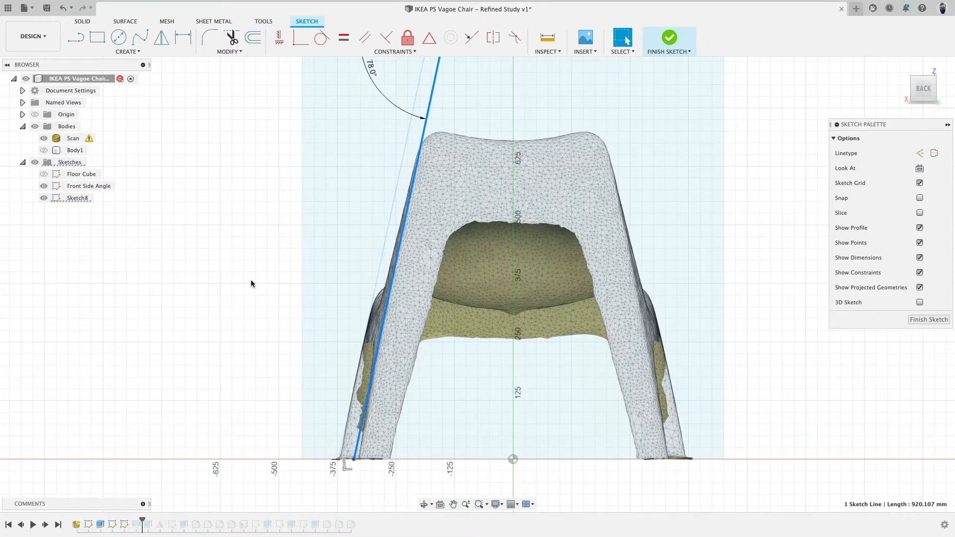
pyautogui.scroll(-1, 251, 284)
pyautogui.scroll(-1, 251, 284)
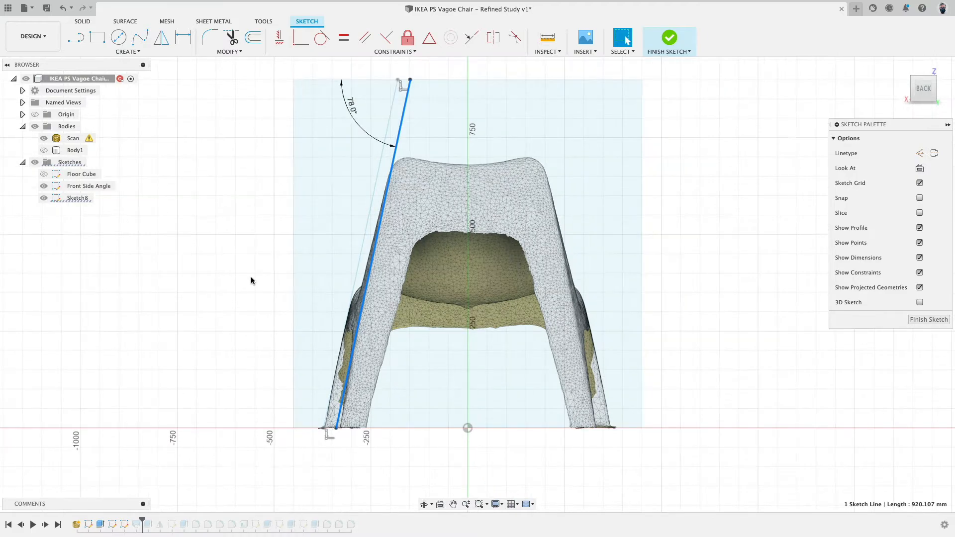
pyautogui.click(668, 37)
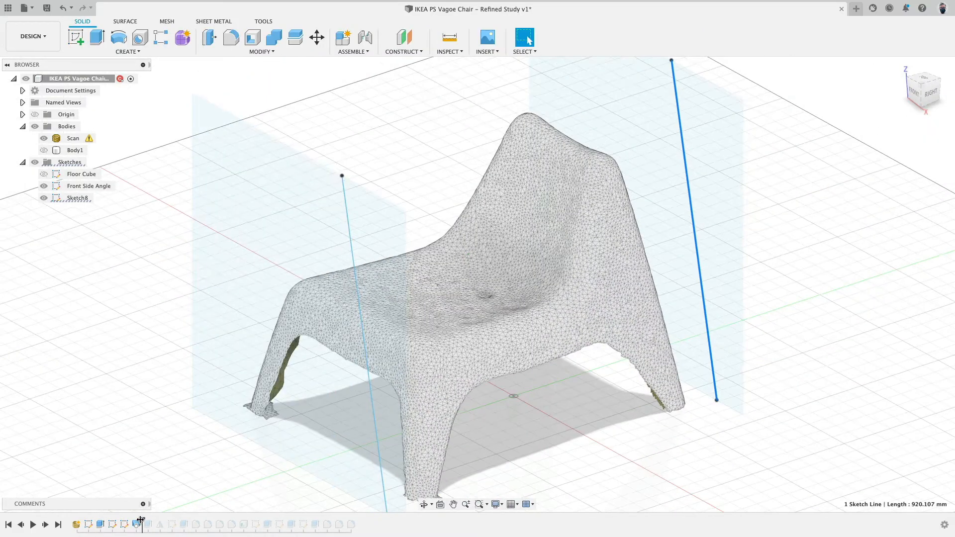
# Roll the timeline forward, show the cube and inspect the updated slanted cut face from several views.
pyautogui.moveTo(140, 520); pyautogui.dragTo(154, 520)
pyautogui.click(46, 151)
pyautogui.keyDown('shift'); pyautogui.moveTo(203, 270); pyautogui.dragTo(309, 275, button='middle'); pyautogui.keyUp('shift')
pyautogui.click(595, 195)
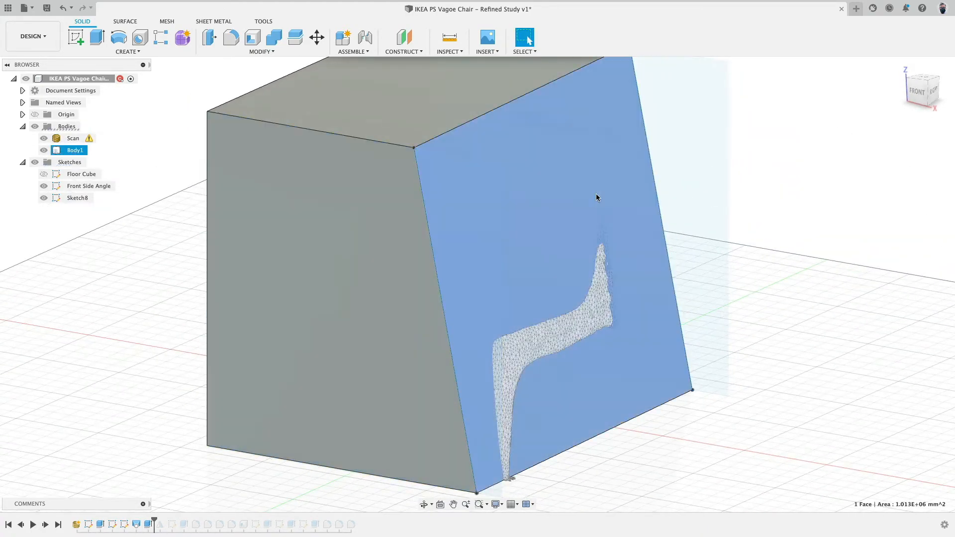
pyautogui.keyDown('shift'); pyautogui.moveTo(596, 196); pyautogui.dragTo(737, 193, button='middle'); pyautogui.keyUp('shift')
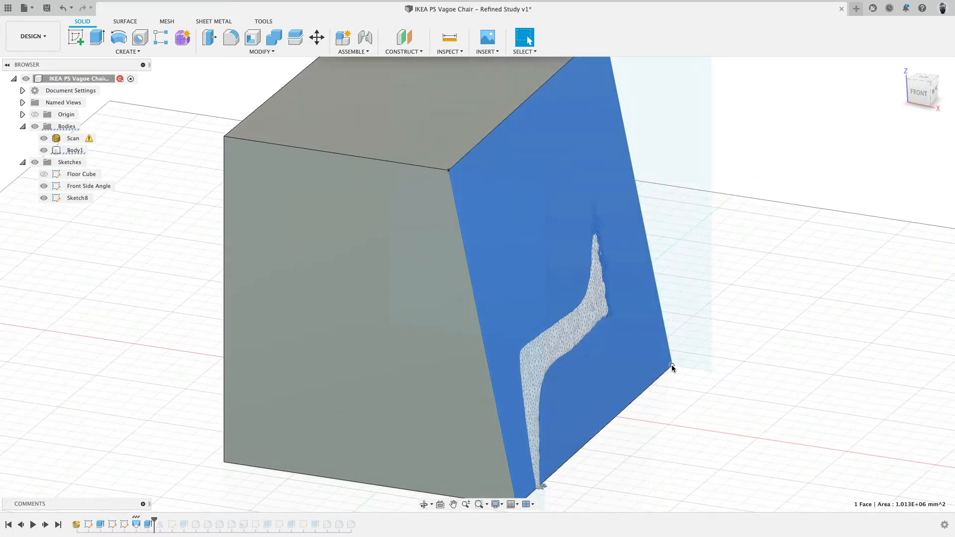
pyautogui.click(670, 366)
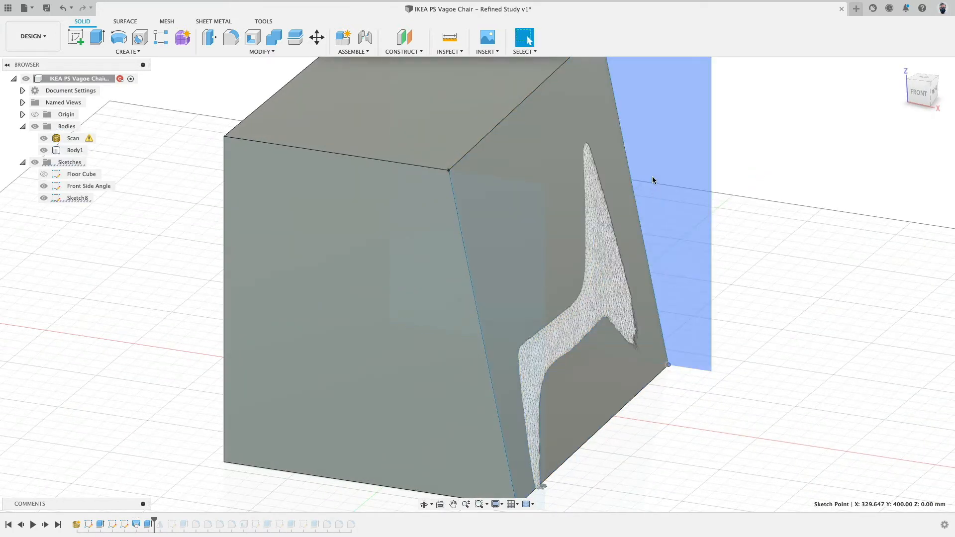
pyautogui.scroll(-3, 650, 180)
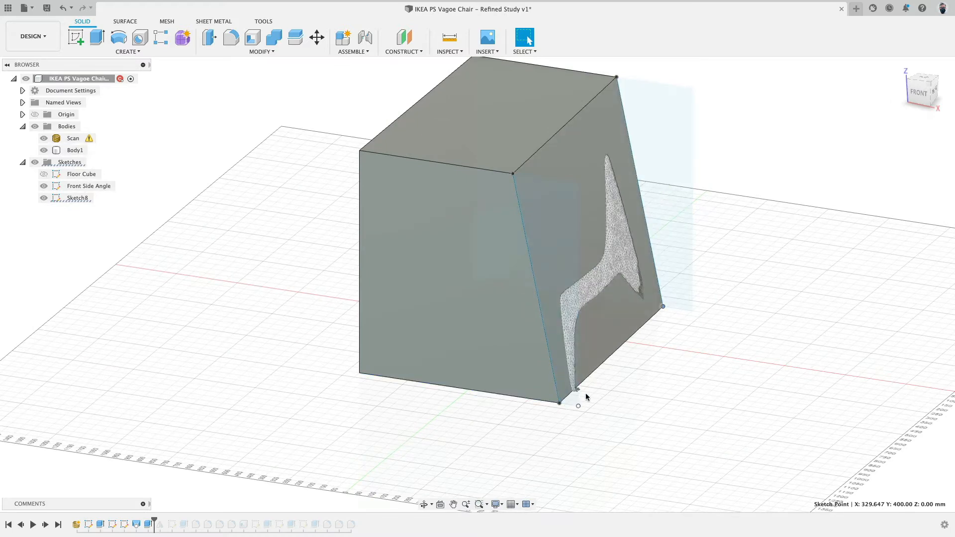
pyautogui.moveTo(663, 306)
pyautogui.mouseDown()
pyautogui.moveTo(679, 309)
pyautogui.moveTo(663, 305)
pyautogui.mouseUp()
pyautogui.click(914, 91)
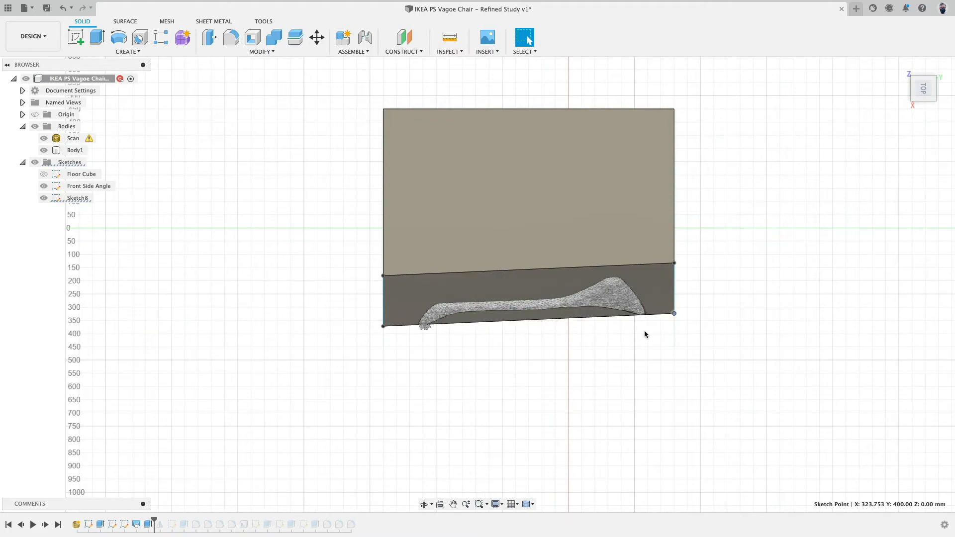
pyautogui.keyDown('shift'); pyautogui.moveTo(440, 425); pyautogui.dragTo(411, 369, button='middle'); pyautogui.keyUp('shift')
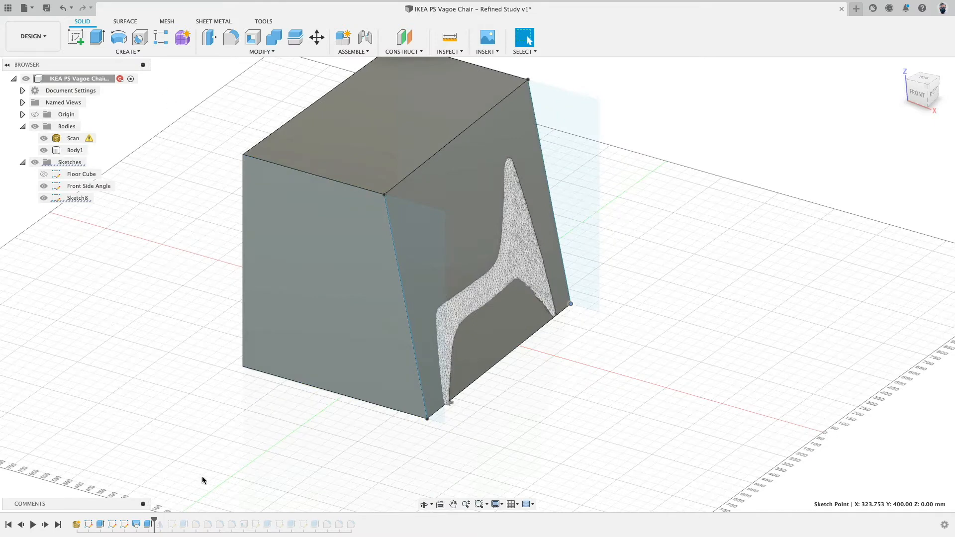
# Delete the Extrude2 feature from the timeline and roll the history marker forward again.
pyautogui.click(147, 524)
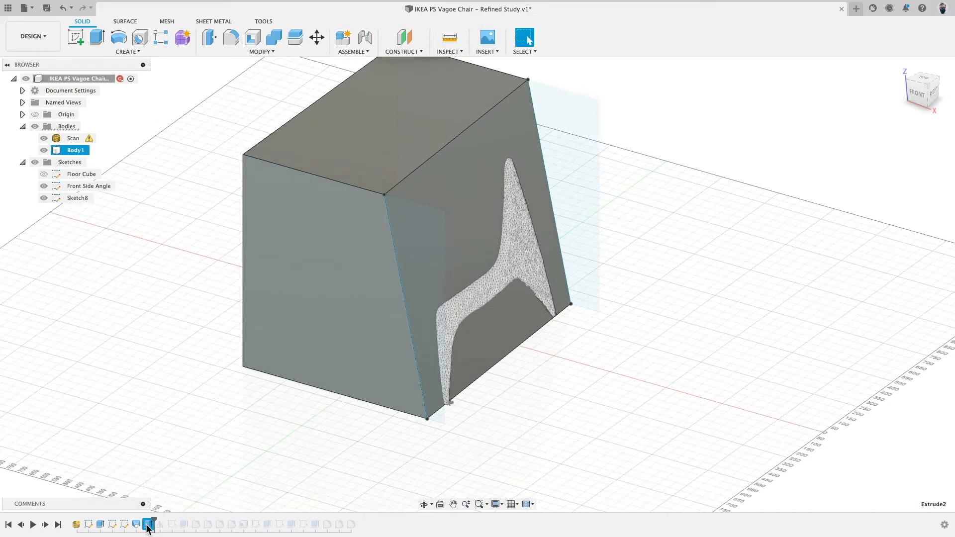
pyautogui.moveTo(154, 520); pyautogui.dragTo(141, 520)
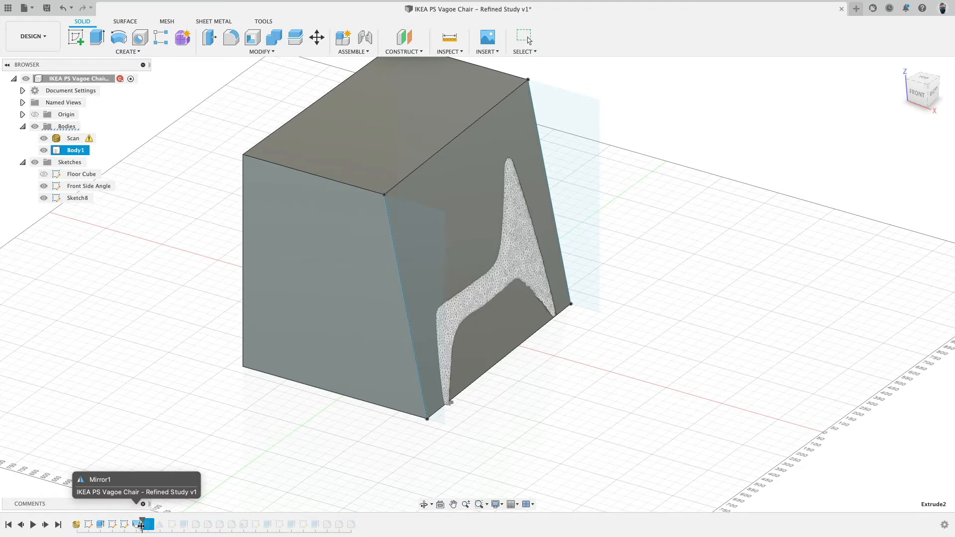
pyautogui.rightClick(148, 524)
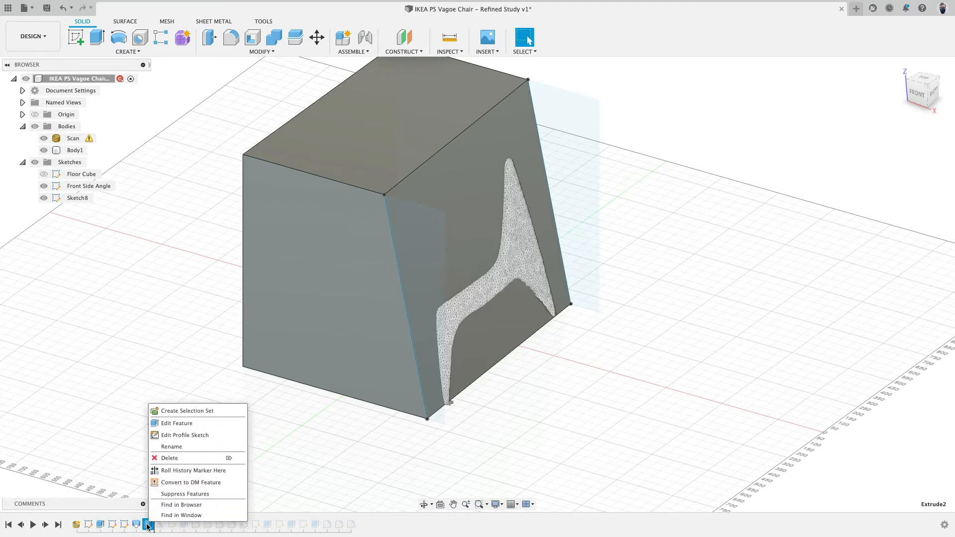
pyautogui.click(169, 457)
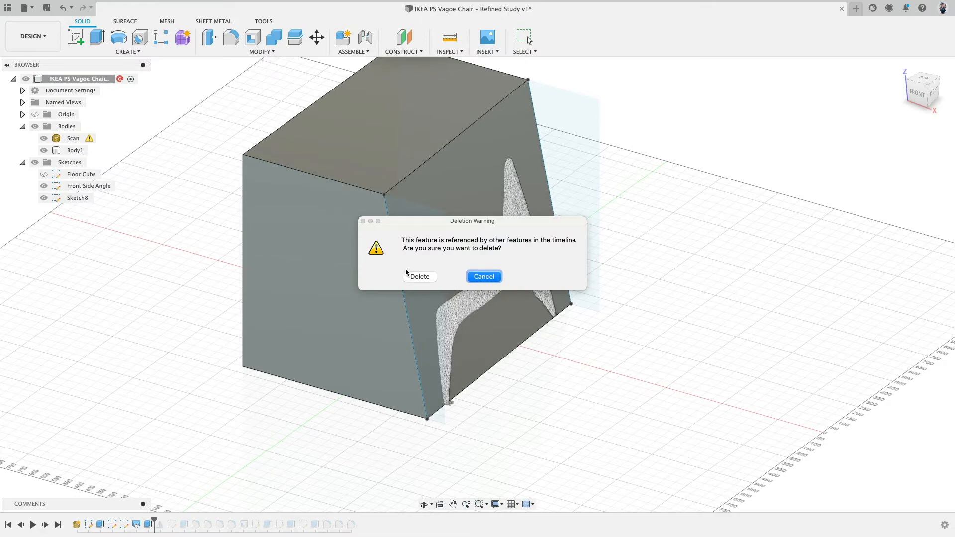
pyautogui.click(419, 277)
pyautogui.moveTo(143, 518); pyautogui.dragTo(153, 519)
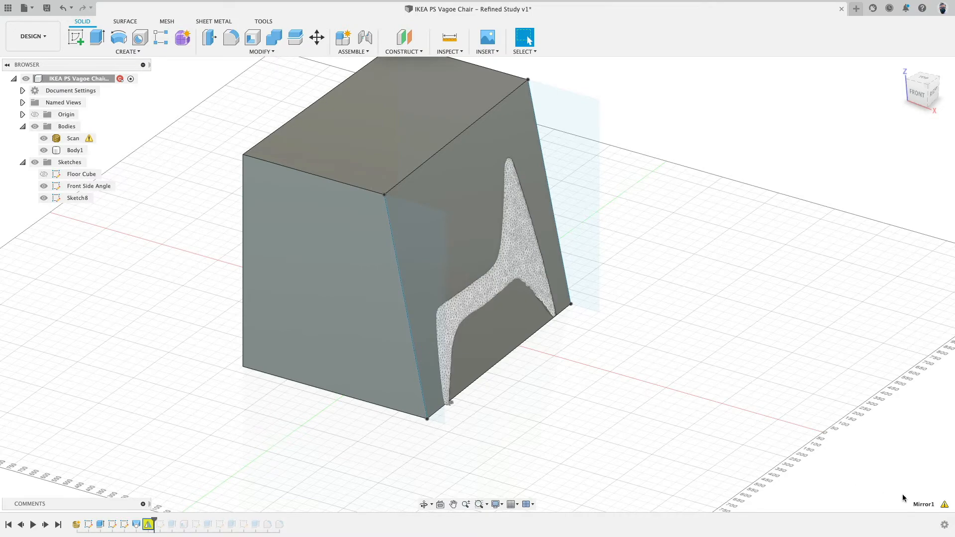
# Repair the broken Mirror1 feature by editing it and reselecting its source feature from the timeline.
pyautogui.click(944, 505)
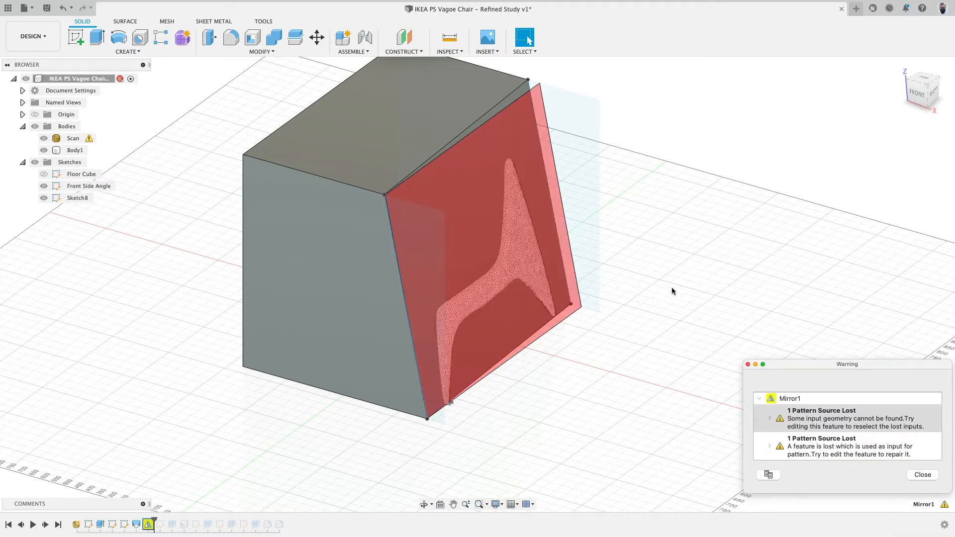
pyautogui.moveTo(672, 288)
pyautogui.keyDown('shift'); pyautogui.mouseDown(button='middle')
pyautogui.moveTo(683, 289)
pyautogui.moveTo(669, 293)
pyautogui.mouseUp(button='middle'); pyautogui.keyUp('shift')
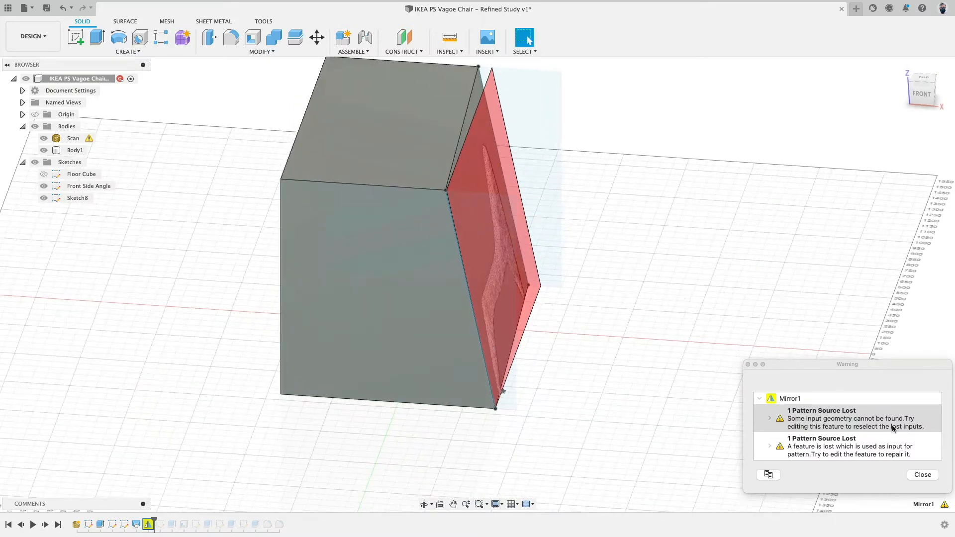
pyautogui.click(923, 475)
pyautogui.rightClick(145, 526)
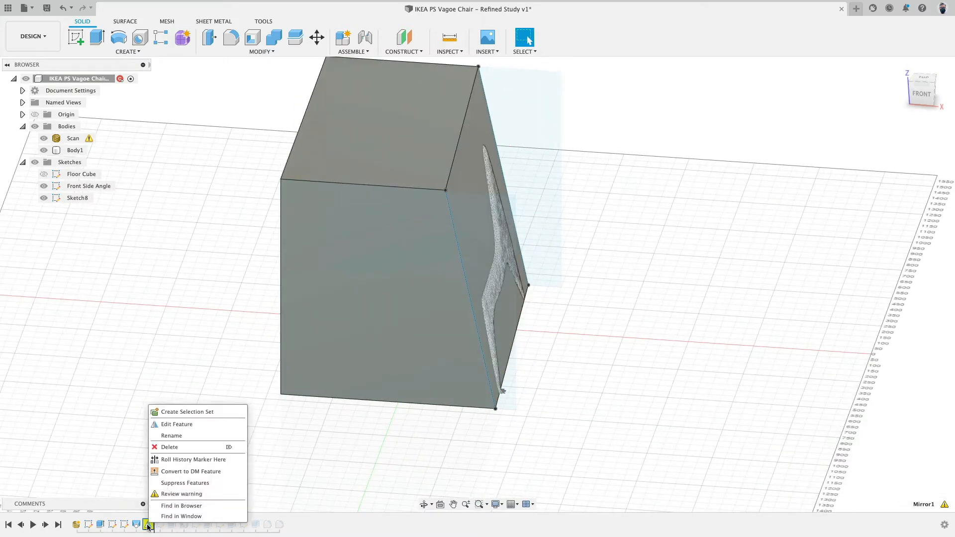
pyautogui.click(177, 424)
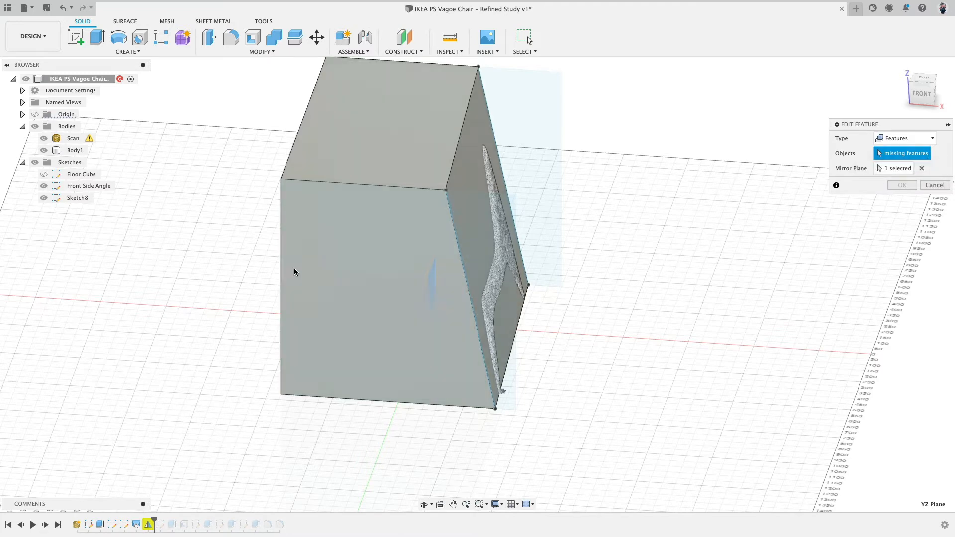
pyautogui.click(138, 526)
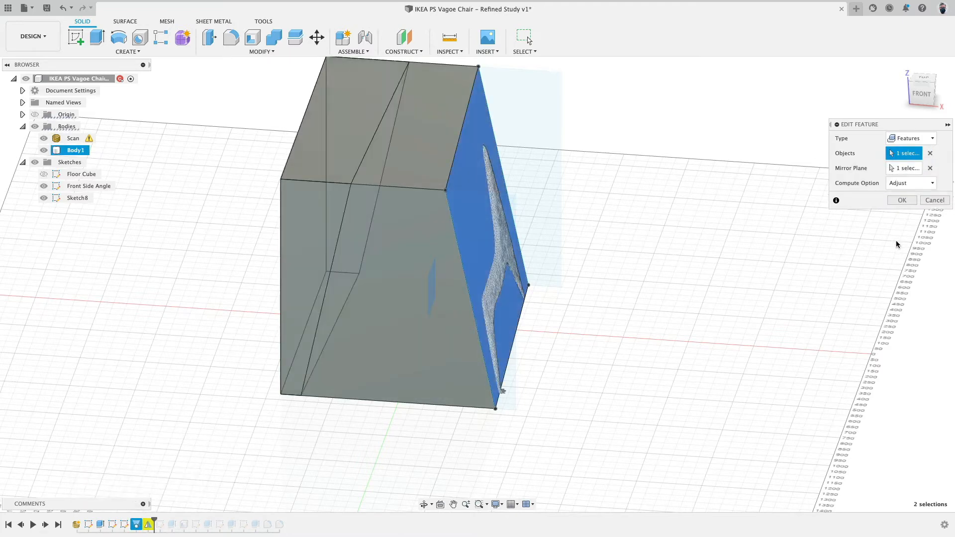
pyautogui.click(902, 201)
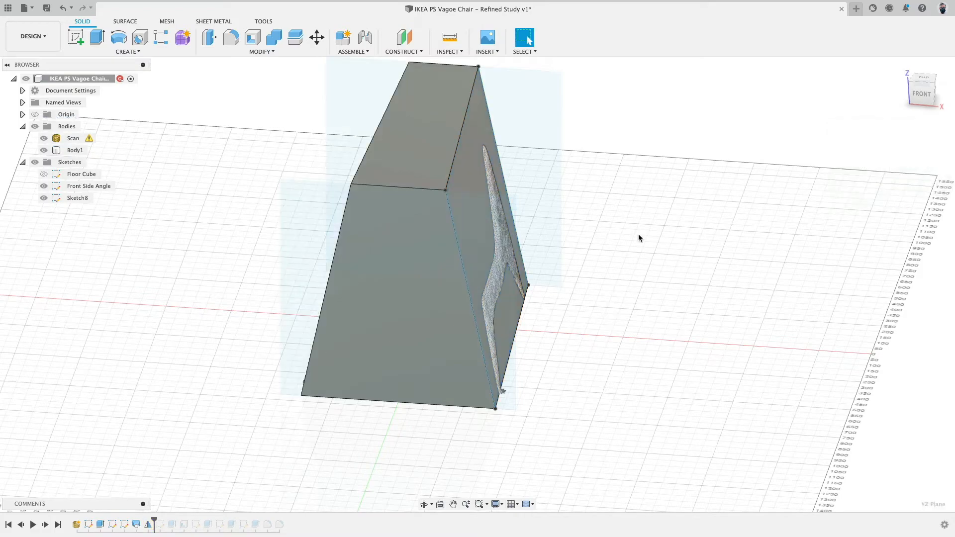
# Roll the timeline marker forward one step to include the side profile sketch.
pyautogui.keyDown('shift'); pyautogui.moveTo(159, 417); pyautogui.dragTo(179, 420, button='middle'); pyautogui.keyUp('shift')
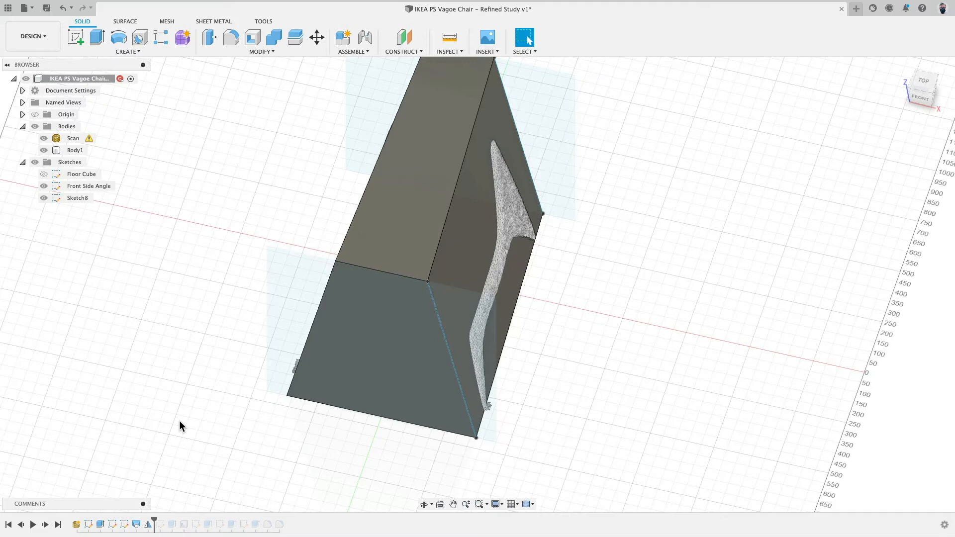
pyautogui.keyDown('shift'); pyautogui.moveTo(183, 424); pyautogui.dragTo(132, 394, button='middle'); pyautogui.keyUp('shift')
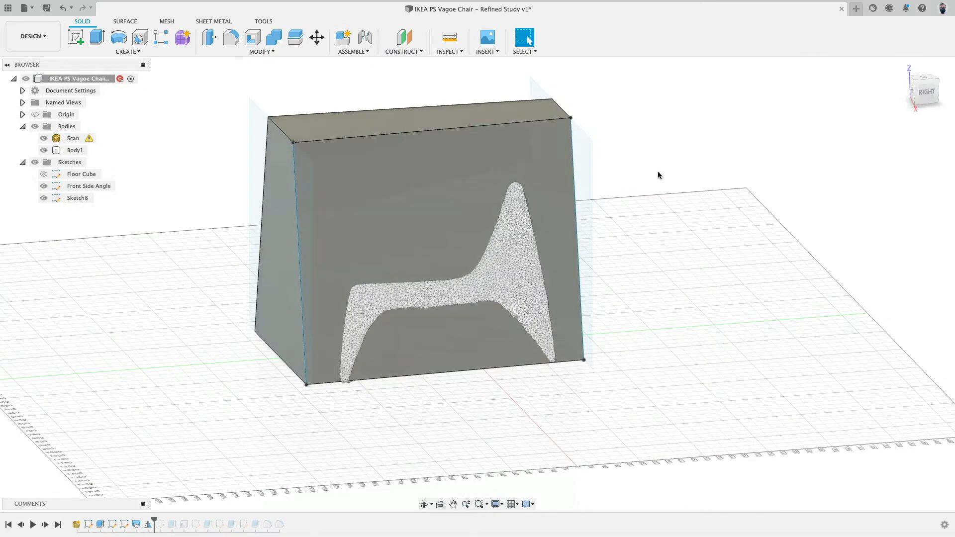
pyautogui.click(925, 98)
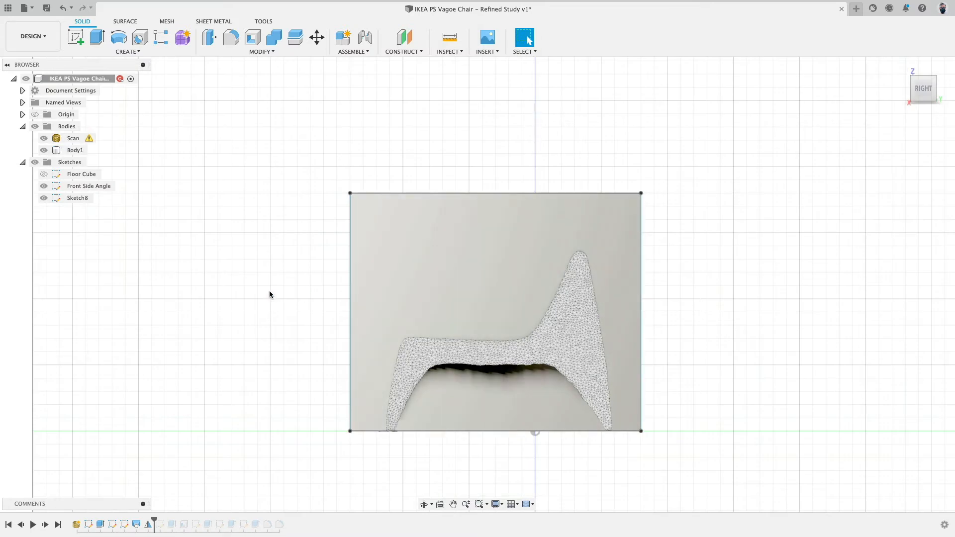
pyautogui.moveTo(154, 522); pyautogui.dragTo(166, 523)
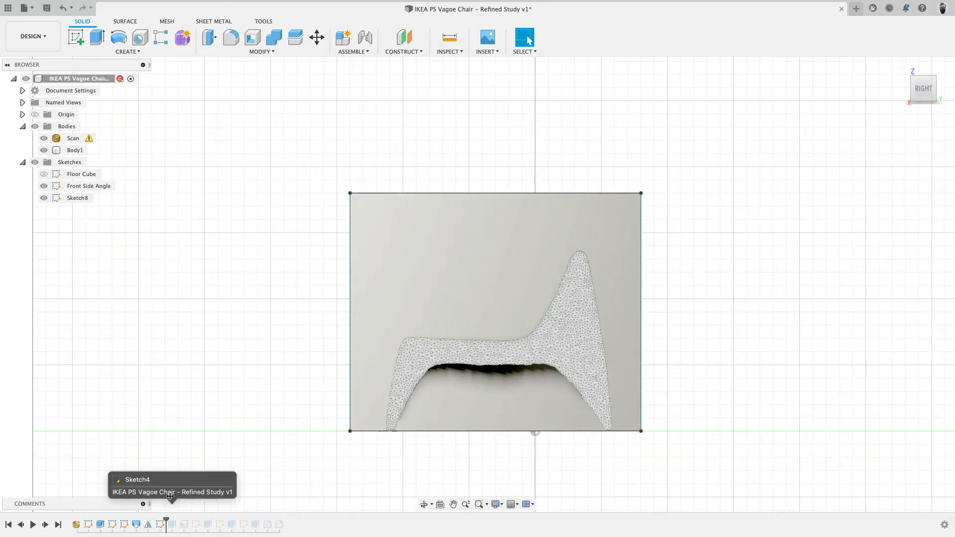
# Toggle the scan and body visibility and orbit around to compare the side sketch with the scan.
pyautogui.click(43, 138)
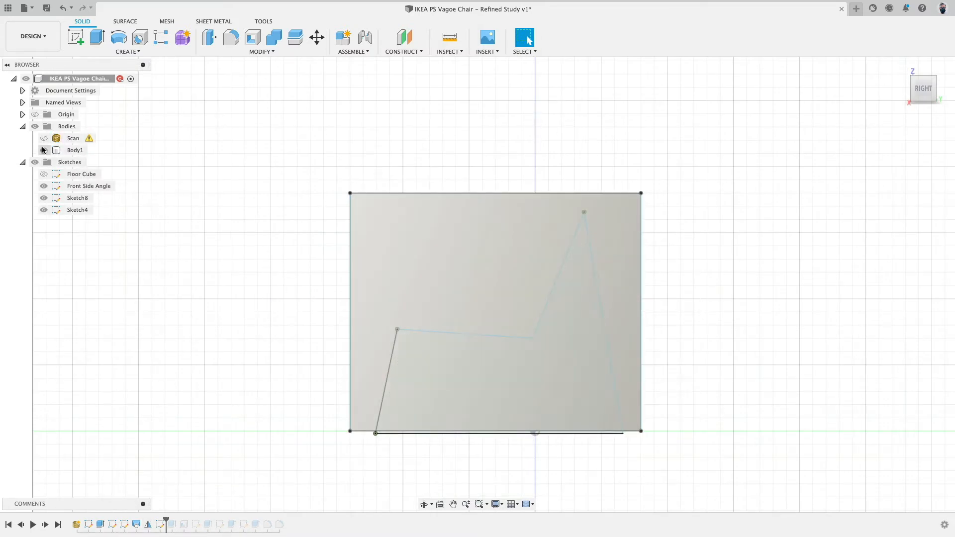
pyautogui.click(44, 150)
pyautogui.click(44, 150)
pyautogui.click(44, 150)
pyautogui.click(44, 138)
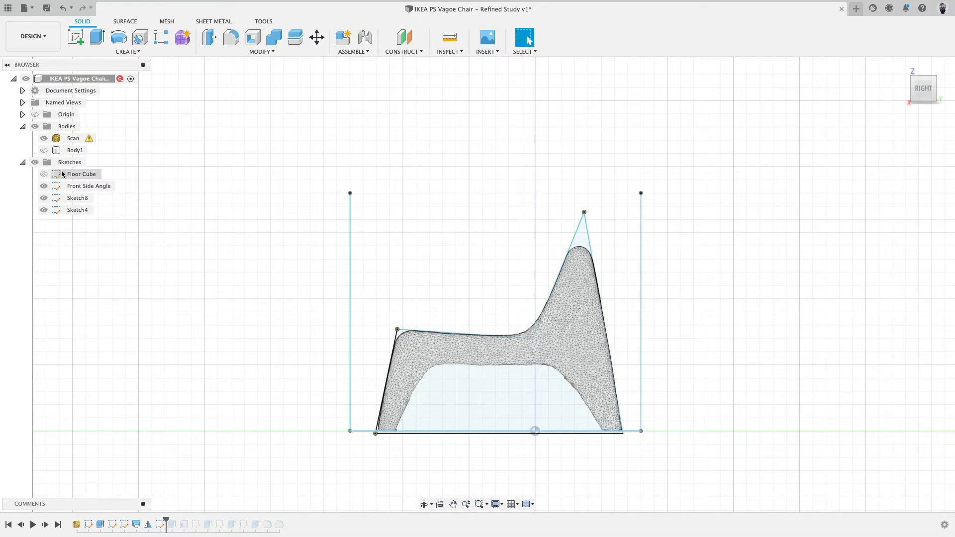
pyautogui.keyDown('shift'); pyautogui.moveTo(214, 184); pyautogui.dragTo(256, 199, button='middle'); pyautogui.keyUp('shift')
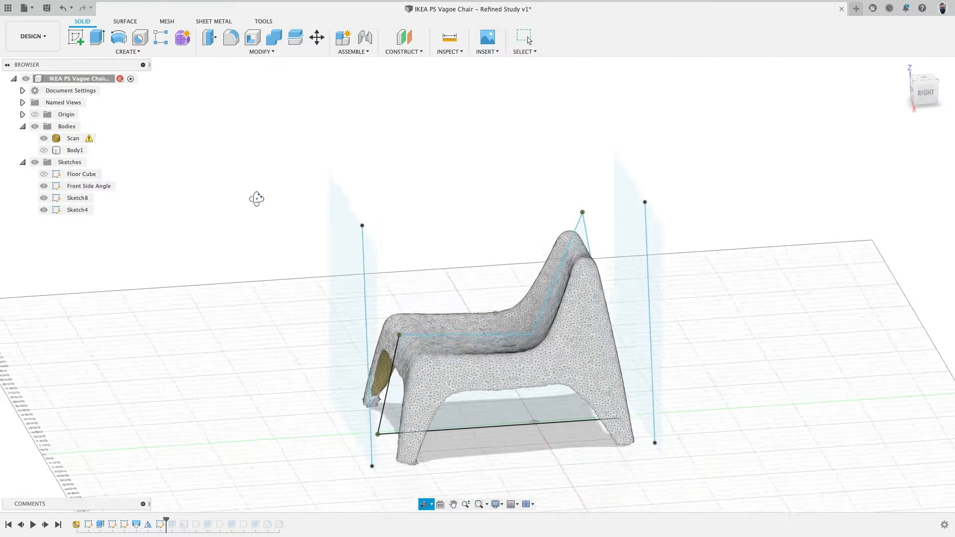
pyautogui.click(44, 138)
pyautogui.click(43, 151)
pyautogui.keyDown('shift'); pyautogui.moveTo(200, 123); pyautogui.dragTo(209, 124); pyautogui.keyUp('shift')
pyautogui.keyDown('shift'); pyautogui.moveTo(209, 124); pyautogui.dragTo(241, 119, button='middle'); pyautogui.keyUp('shift')
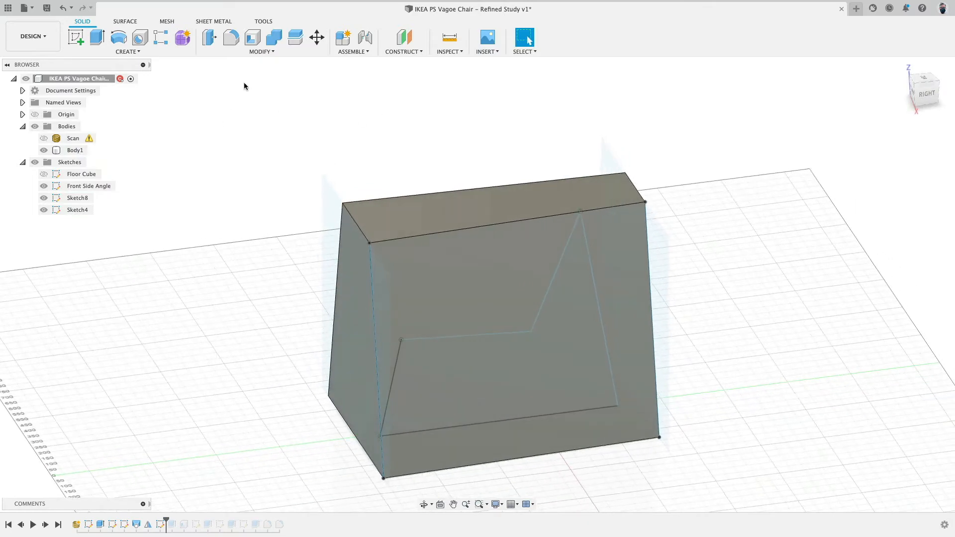
# Rename Sketch8 as Back Side Angle.
pyautogui.click(78, 198)
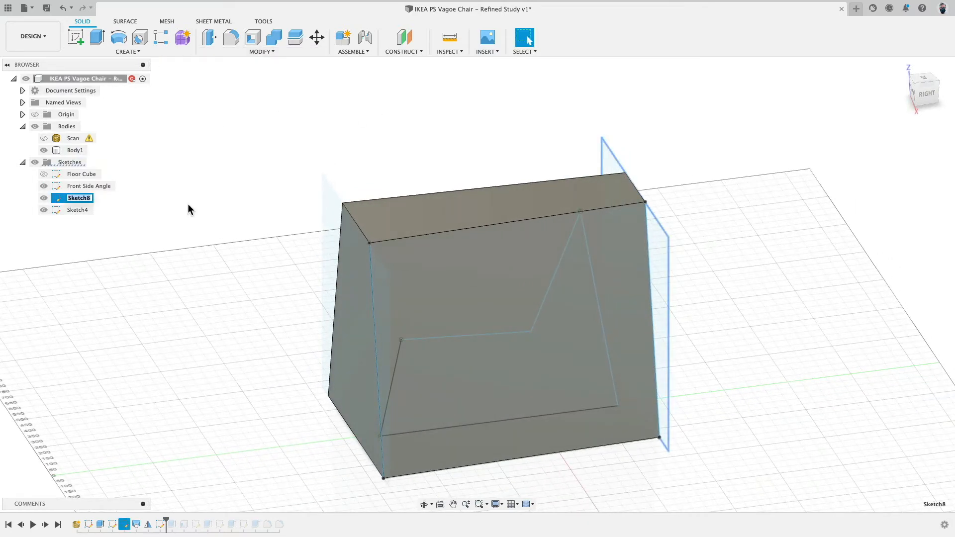
pyautogui.write('Back Side Angle')
pyautogui.press('Return')
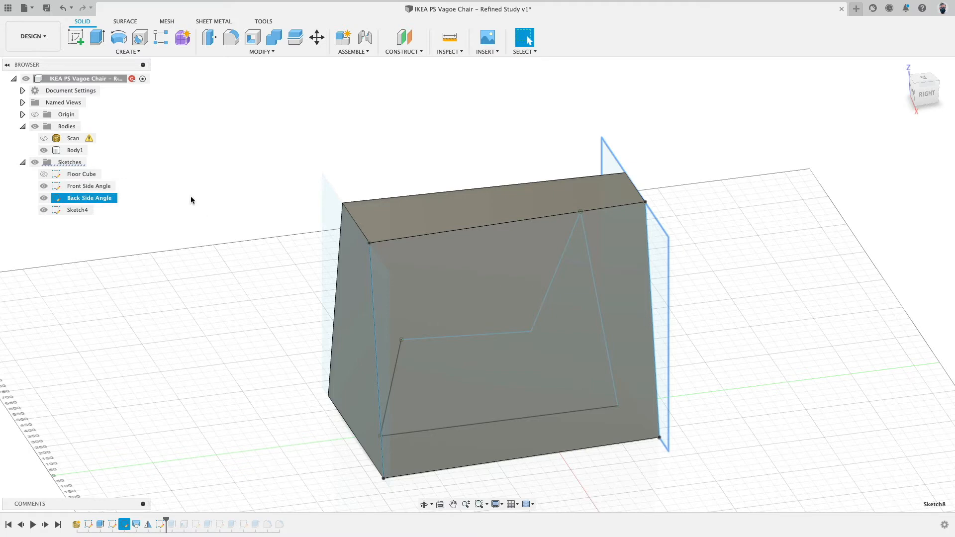
# Hide the front and back angle sketches and rename Sketch4 as Side Profile.
pyautogui.click(76, 210)
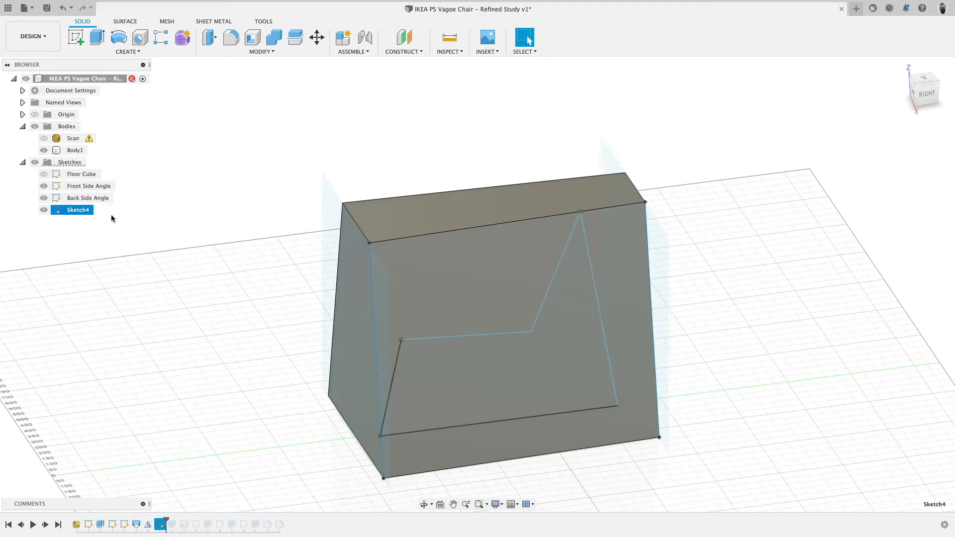
pyautogui.click(44, 198)
pyautogui.click(43, 186)
pyautogui.click(68, 210)
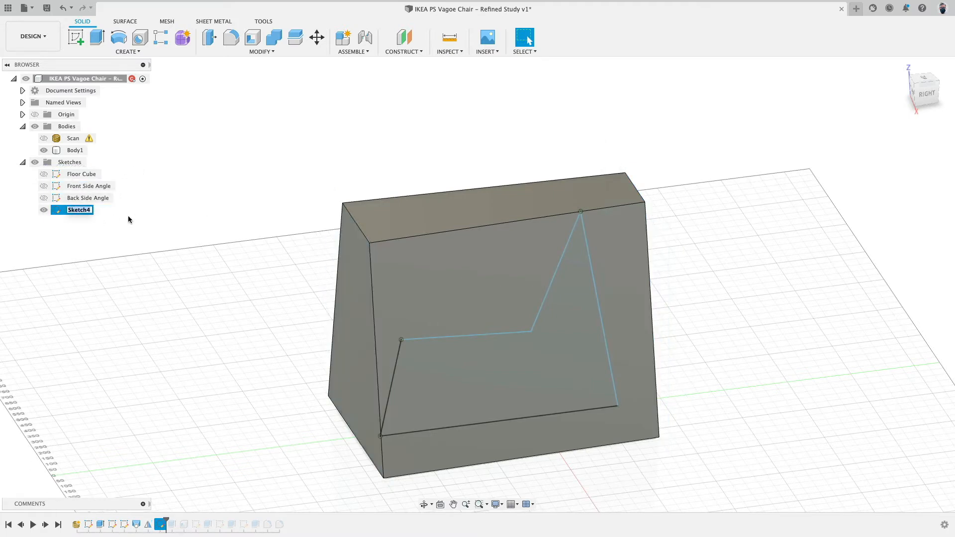
pyautogui.write('Side Profile')
pyautogui.press('Return')
# Extrude the side profile symmetrically with extent All as an Intersect operation on the body.
pyautogui.click(101, 35)
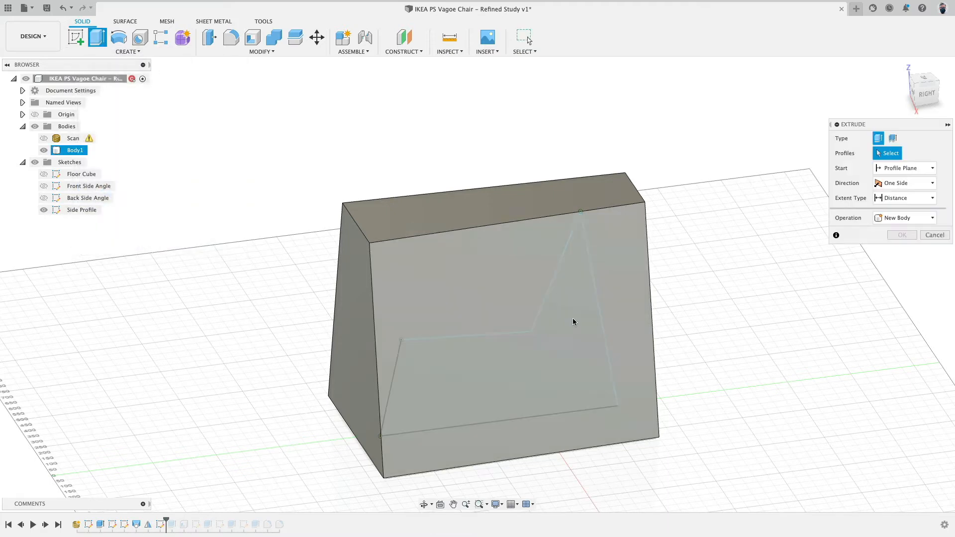
pyautogui.click(571, 361)
pyautogui.keyDown('shift'); pyautogui.moveTo(570, 361); pyautogui.dragTo(570, 326, button='middle'); pyautogui.keyUp('shift')
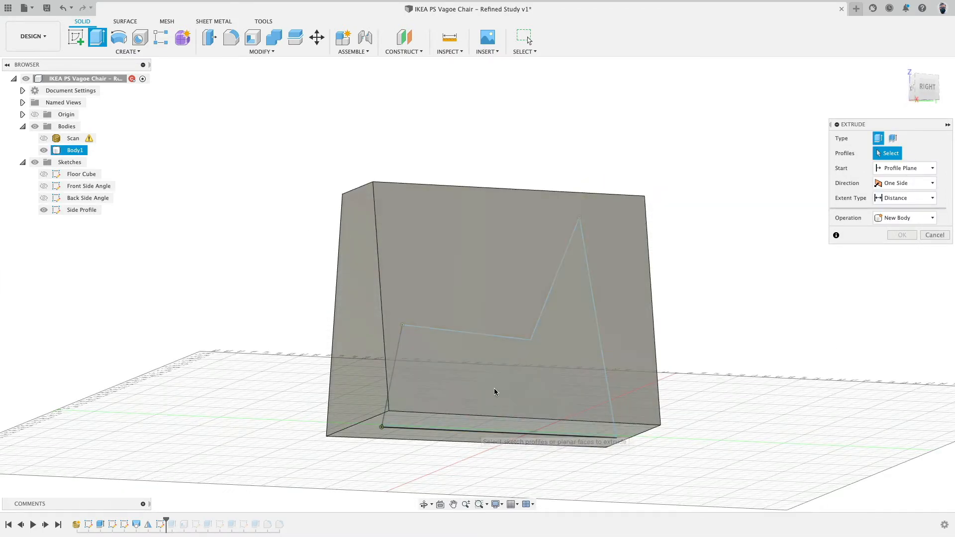
pyautogui.click(502, 387)
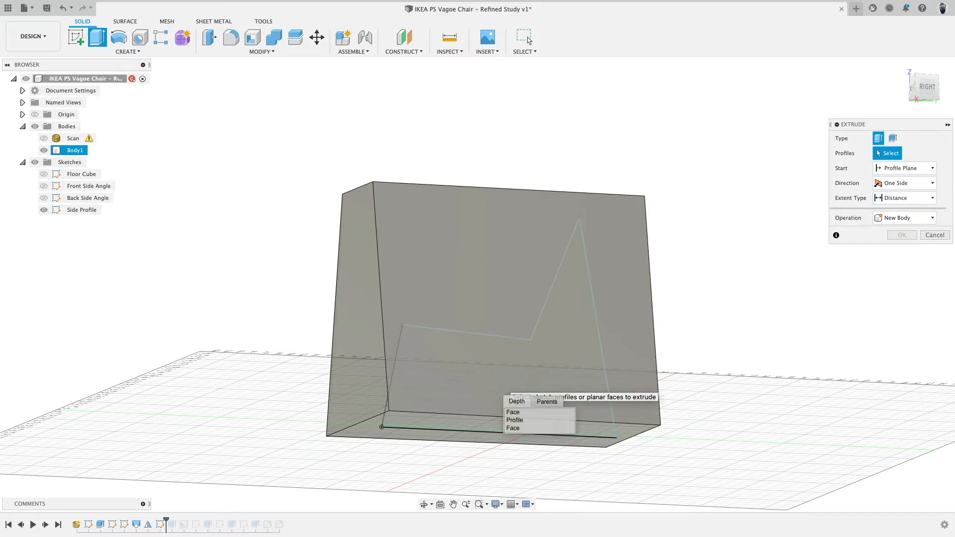
pyautogui.click(514, 420)
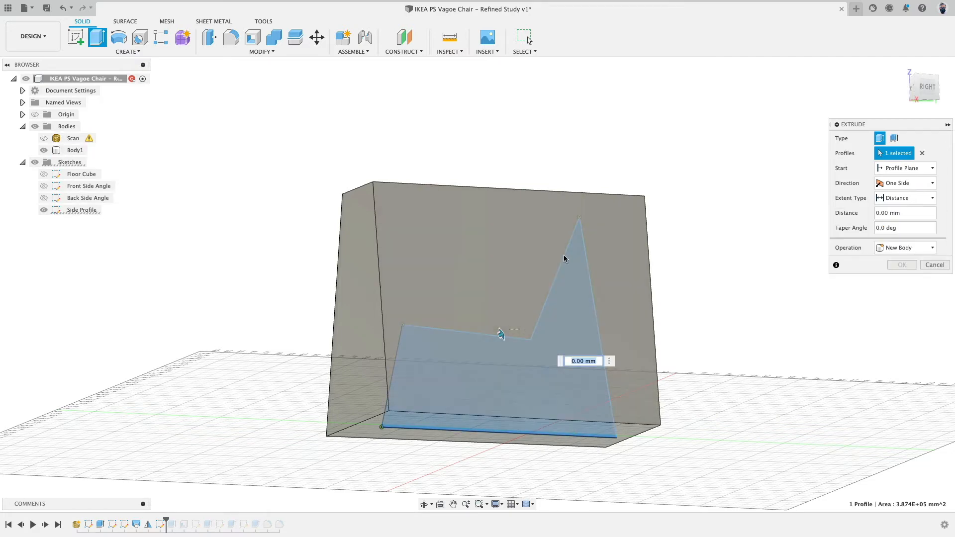
pyautogui.click(892, 184)
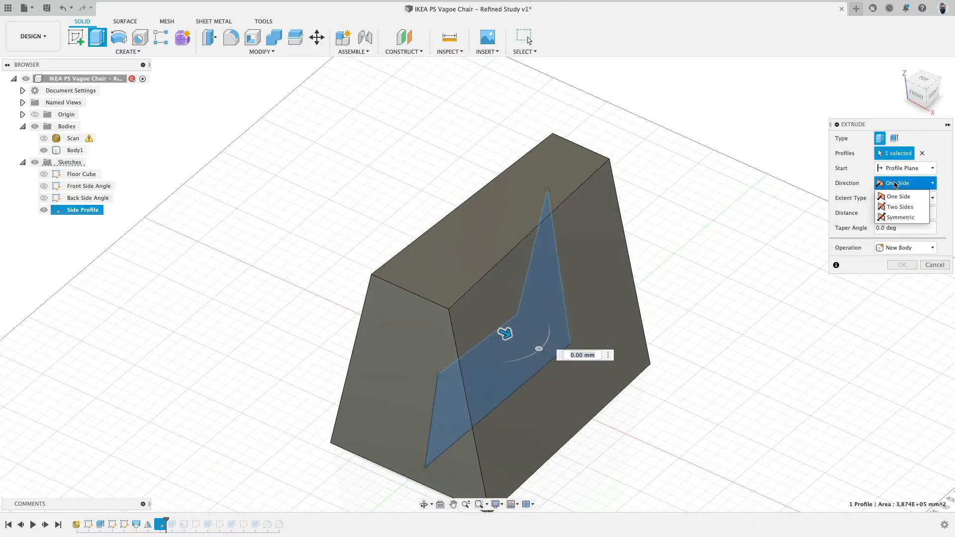
pyautogui.click(901, 212)
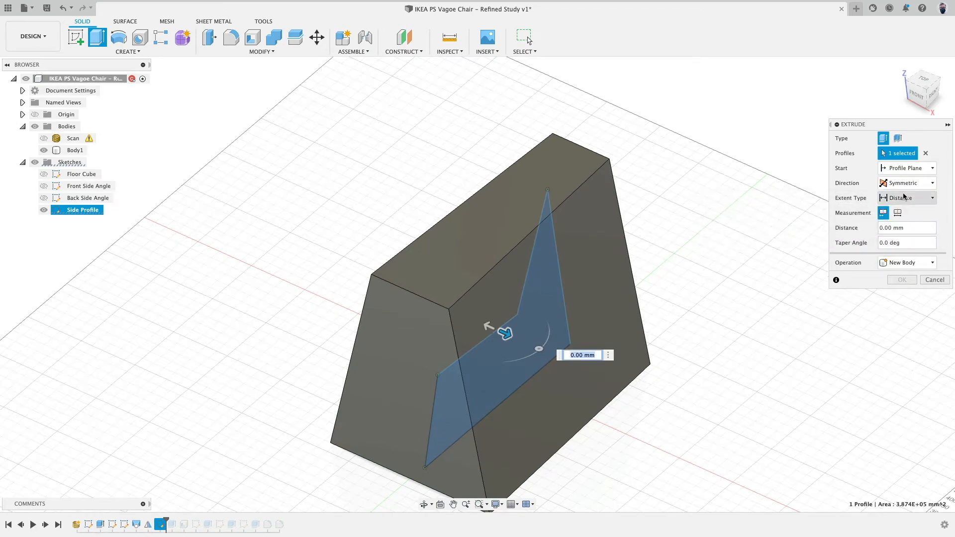
pyautogui.click(906, 199)
pyautogui.click(912, 222)
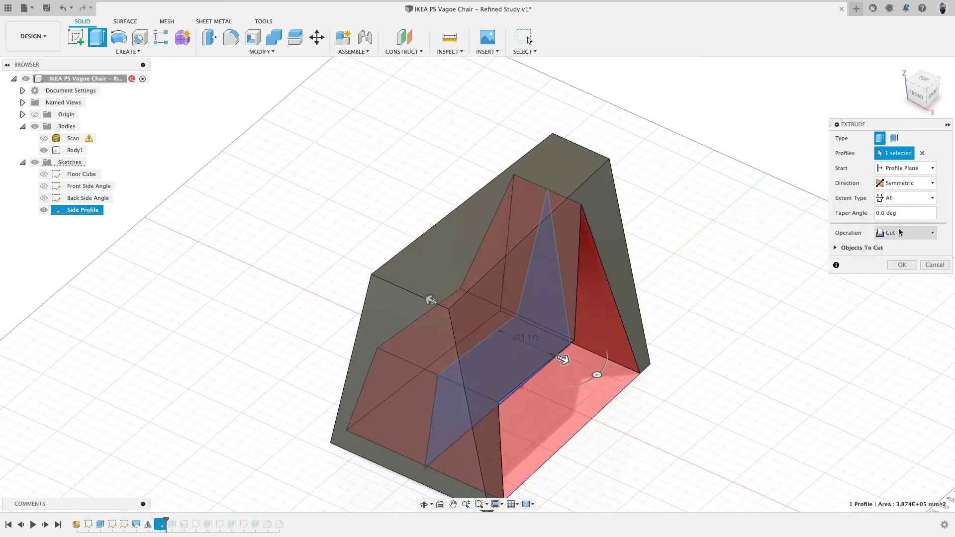
pyautogui.click(905, 233)
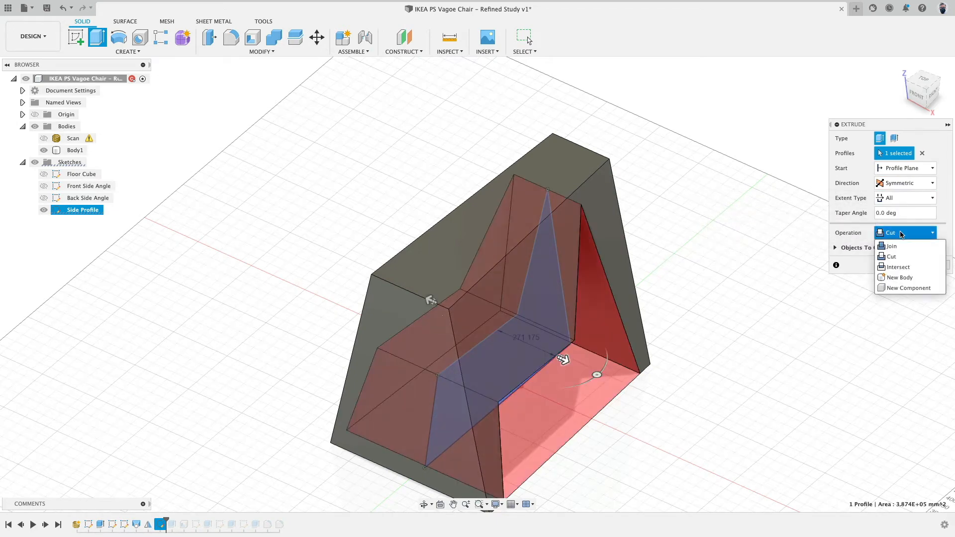
pyautogui.click(902, 267)
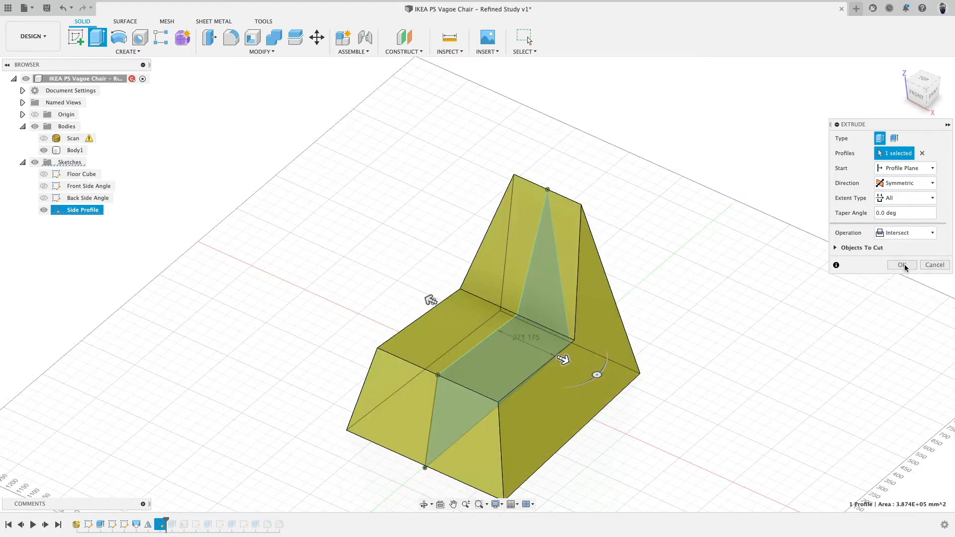
pyautogui.click(903, 265)
# Orbit and toggle the scan and body visibility to compare the intersected chair shape with the scan.
pyautogui.keyDown('shift'); pyautogui.moveTo(706, 265); pyautogui.dragTo(879, 128, button='middle'); pyautogui.keyUp('shift')
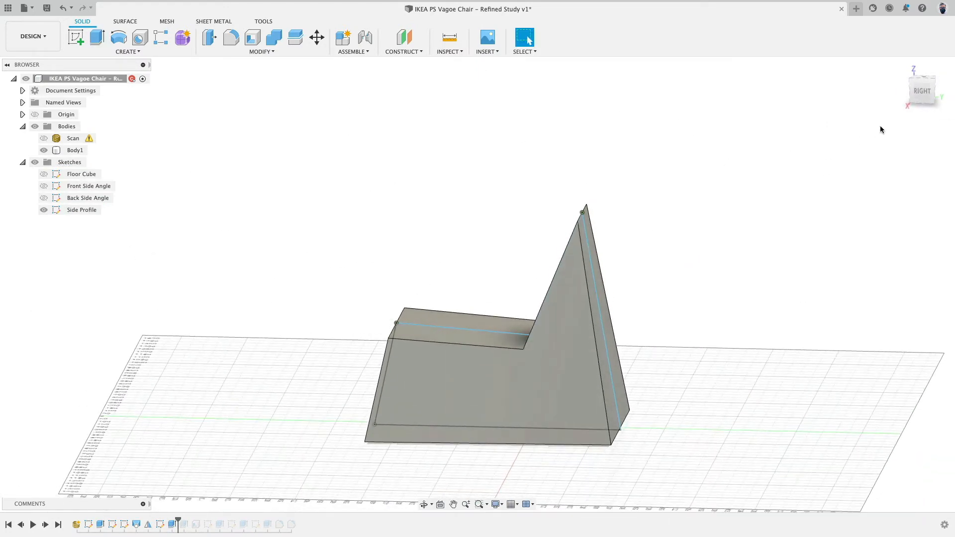
pyautogui.click(924, 94)
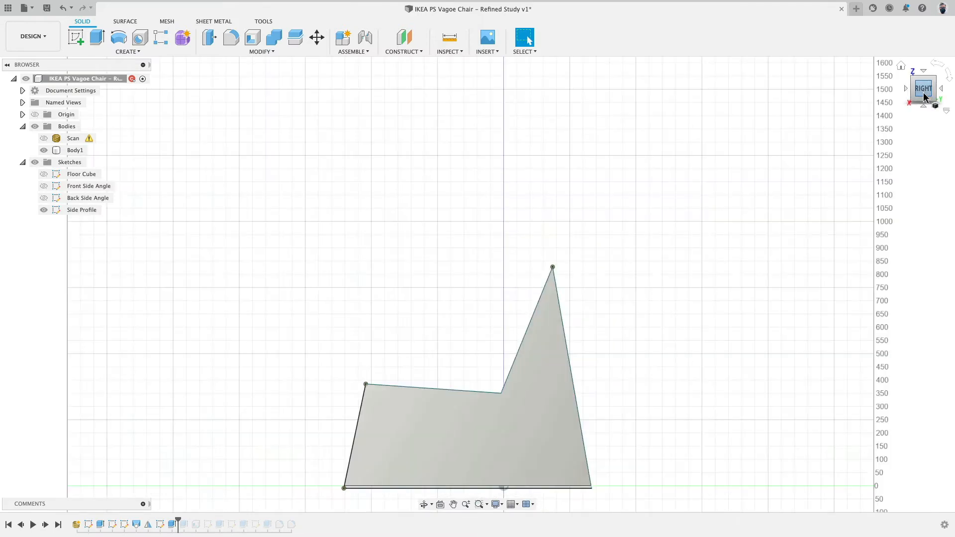
pyautogui.keyDown('shift'); pyautogui.moveTo(582, 199); pyautogui.dragTo(370, 200, button='middle'); pyautogui.keyUp('shift')
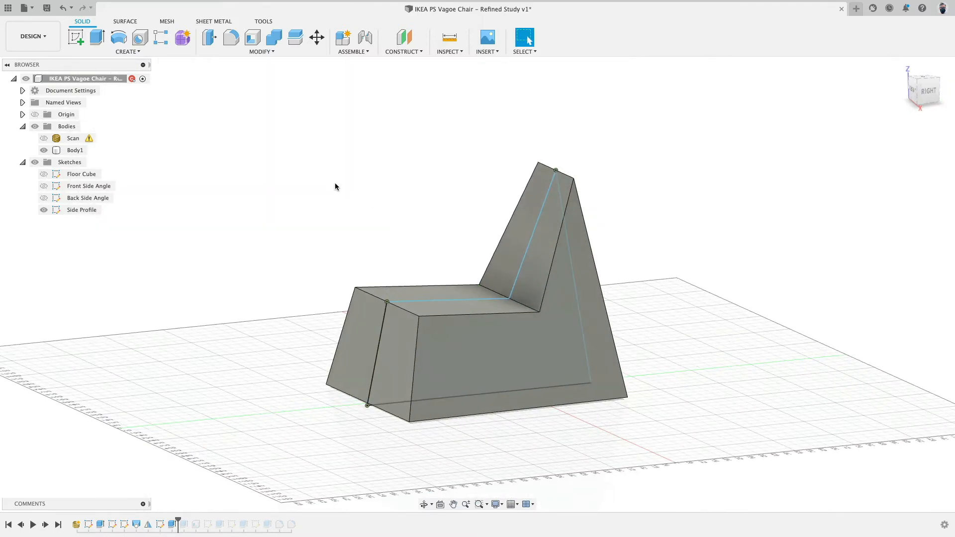
pyautogui.click(44, 138)
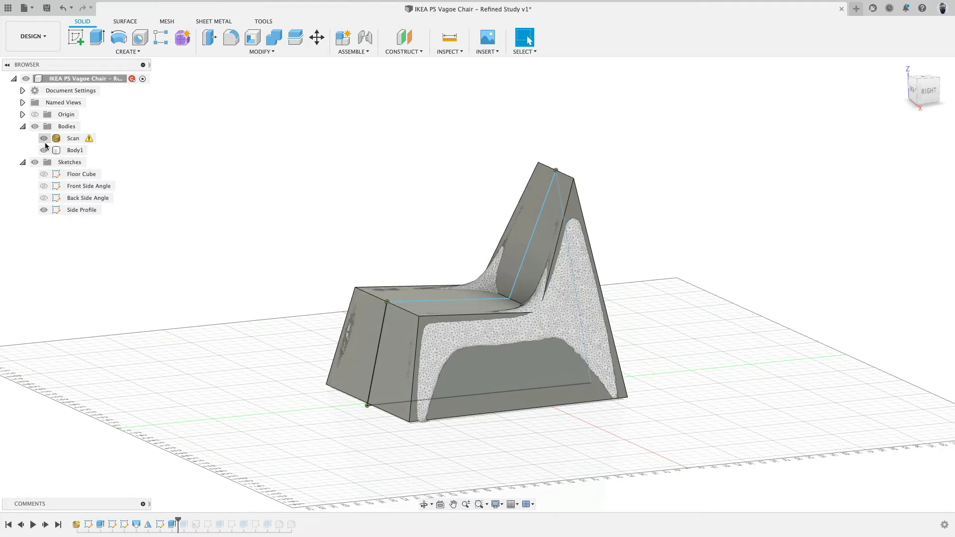
pyautogui.click(44, 151)
pyautogui.click(73, 138)
pyautogui.keyDown('shift'); pyautogui.moveTo(548, 331); pyautogui.dragTo(526, 292, button='middle'); pyautogui.keyUp('shift')
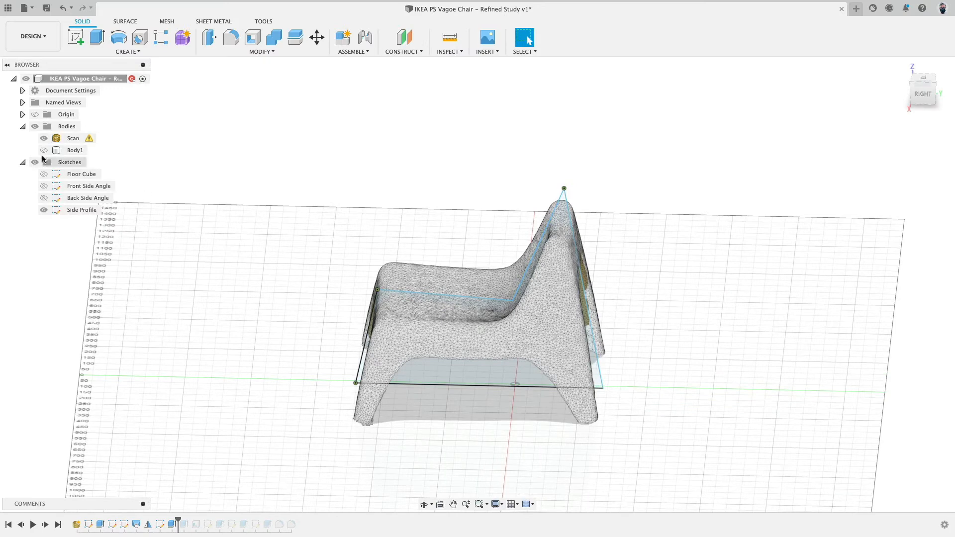
pyautogui.click(44, 150)
pyautogui.click(43, 139)
pyautogui.click(471, 307)
pyautogui.keyDown('shift'); pyautogui.moveTo(470, 307); pyautogui.dragTo(487, 257, button='middle'); pyautogui.keyUp('shift')
pyautogui.keyDown('shift'); pyautogui.click(514, 243); pyautogui.keyUp('shift')
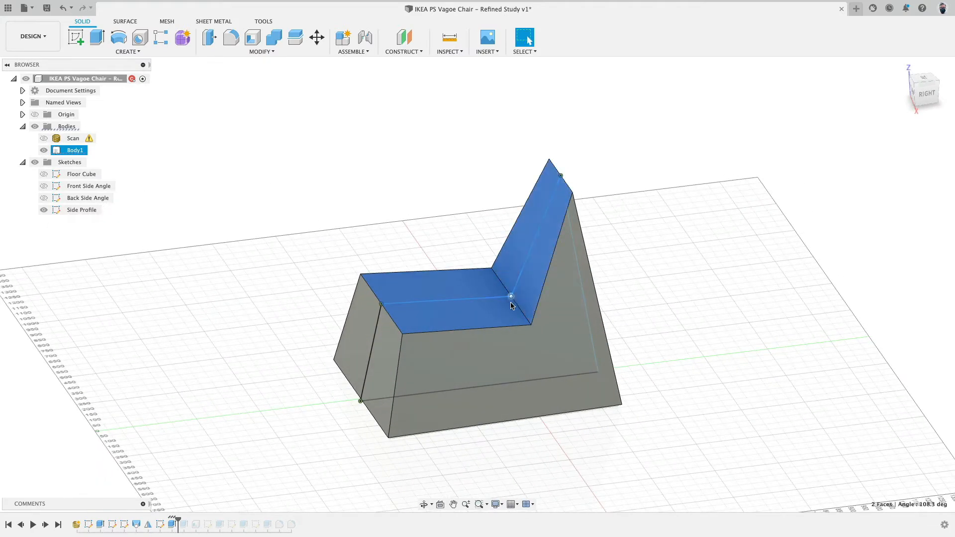
pyautogui.click(356, 180)
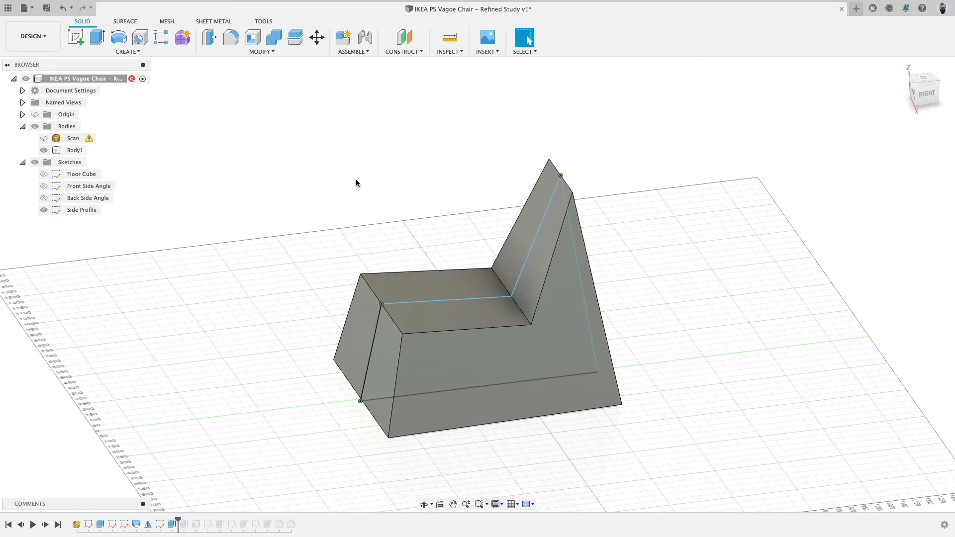
# Orbit around the intersected chair body and inspect its side and seat faces.
pyautogui.click(136, 51)
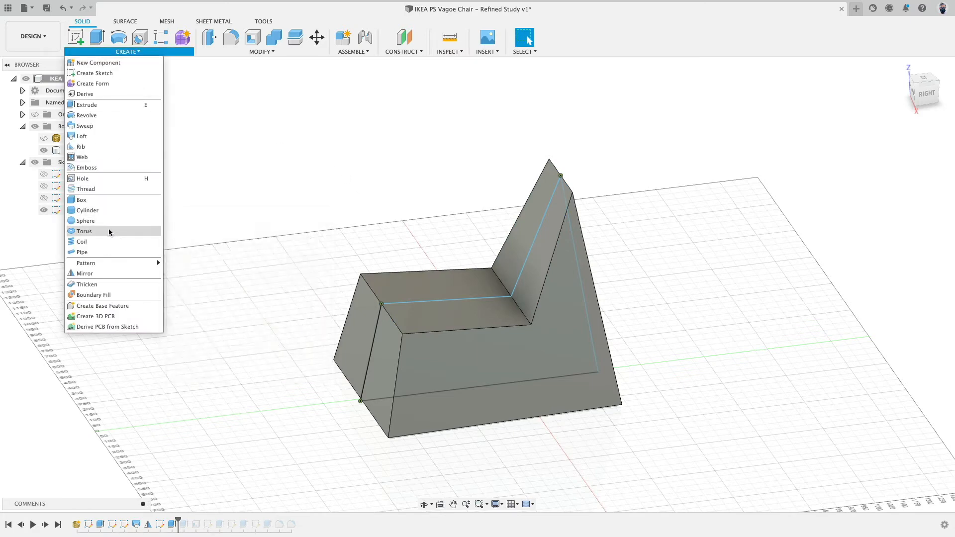
pyautogui.click(427, 138)
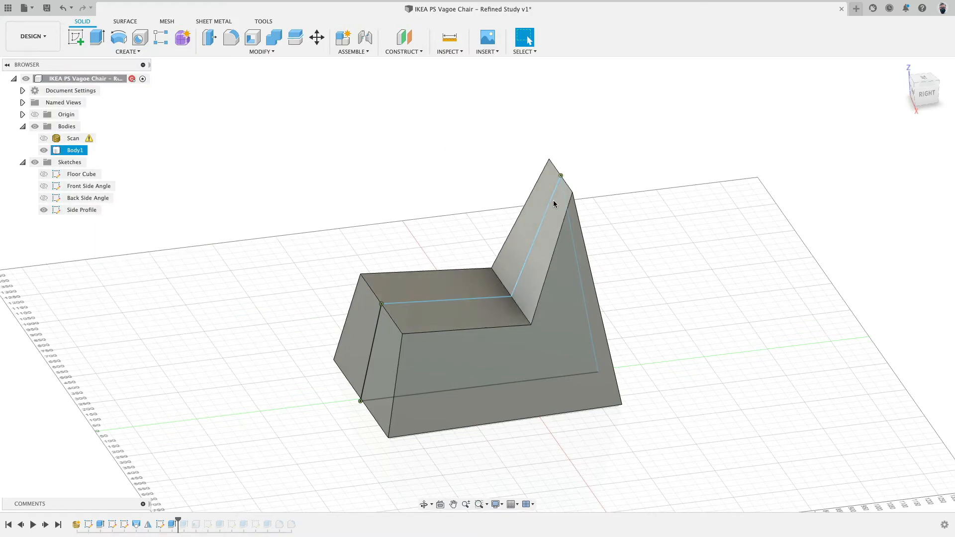
pyautogui.click(592, 338)
pyautogui.keyDown('shift'); pyautogui.moveTo(283, 167); pyautogui.dragTo(401, 185, button='middle'); pyautogui.keyUp('shift')
pyautogui.keyDown('shift'); pyautogui.click(379, 331); pyautogui.keyUp('shift')
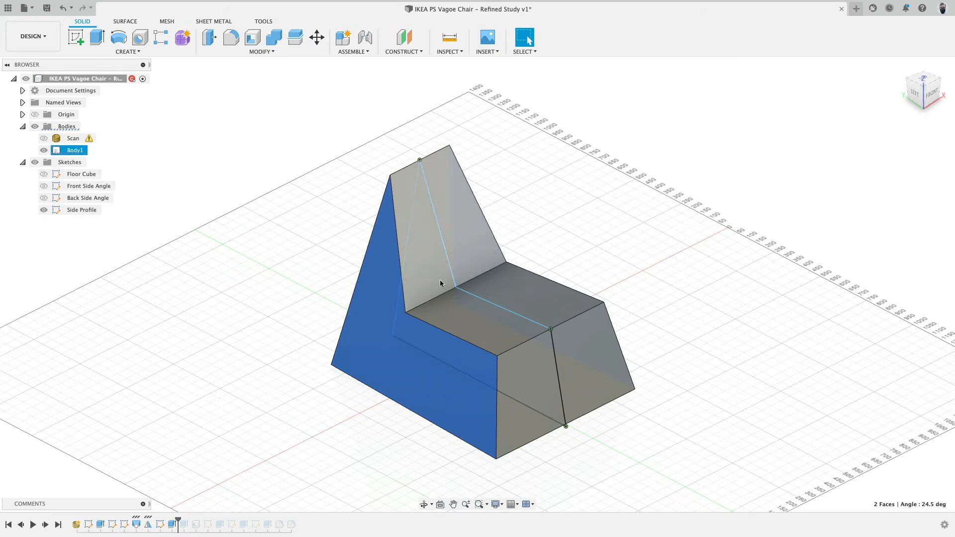
pyautogui.keyDown('shift'); pyautogui.moveTo(576, 309); pyautogui.dragTo(550, 207, button='middle'); pyautogui.keyUp('shift')
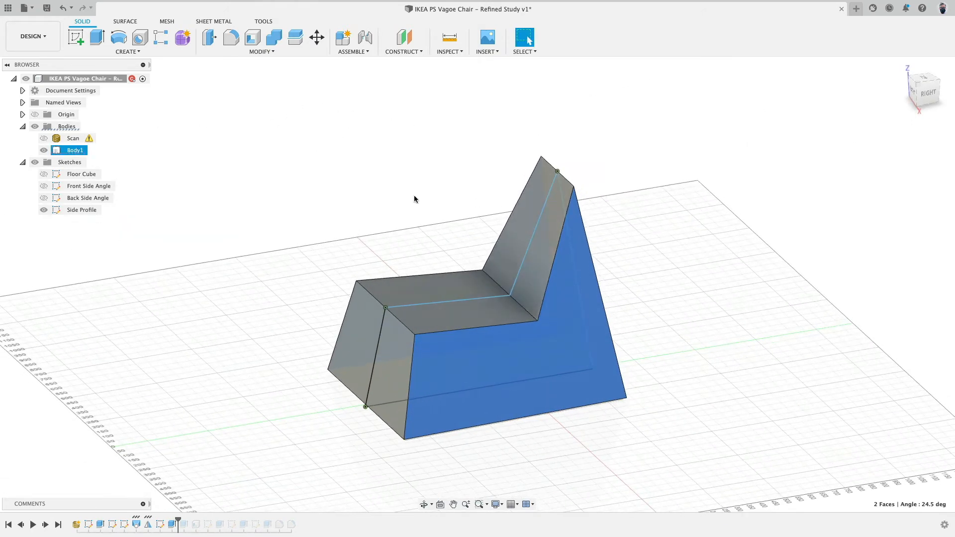
pyautogui.press('Escape')
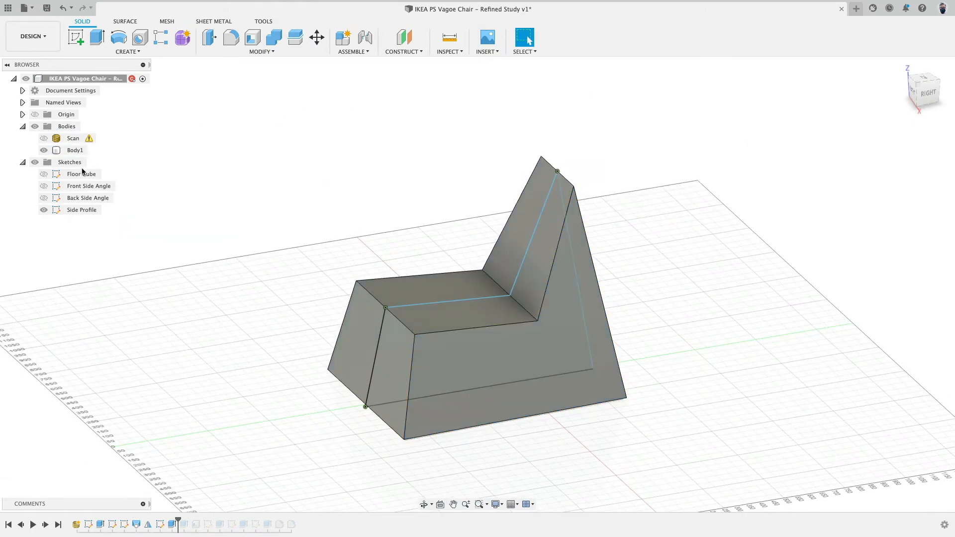
# Show only the scan and create a Section Analysis through the YZ plane to cut it at the middle.
pyautogui.click(45, 151)
pyautogui.click(44, 151)
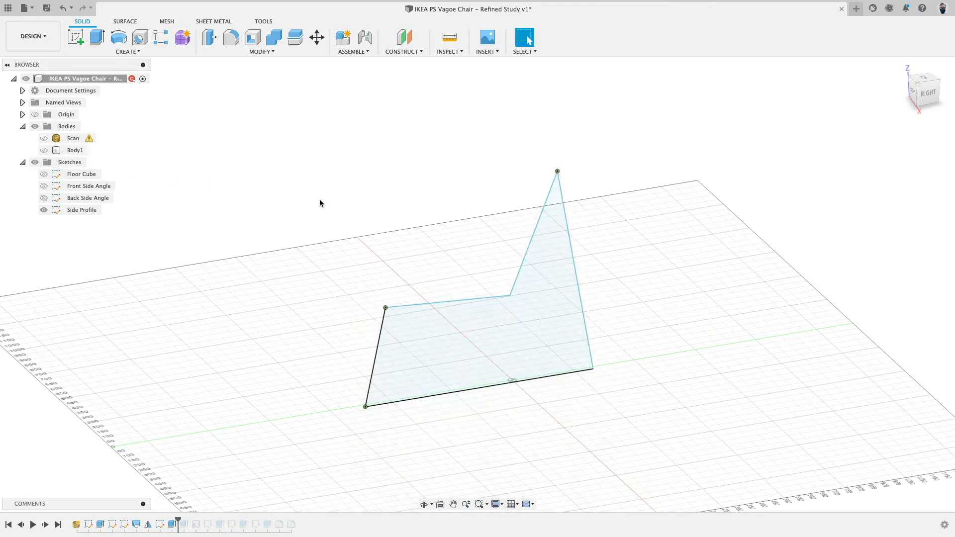
pyautogui.click(43, 139)
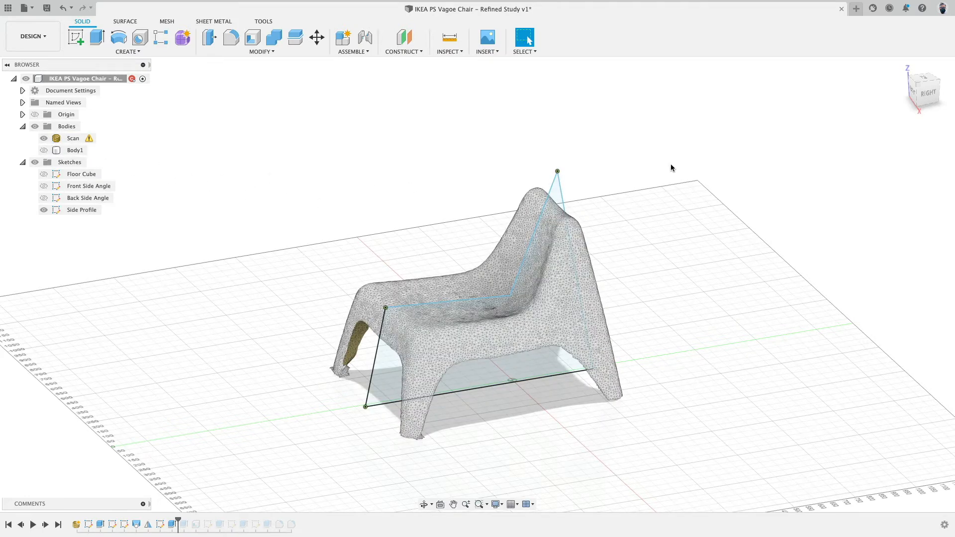
pyautogui.click(462, 53)
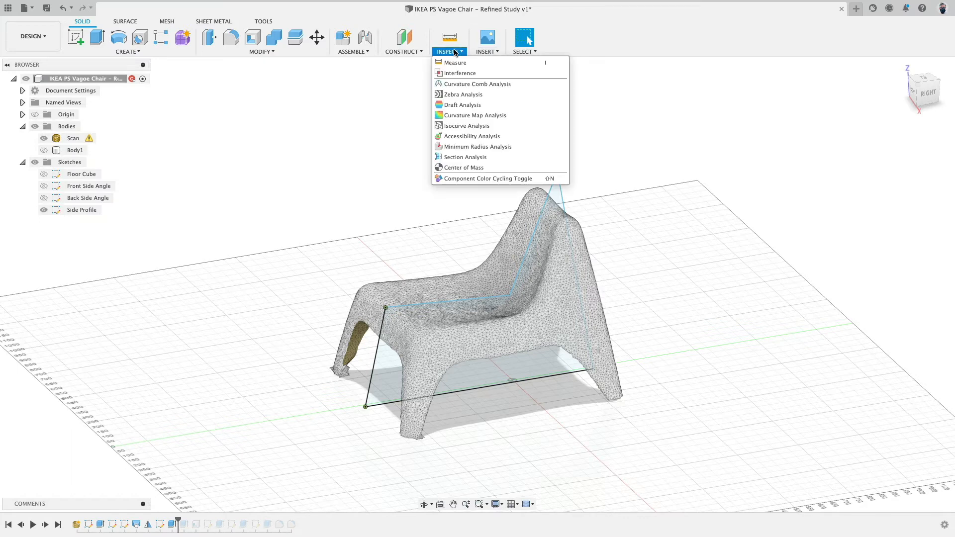
pyautogui.click(463, 158)
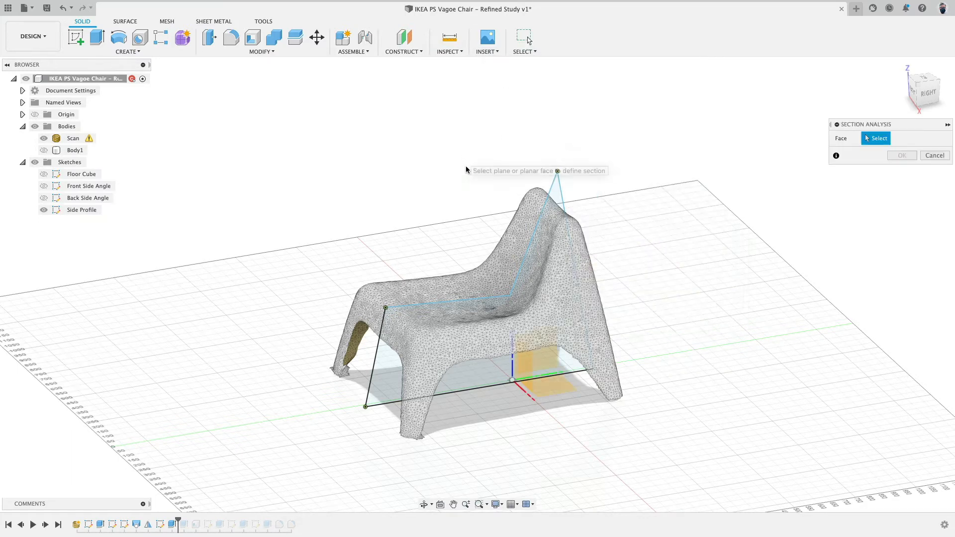
pyautogui.click(592, 348)
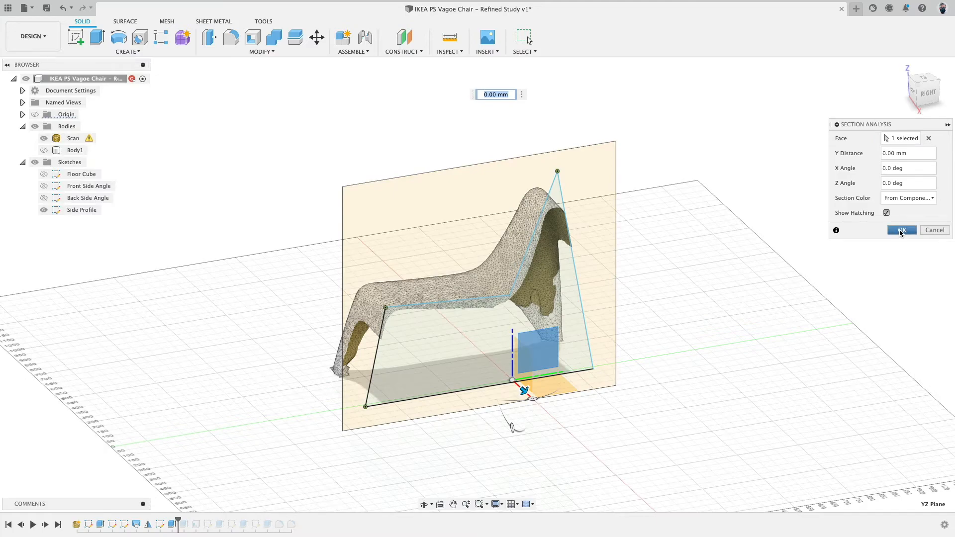
pyautogui.click(902, 230)
pyautogui.keyDown('shift'); pyautogui.moveTo(699, 273); pyautogui.dragTo(659, 258, button='middle'); pyautogui.keyUp('shift')
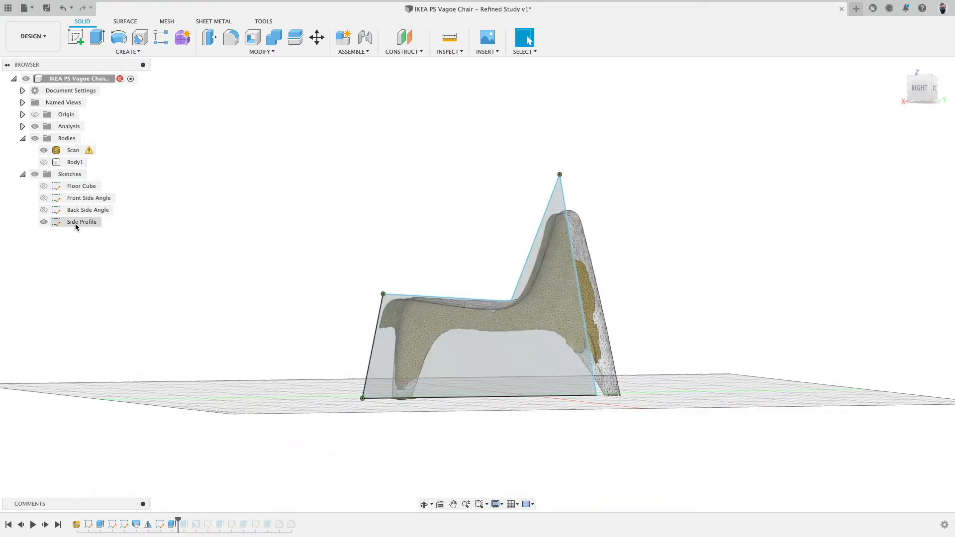
# Edit the Side Profile sketch in right view and draw lines from the seat front down to a lower seat point and up to the backrest top.
pyautogui.doubleClick(160, 525)
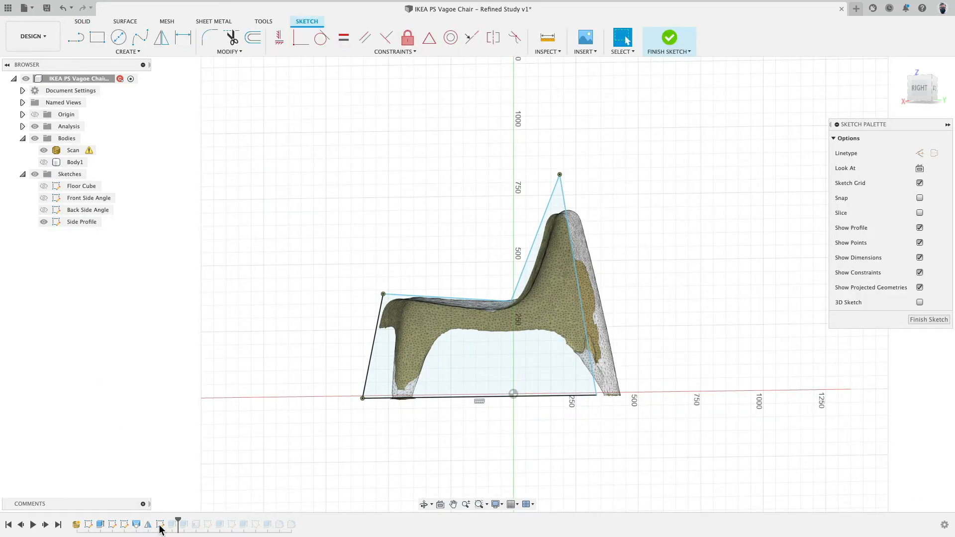
pyautogui.click(920, 89)
pyautogui.scroll(5, 330, 209)
pyautogui.moveTo(333, 233); pyautogui.dragTo(331, 179, button='middle')
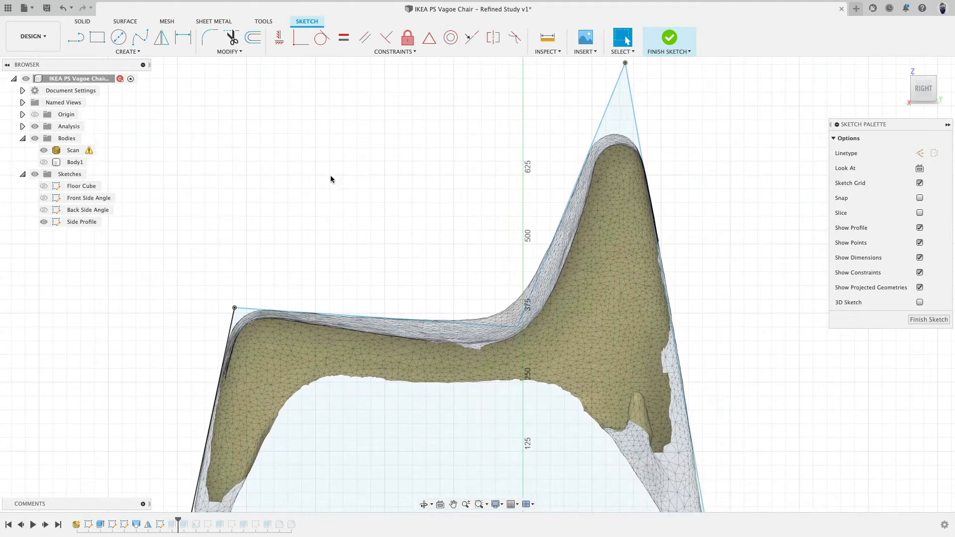
pyautogui.moveTo(232, 119); pyautogui.dragTo(239, 182, button='middle')
pyautogui.click(76, 37)
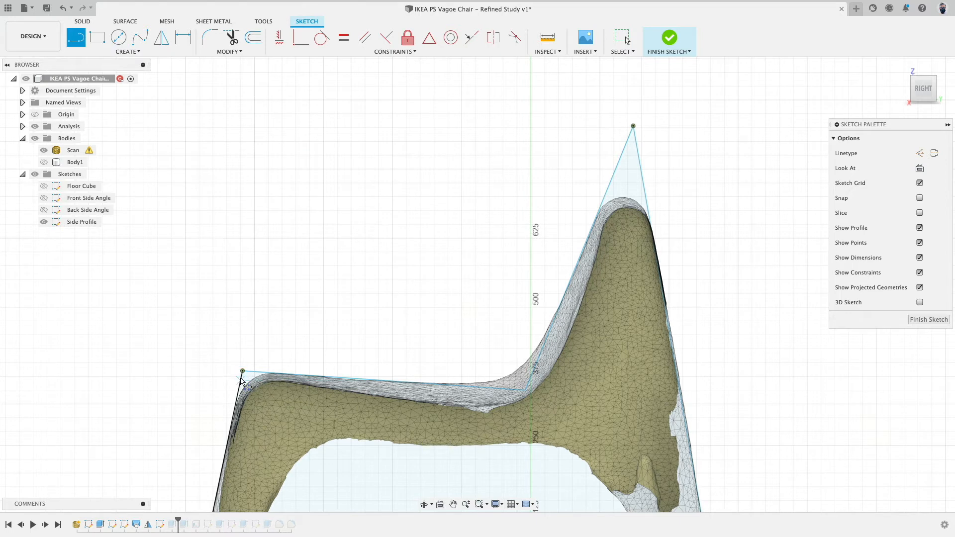
pyautogui.click(254, 385)
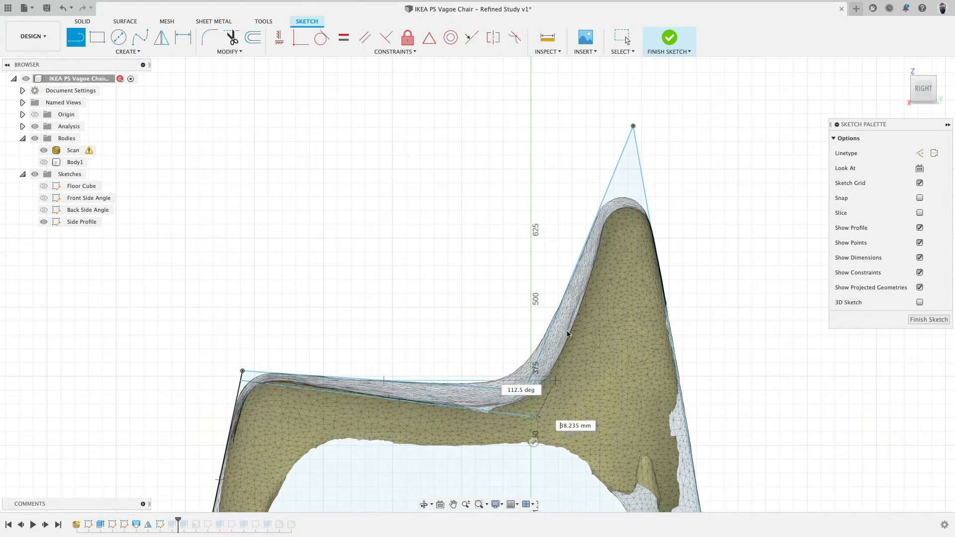
pyautogui.click(536, 417)
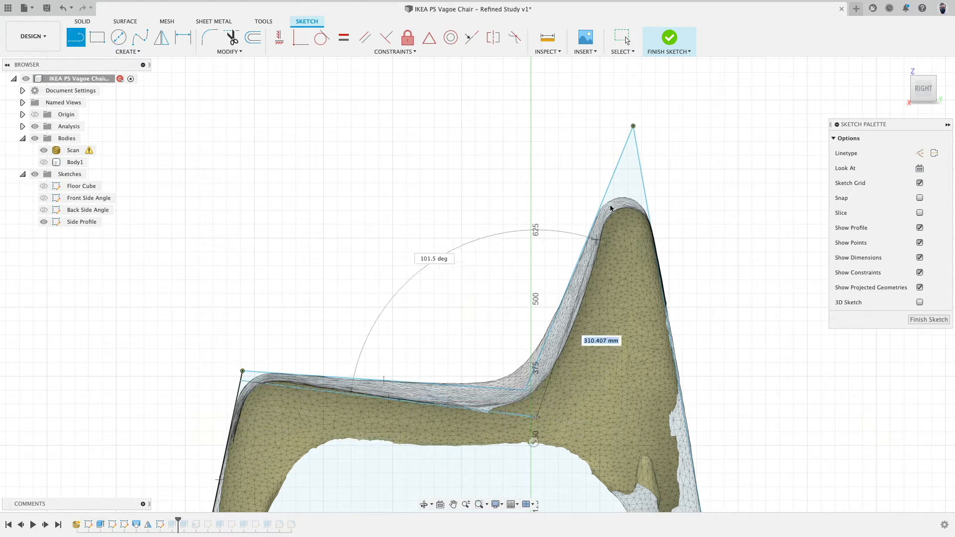
pyautogui.click(636, 135)
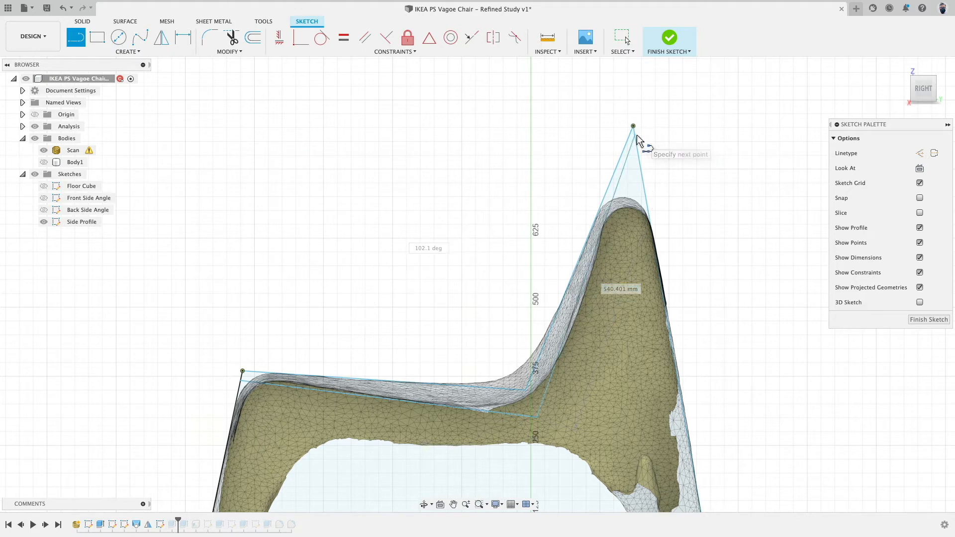
# Adjust the seat vertex position to follow the scan and finish the sketch.
pyautogui.moveTo(644, 194); pyautogui.dragTo(645, 174, button='middle')
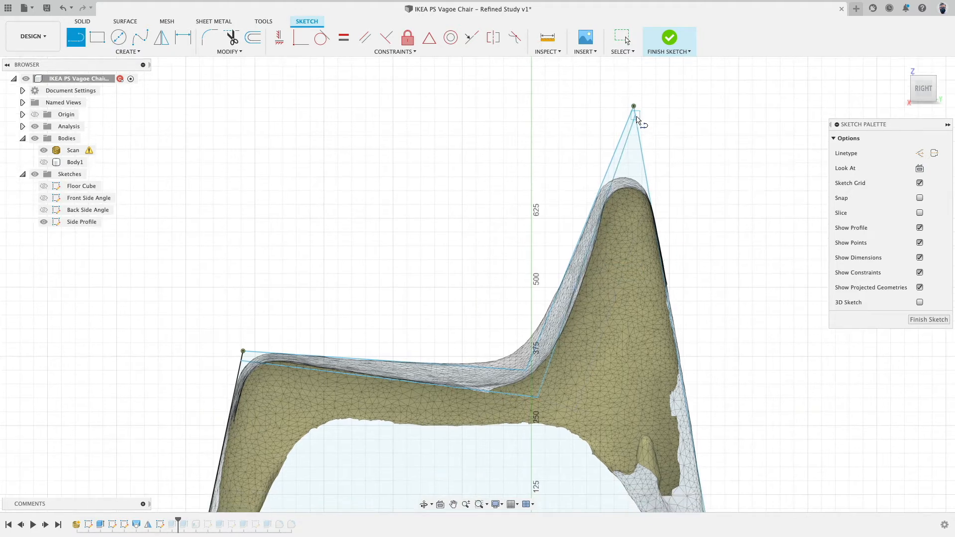
pyautogui.scroll(4, 574, 417)
pyautogui.scroll(-4, 367, 309)
pyautogui.press('Escape')
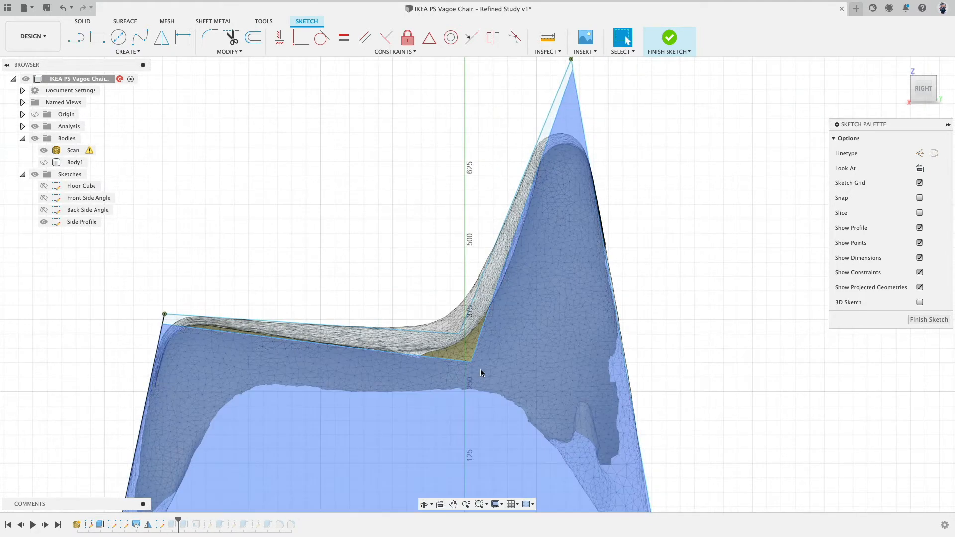
pyautogui.click(477, 365)
pyautogui.moveTo(477, 366); pyautogui.dragTo(476, 368)
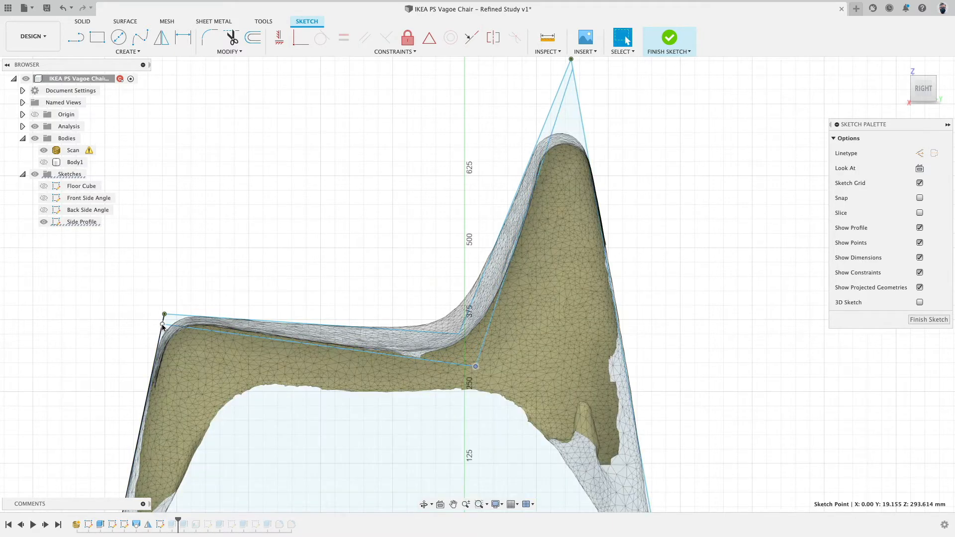
pyautogui.click(163, 319)
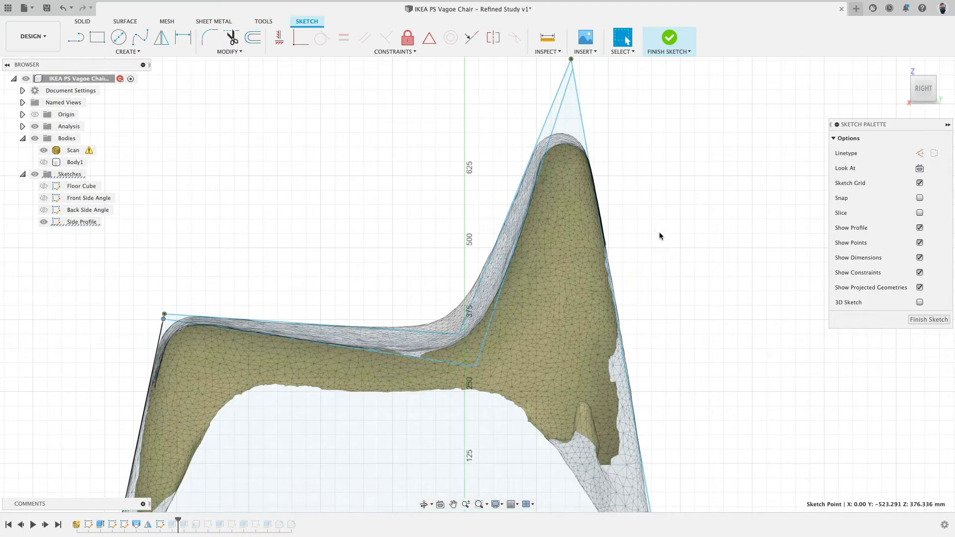
pyautogui.scroll(-5, 660, 236)
pyautogui.click(670, 37)
# Hide the scan and section analysis, show the body, and orbit to inspect the updated chair body.
pyautogui.keyDown('shift'); pyautogui.moveTo(473, 194); pyautogui.dragTo(490, 206, button='middle'); pyautogui.keyUp('shift')
pyautogui.click(43, 150)
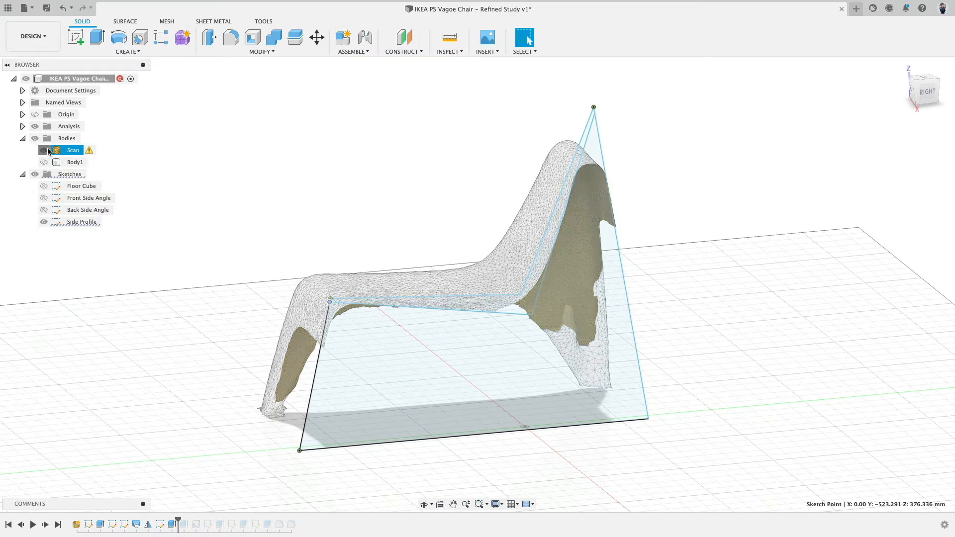
pyautogui.click(44, 162)
pyautogui.scroll(-2, 262, 178)
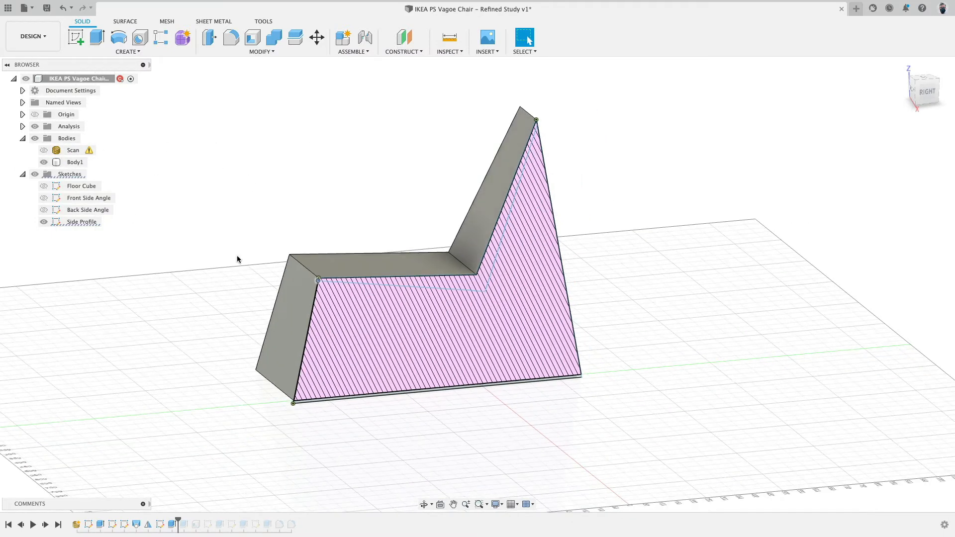
pyautogui.click(34, 127)
pyautogui.keyDown('shift'); pyautogui.moveTo(247, 165); pyautogui.dragTo(262, 164, button='middle'); pyautogui.keyUp('shift')
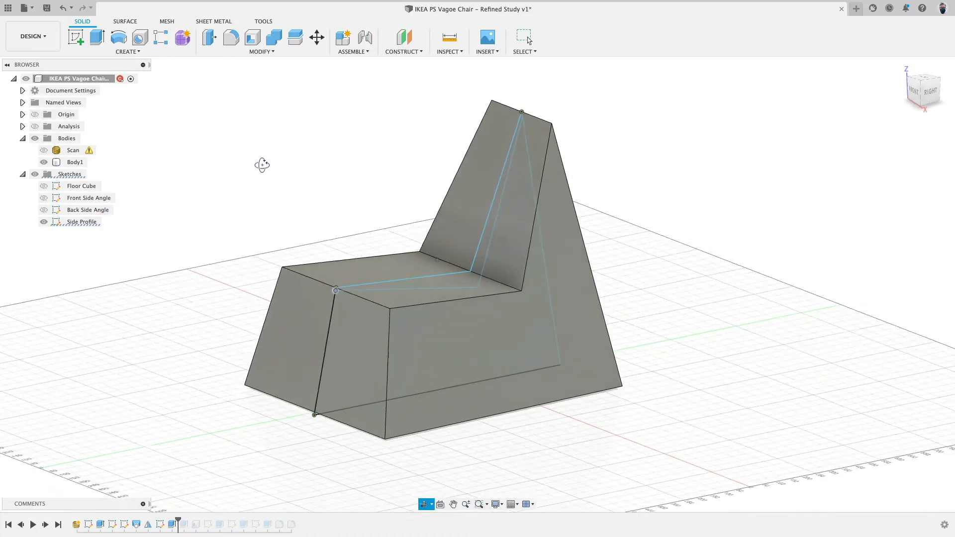
pyautogui.click(510, 333)
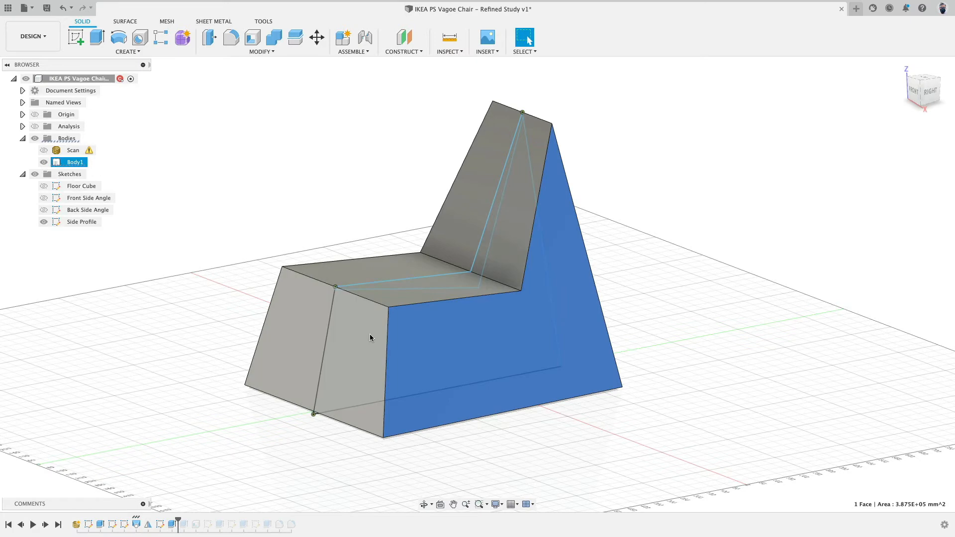
pyautogui.click(279, 246)
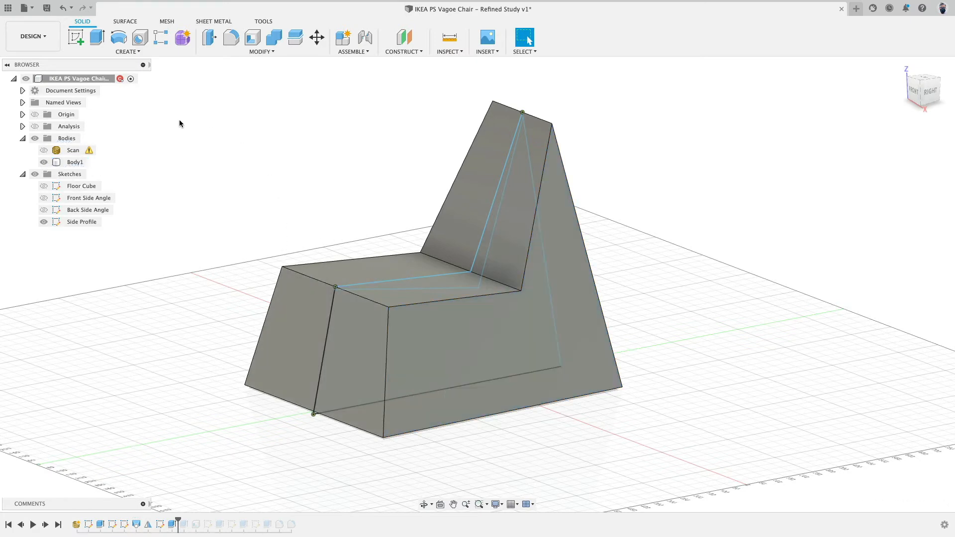
# Start a Loft and pick the body's side face and the side profile sketch as the first two profiles.
pyautogui.click(125, 51)
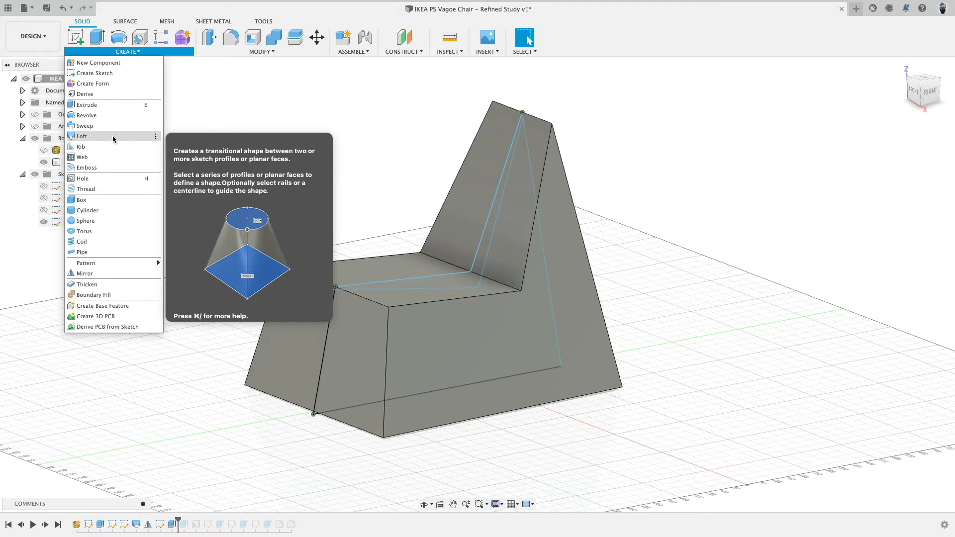
pyautogui.click(114, 141)
pyautogui.click(567, 320)
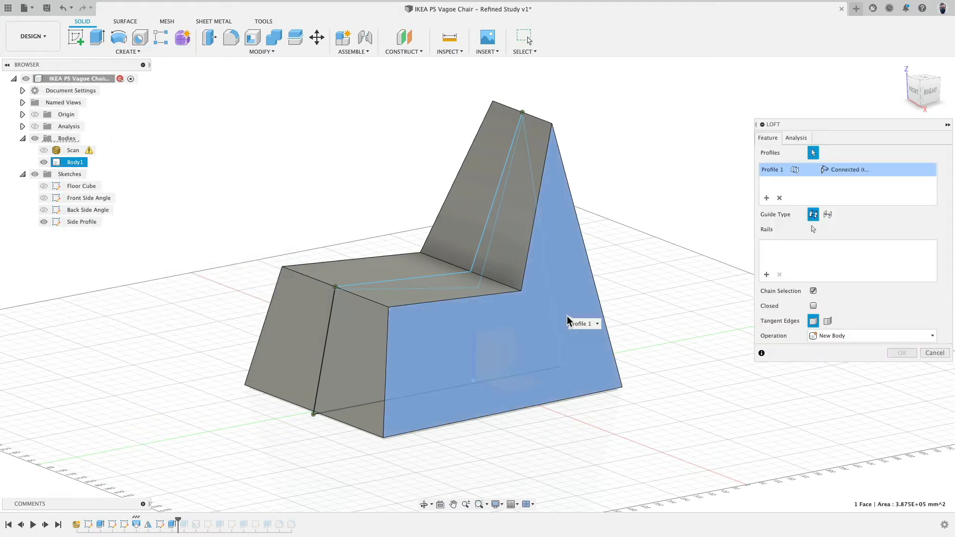
pyautogui.click(44, 163)
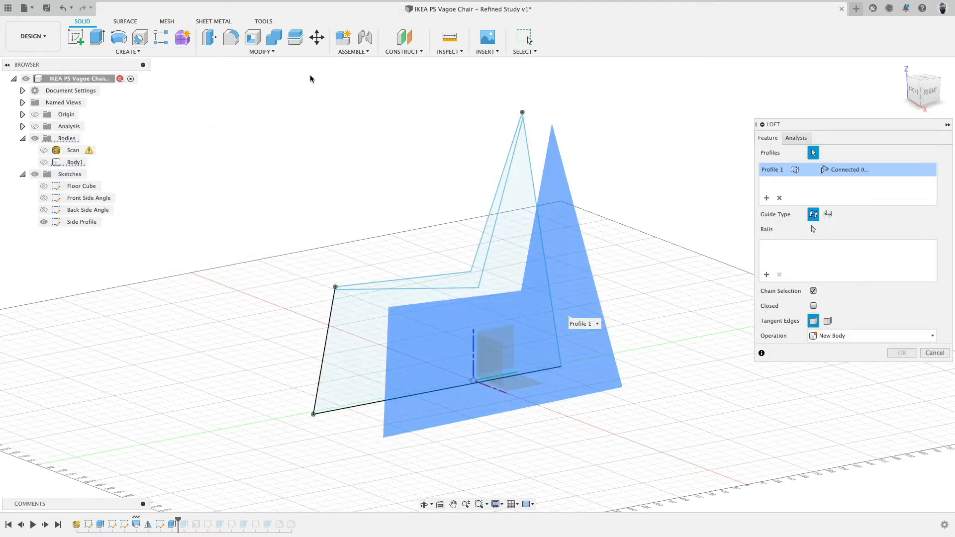
pyautogui.click(358, 326)
pyautogui.moveTo(358, 327)
pyautogui.keyDown('shift'); pyautogui.mouseDown(button='middle')
pyautogui.moveTo(279, 246)
pyautogui.moveTo(248, 246)
pyautogui.moveTo(304, 249)
pyautogui.moveTo(272, 248)
pyautogui.mouseUp(button='middle'); pyautogui.keyUp('shift')
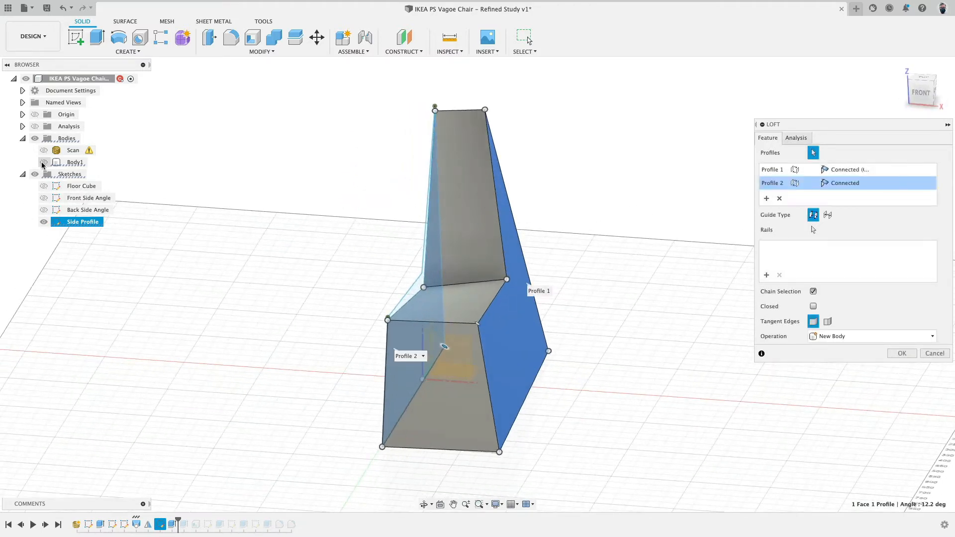
# Show the body again and add its opposite side face as the third loft profile.
pyautogui.click(44, 163)
pyautogui.keyDown('shift'); pyautogui.moveTo(213, 205); pyautogui.dragTo(299, 299, button='middle'); pyautogui.keyUp('shift')
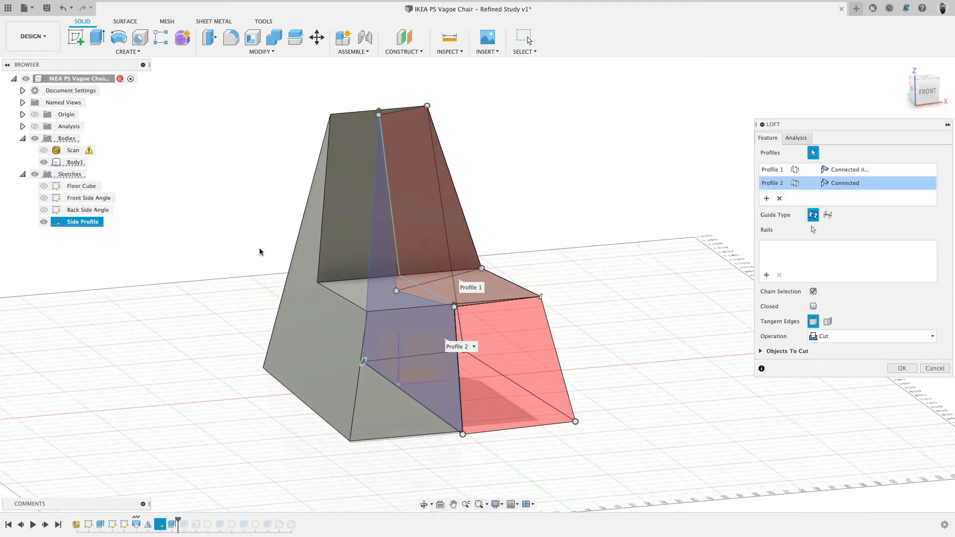
pyautogui.click(323, 330)
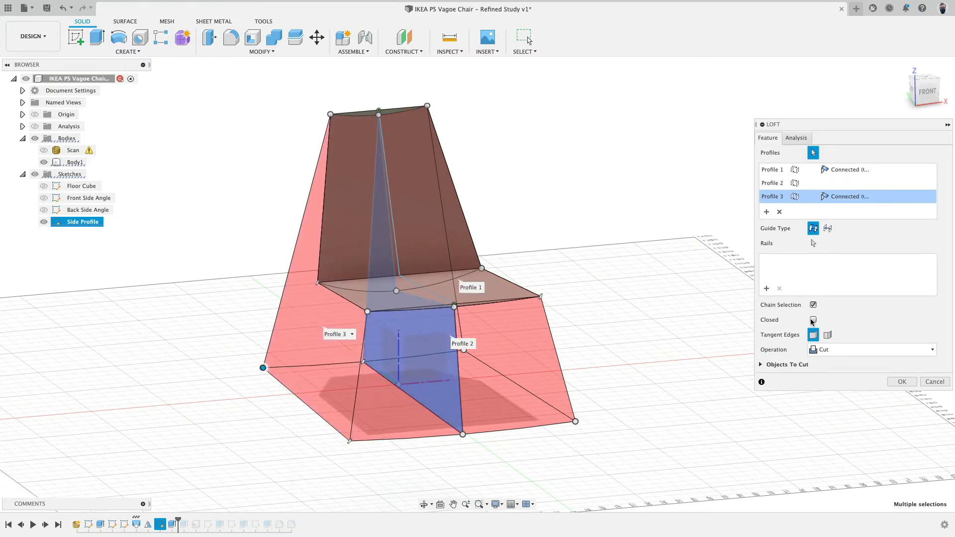
# Set the loft operation to Intersect, orbit and zoom to check the result, and confirm the loft.
pyautogui.click(836, 350)
pyautogui.click(846, 384)
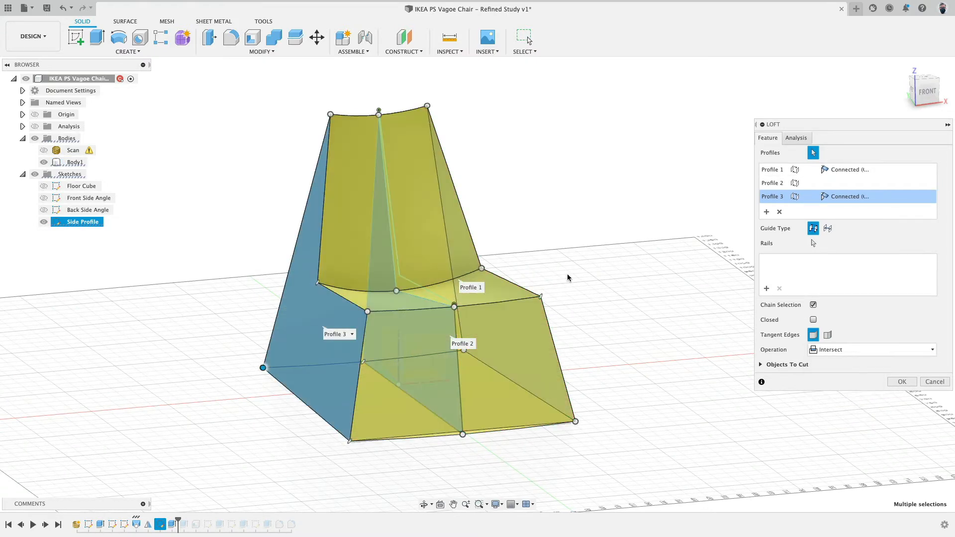
pyautogui.keyDown('shift'); pyautogui.moveTo(567, 275); pyautogui.dragTo(520, 274, button='middle'); pyautogui.keyUp('shift')
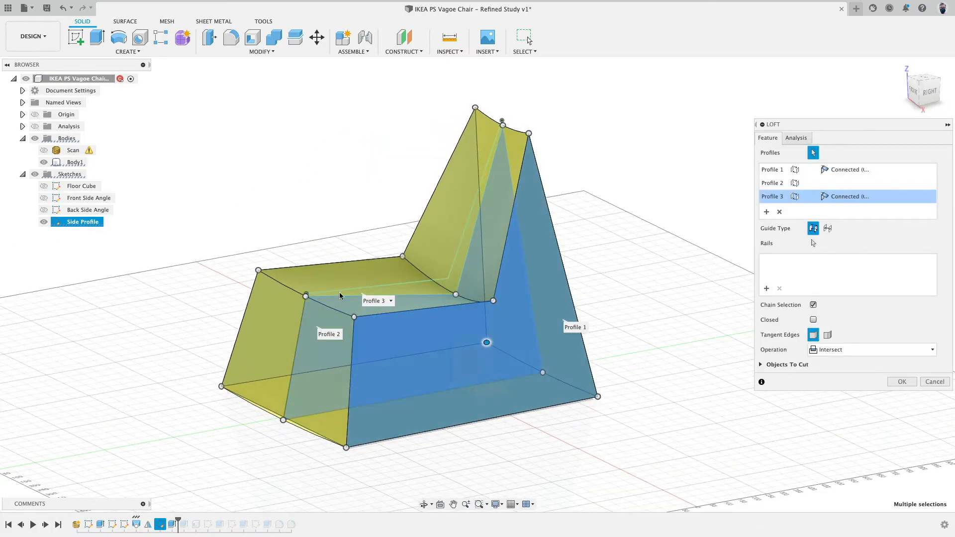
pyautogui.keyDown('shift'); pyautogui.moveTo(617, 308); pyautogui.dragTo(596, 280, button='middle'); pyautogui.keyUp('shift')
pyautogui.scroll(5, 533, 404)
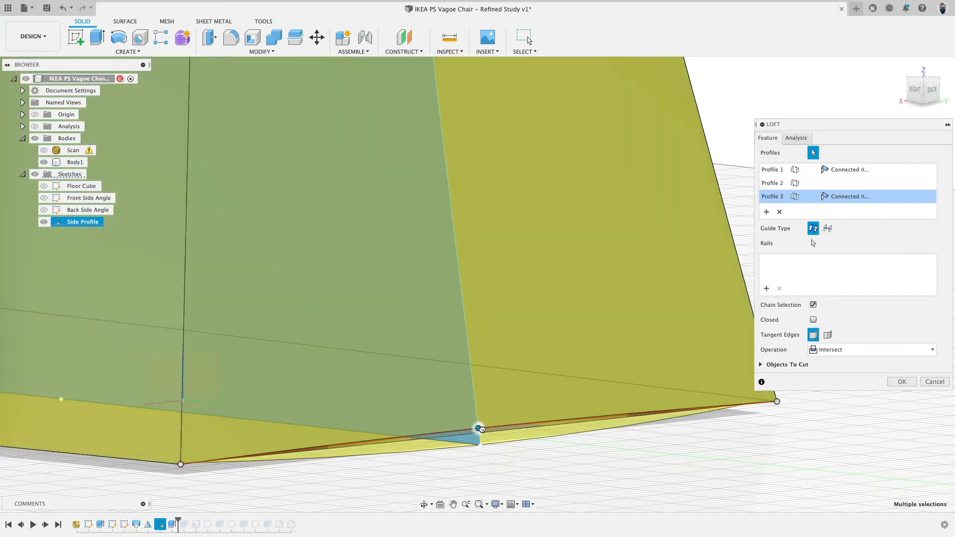
pyautogui.scroll(-3, 514, 466)
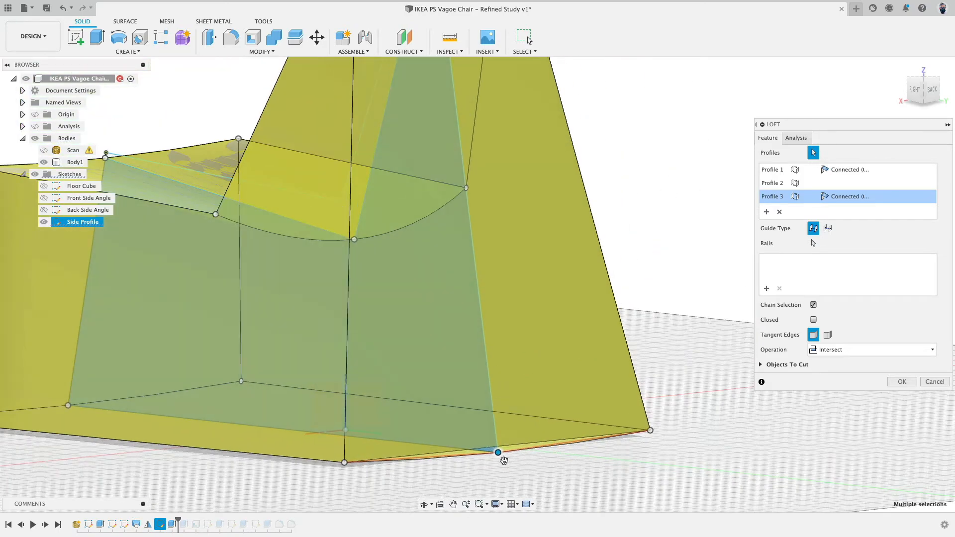
pyautogui.scroll(-5, 514, 460)
pyautogui.keyDown('shift'); pyautogui.moveTo(296, 232); pyautogui.dragTo(401, 222, button='middle'); pyautogui.keyUp('shift')
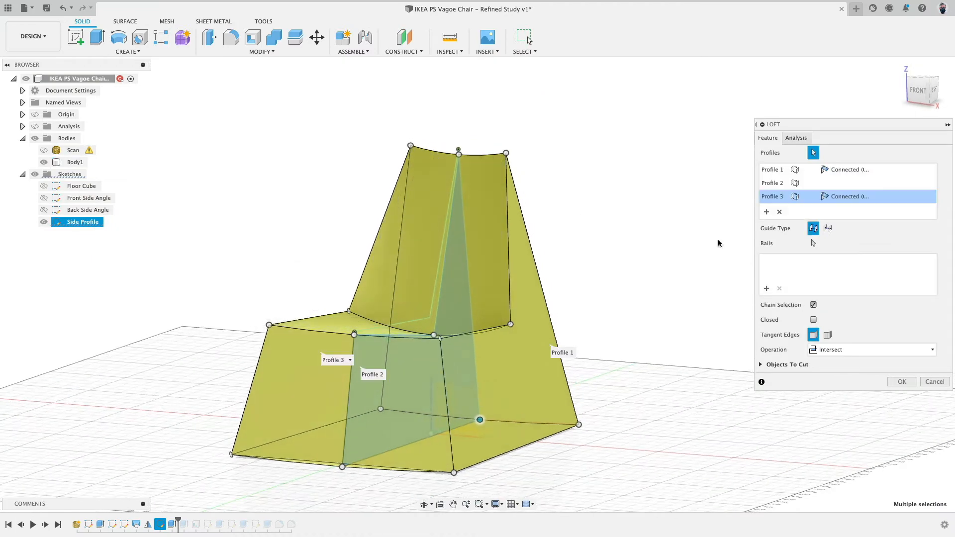
pyautogui.click(902, 382)
# Edit the Side Profile sketch, switch to the right view, and hide the body.
pyautogui.keyDown('shift'); pyautogui.moveTo(643, 327); pyautogui.dragTo(613, 319, button='middle'); pyautogui.keyUp('shift')
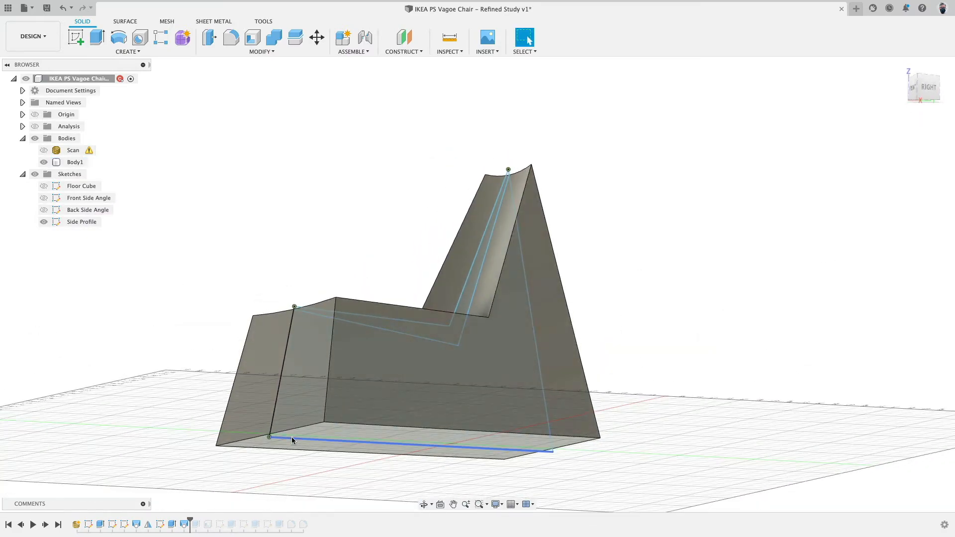
pyautogui.doubleClick(56, 221)
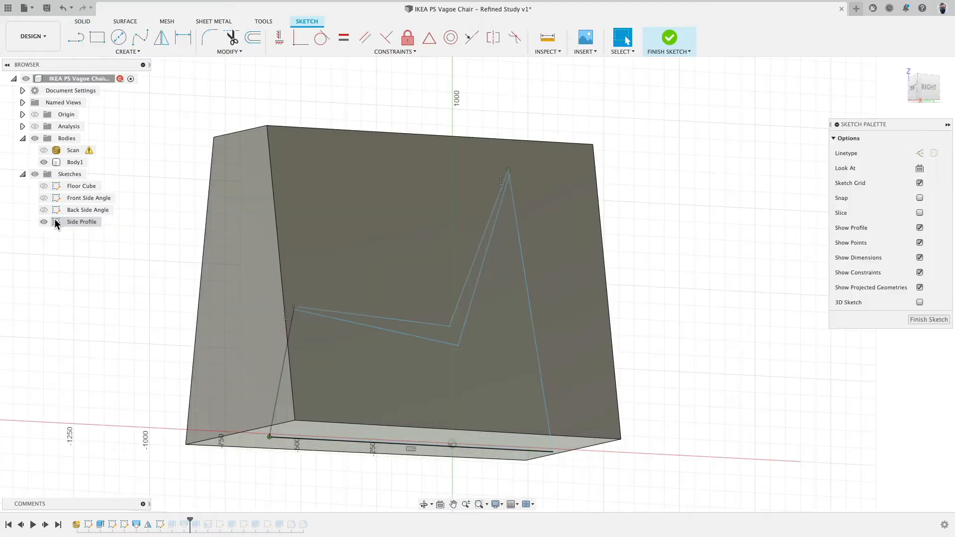
pyautogui.click(924, 89)
pyautogui.scroll(10, 451, 336)
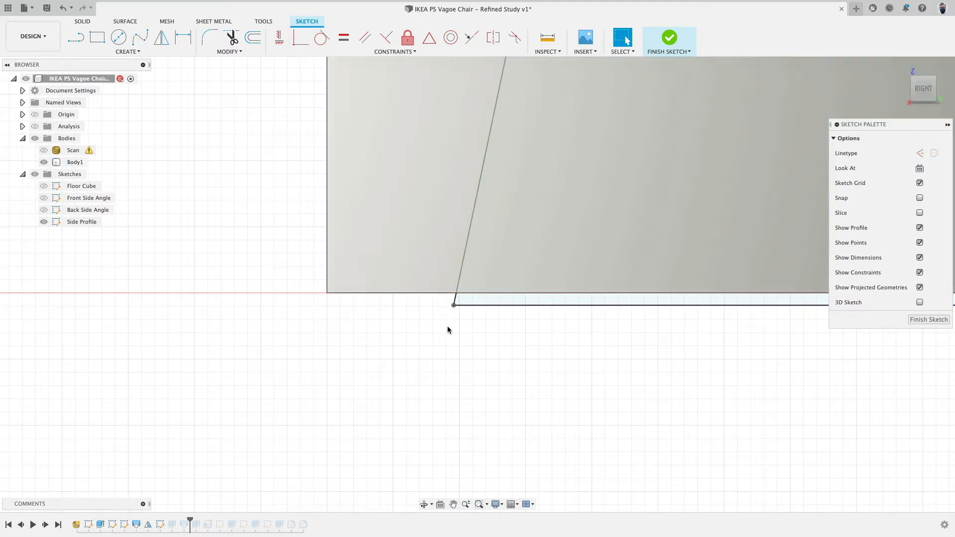
pyautogui.scroll(-5, 470, 366)
pyautogui.moveTo(471, 368); pyautogui.dragTo(370, 381, button='middle')
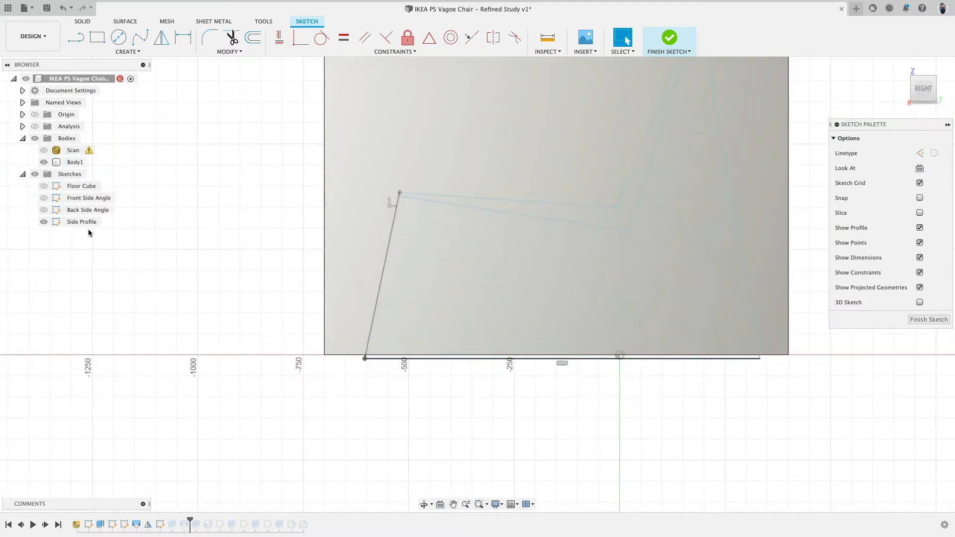
pyautogui.click(43, 162)
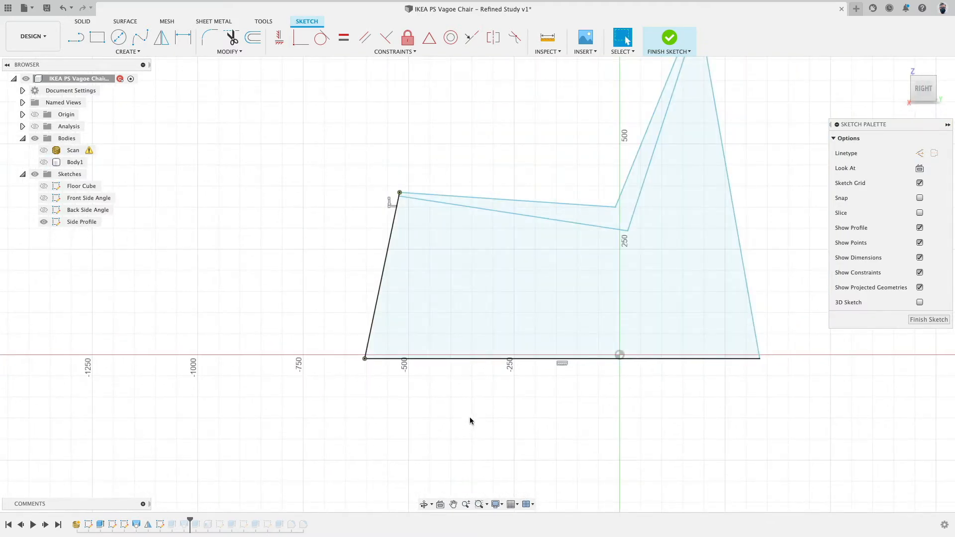
# Fix the seat front corner and the seat-back vertices of the side profile.
pyautogui.scroll(-3, 470, 421)
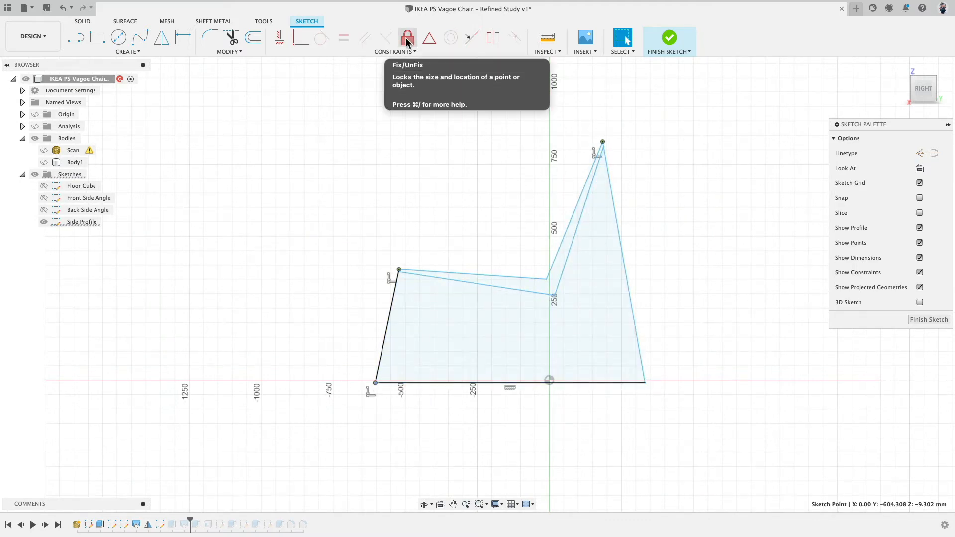
pyautogui.click(406, 40)
pyautogui.scroll(2, 413, 405)
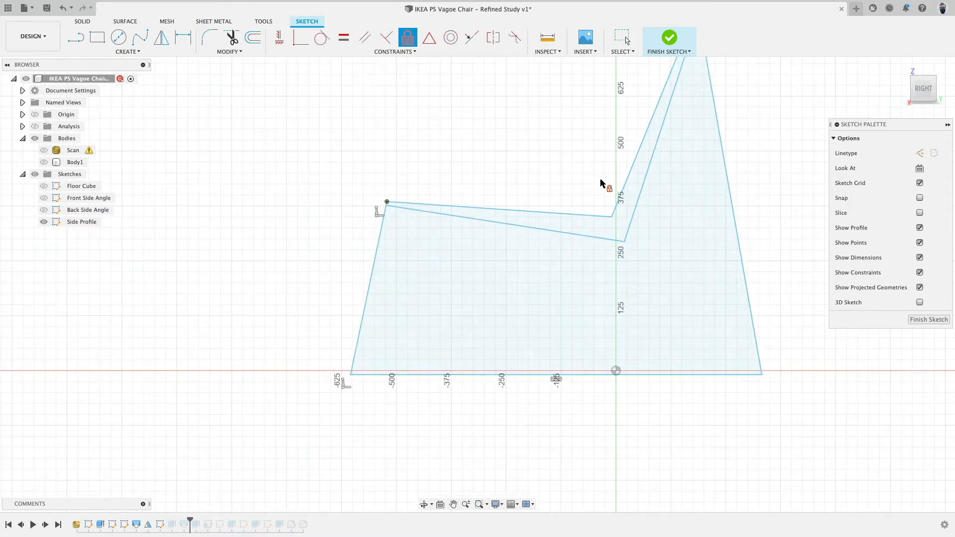
pyautogui.click(476, 370)
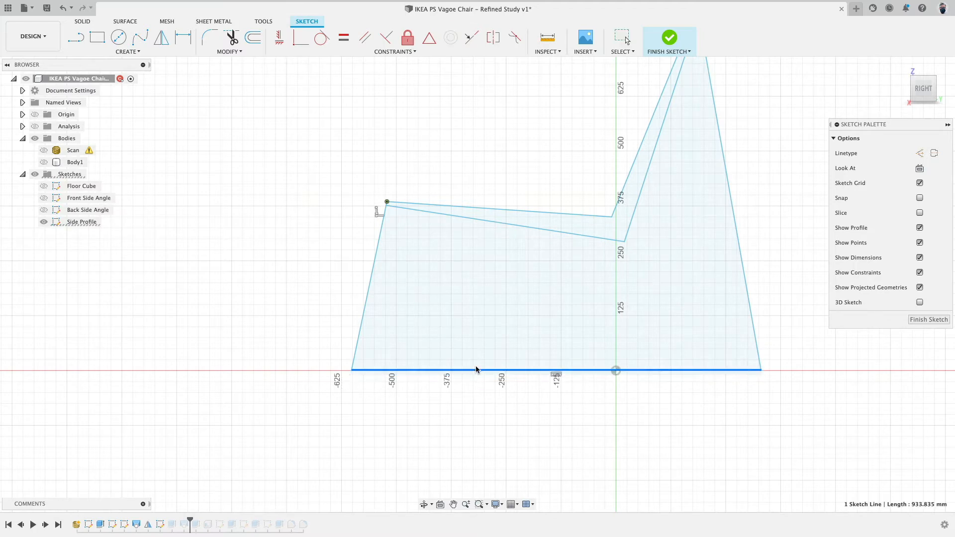
pyautogui.moveTo(475, 378); pyautogui.dragTo(477, 391)
pyautogui.scroll(-4, 562, 367)
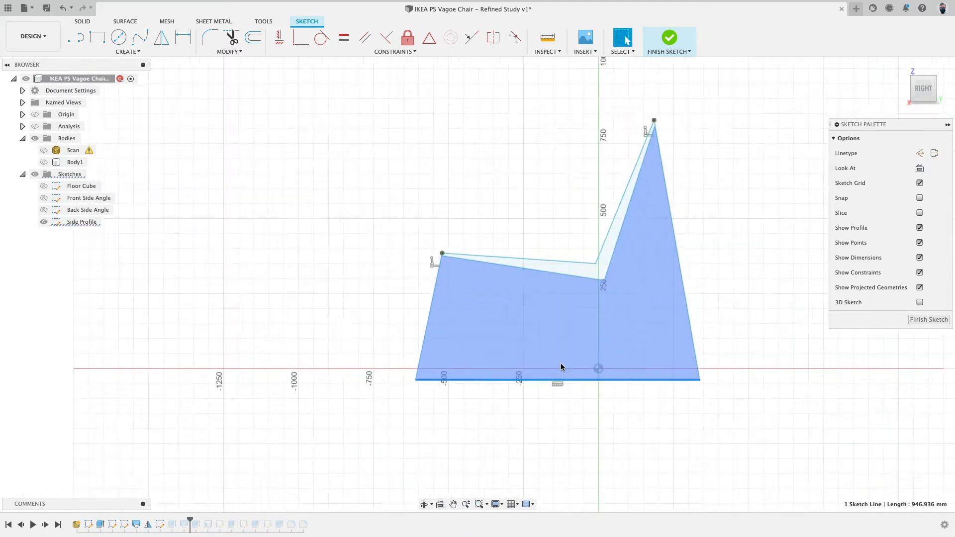
pyautogui.scroll(4, 690, 207)
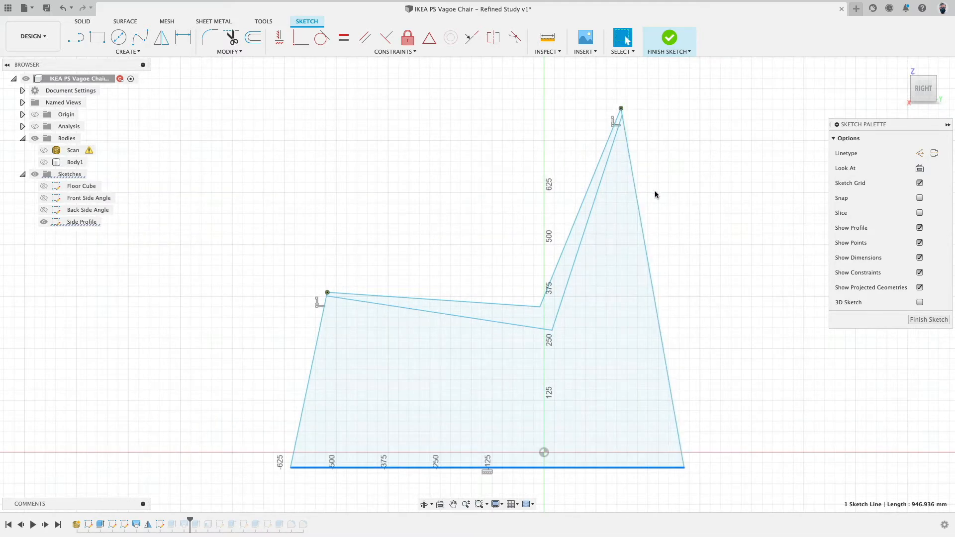
pyautogui.click(551, 331)
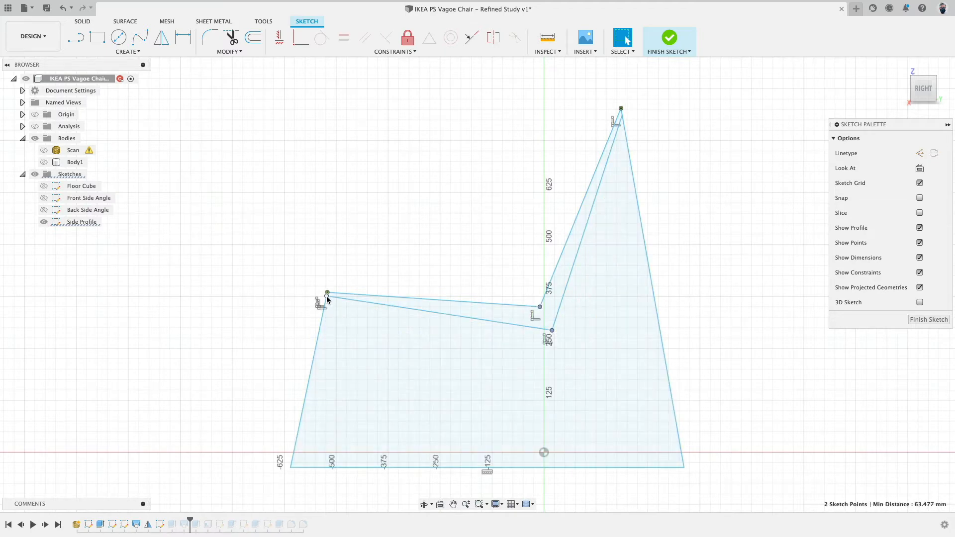
pyautogui.click(407, 37)
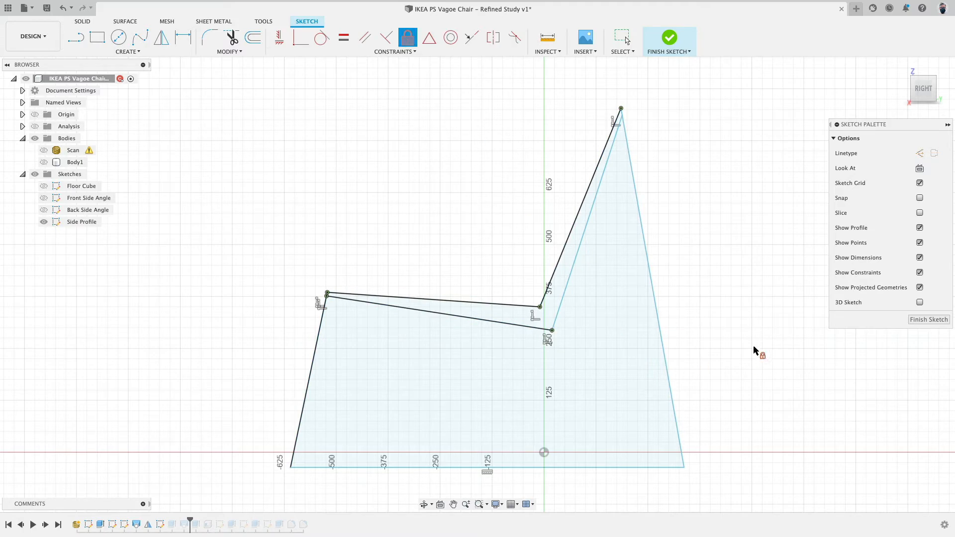
pyautogui.click(627, 123)
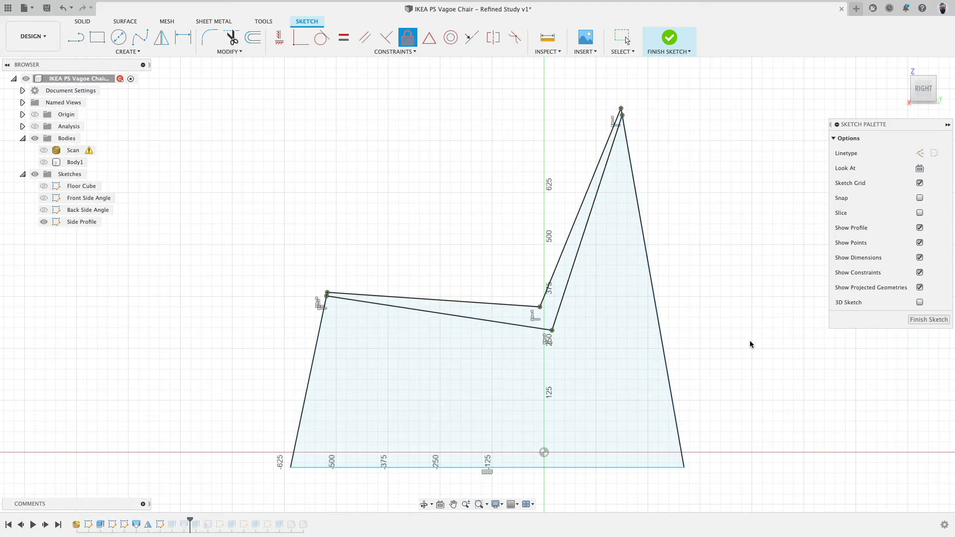
pyautogui.press('Escape')
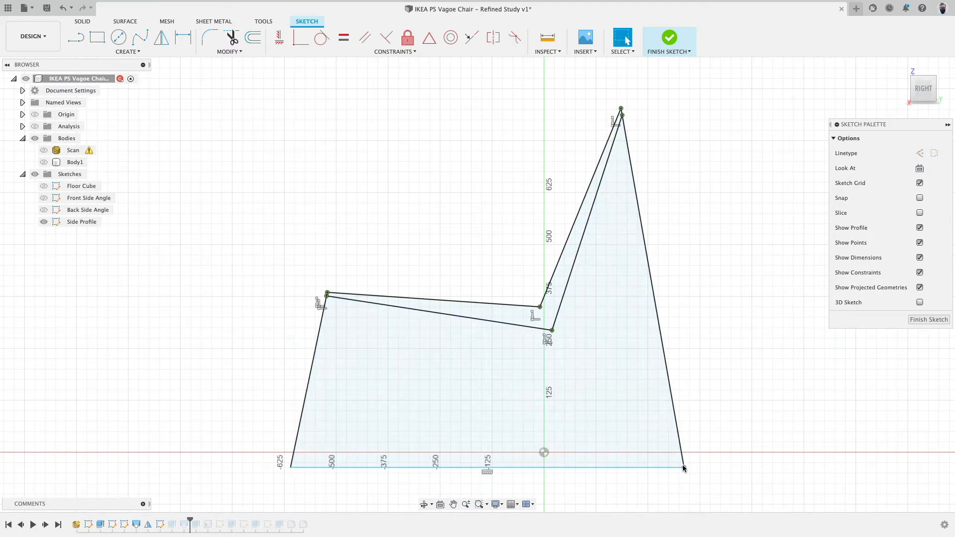
# Constrain the profile's bottom edge to lie horizontally on the ground axis.
pyautogui.moveTo(684, 468); pyautogui.dragTo(667, 477)
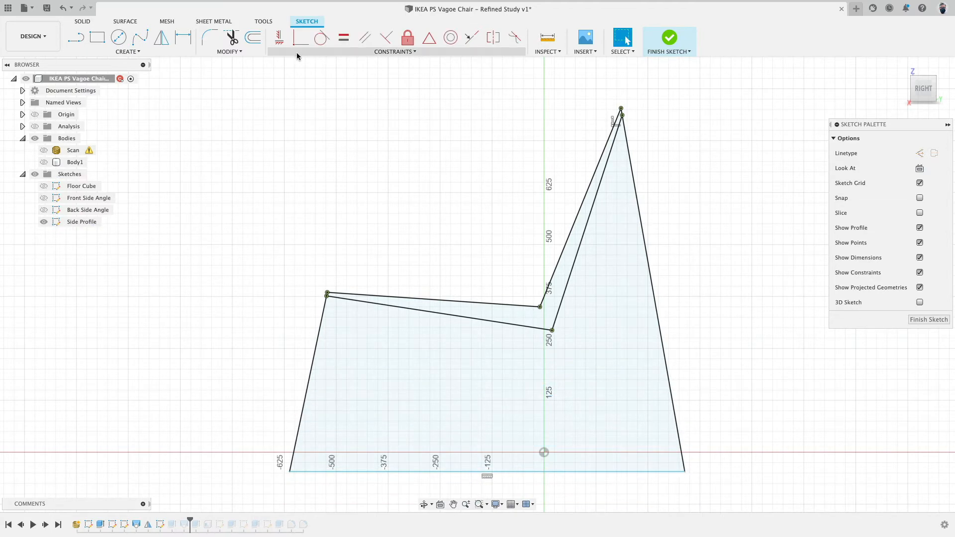
pyautogui.click(279, 37)
pyautogui.click(686, 473)
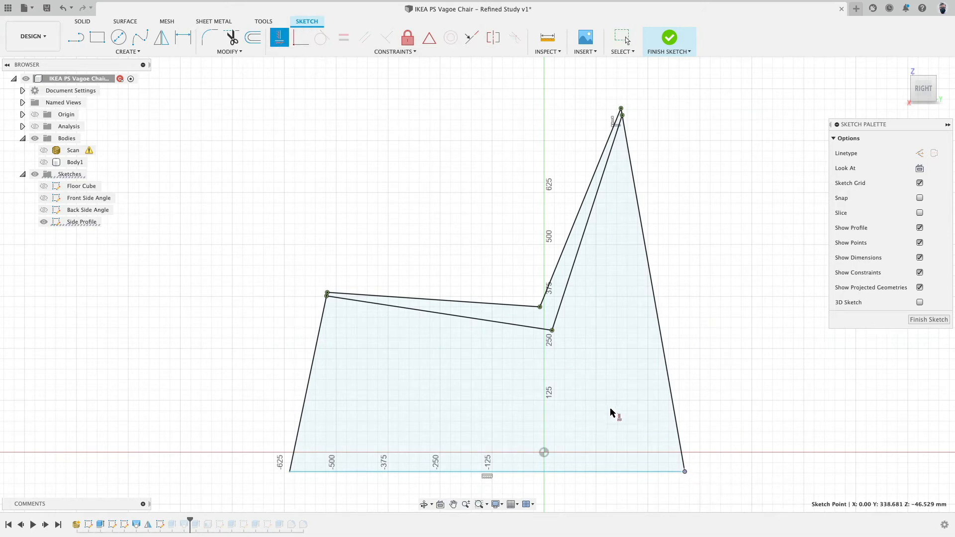
pyautogui.click(628, 451)
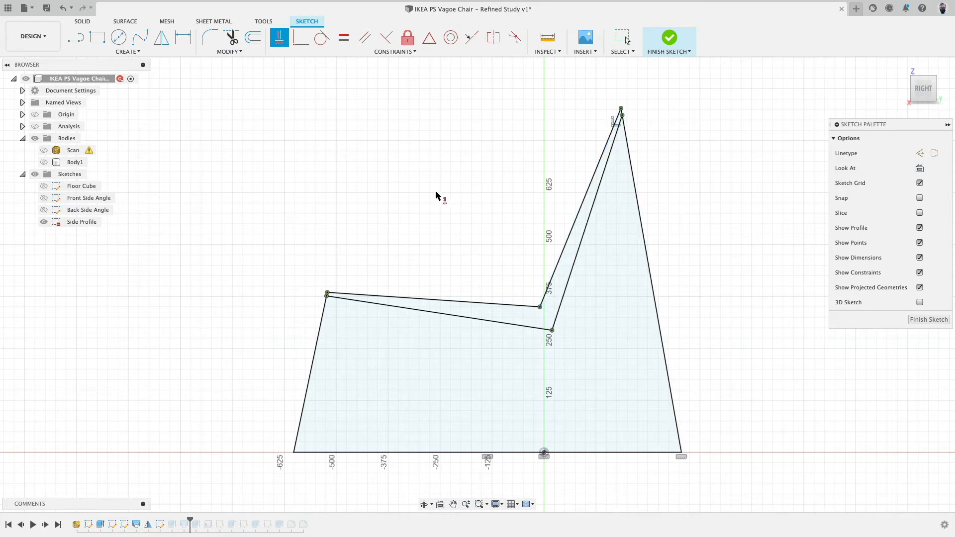
# Fix the seat's lower inner vertex and finish the sketch.
pyautogui.click(552, 330)
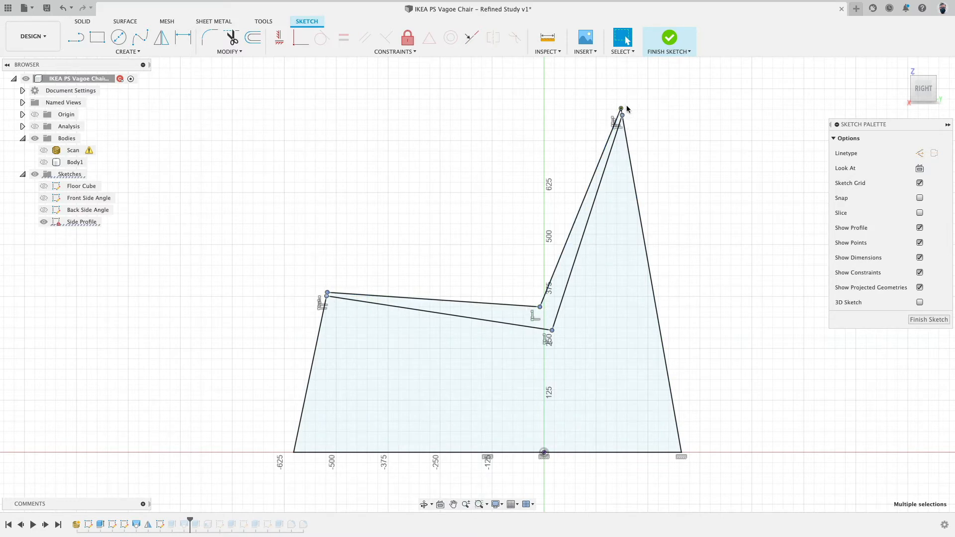
pyautogui.click(407, 37)
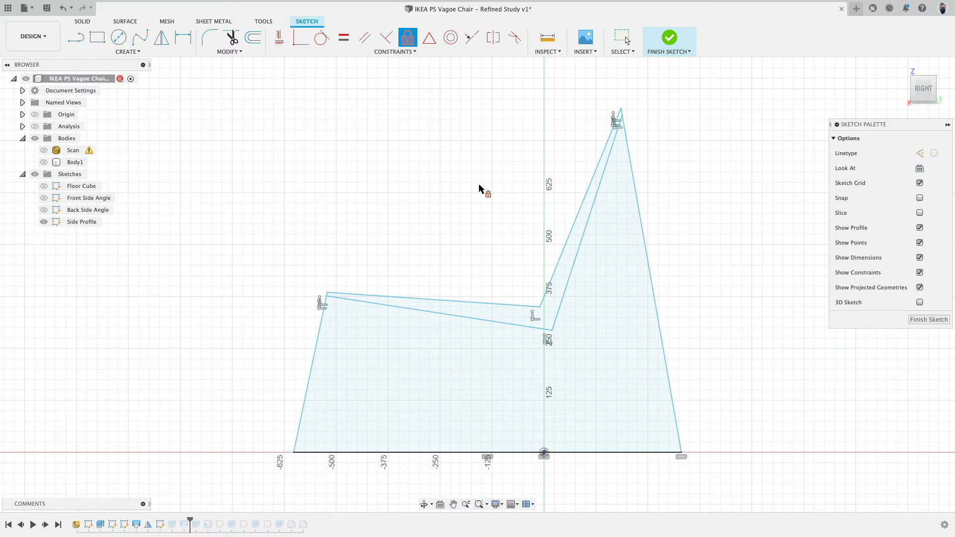
pyautogui.click(669, 39)
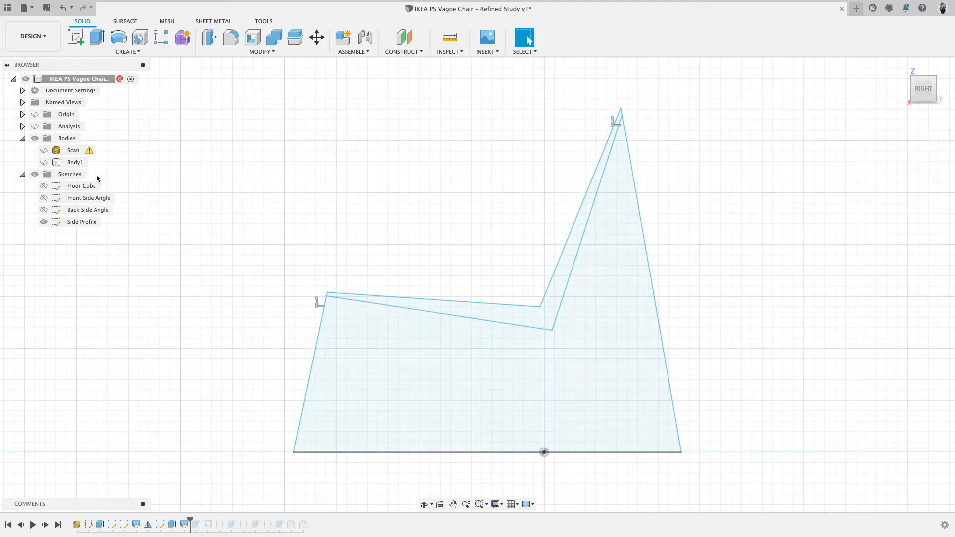
# Show the body, hide the sketches, and orbit around the intersected chair body.
pyautogui.click(44, 162)
pyautogui.keyDown('shift'); pyautogui.moveTo(331, 219); pyautogui.dragTo(348, 250, button='middle'); pyautogui.keyUp('shift')
pyautogui.click(35, 174)
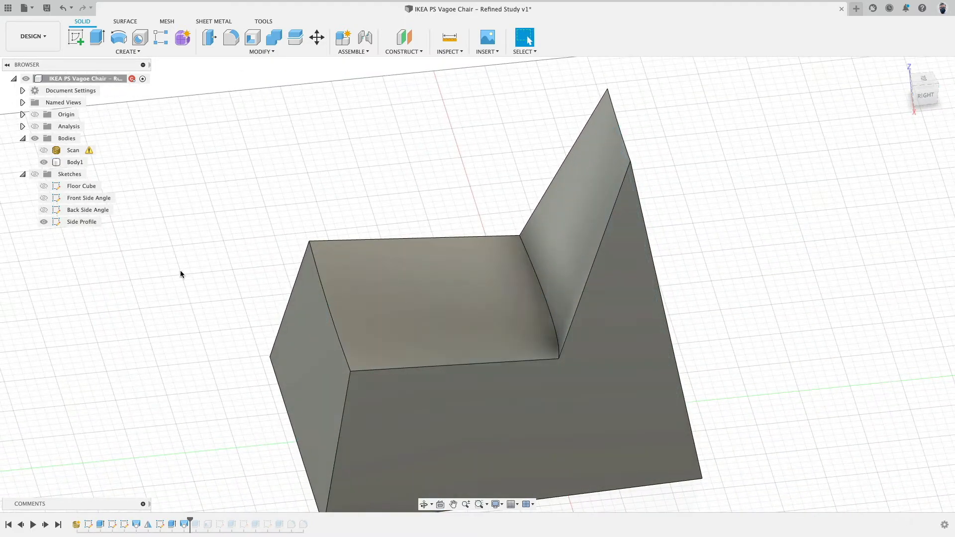
pyautogui.moveTo(179, 271)
pyautogui.keyDown('shift'); pyautogui.mouseDown(button='middle')
pyautogui.moveTo(185, 252)
pyautogui.moveTo(296, 264)
pyautogui.moveTo(252, 247)
pyautogui.moveTo(245, 258)
pyautogui.moveTo(102, 247)
pyautogui.moveTo(89, 312)
pyautogui.moveTo(132, 268)
pyautogui.moveTo(238, 233)
pyautogui.moveTo(371, 239)
pyautogui.mouseUp(button='middle'); pyautogui.keyUp('shift')
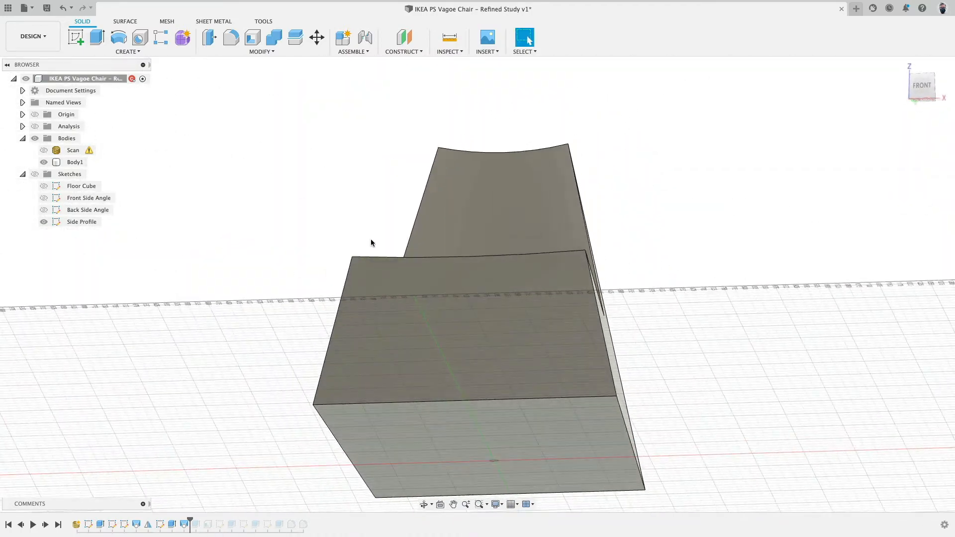
pyautogui.click(409, 256)
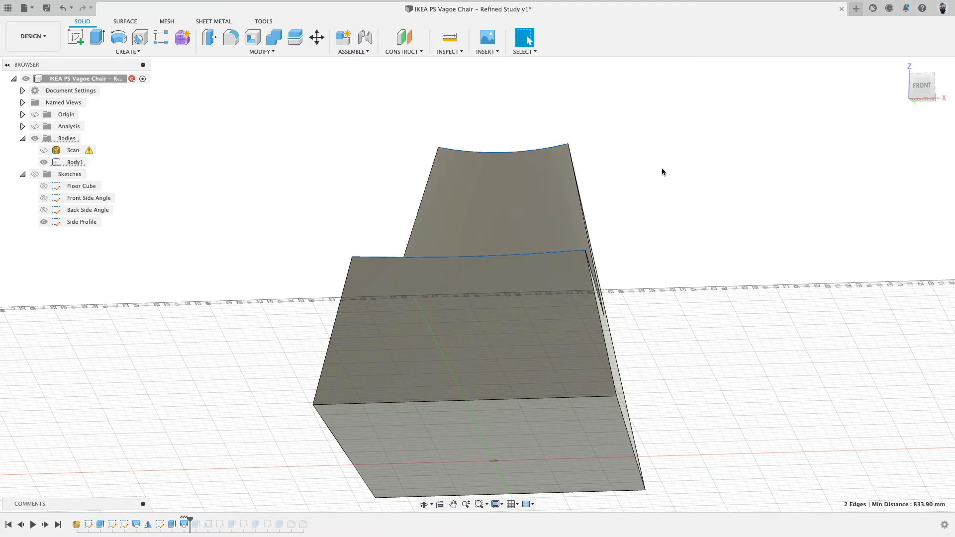
pyautogui.keyDown('shift'); pyautogui.moveTo(661, 172); pyautogui.dragTo(613, 211, button='middle'); pyautogui.keyUp('shift')
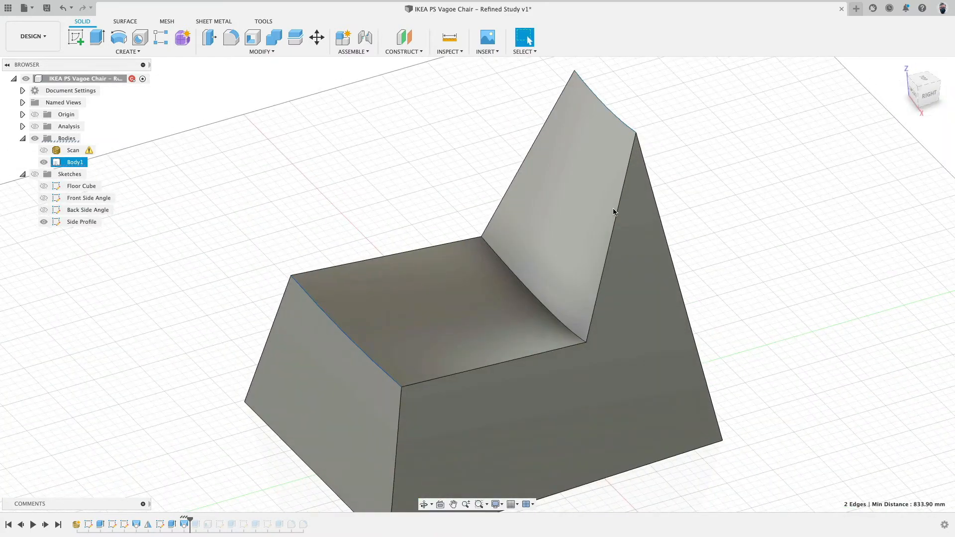
# Delete the Extrude3 feature from the timeline, accepting the reference warning.
pyautogui.click(196, 524)
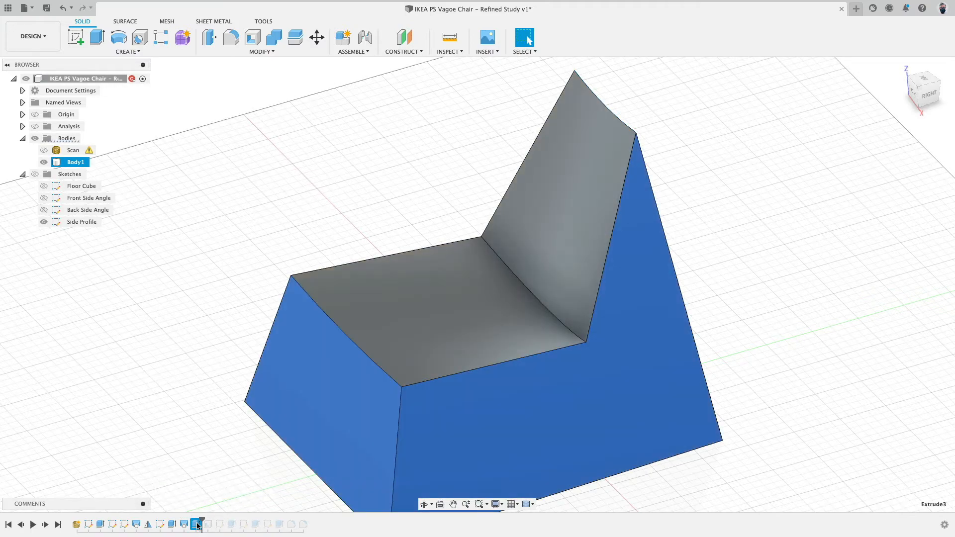
pyautogui.scroll(-4, 190, 413)
pyautogui.moveTo(189, 413)
pyautogui.keyDown('shift'); pyautogui.mouseDown(button='middle')
pyautogui.moveTo(199, 340)
pyautogui.moveTo(180, 399)
pyautogui.mouseUp(button='middle'); pyautogui.keyUp('shift')
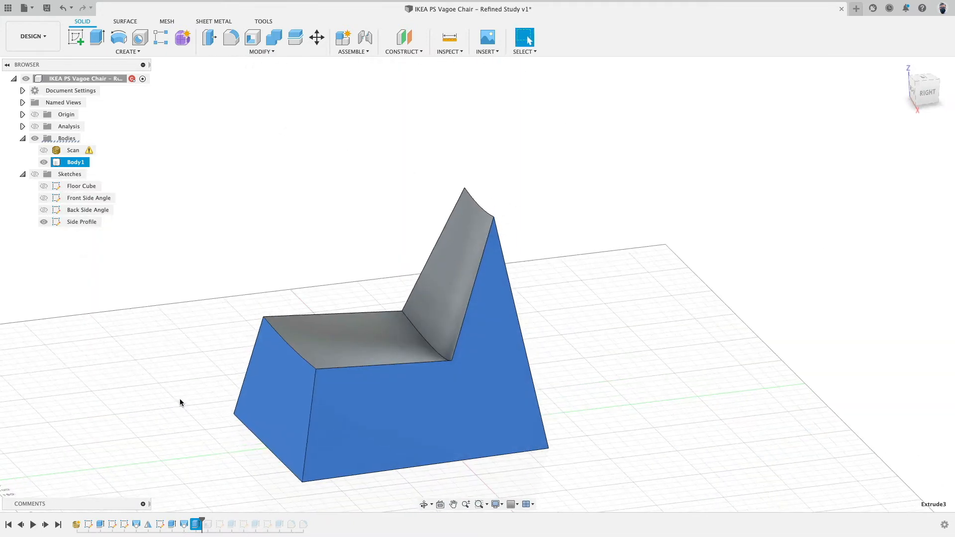
pyautogui.click(180, 398)
pyautogui.click(196, 524)
pyautogui.press('Delete')
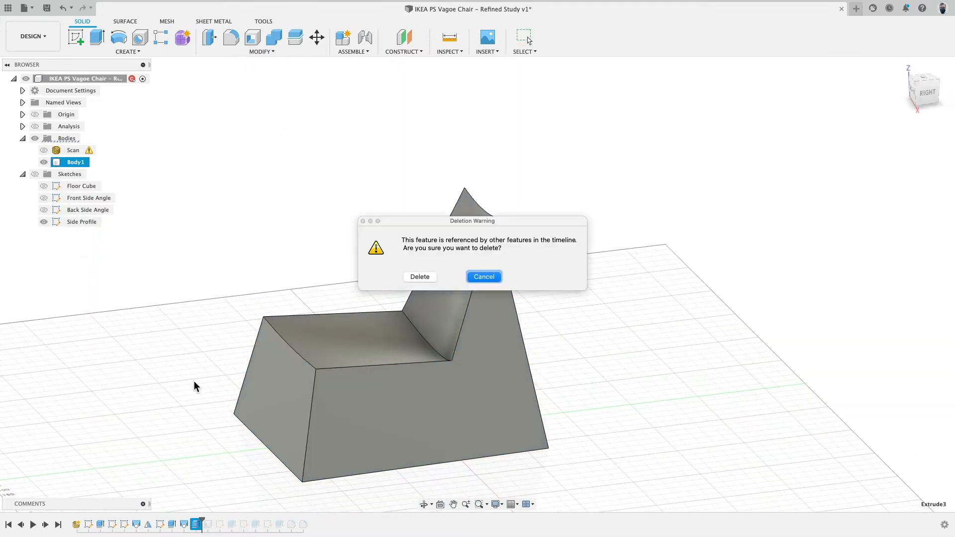
pyautogui.click(425, 279)
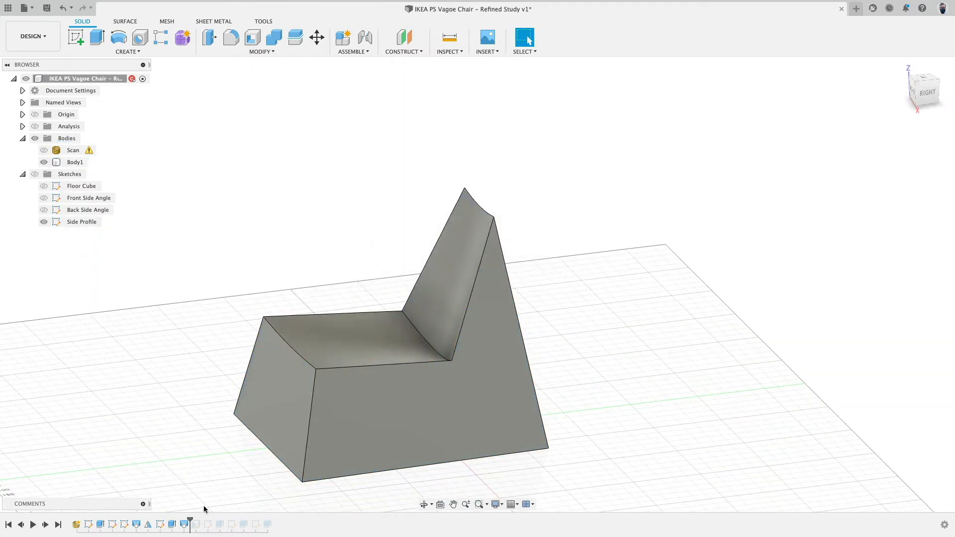
# Scrub the timeline marker forward and back to review the feature history.
pyautogui.moveTo(189, 520); pyautogui.dragTo(202, 520)
pyautogui.moveTo(215, 433)
pyautogui.keyDown('shift'); pyautogui.mouseDown(button='middle')
pyautogui.moveTo(223, 321)
pyautogui.moveTo(223, 436)
pyautogui.mouseUp(button='middle'); pyautogui.keyUp('shift')
pyautogui.moveTo(202, 521); pyautogui.dragTo(190, 520)
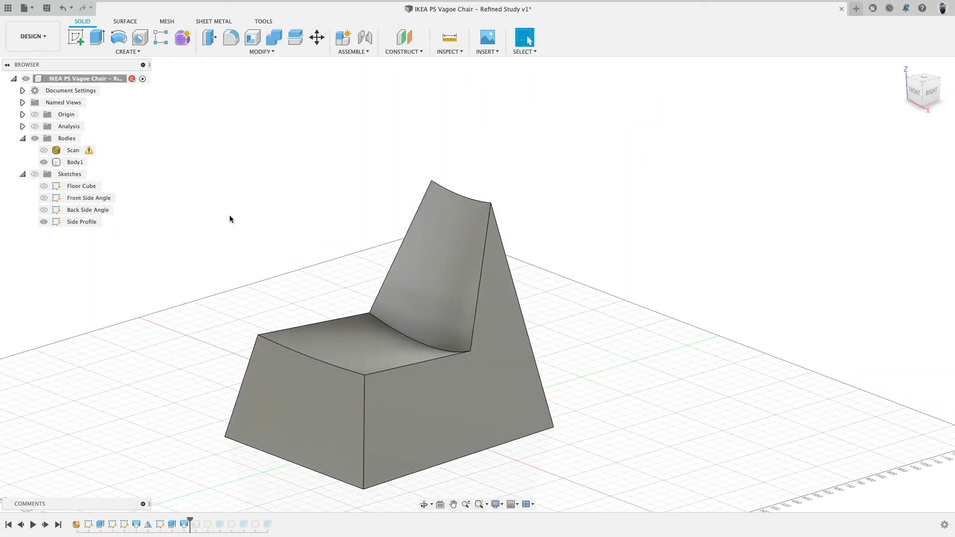
# Show the scan and fillet the chair's top back edge at about 42.74 mm, repeating the Fillet command.
pyautogui.click(230, 38)
pyautogui.click(472, 201)
pyautogui.moveTo(471, 195); pyautogui.dragTo(471, 226)
pyautogui.click(43, 150)
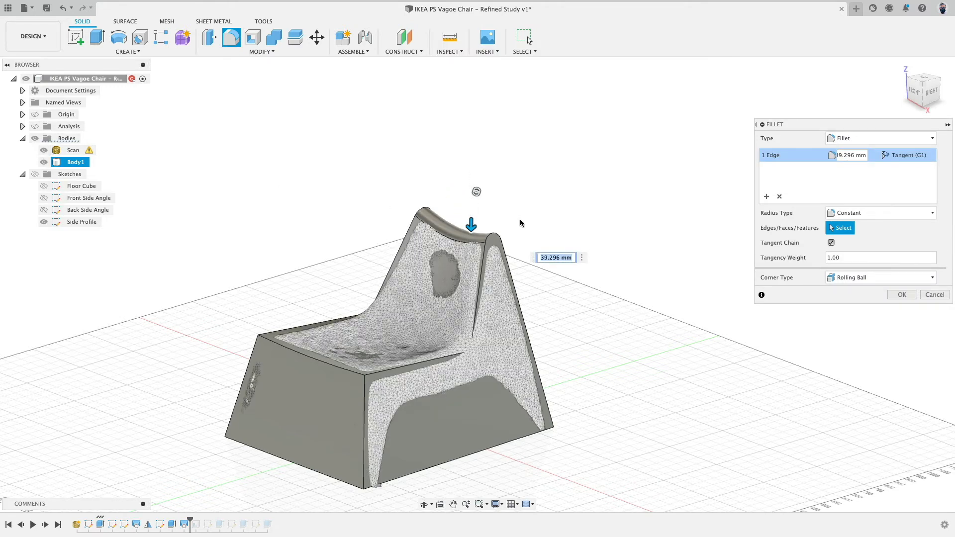
pyautogui.scroll(3, 513, 203)
pyautogui.moveTo(449, 236)
pyautogui.mouseDown()
pyautogui.moveTo(449, 244)
pyautogui.moveTo(453, 236)
pyautogui.mouseUp()
pyautogui.scroll(-3, 578, 203)
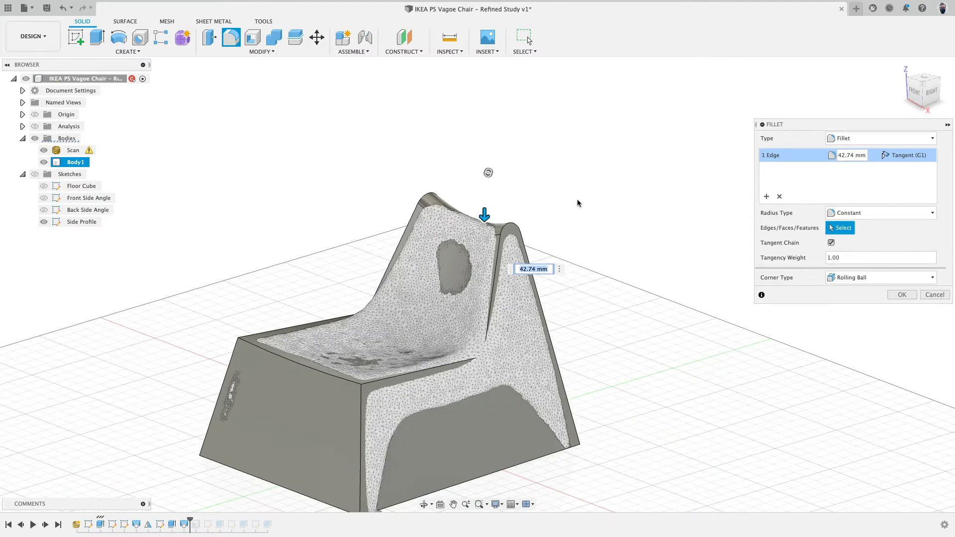
pyautogui.rightClick(558, 148)
pyautogui.click(562, 118)
# Fillet the front top edge of the seat at about 81.874 mm and repeat the Fillet command.
pyautogui.click(301, 365)
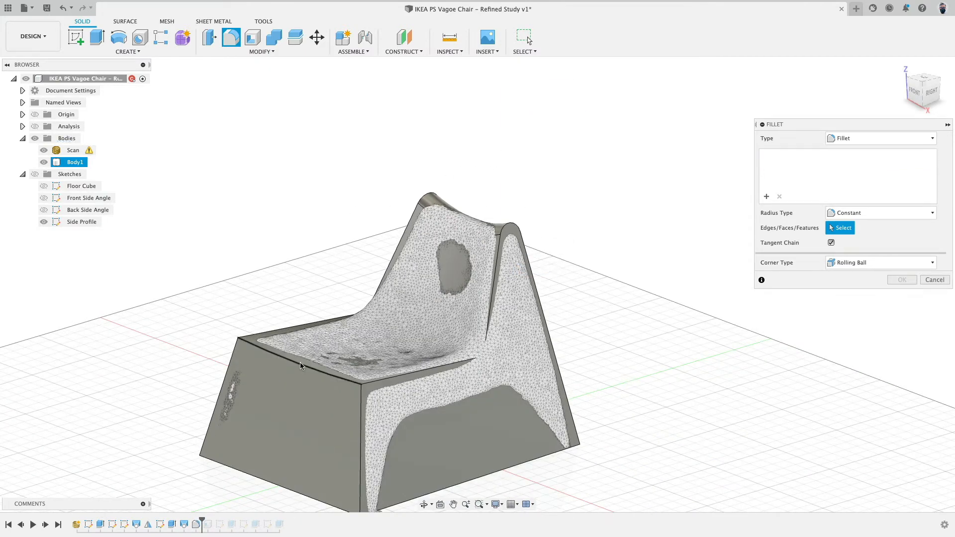
pyautogui.moveTo(300, 365); pyautogui.dragTo(306, 364)
pyautogui.rightClick(306, 196)
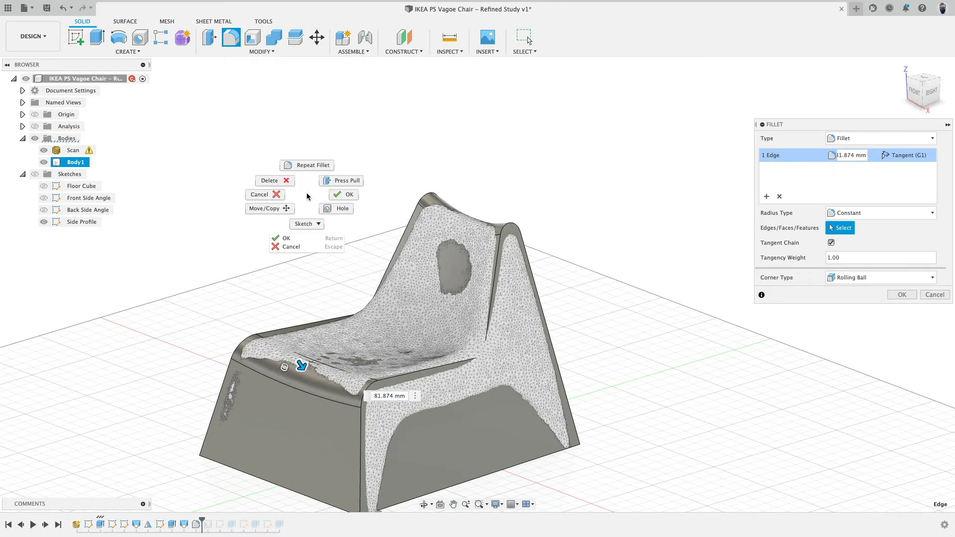
pyautogui.click(306, 166)
# Fillet the crease edge between seat and backrest at about 203.296 mm and repeat the Fillet command.
pyautogui.scroll(3, 437, 334)
pyautogui.click(424, 356)
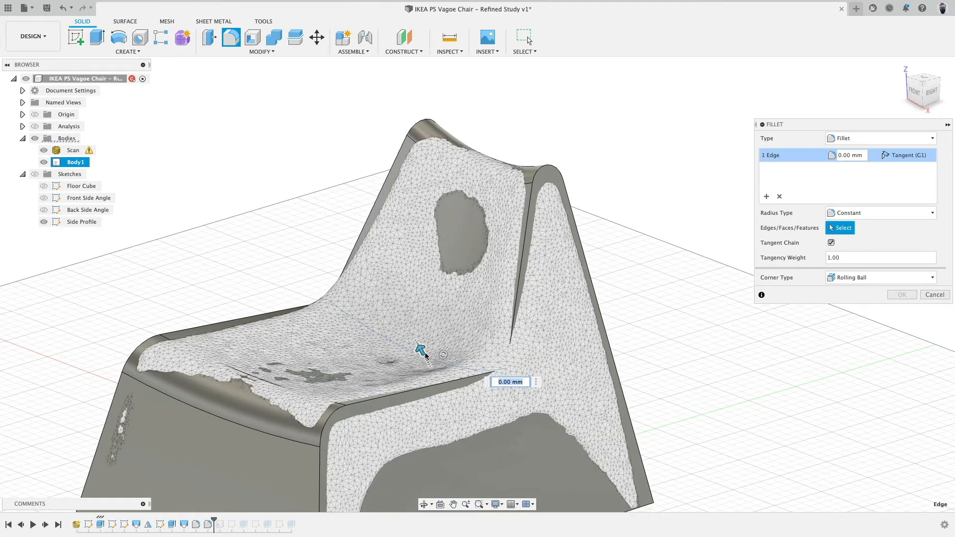
pyautogui.moveTo(419, 346); pyautogui.dragTo(272, 261)
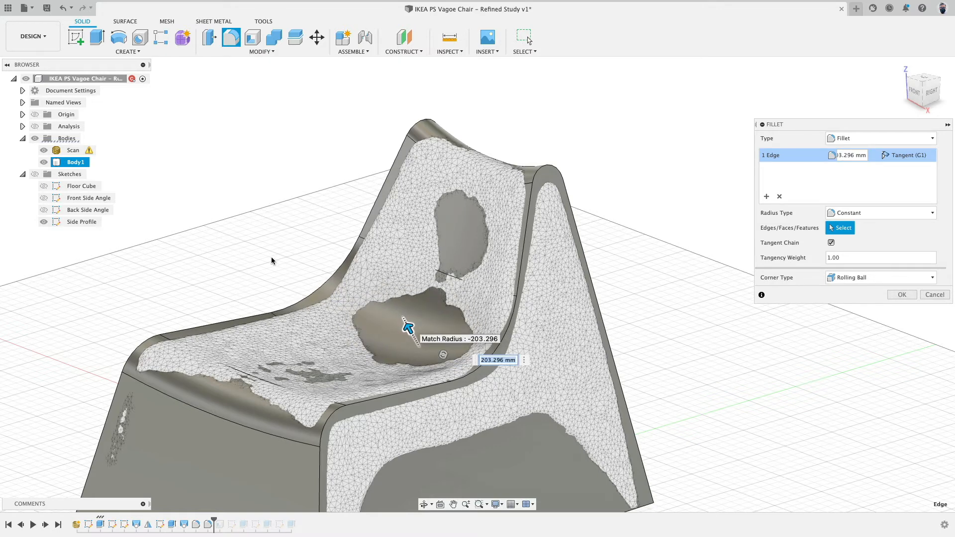
pyautogui.rightClick(235, 232)
pyautogui.click(241, 199)
# Fillet both side outline edge chains of the chair together at about 26.317 mm.
pyautogui.click(417, 124)
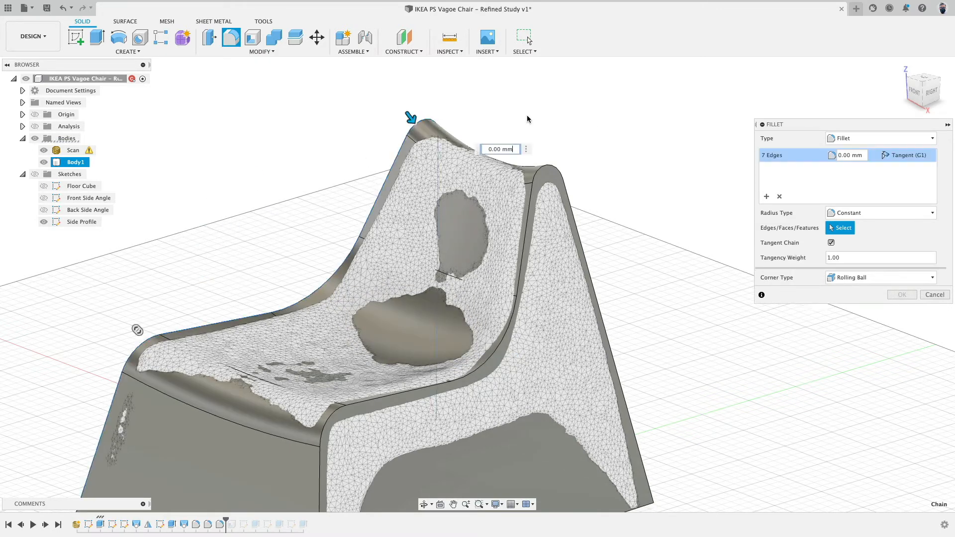
pyautogui.click(540, 167)
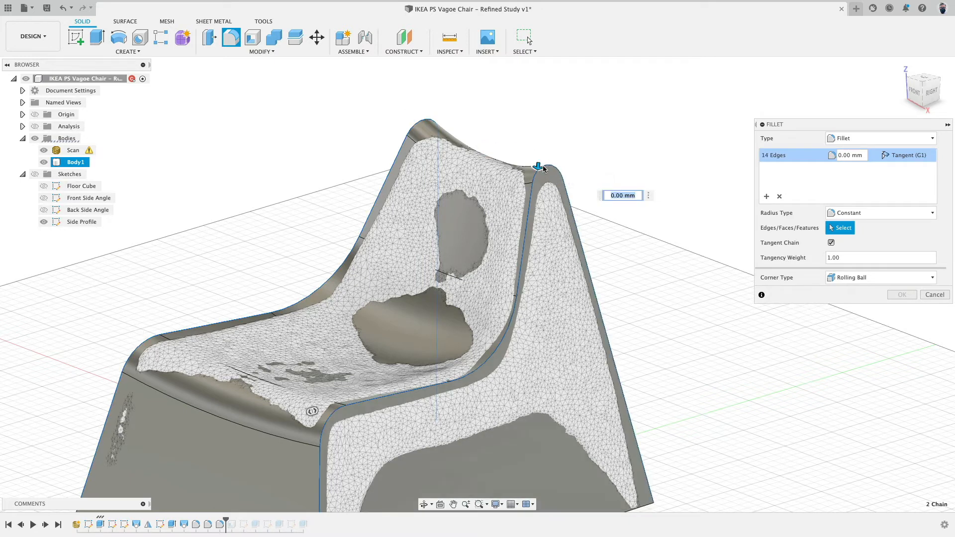
pyautogui.moveTo(544, 170); pyautogui.dragTo(540, 172)
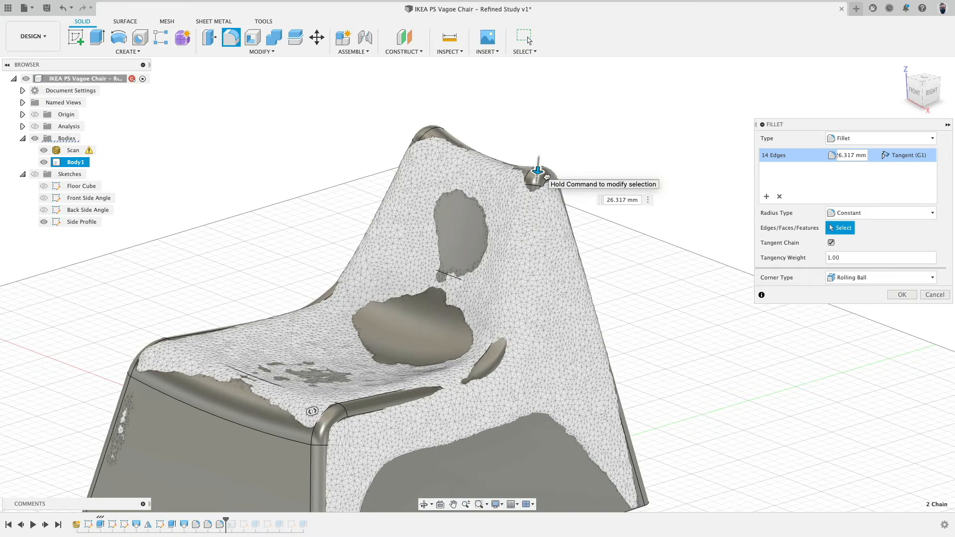
pyautogui.scroll(-3, 592, 232)
pyautogui.click(901, 295)
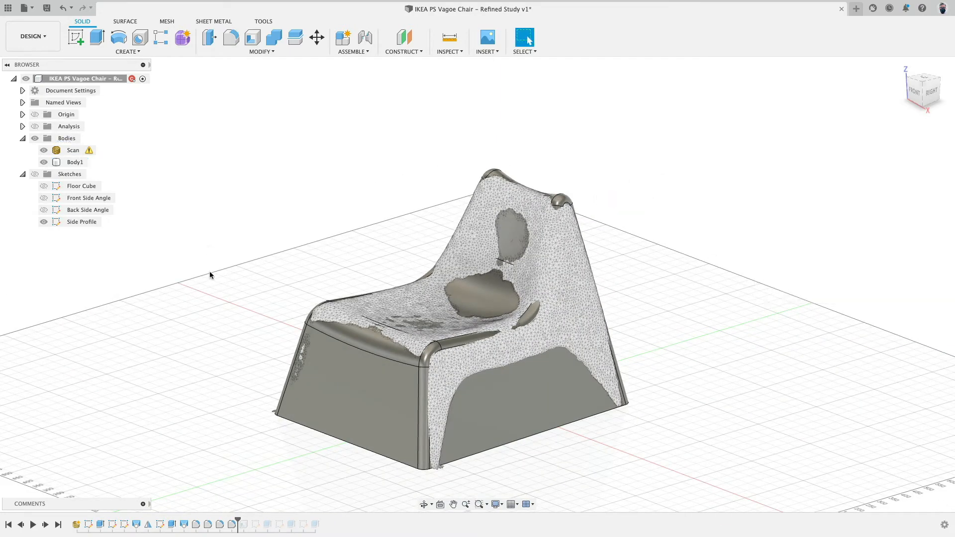
# Orbit around the filleted chair, including from below, and hide the scan body.
pyautogui.keyDown('shift'); pyautogui.moveTo(209, 273); pyautogui.dragTo(223, 224, button='middle'); pyautogui.keyUp('shift')
pyautogui.keyDown('shift'); pyautogui.moveTo(207, 423); pyautogui.dragTo(202, 398, button='middle'); pyautogui.keyUp('shift')
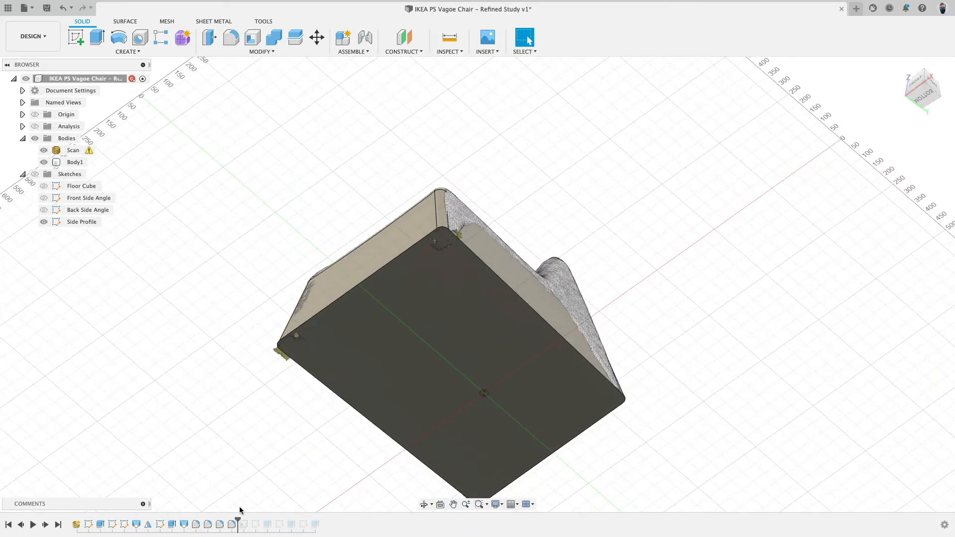
pyautogui.moveTo(236, 519); pyautogui.dragTo(249, 520)
pyautogui.keyDown('shift'); pyautogui.moveTo(269, 429); pyautogui.dragTo(285, 473, button='middle'); pyautogui.keyUp('shift')
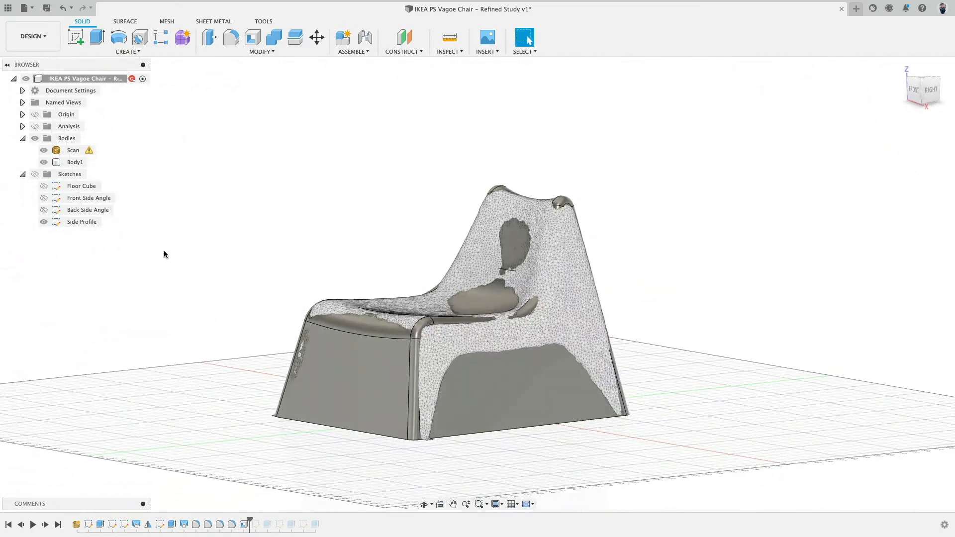
pyautogui.click(43, 150)
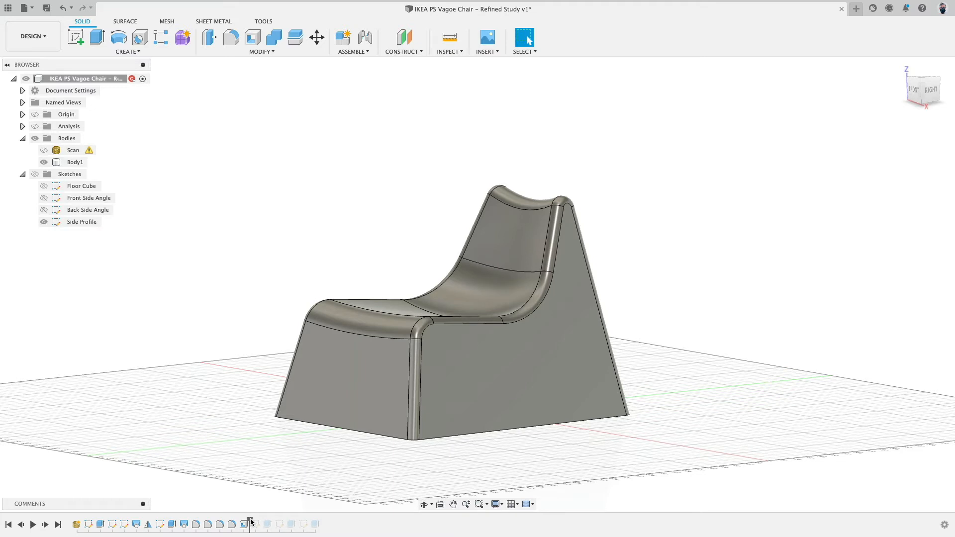
# Scrub the timeline and orbit below the chair to inspect the earlier under-seat cut sketch and its result.
pyautogui.moveTo(251, 522); pyautogui.dragTo(256, 520)
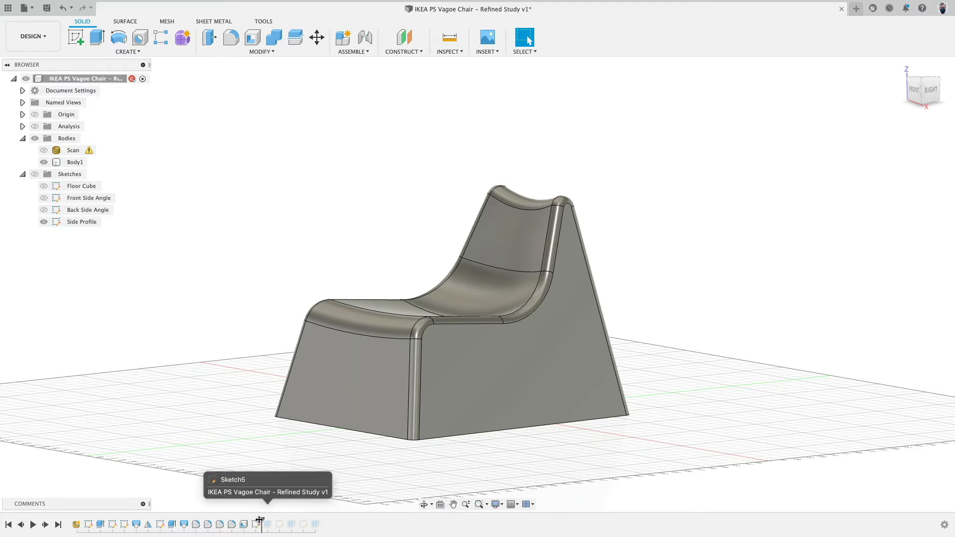
pyautogui.click(256, 524)
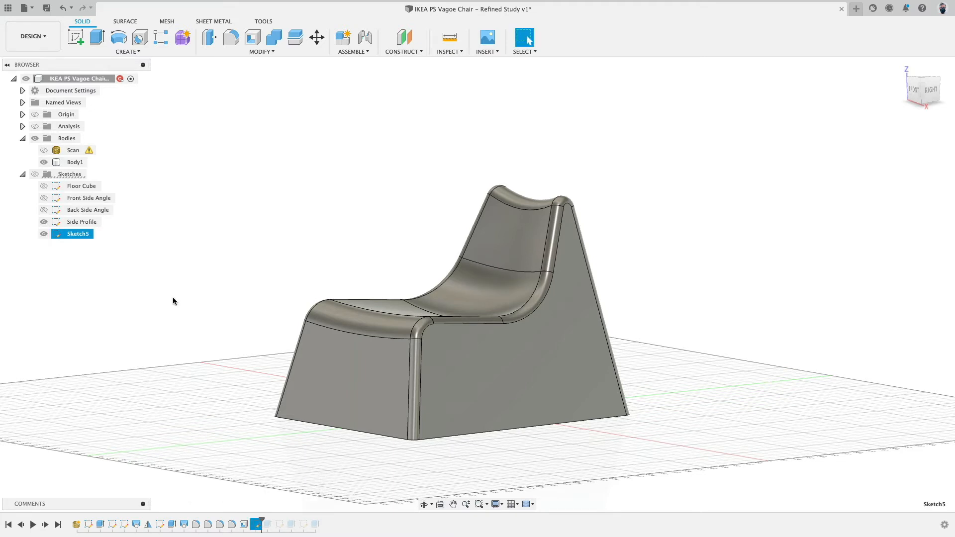
pyautogui.click(135, 307)
pyautogui.moveTo(242, 271)
pyautogui.keyDown('shift'); pyautogui.mouseDown(button='middle')
pyautogui.moveTo(255, 254)
pyautogui.moveTo(196, 254)
pyautogui.moveTo(225, 299)
pyautogui.mouseUp(button='middle'); pyautogui.keyUp('shift')
pyautogui.click(35, 175)
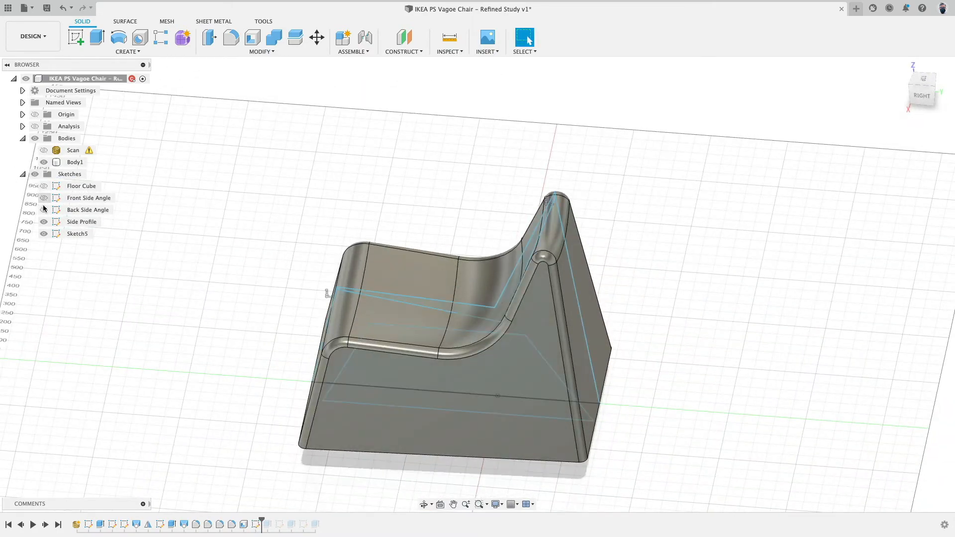
pyautogui.click(44, 222)
pyautogui.moveTo(174, 321)
pyautogui.keyDown('shift'); pyautogui.mouseDown(button='middle')
pyautogui.moveTo(184, 306)
pyautogui.moveTo(169, 313)
pyautogui.moveTo(202, 292)
pyautogui.moveTo(198, 346)
pyautogui.moveTo(262, 362)
pyautogui.moveTo(222, 358)
pyautogui.moveTo(222, 327)
pyautogui.moveTo(223, 359)
pyautogui.mouseUp(button='middle'); pyautogui.keyUp('shift')
pyautogui.moveTo(259, 521); pyautogui.dragTo(273, 521)
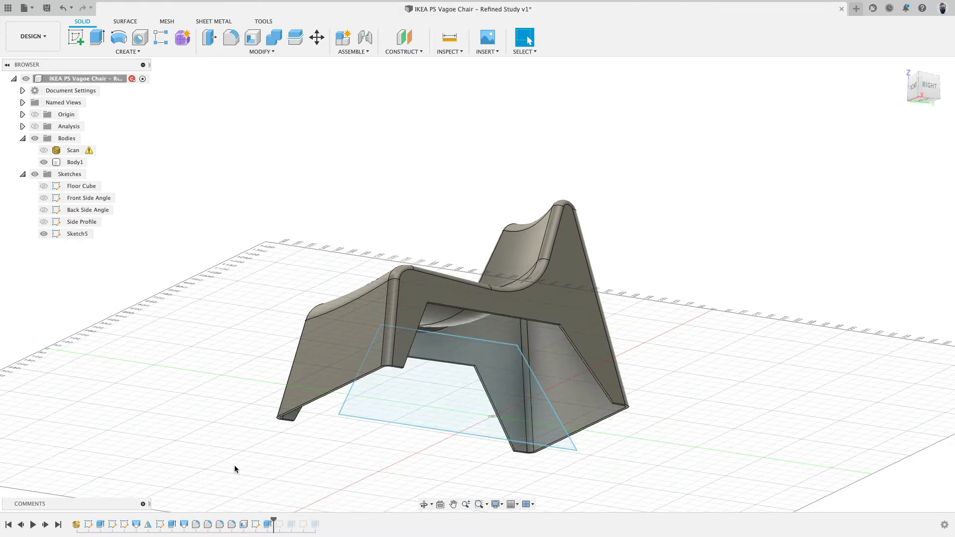
pyautogui.moveTo(234, 469)
pyautogui.keyDown('shift'); pyautogui.mouseDown(button='middle')
pyautogui.moveTo(213, 426)
pyautogui.moveTo(258, 449)
pyautogui.moveTo(217, 431)
pyautogui.mouseUp(button='middle'); pyautogui.keyUp('shift')
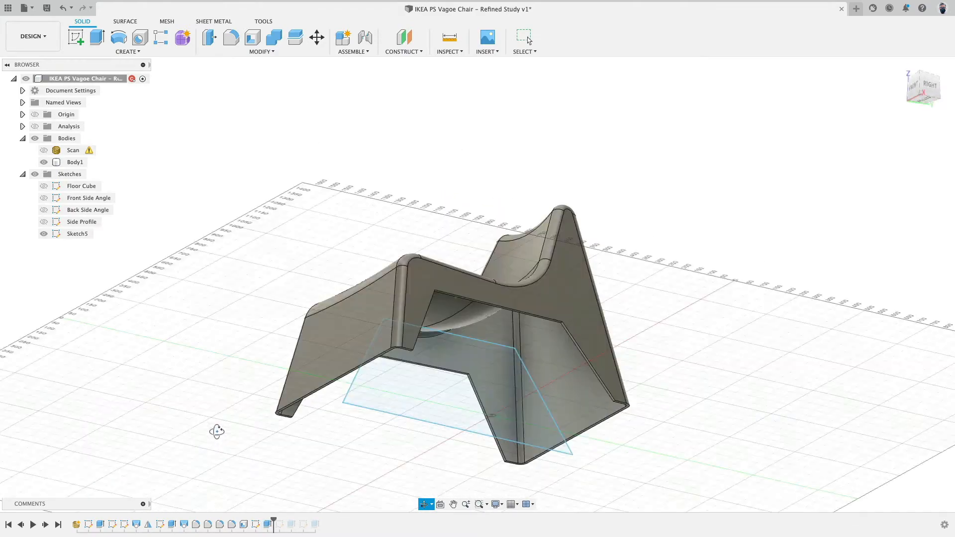
# Delete the under-seat sketch and its cut feature from the timeline.
pyautogui.click(256, 524)
pyautogui.keyDown('shift'); pyautogui.click(267, 524); pyautogui.keyUp('shift')
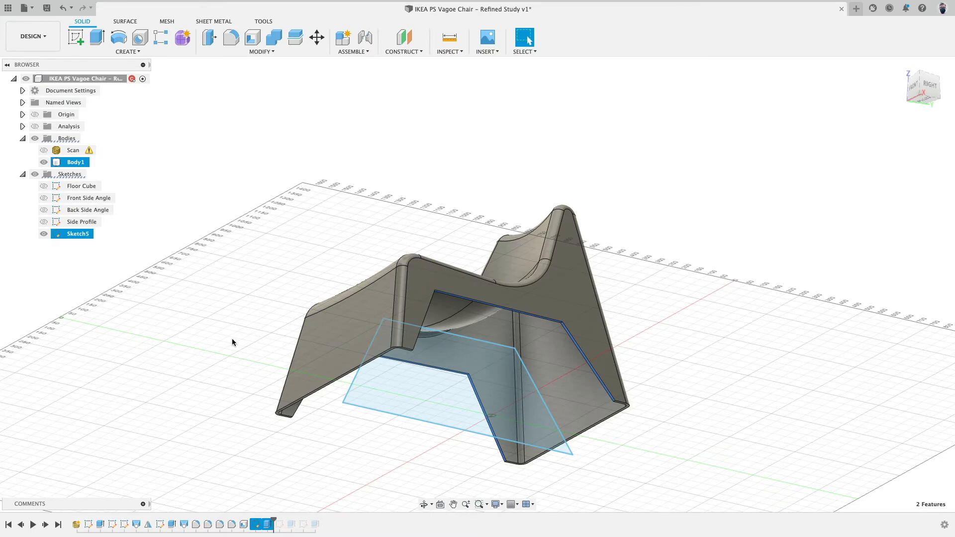
pyautogui.press('Delete')
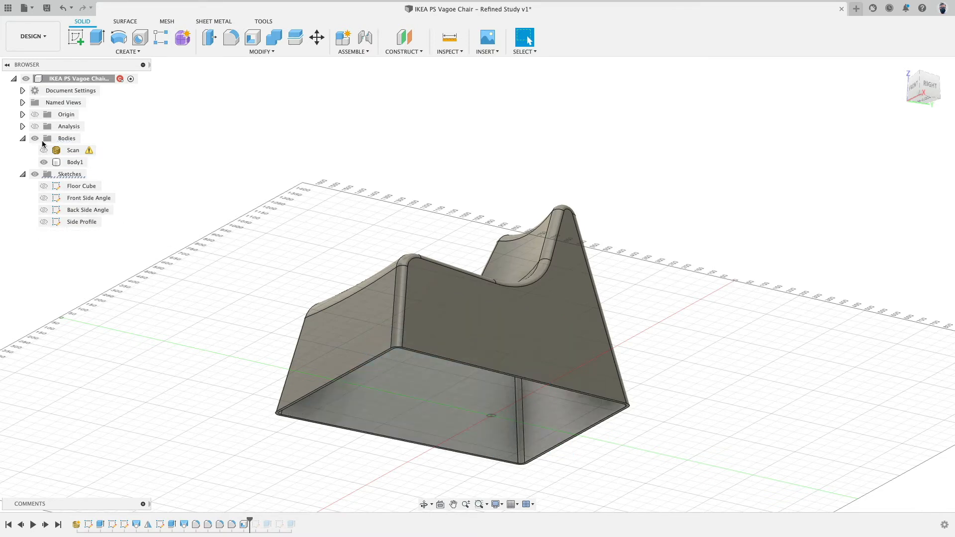
# Start a new sketch on the chair's side face and show the scan in place of the body.
pyautogui.click(507, 337)
pyautogui.click(75, 37)
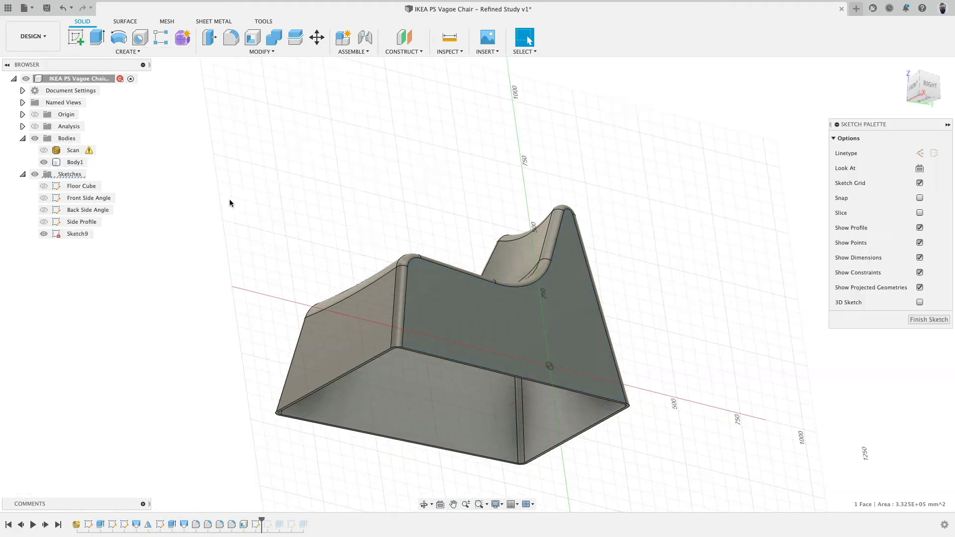
pyautogui.click(44, 150)
pyautogui.click(44, 162)
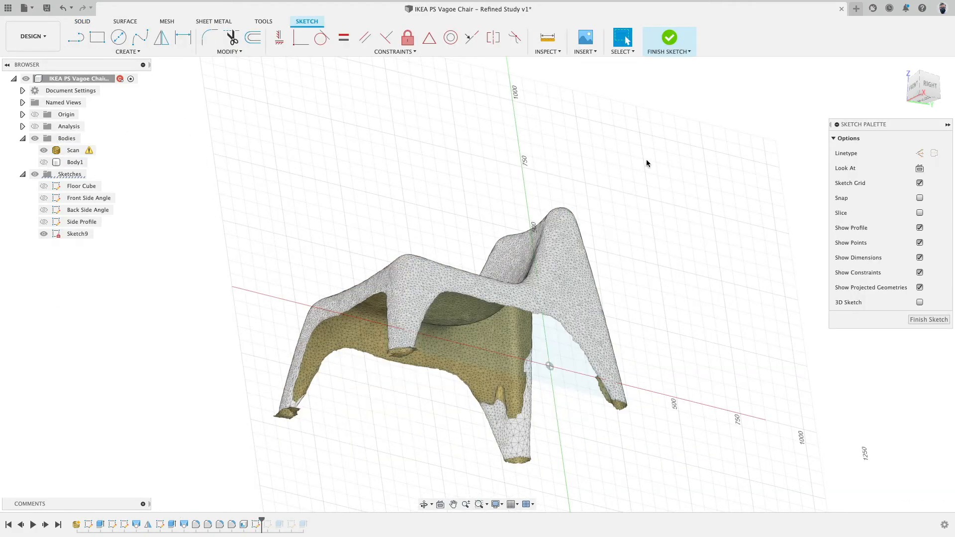
# Draw a closed four-sided line profile tracing the scan's side leg opening, about 857 mm wide at the base.
pyautogui.click(75, 38)
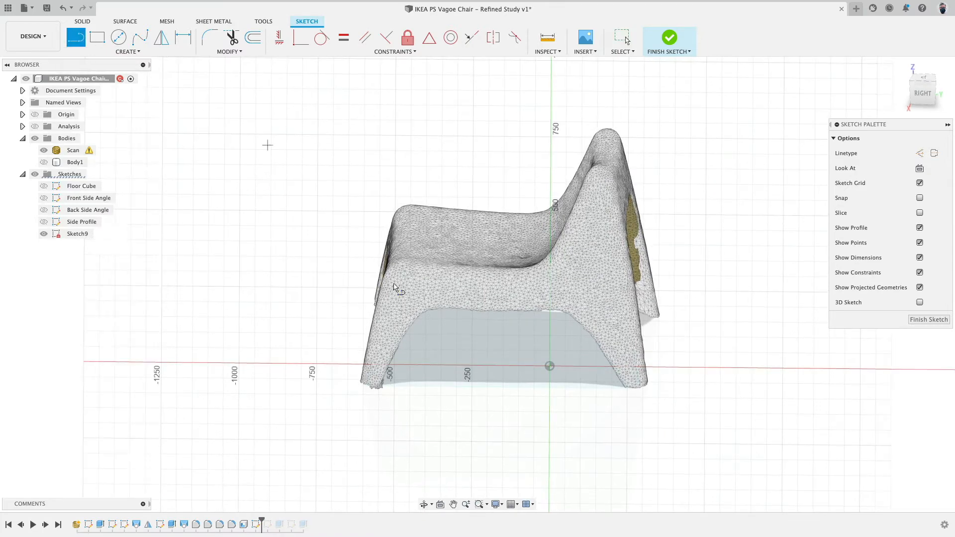
pyautogui.click(422, 308)
pyautogui.click(564, 314)
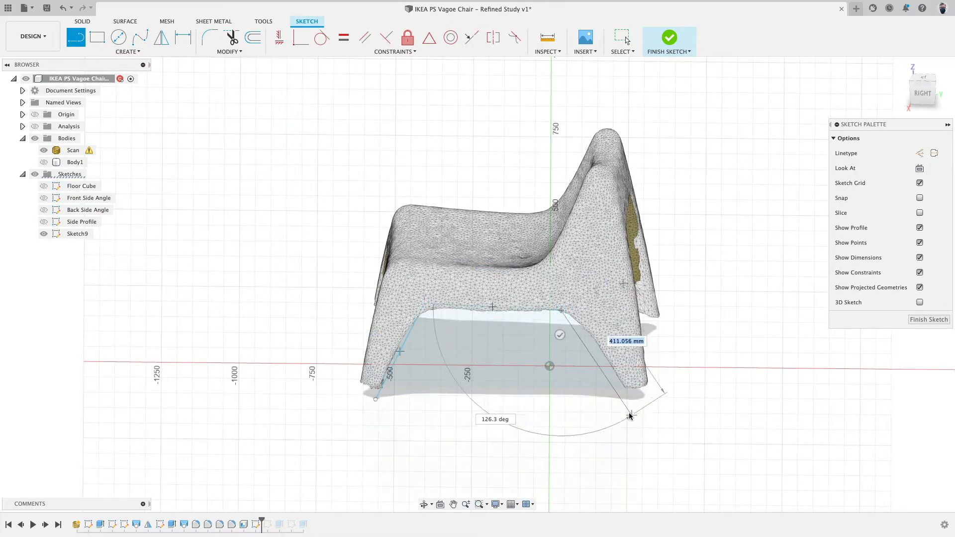
pyautogui.click(642, 399)
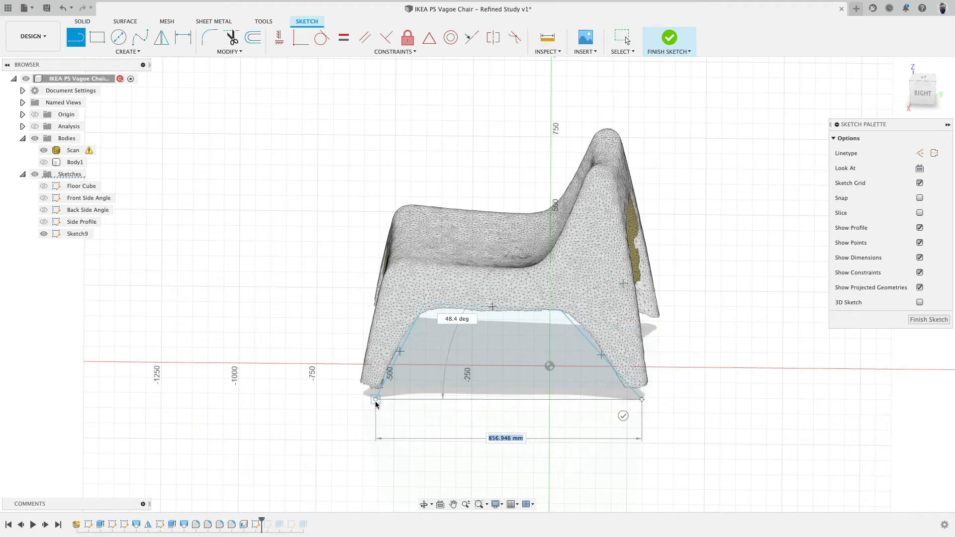
pyautogui.click(376, 400)
pyautogui.scroll(5, 369, 412)
pyautogui.scroll(-4, 369, 412)
pyautogui.press('Escape')
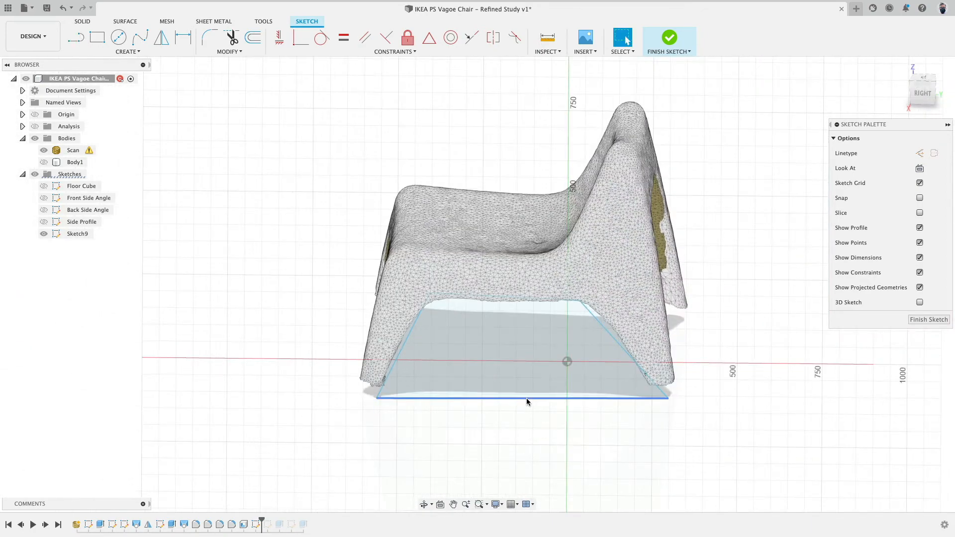
# Drag the left corner points of the profile to align with the scan's leg opening.
pyautogui.click(526, 398)
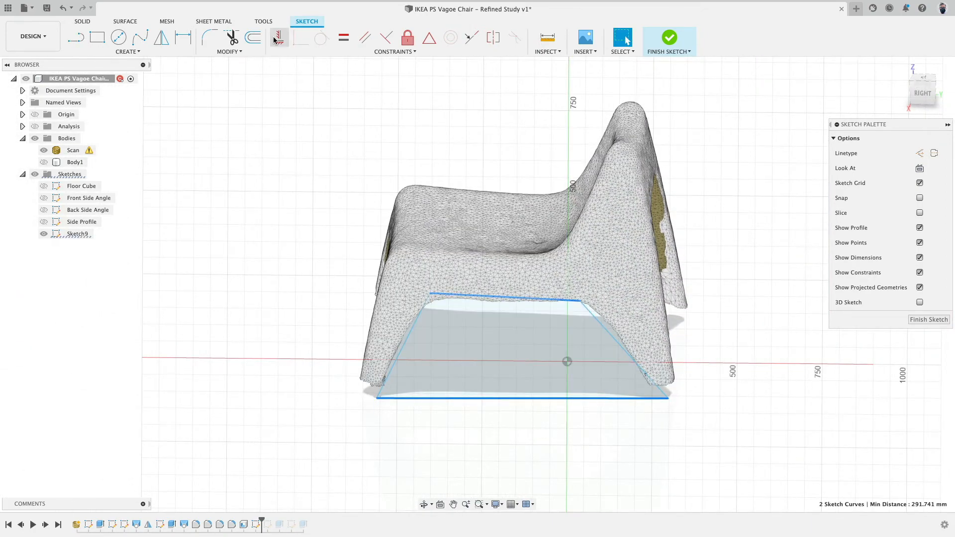
pyautogui.press('Escape')
pyautogui.scroll(4, 444, 347)
pyautogui.click(528, 349)
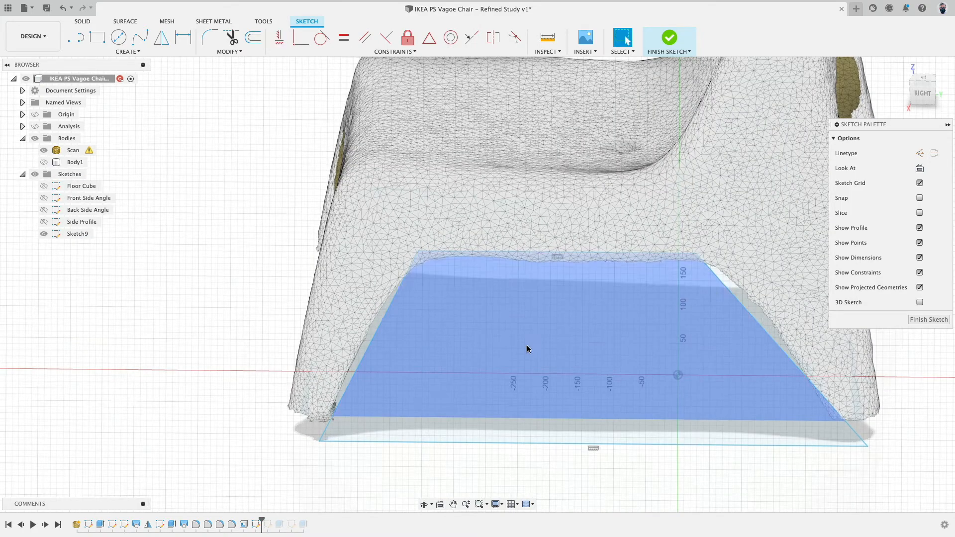
pyautogui.keyDown('shift'); pyautogui.moveTo(528, 345); pyautogui.dragTo(526, 303, button='middle'); pyautogui.keyUp('shift')
pyautogui.click(320, 441)
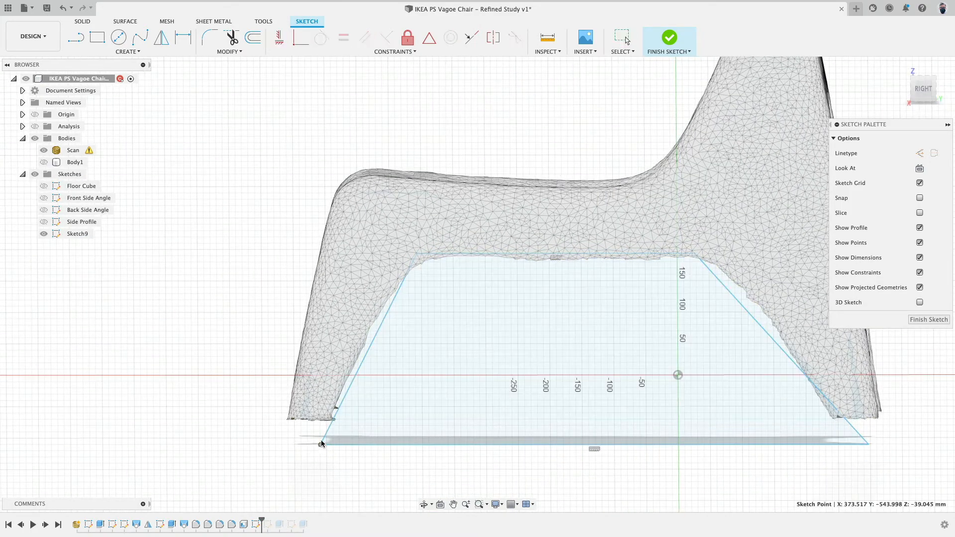
pyautogui.moveTo(321, 441); pyautogui.dragTo(321, 434)
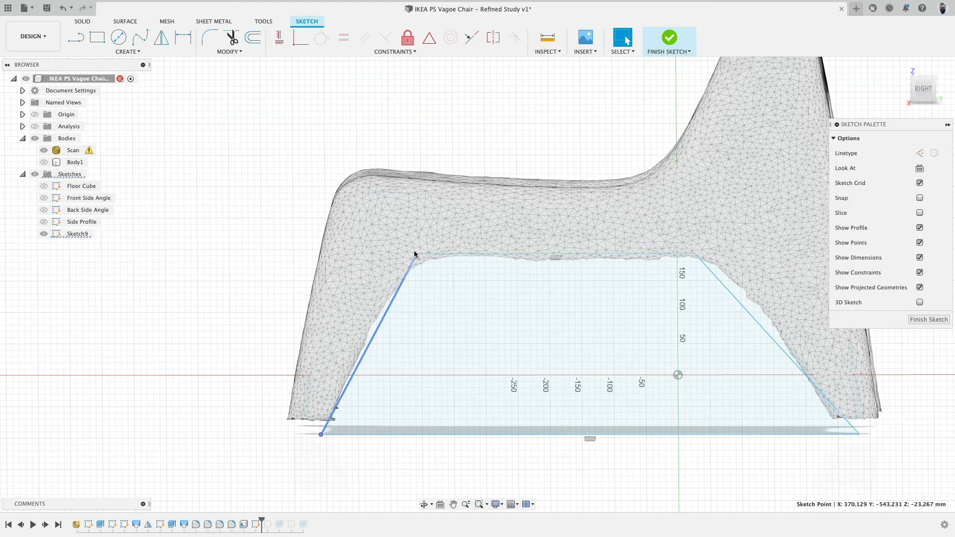
pyautogui.moveTo(414, 254); pyautogui.dragTo(411, 252)
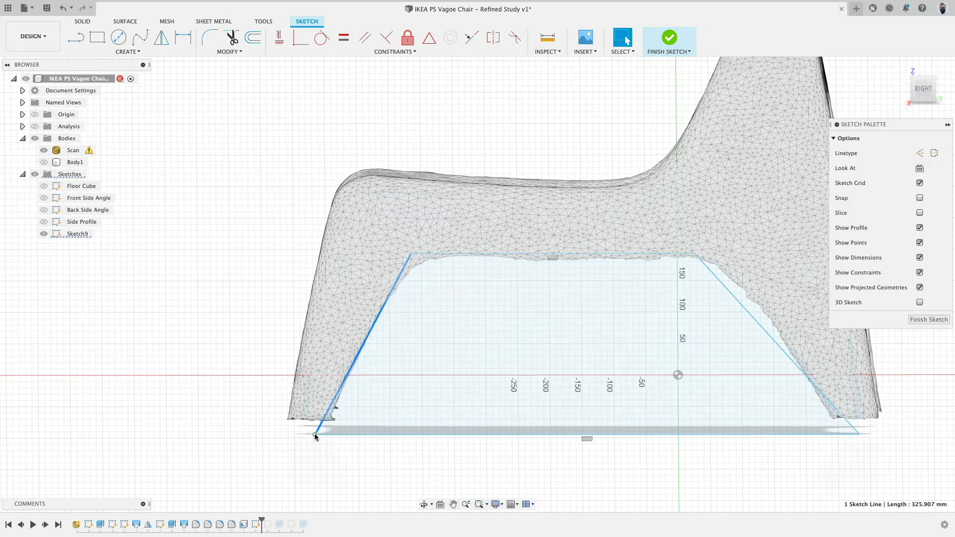
pyautogui.moveTo(315, 433); pyautogui.dragTo(322, 430)
# Drag the right corner points of the profile to align with the scan opening and finish the sketch.
pyautogui.moveTo(648, 456); pyautogui.dragTo(527, 461, button='middle')
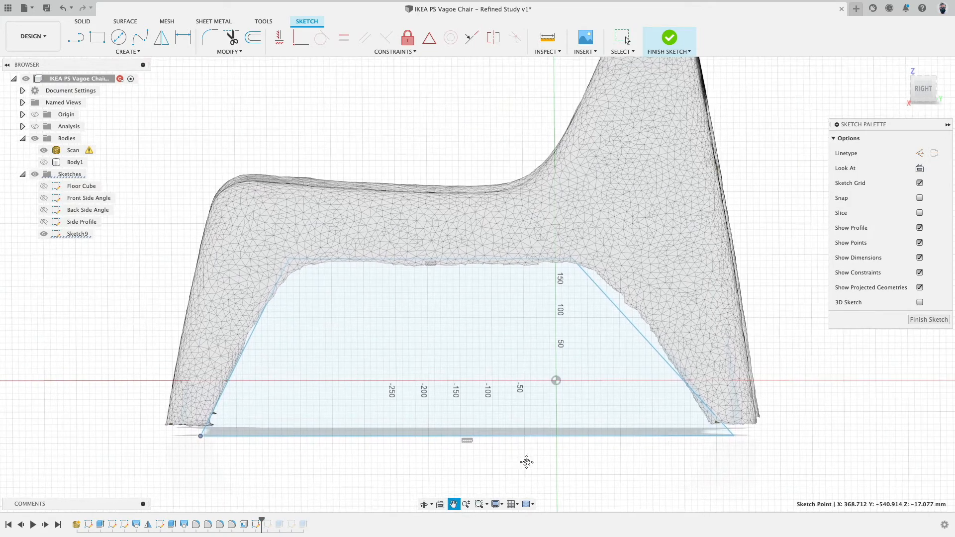
pyautogui.moveTo(733, 436); pyautogui.dragTo(721, 435)
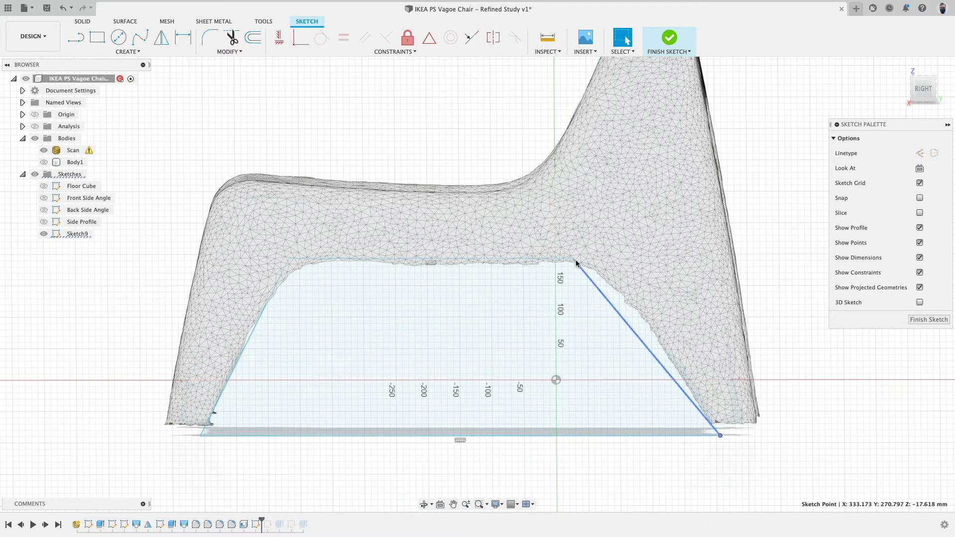
pyautogui.moveTo(572, 259); pyautogui.dragTo(606, 258)
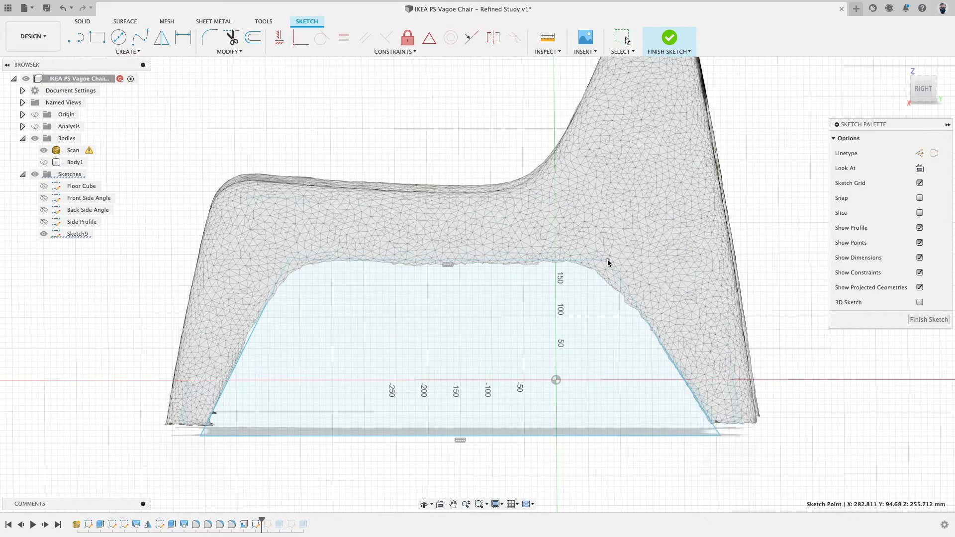
pyautogui.click(672, 50)
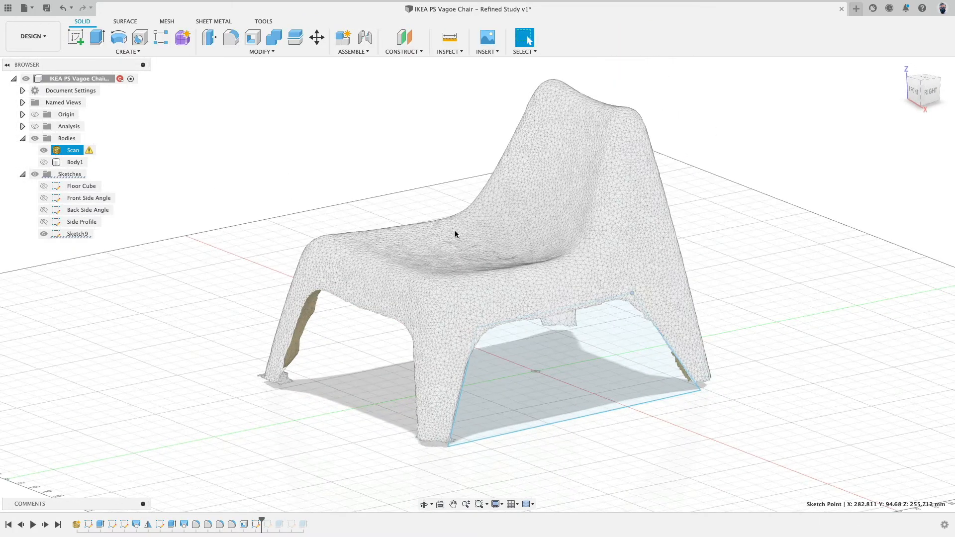
# Try extruding the opening profile as a cut through all bodies, with the body shown and scan hidden.
pyautogui.click(97, 38)
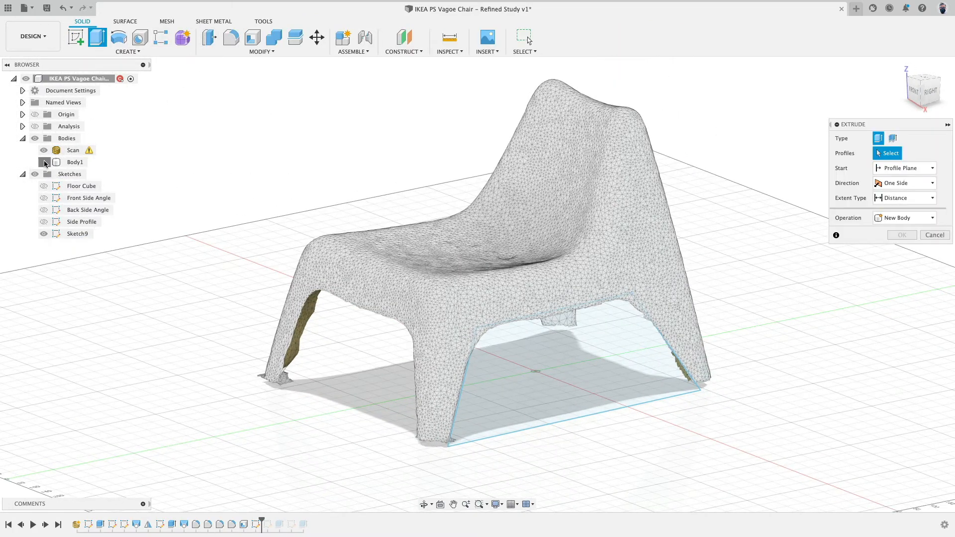
pyautogui.click(44, 162)
pyautogui.click(44, 150)
pyautogui.click(572, 363)
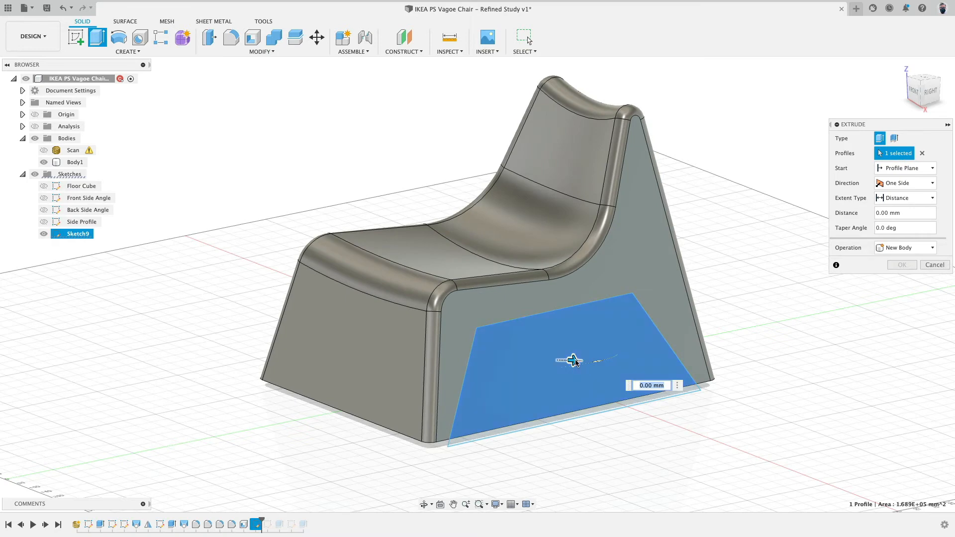
pyautogui.moveTo(575, 361)
pyautogui.mouseDown()
pyautogui.moveTo(559, 359)
pyautogui.moveTo(577, 361)
pyautogui.mouseUp()
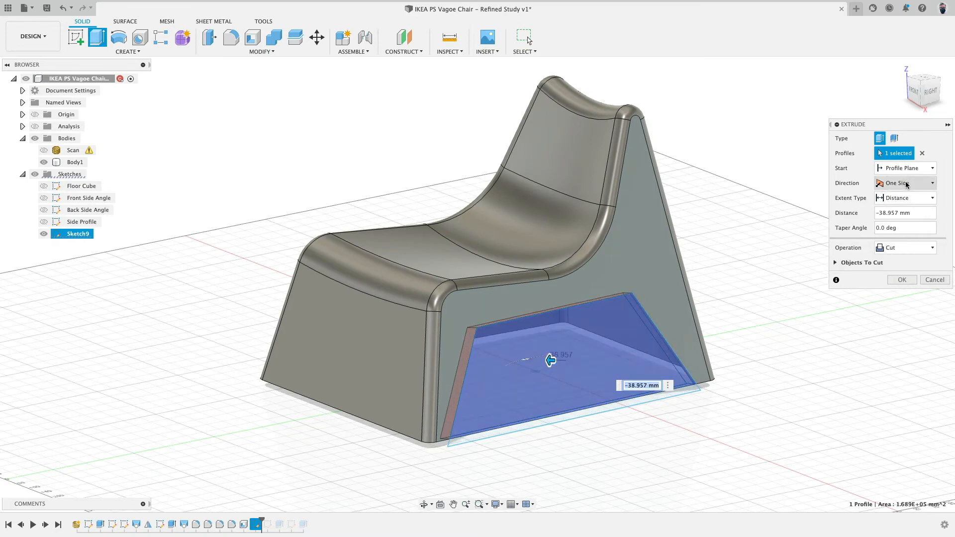
pyautogui.click(926, 199)
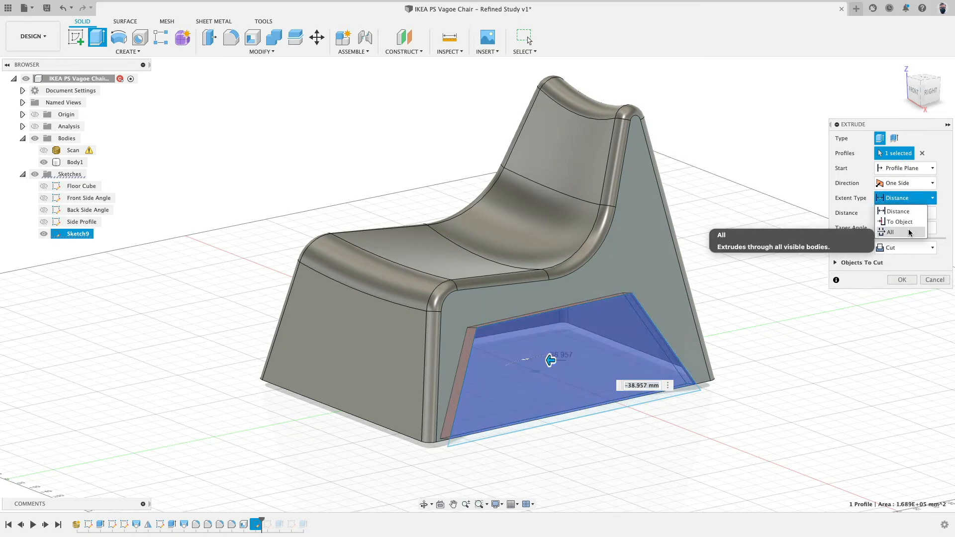
pyautogui.click(909, 233)
pyautogui.keyDown('shift'); pyautogui.moveTo(572, 259); pyautogui.dragTo(716, 265, button='middle'); pyautogui.keyUp('shift')
# Extrude-cut the opening profile to a distance of 16.547 mm into the chair side.
pyautogui.click(910, 198)
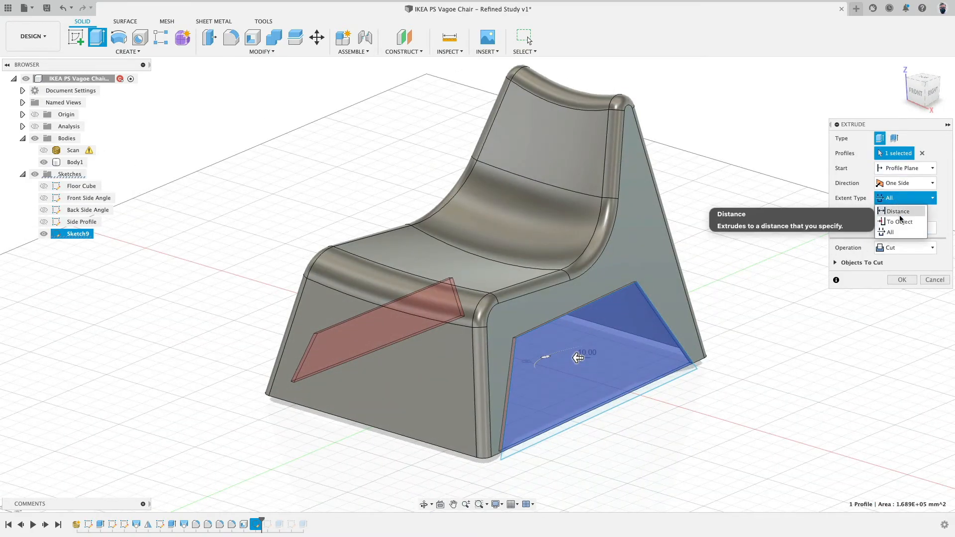
pyautogui.click(899, 213)
pyautogui.moveTo(586, 353); pyautogui.dragTo(571, 358)
pyautogui.keyDown('shift'); pyautogui.moveTo(739, 231); pyautogui.dragTo(686, 230, button='middle'); pyautogui.keyUp('shift')
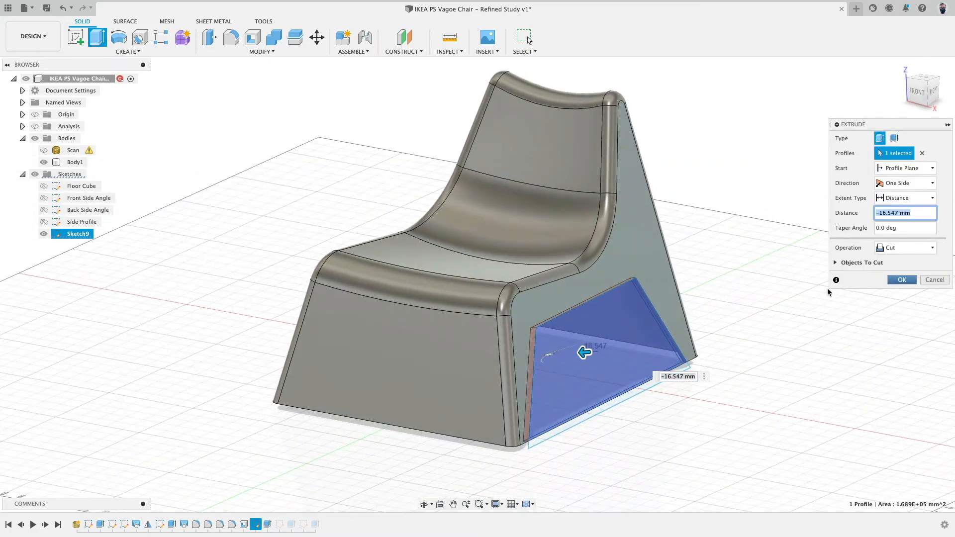
pyautogui.press('Return')
# Start a Fillet and select both upper corner edges of the new side leg opening.
pyautogui.keyDown('shift'); pyautogui.moveTo(726, 334); pyautogui.dragTo(687, 257, button='middle'); pyautogui.keyUp('shift')
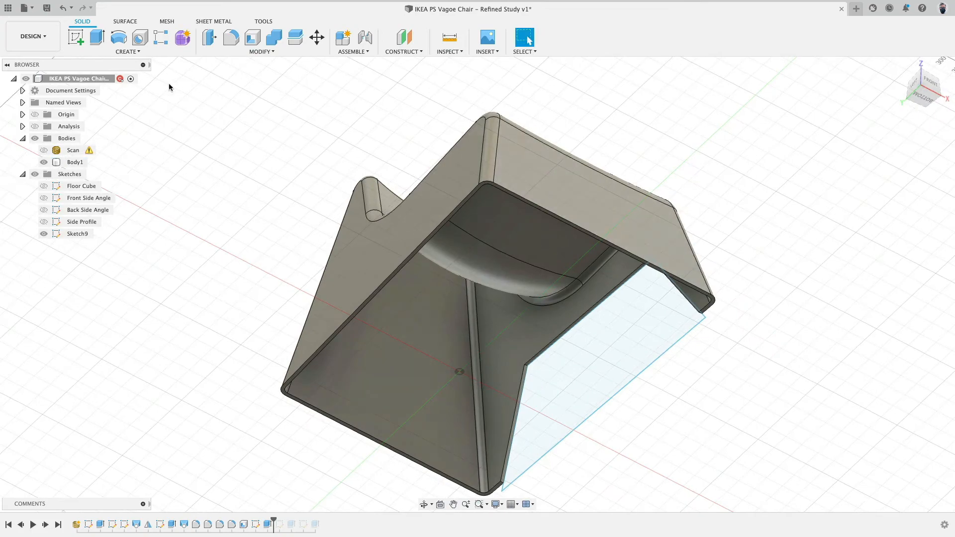
pyautogui.click(230, 38)
pyautogui.scroll(3, 500, 371)
pyautogui.click(572, 361)
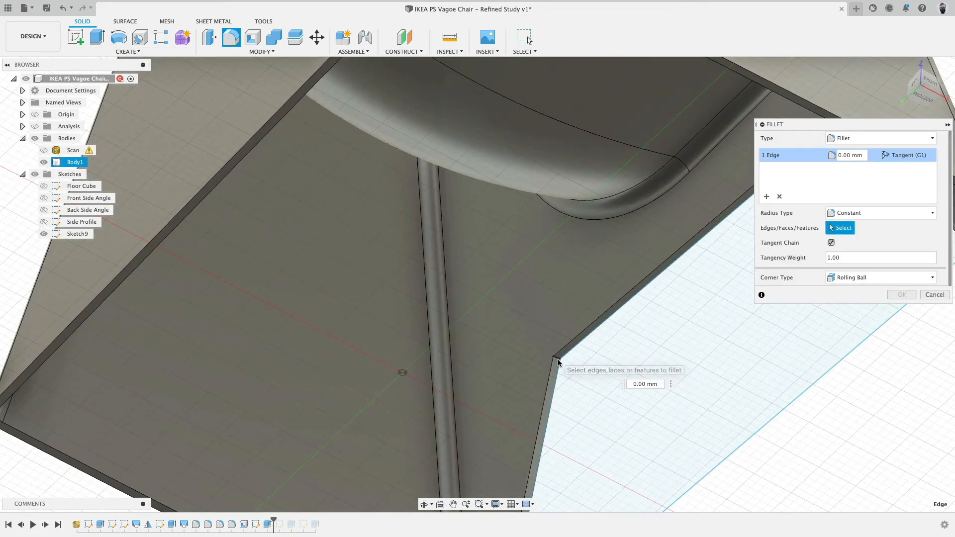
pyautogui.keyDown('shift'); pyautogui.moveTo(596, 355); pyautogui.dragTo(453, 239, button='middle'); pyautogui.keyUp('shift')
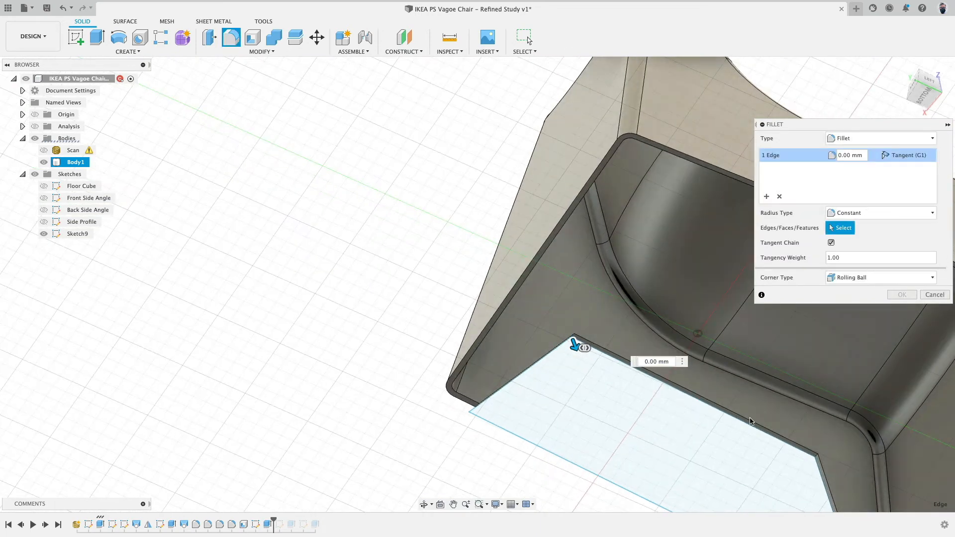
pyautogui.moveTo(749, 422); pyautogui.dragTo(487, 300, button='middle')
pyautogui.scroll(3, 517, 307)
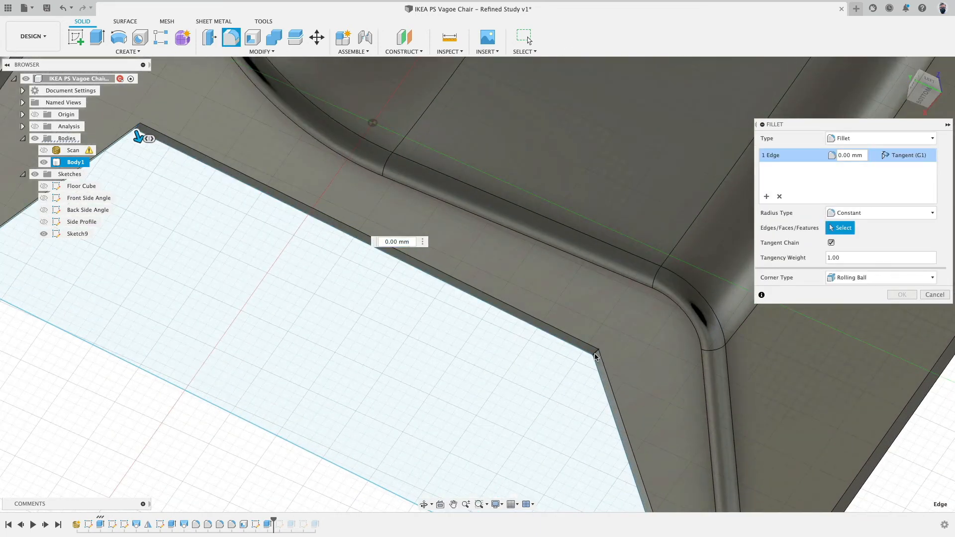
pyautogui.click(595, 353)
pyautogui.scroll(-5, 548, 367)
# Set the fillet radius on the opening's upper corners to 50 mm, checking against the scan, and apply it.
pyautogui.moveTo(568, 361); pyautogui.dragTo(558, 371)
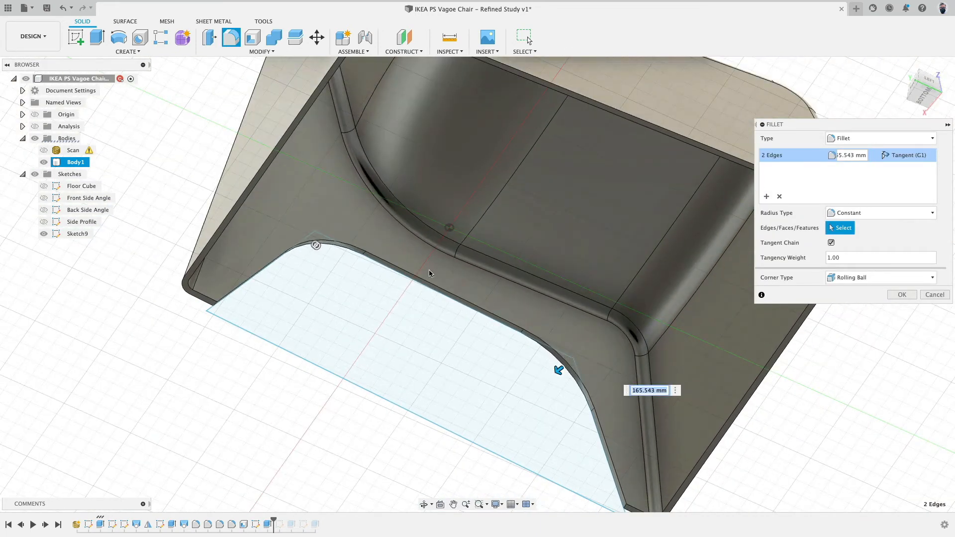
pyautogui.click(44, 150)
pyautogui.keyDown('shift'); pyautogui.moveTo(347, 284); pyautogui.dragTo(310, 258, button='middle'); pyautogui.keyUp('shift')
pyautogui.moveTo(586, 301); pyautogui.dragTo(588, 299)
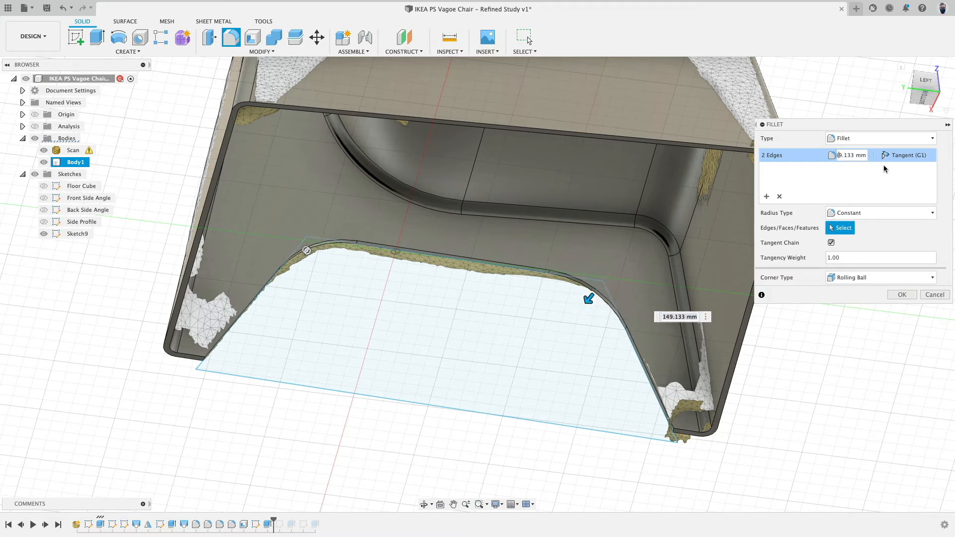
pyautogui.doubleClick(840, 153)
pyautogui.moveTo(801, 130); pyautogui.dragTo(674, 139)
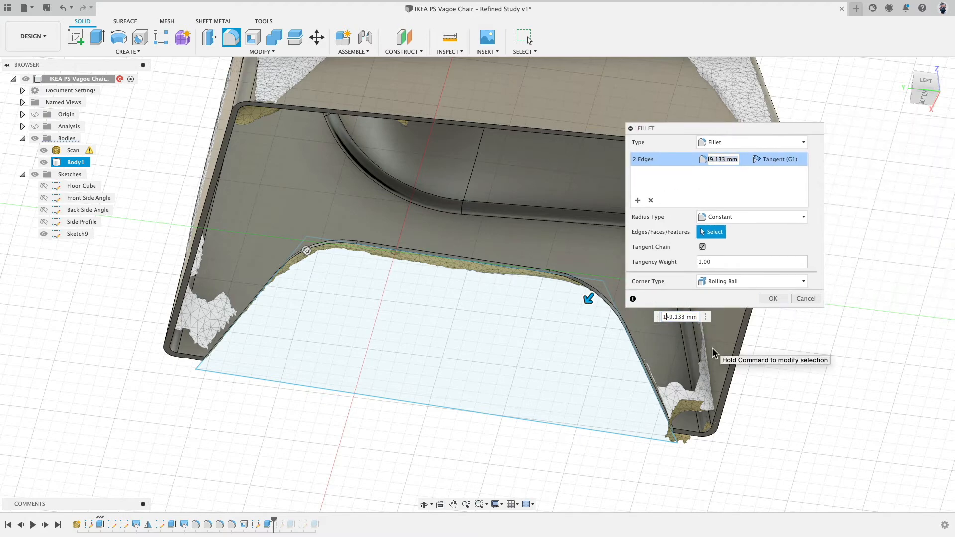
pyautogui.hotkey('shift', 'Right')
pyautogui.hotkey('shift', 'Right')
pyautogui.hotkey('shift', 'Right')
pyautogui.hotkey('shift', 'Right')
pyautogui.hotkey('shift', 'Right')
pyautogui.hotkey('shift', 'Right')
pyautogui.write('50')
pyautogui.click(773, 298)
# Hide the scan and orbit around the body to inspect the filleted leg opening.
pyautogui.keyDown('shift'); pyautogui.moveTo(531, 356); pyautogui.dragTo(664, 392, button='middle'); pyautogui.keyUp('shift')
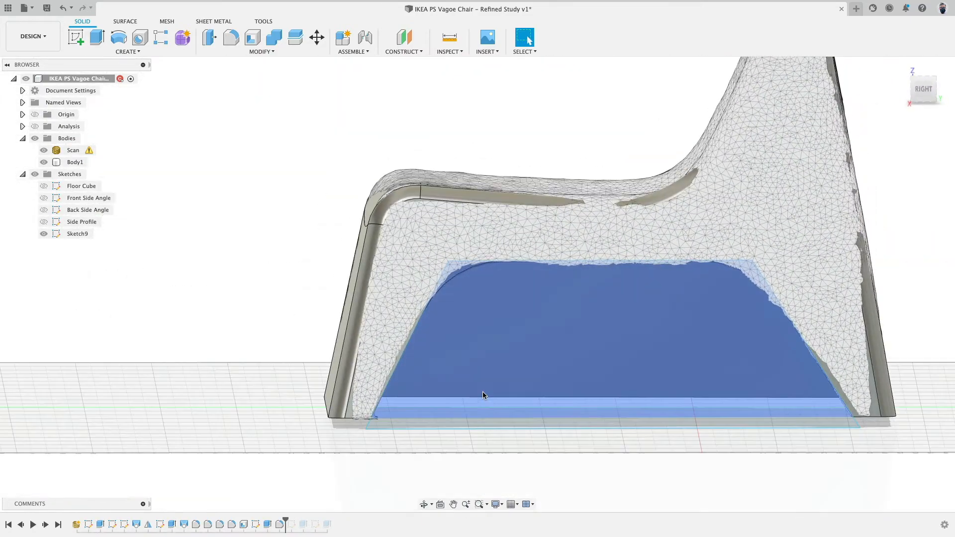
pyautogui.scroll(-5, 298, 343)
pyautogui.click(44, 150)
pyautogui.keyDown('shift'); pyautogui.moveTo(390, 151); pyautogui.dragTo(378, 170, button='middle'); pyautogui.keyUp('shift')
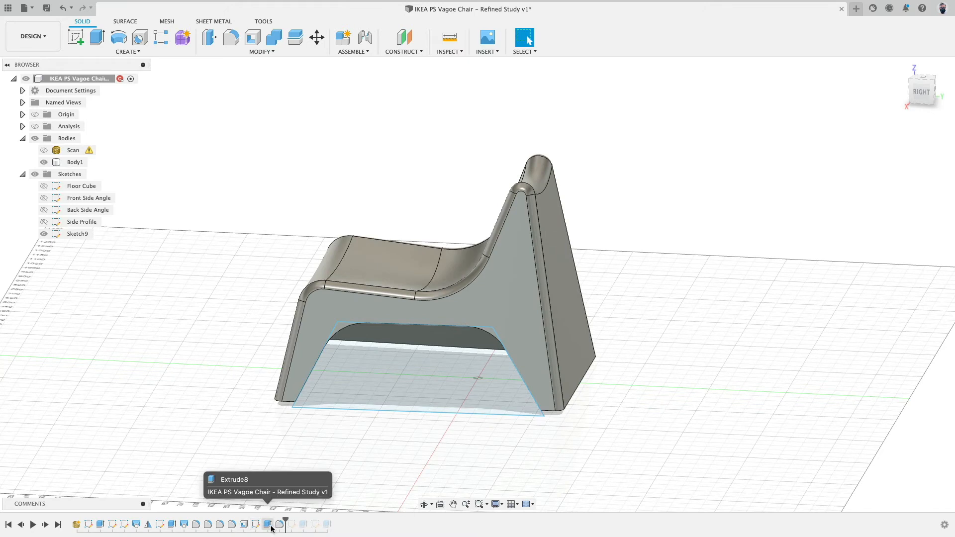
pyautogui.click(43, 161)
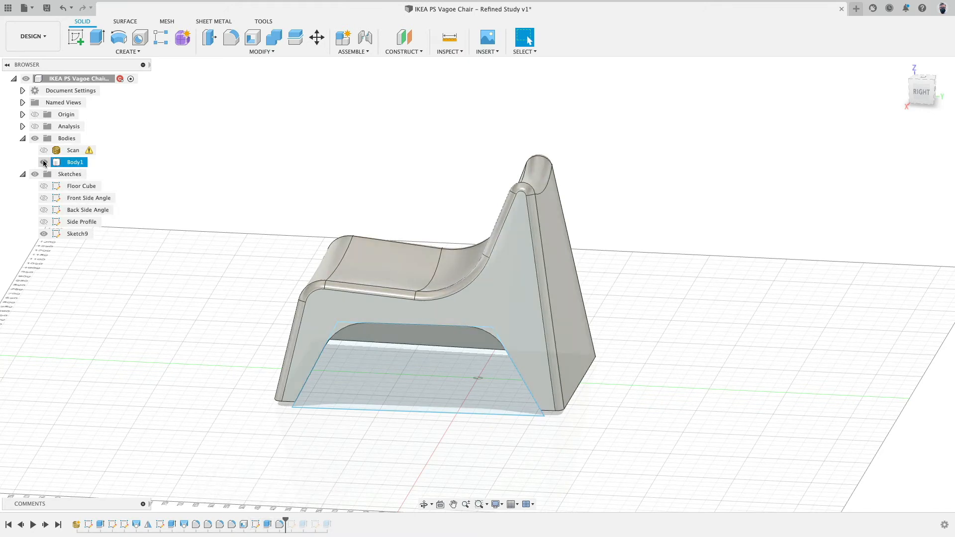
pyautogui.click(43, 161)
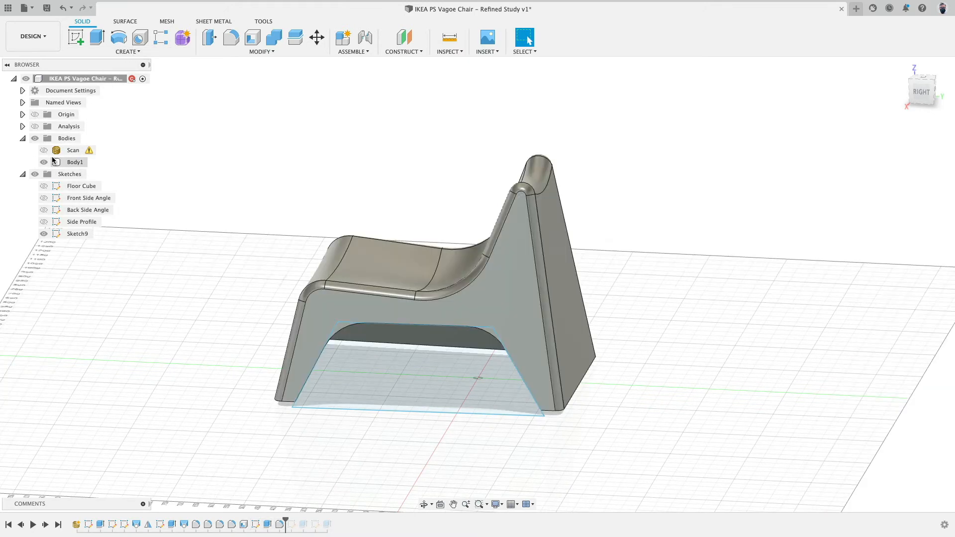
# Mirror the opening extrude-cut and its fillet feature across the chair's mid-plane.
pyautogui.click(127, 51)
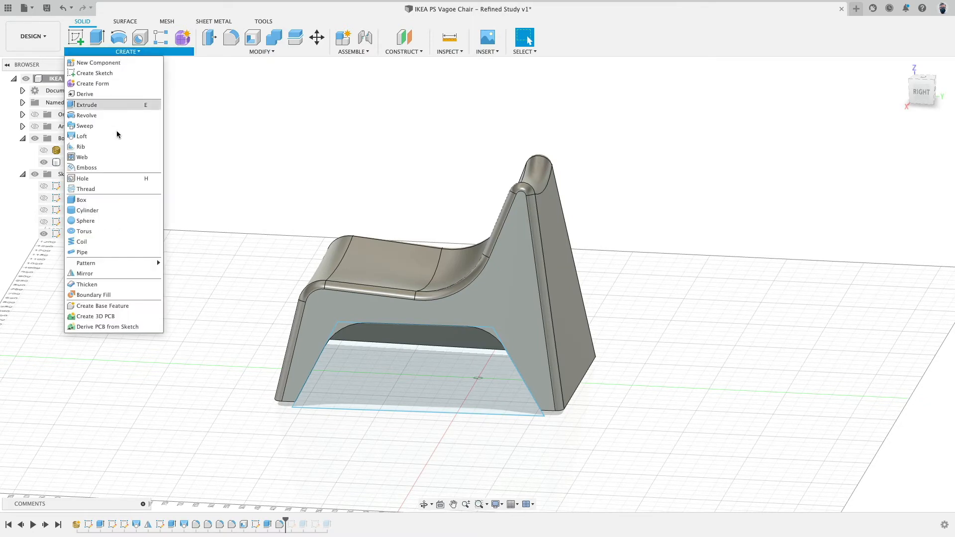
pyautogui.click(105, 273)
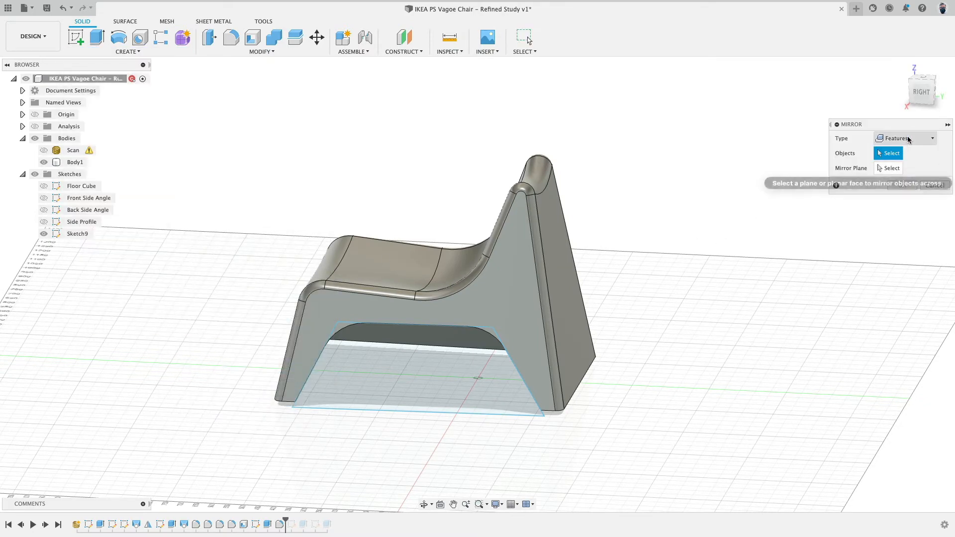
pyautogui.click(268, 523)
pyautogui.keyDown('shift'); pyautogui.moveTo(271, 473); pyautogui.dragTo(378, 408, button='middle'); pyautogui.keyUp('shift')
pyautogui.click(901, 168)
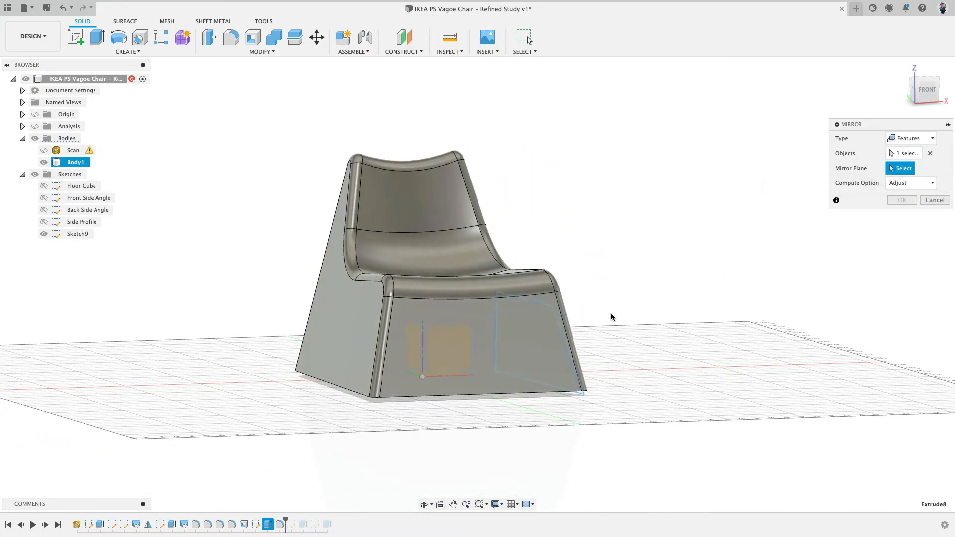
pyautogui.keyDown('shift'); pyautogui.moveTo(610, 313); pyautogui.dragTo(493, 369, button='middle'); pyautogui.keyUp('shift')
pyautogui.click(389, 376)
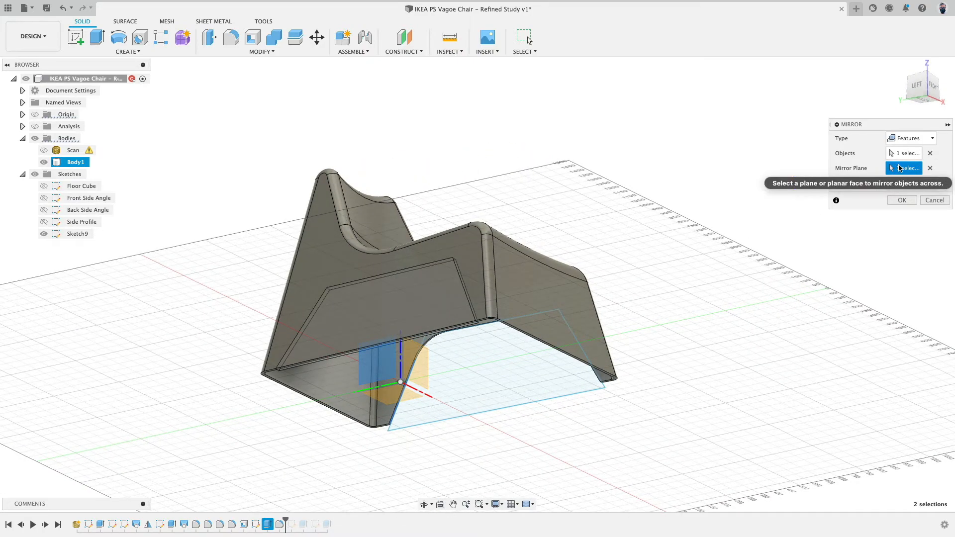
pyautogui.click(906, 154)
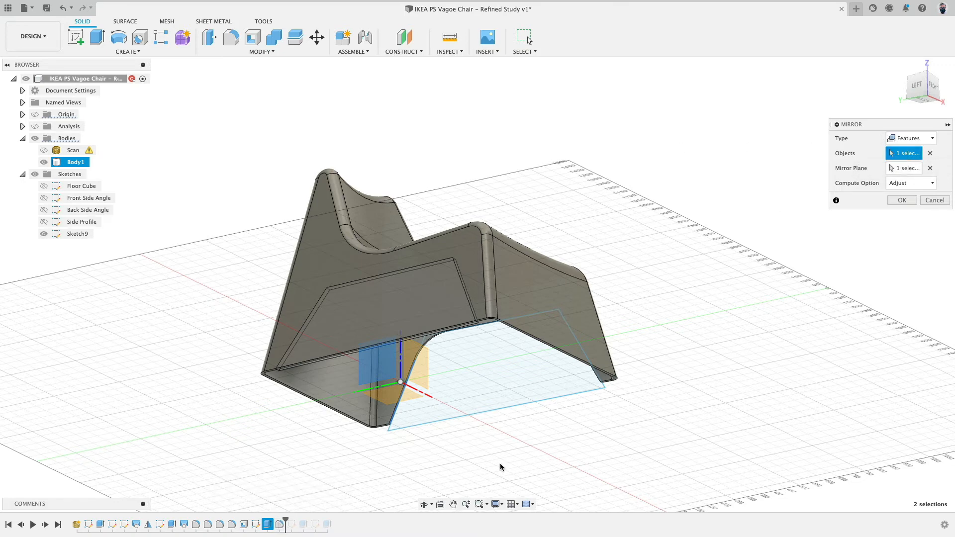
pyautogui.click(279, 524)
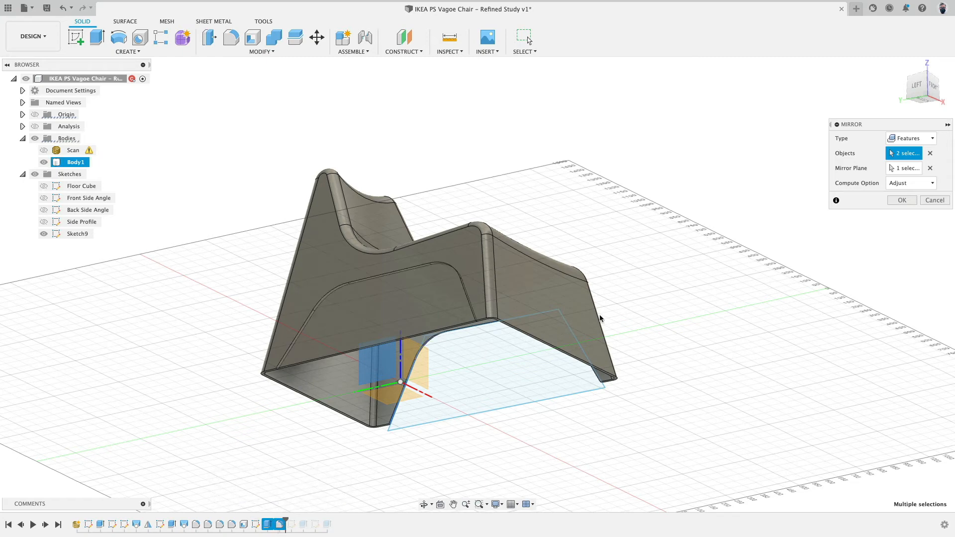
pyautogui.click(901, 200)
# Roll the history marker forward to Sketch6 and review its reference failure warning.
pyautogui.keyDown('shift'); pyautogui.moveTo(678, 219); pyautogui.dragTo(714, 238, button='middle'); pyautogui.keyUp('shift')
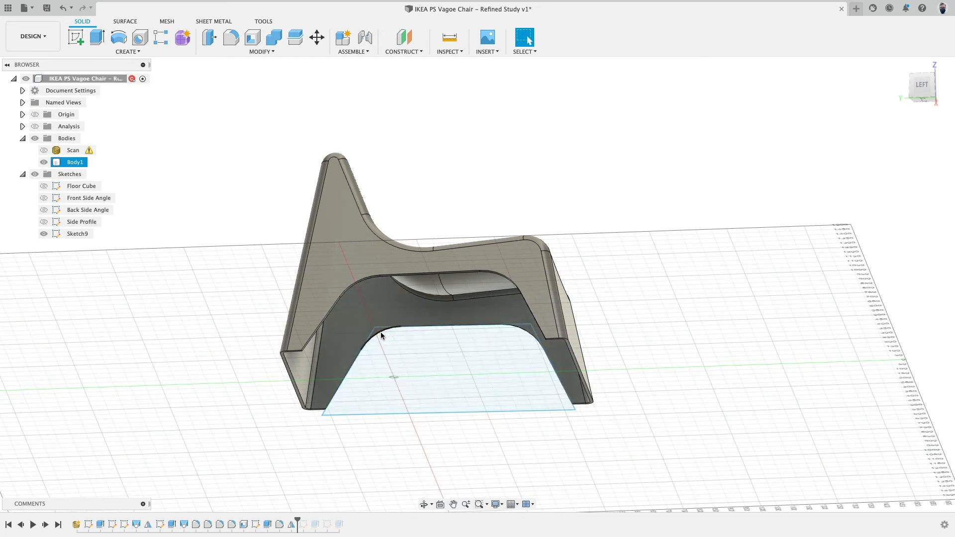
pyautogui.click(393, 340)
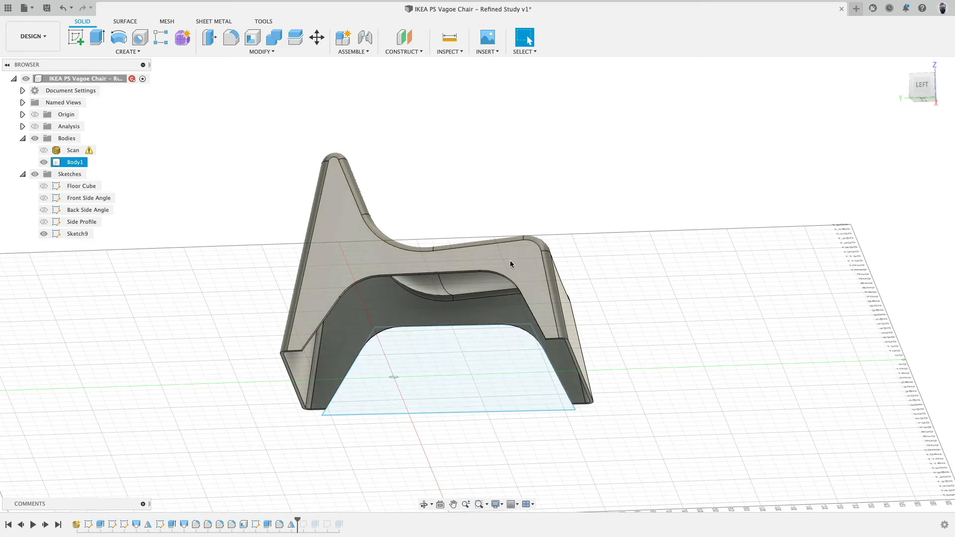
pyautogui.keyDown('shift'); pyautogui.moveTo(689, 245); pyautogui.dragTo(651, 259, button='middle'); pyautogui.keyUp('shift')
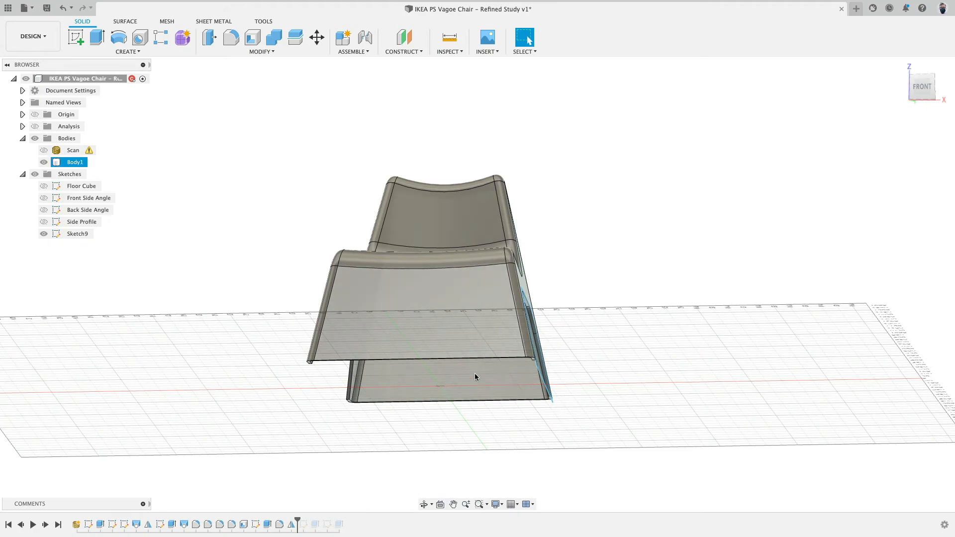
pyautogui.keyDown('shift'); pyautogui.moveTo(468, 428); pyautogui.dragTo(396, 488, button='middle'); pyautogui.keyUp('shift')
pyautogui.moveTo(297, 519); pyautogui.dragTo(307, 520)
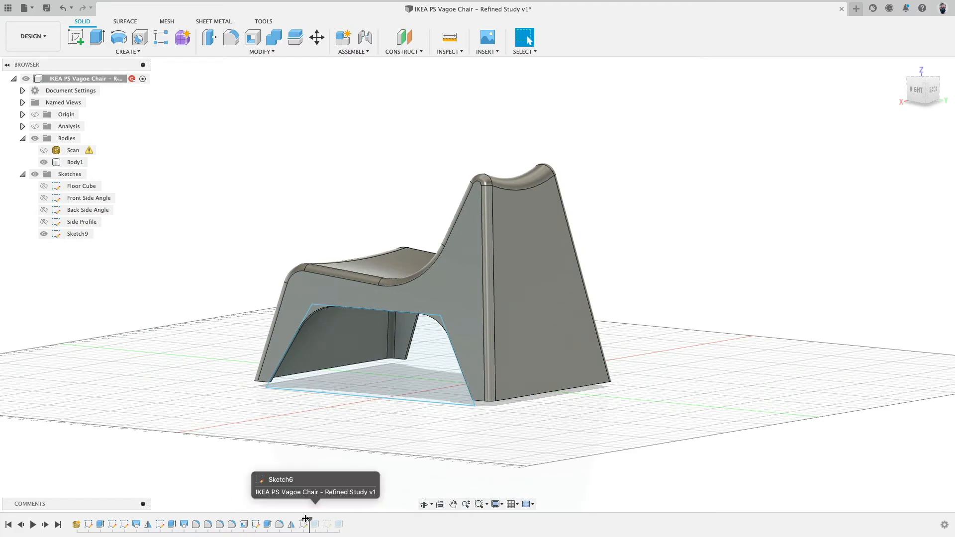
pyautogui.moveTo(300, 470)
pyautogui.keyDown('shift'); pyautogui.mouseDown(button='middle')
pyautogui.moveTo(316, 445)
pyautogui.moveTo(331, 447)
pyautogui.moveTo(257, 463)
pyautogui.moveTo(287, 507)
pyautogui.mouseUp(button='middle'); pyautogui.keyUp('shift')
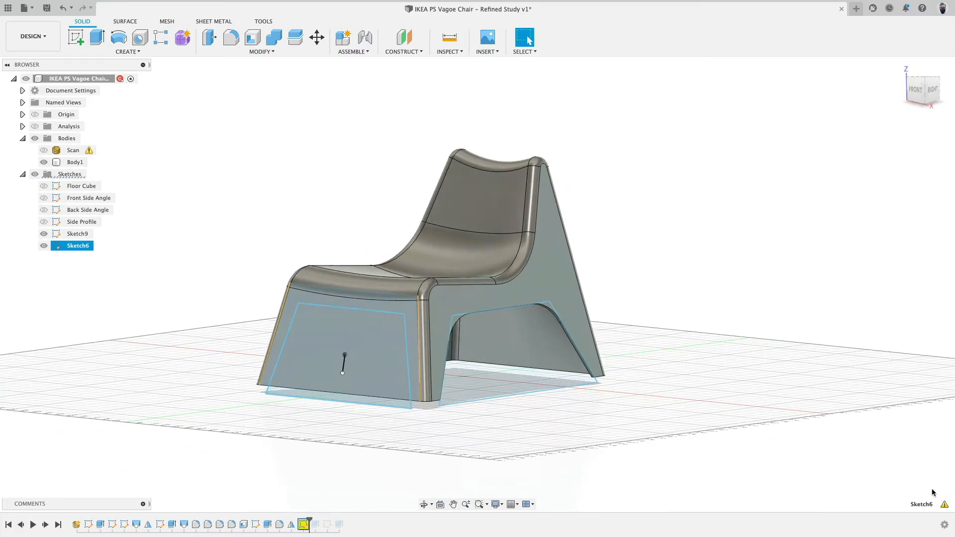
pyautogui.click(944, 504)
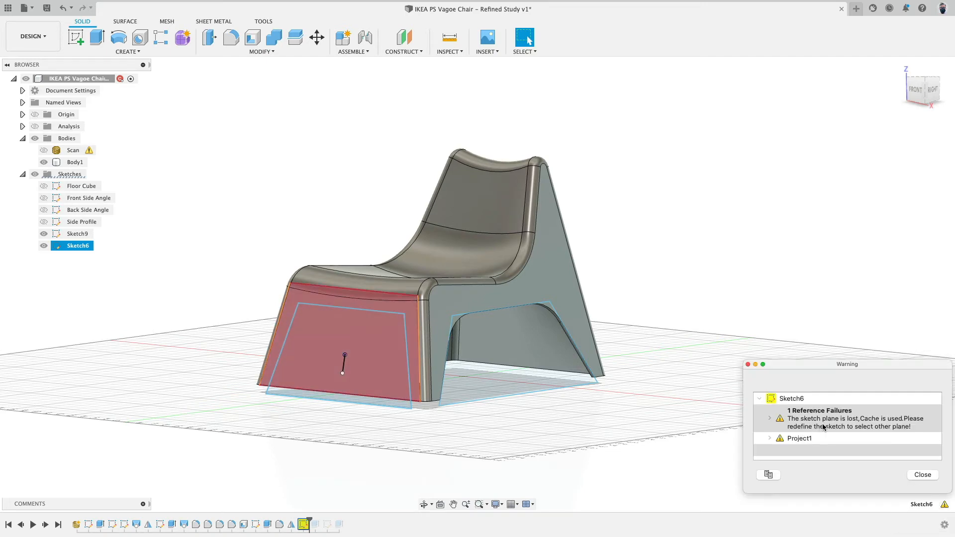
pyautogui.moveTo(715, 277)
pyautogui.keyDown('shift'); pyautogui.mouseDown(button='middle')
pyautogui.moveTo(670, 273)
pyautogui.moveTo(705, 279)
pyautogui.mouseUp(button='middle'); pyautogui.keyUp('shift')
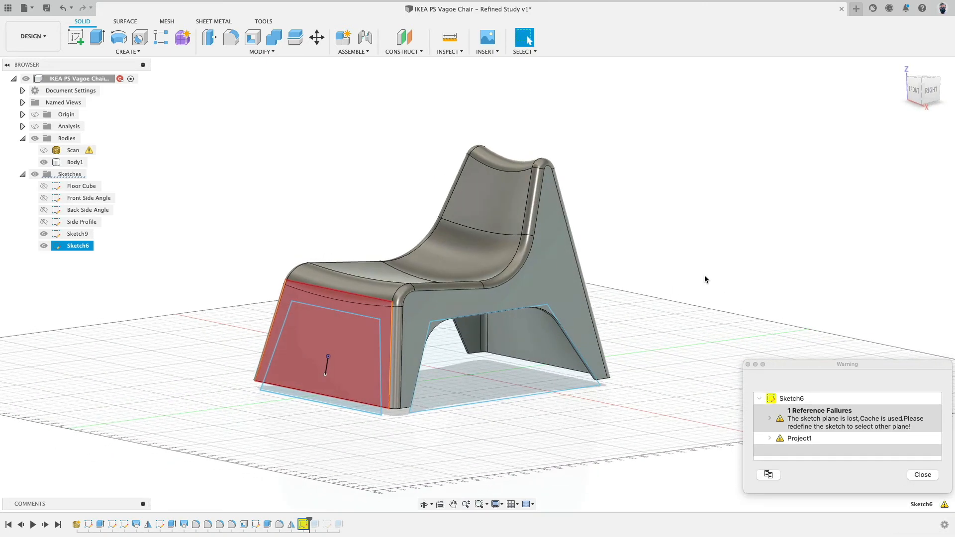
pyautogui.click(921, 475)
# Redefine Sketch6's sketch plane onto the chair's front face.
pyautogui.rightClick(302, 525)
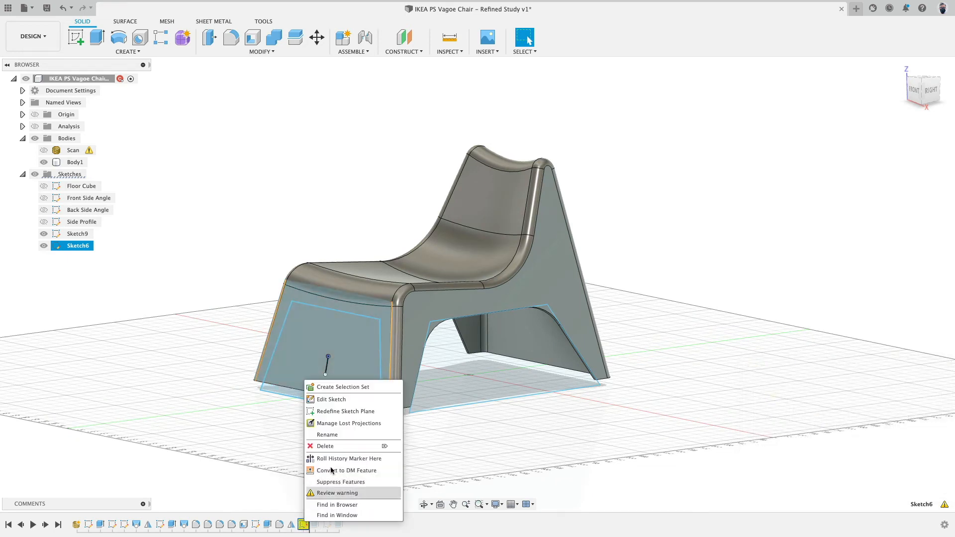
pyautogui.click(365, 411)
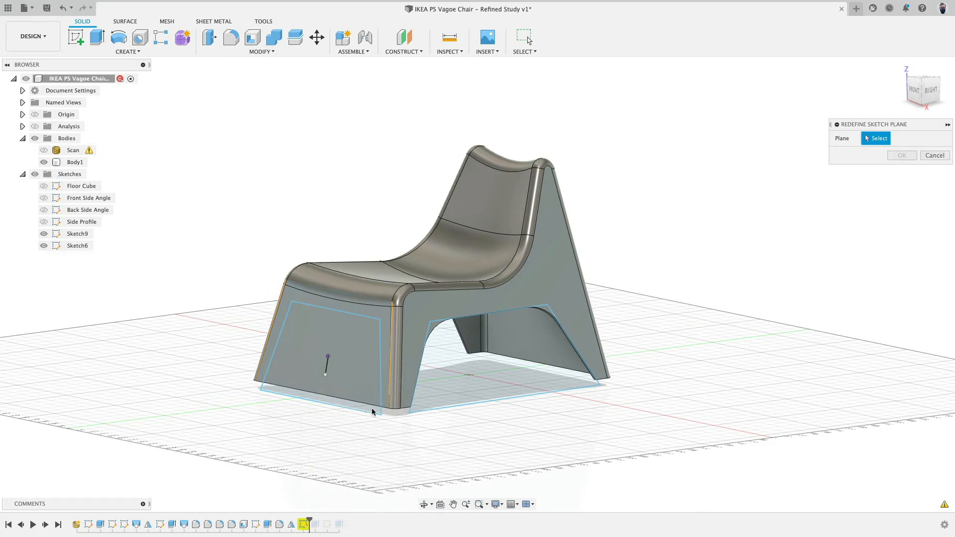
pyautogui.click(385, 323)
pyautogui.click(902, 155)
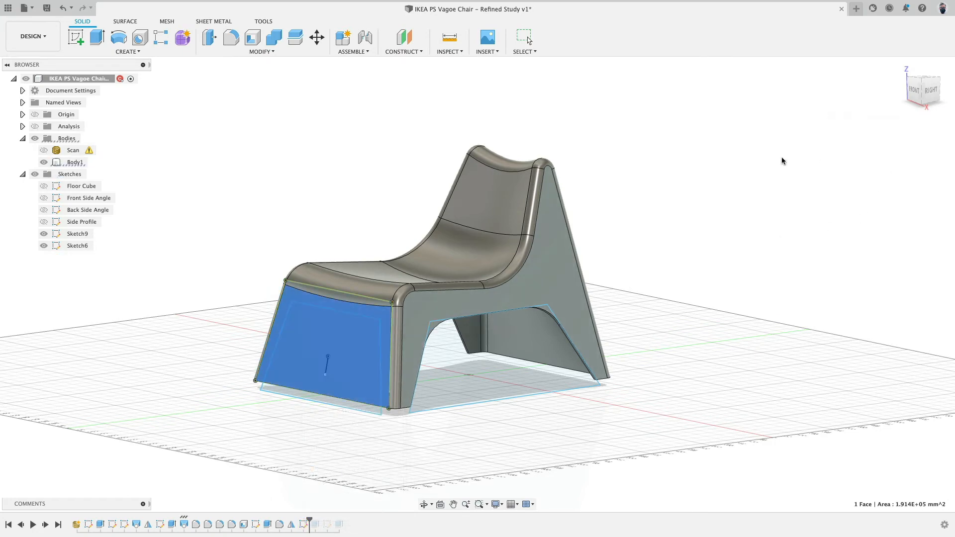
# Edit Sketch6 with the body hidden and delete the four outer outline lines around the front profile.
pyautogui.doubleClick(303, 523)
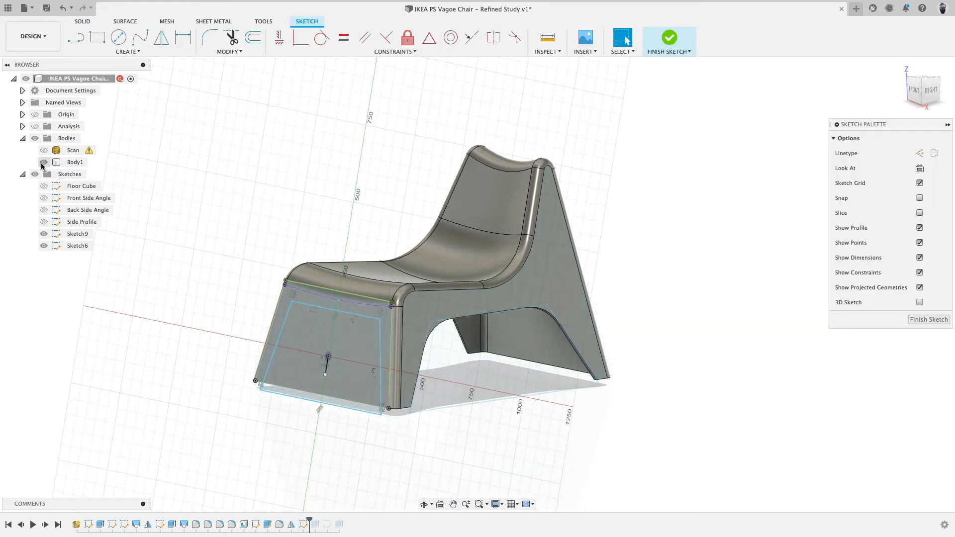
pyautogui.click(44, 162)
pyautogui.scroll(3, 303, 267)
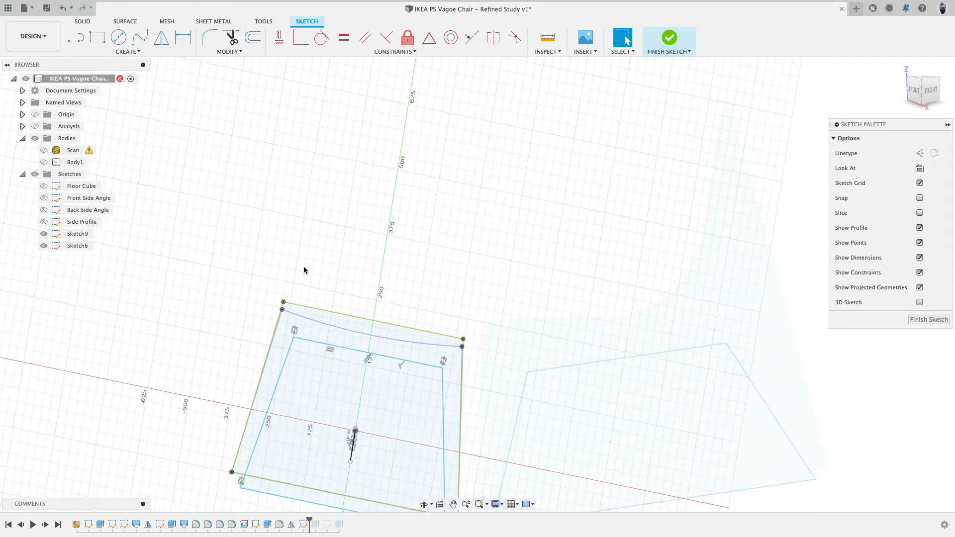
pyautogui.click(389, 323)
pyautogui.press('Delete')
pyautogui.click(394, 339)
pyautogui.press('Delete')
pyautogui.scroll(-3, 474, 355)
pyautogui.scroll(-1, 474, 355)
pyautogui.click(466, 367)
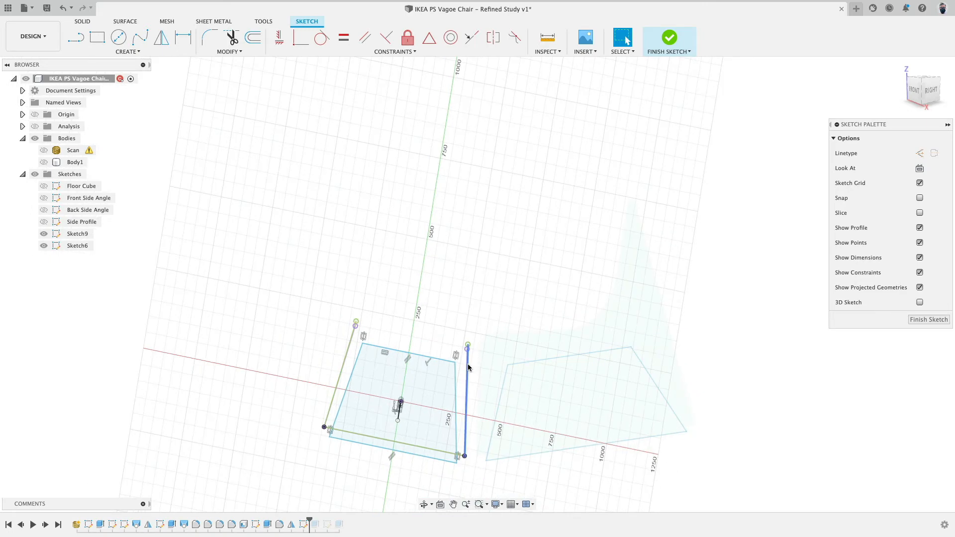
pyautogui.press('Delete')
pyautogui.click(420, 451)
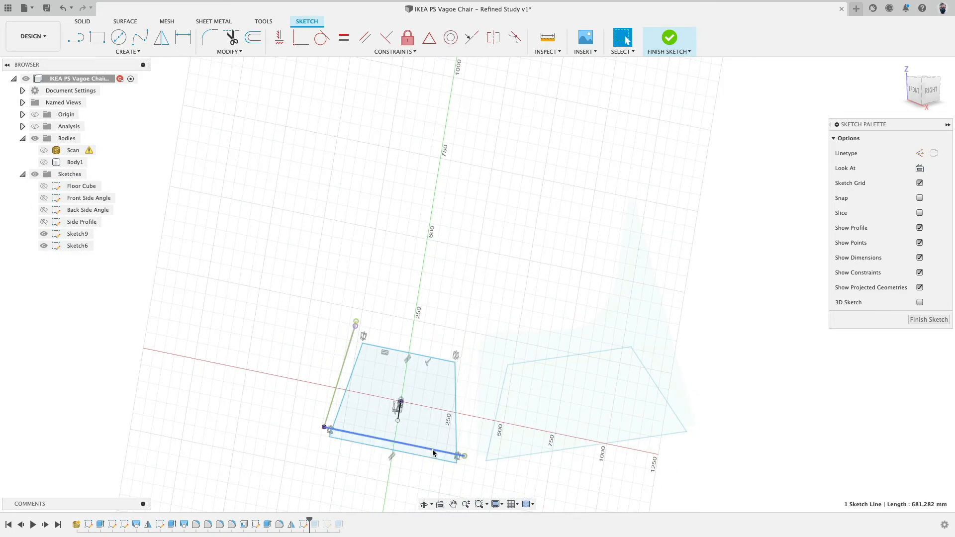
pyautogui.press('Delete')
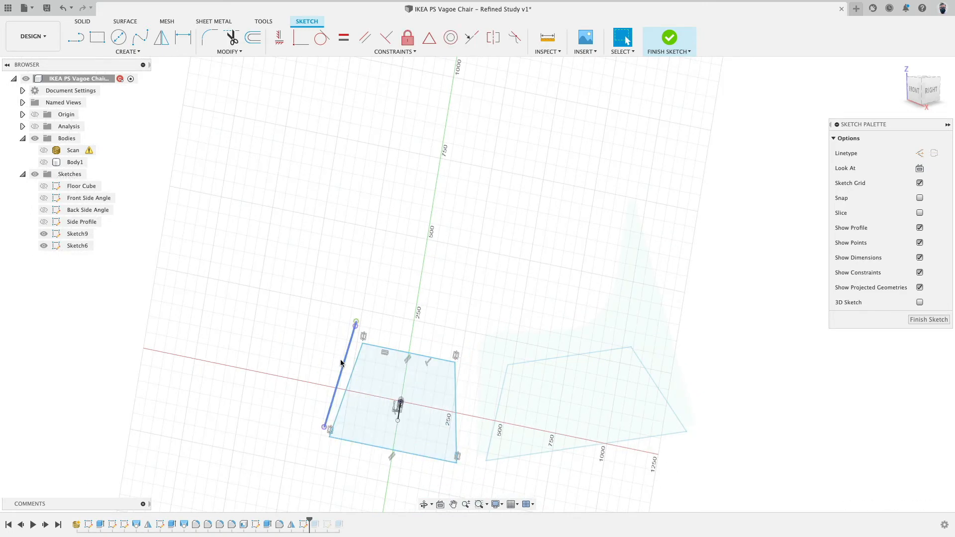
pyautogui.click(343, 363)
pyautogui.press('Delete')
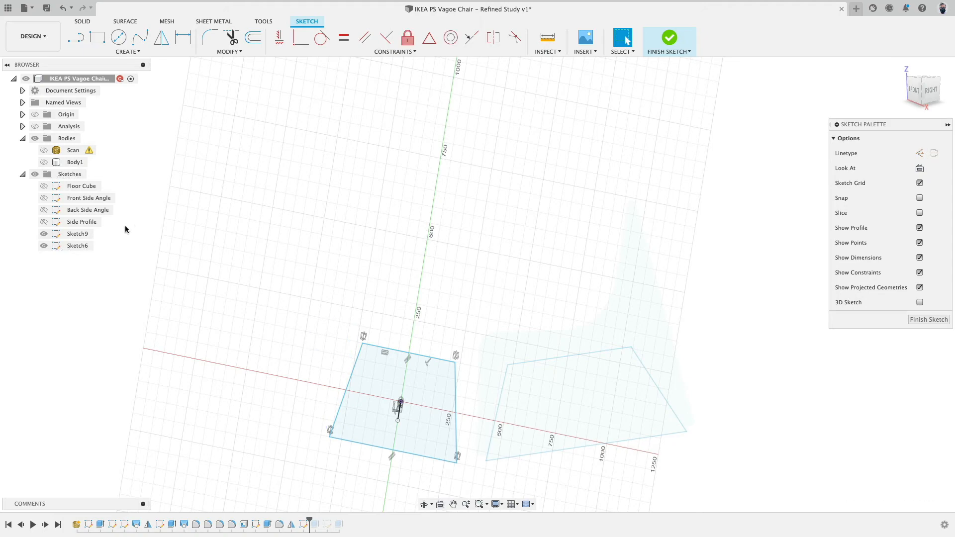
# Show the scan and finish the sketch.
pyautogui.click(43, 150)
pyautogui.moveTo(401, 210)
pyautogui.keyDown('shift'); pyautogui.mouseDown(button='middle')
pyautogui.moveTo(388, 179)
pyautogui.moveTo(383, 213)
pyautogui.moveTo(356, 207)
pyautogui.moveTo(388, 207)
pyautogui.mouseUp(button='middle'); pyautogui.keyUp('shift')
pyautogui.click(673, 40)
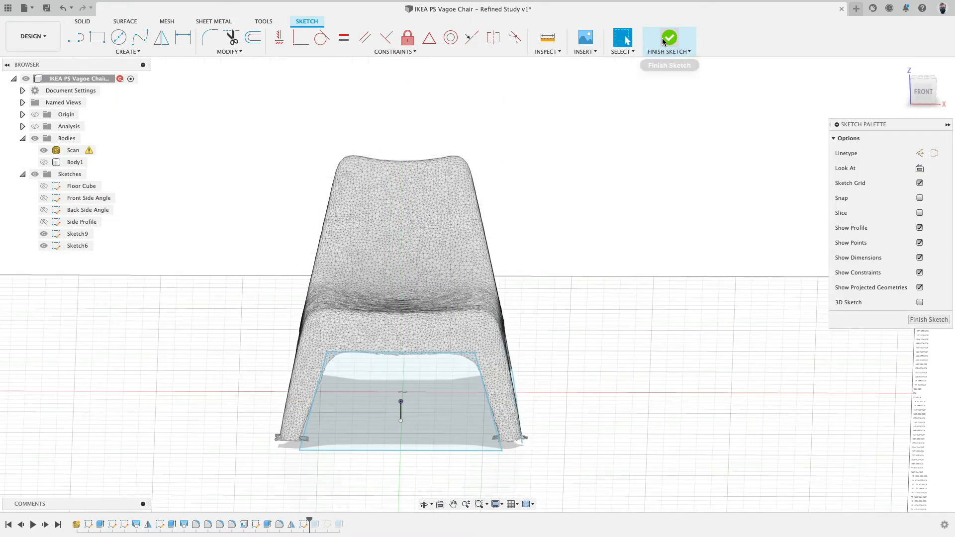
# Roll the history marker forward one feature and show the chair body again.
pyautogui.keyDown('shift'); pyautogui.moveTo(646, 358); pyautogui.dragTo(425, 391, button='middle'); pyautogui.keyUp('shift')
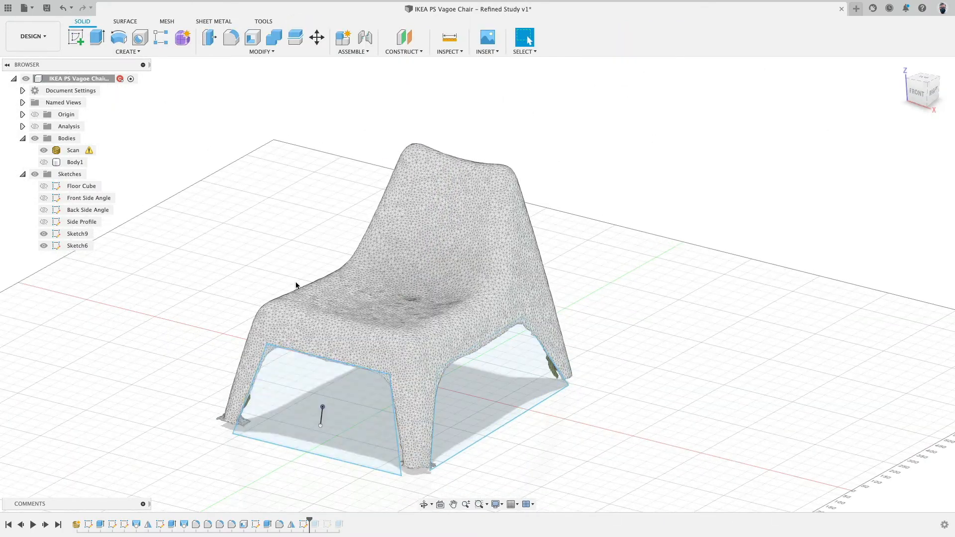
pyautogui.keyDown('shift'); pyautogui.moveTo(524, 187); pyautogui.dragTo(608, 174, button='middle'); pyautogui.keyUp('shift')
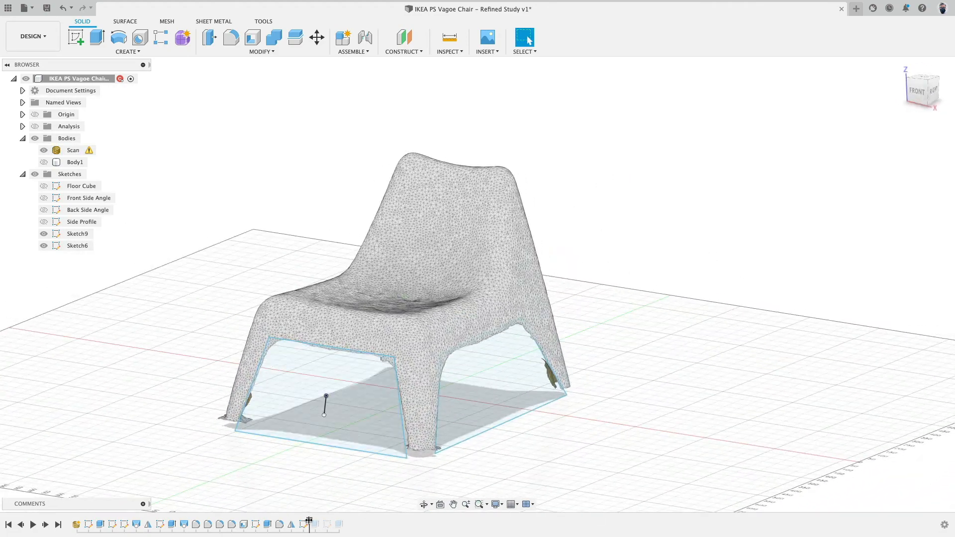
pyautogui.moveTo(309, 520); pyautogui.dragTo(320, 520)
pyautogui.click(43, 162)
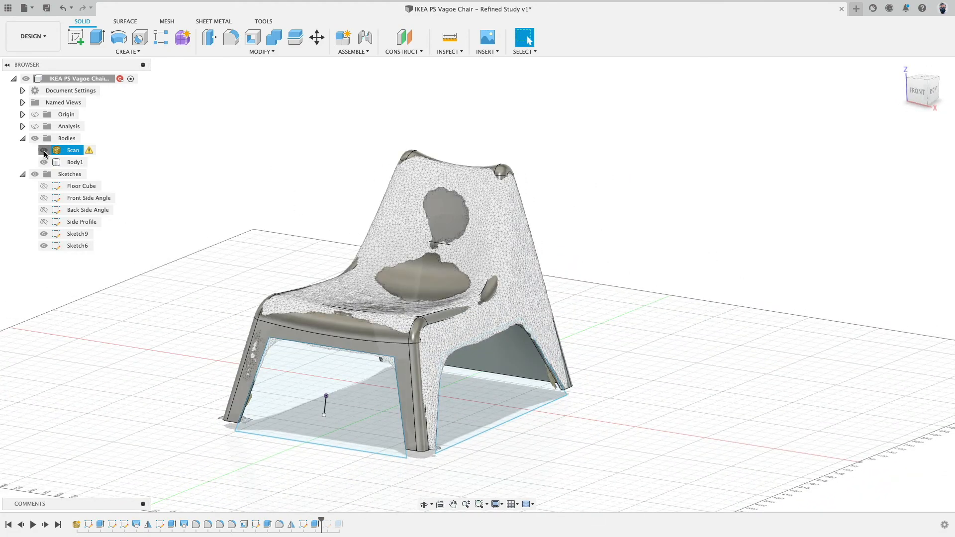
# With the scan hidden, relink Sketch7's lost projected face to the chair's back face using Manage Lost Projections.
pyautogui.click(44, 150)
pyautogui.keyDown('shift'); pyautogui.moveTo(234, 206); pyautogui.dragTo(115, 217, button='middle'); pyautogui.keyUp('shift')
pyautogui.moveTo(319, 521); pyautogui.dragTo(328, 530)
pyautogui.rightClick(328, 524)
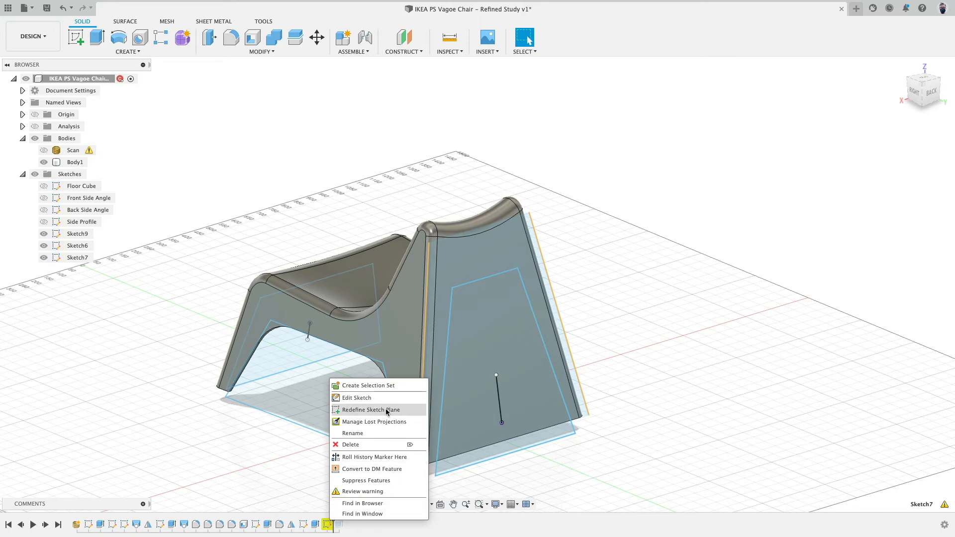
pyautogui.click(390, 423)
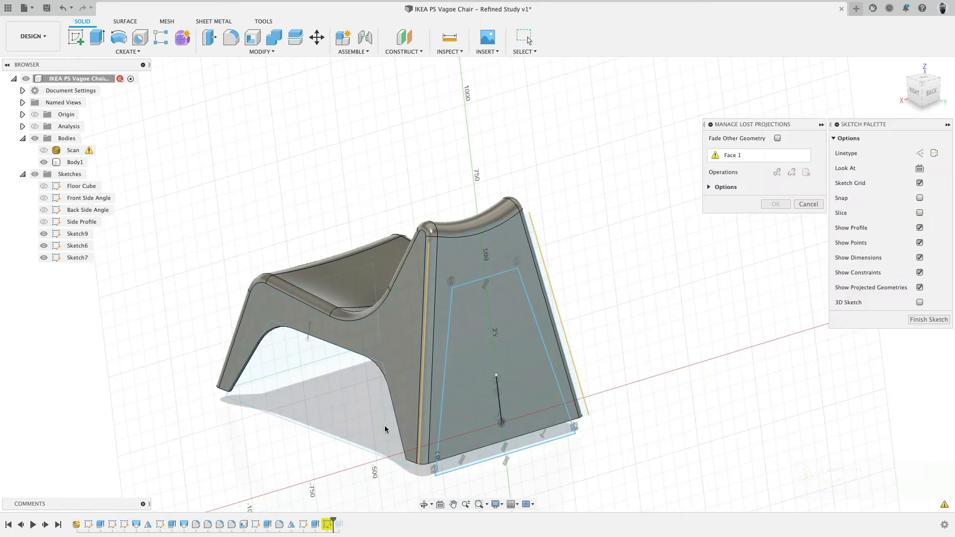
pyautogui.click(708, 187)
pyautogui.click(724, 156)
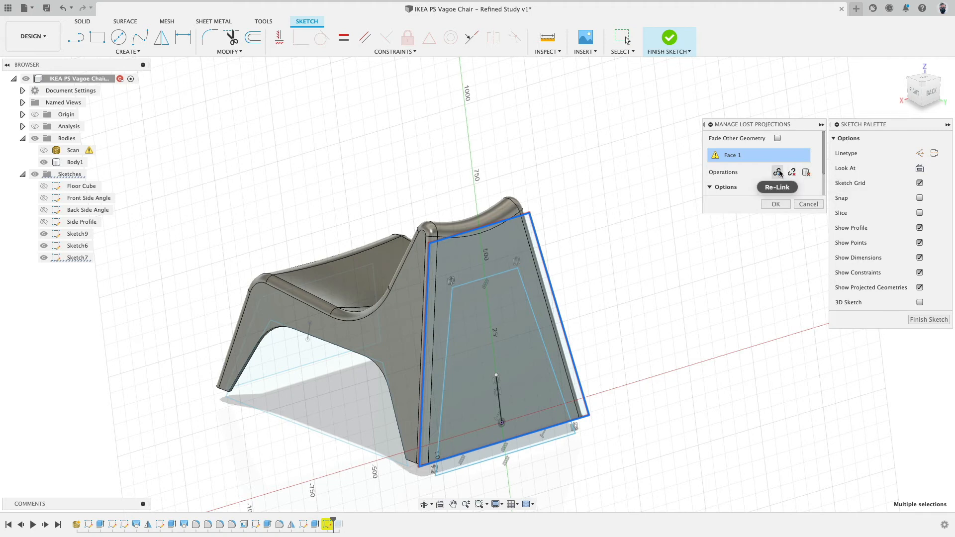
pyautogui.click(512, 241)
pyautogui.click(776, 205)
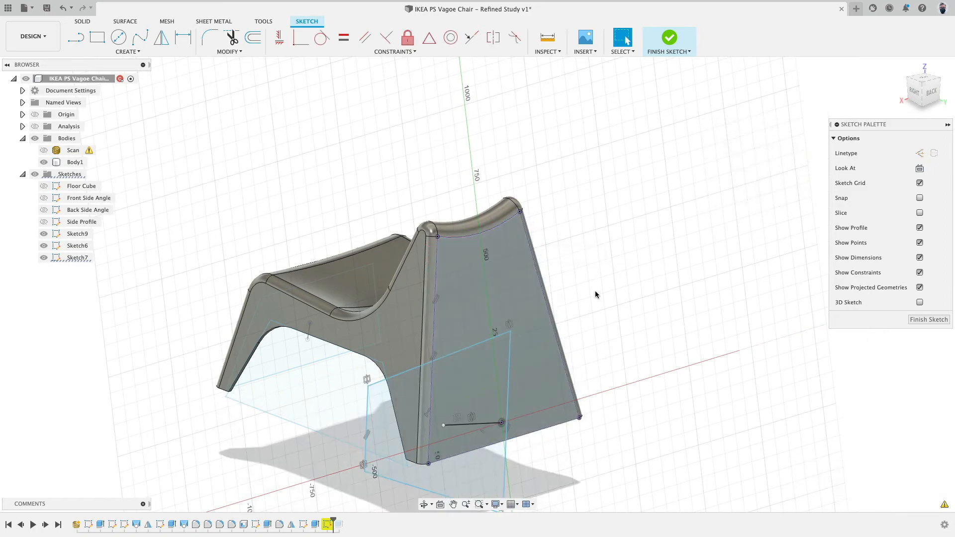
# Finish the Sketch7 edit.
pyautogui.moveTo(595, 290)
pyautogui.keyDown('shift'); pyautogui.mouseDown(button='middle')
pyautogui.moveTo(622, 283)
pyautogui.moveTo(599, 303)
pyautogui.mouseUp(button='middle'); pyautogui.keyUp('shift')
pyautogui.moveTo(675, 321); pyautogui.dragTo(594, 253, button='middle')
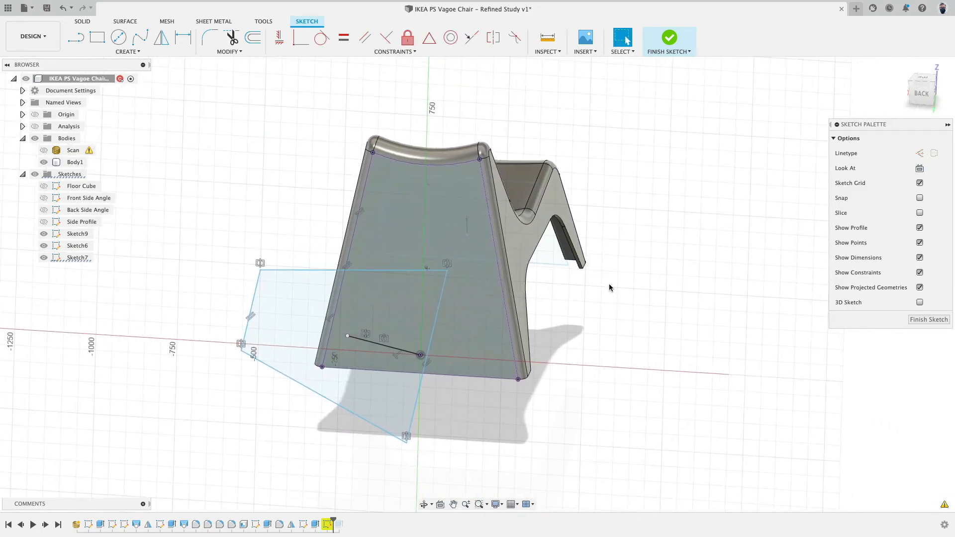
pyautogui.click(670, 37)
# Redefine Sketch7's sketch plane onto the chair's back face.
pyautogui.moveTo(309, 196)
pyautogui.keyDown('shift'); pyautogui.mouseDown(button='middle')
pyautogui.moveTo(304, 213)
pyautogui.moveTo(336, 430)
pyautogui.mouseUp(button='middle'); pyautogui.keyUp('shift')
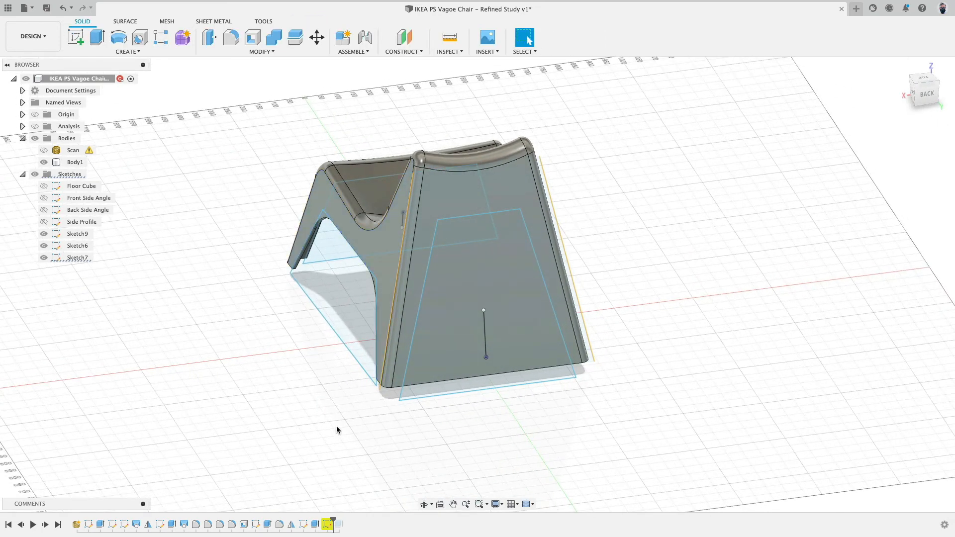
pyautogui.rightClick(328, 525)
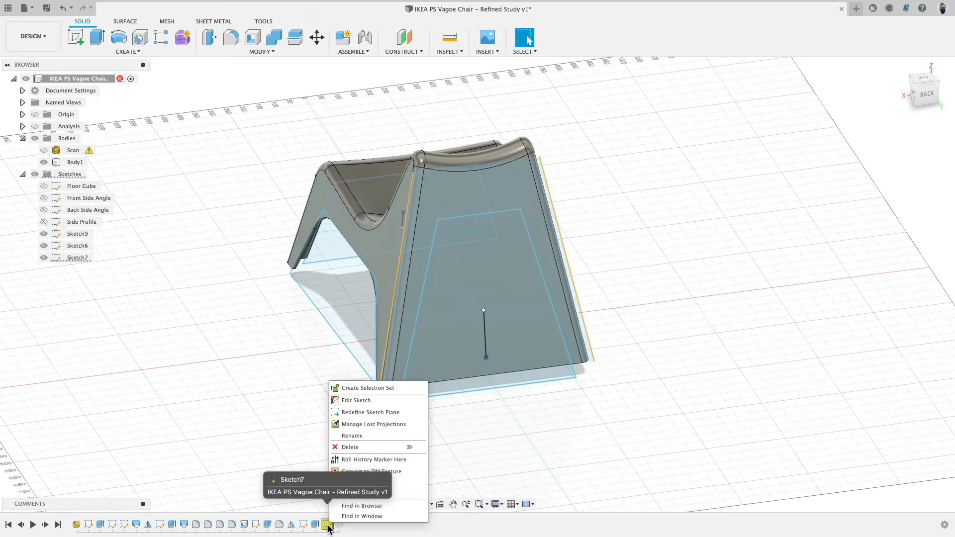
pyautogui.click(364, 417)
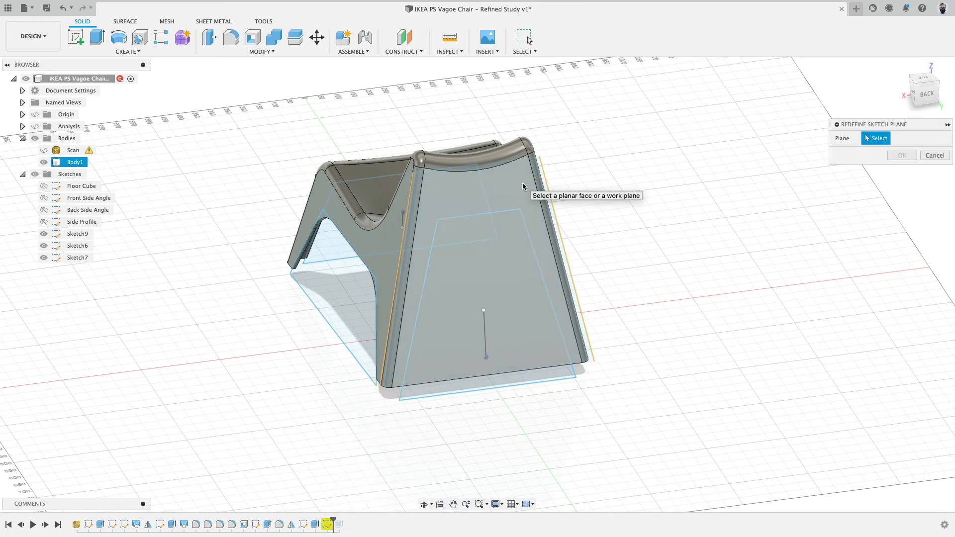
pyautogui.click(522, 183)
pyautogui.click(900, 156)
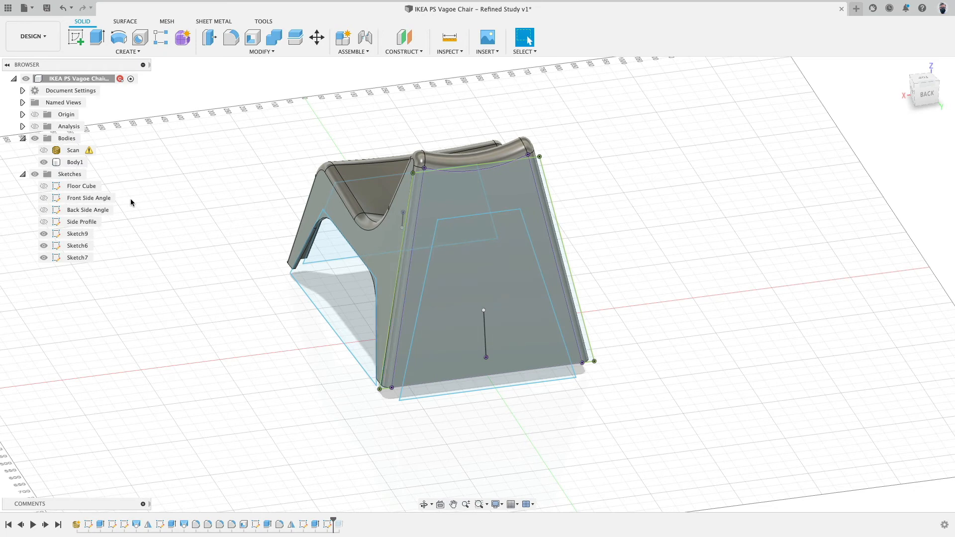
# Edit Sketch7 with the body hidden, delete the six outer outline lines around the back profile, and finish the sketch.
pyautogui.rightClick(325, 526)
pyautogui.click(363, 422)
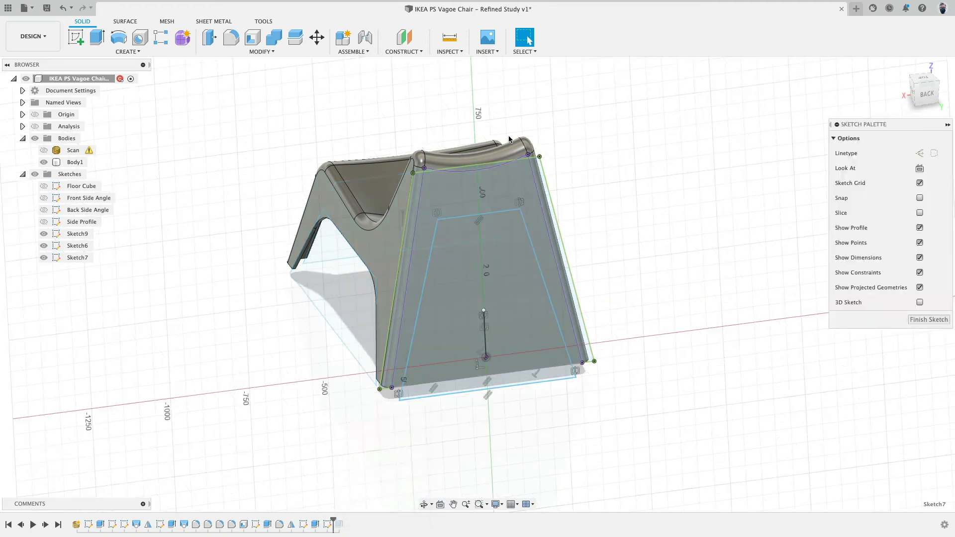
pyautogui.click(44, 163)
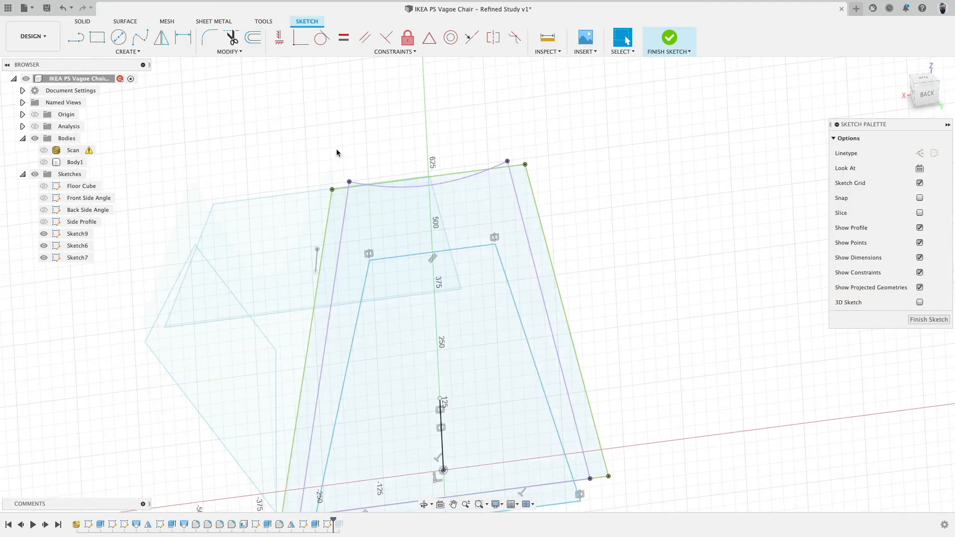
pyautogui.click(384, 181)
pyautogui.press('Delete')
pyautogui.click(345, 204)
pyautogui.press('Delete')
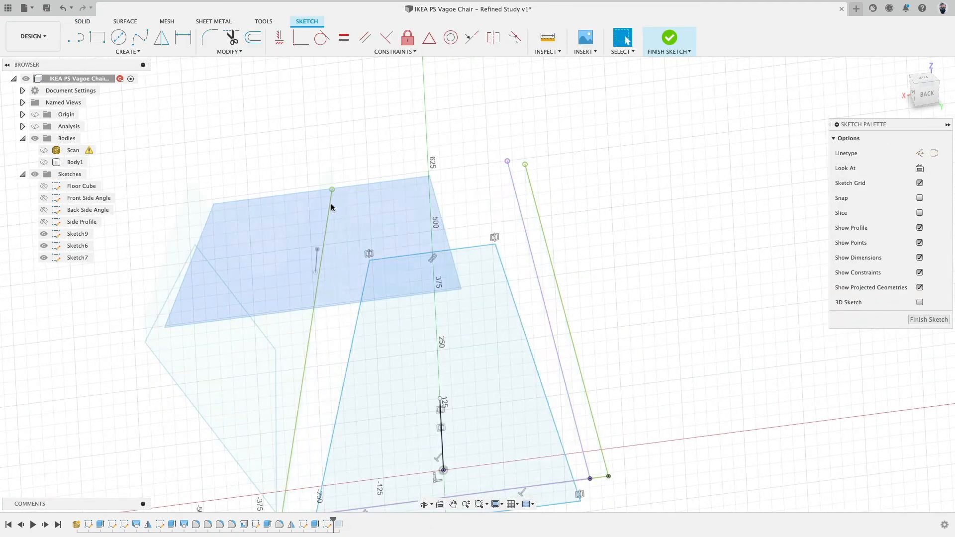
pyautogui.click(330, 203)
pyautogui.press('Delete')
pyautogui.click(515, 200)
pyautogui.press('Delete')
pyautogui.click(534, 198)
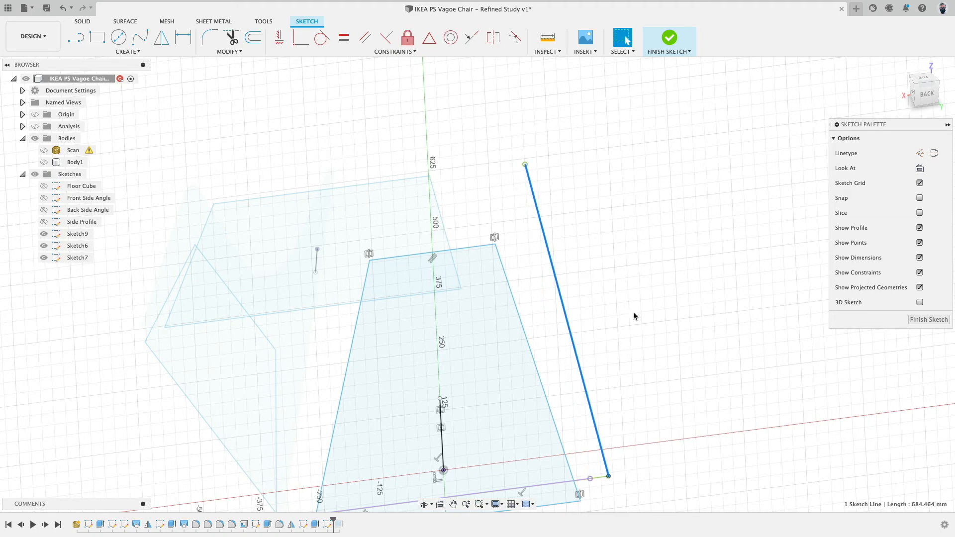
pyautogui.press('Delete')
pyautogui.click(601, 479)
pyautogui.press('Delete')
pyautogui.scroll(-5, 610, 321)
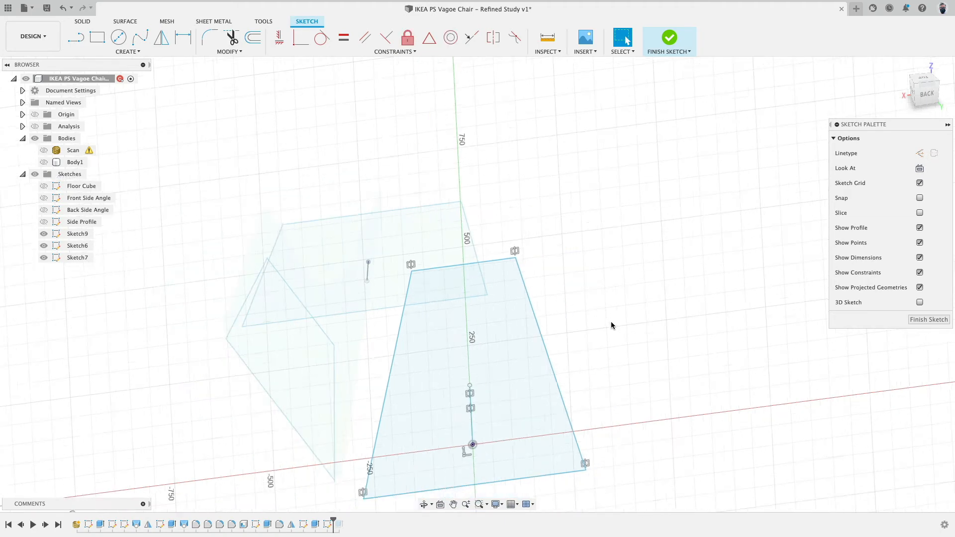
pyautogui.click(664, 40)
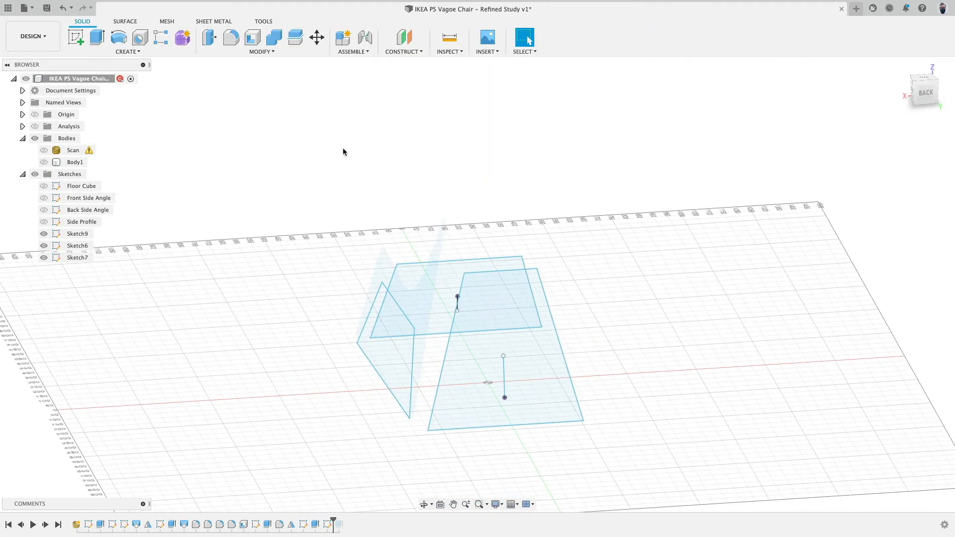
# Compare the body against the scan, then hide the scan and the sketches folder and zoom to the back opening.
pyautogui.click(47, 151)
pyautogui.keyDown('shift'); pyautogui.moveTo(279, 203); pyautogui.dragTo(104, 171, button='middle'); pyautogui.keyUp('shift')
pyautogui.click(43, 162)
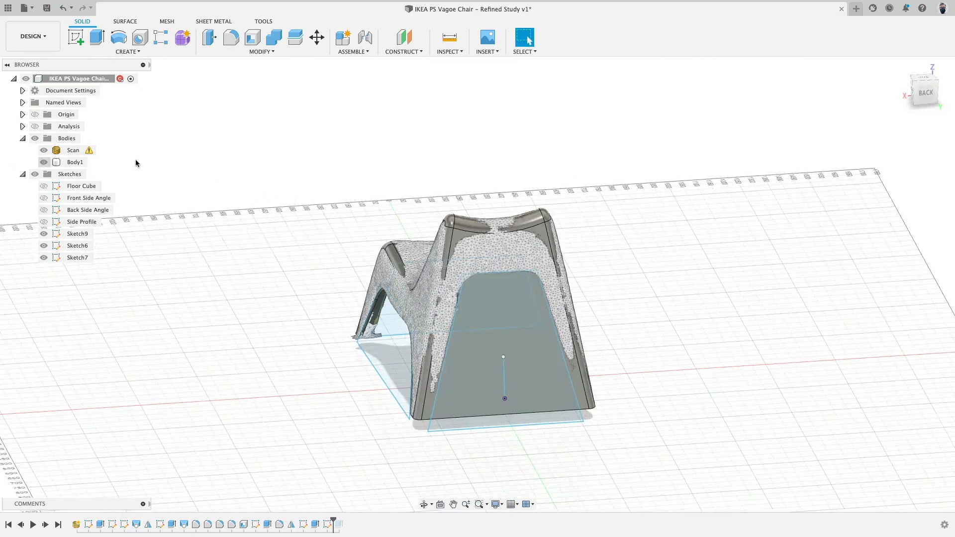
pyautogui.keyDown('shift'); pyautogui.moveTo(650, 180); pyautogui.dragTo(572, 184, button='middle'); pyautogui.keyUp('shift')
pyautogui.click(43, 150)
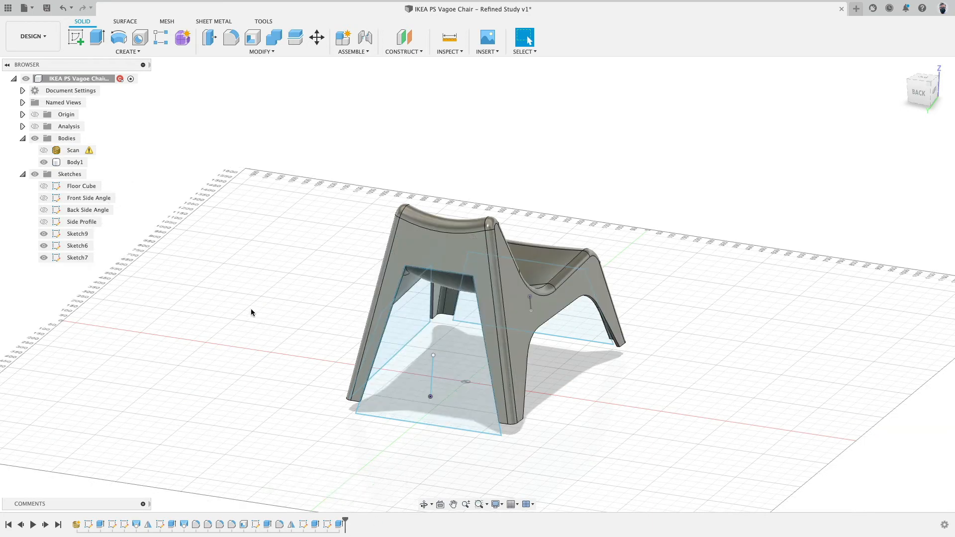
pyautogui.click(35, 174)
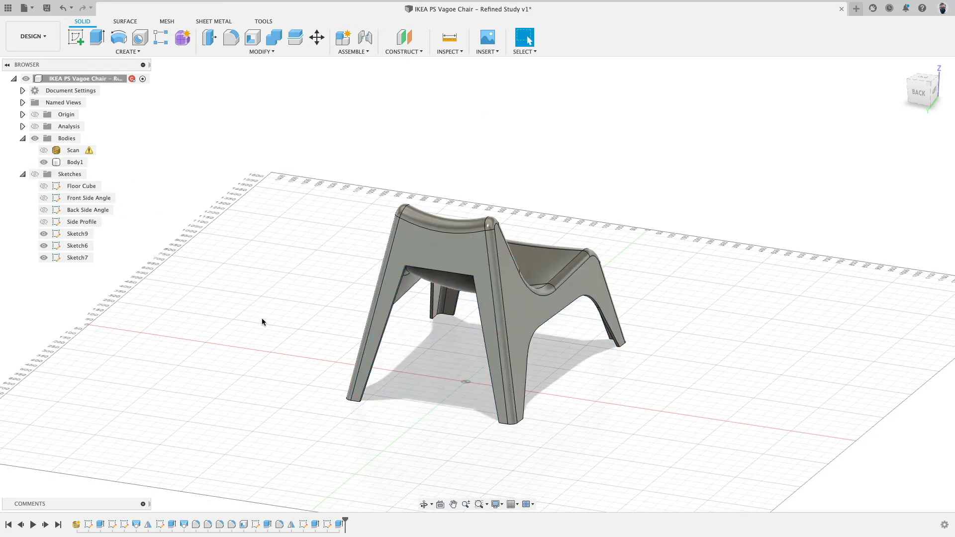
pyautogui.moveTo(262, 322)
pyautogui.keyDown('shift'); pyautogui.mouseDown(button='middle')
pyautogui.moveTo(269, 303)
pyautogui.moveTo(297, 296)
pyautogui.moveTo(295, 276)
pyautogui.moveTo(305, 297)
pyautogui.moveTo(343, 285)
pyautogui.mouseUp(button='middle'); pyautogui.keyUp('shift')
pyautogui.scroll(6, 530, 243)
pyautogui.keyDown('shift'); pyautogui.moveTo(529, 243); pyautogui.dragTo(483, 273, button='middle'); pyautogui.keyUp('shift')
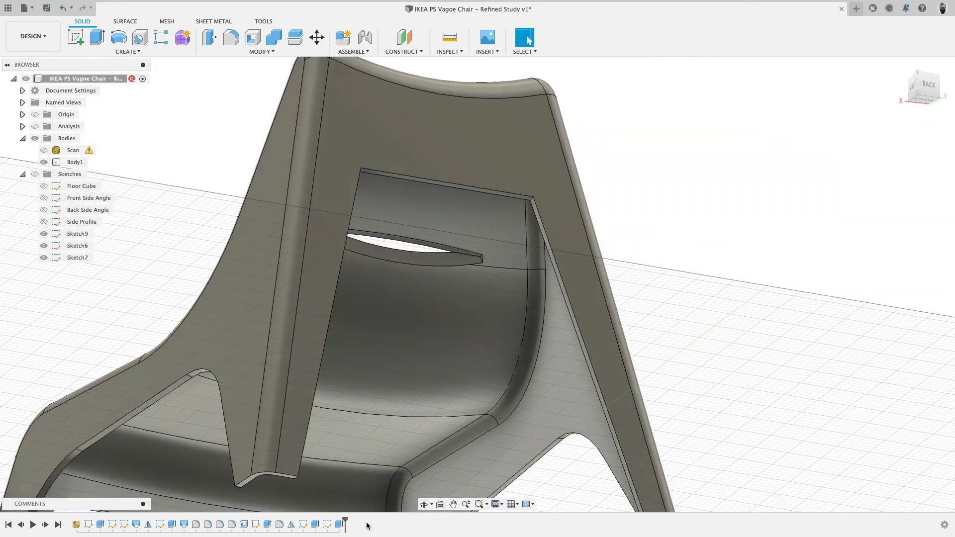
# Set the back opening cut extrusion's distance to about -18.9 mm.
pyautogui.doubleClick(338, 525)
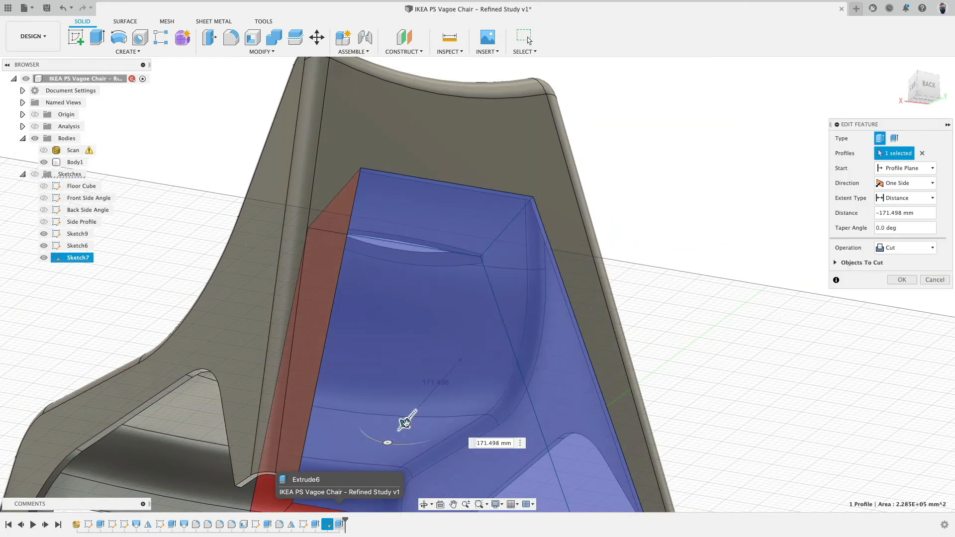
pyautogui.moveTo(456, 384); pyautogui.dragTo(465, 382)
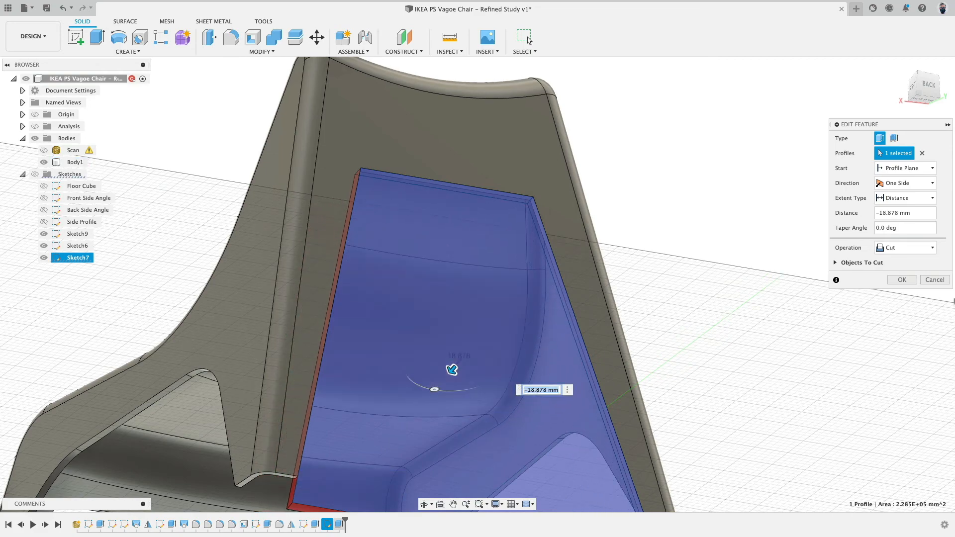
pyautogui.click(908, 283)
# Fillet the four edges around the back opening with a 50 mm radius.
pyautogui.scroll(-5, 708, 286)
pyautogui.keyDown('shift'); pyautogui.moveTo(708, 286); pyautogui.dragTo(885, 277, button='middle'); pyautogui.keyUp('shift')
pyautogui.click(231, 37)
pyautogui.scroll(5, 356, 323)
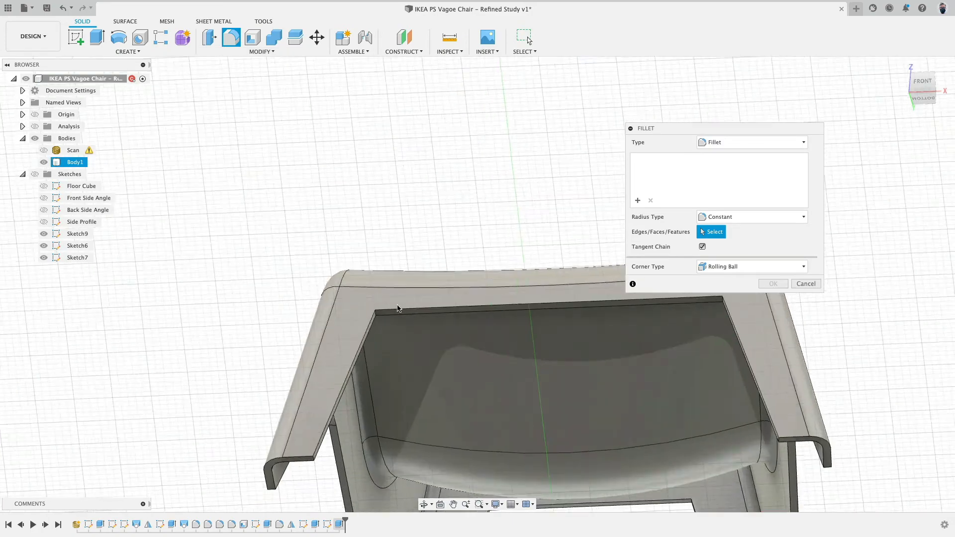
pyautogui.click(355, 321)
pyautogui.scroll(-5, 403, 353)
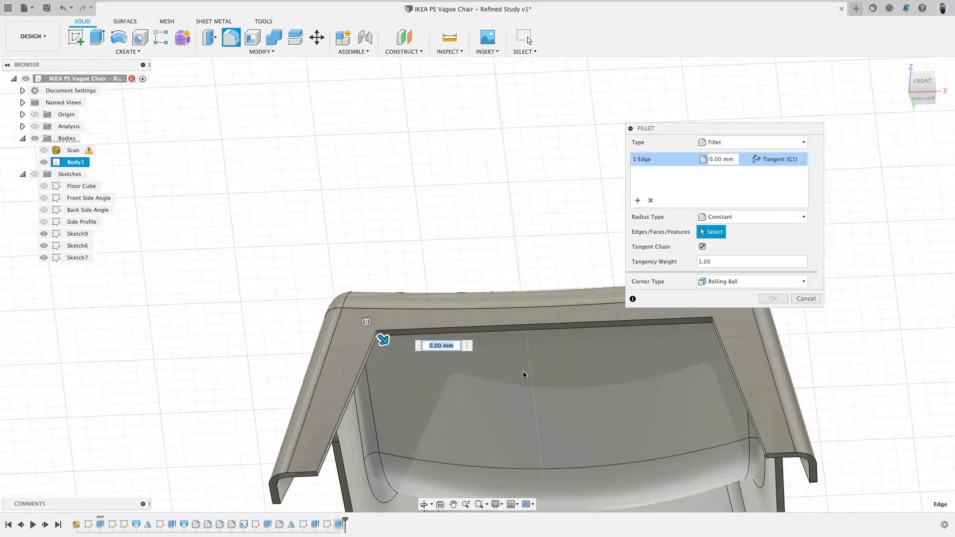
pyautogui.keyDown('shift'); pyautogui.moveTo(523, 371); pyautogui.dragTo(533, 298, button='middle'); pyautogui.keyUp('shift')
pyautogui.scroll(2, 534, 298)
pyautogui.scroll(2, 533, 298)
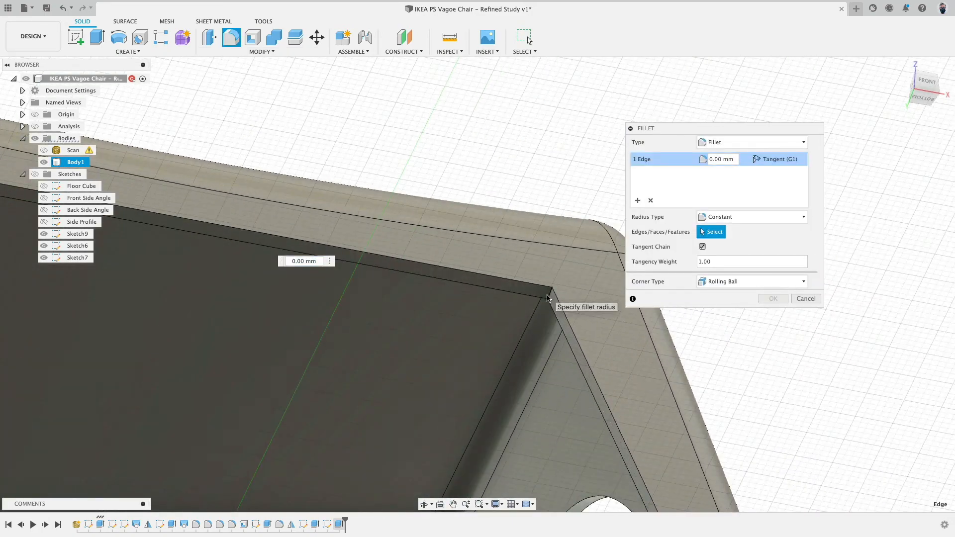
pyautogui.click(547, 298)
pyautogui.scroll(-5, 393, 373)
pyautogui.keyDown('shift'); pyautogui.moveTo(392, 373); pyautogui.dragTo(482, 365, button='middle'); pyautogui.keyUp('shift')
pyautogui.moveTo(482, 365); pyautogui.dragTo(642, 402, button='middle')
pyautogui.scroll(5, 354, 217)
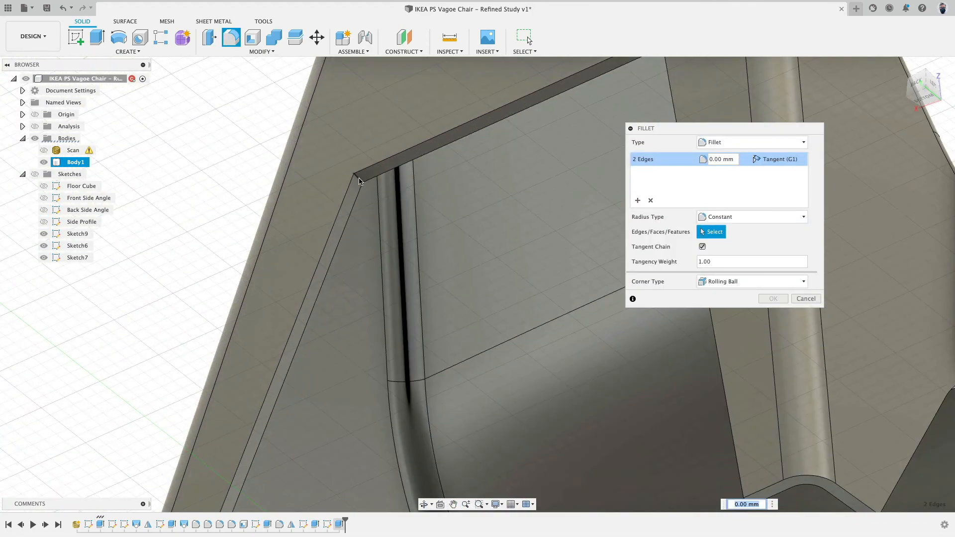
pyautogui.click(360, 179)
pyautogui.scroll(-5, 380, 246)
pyautogui.keyDown('shift'); pyautogui.moveTo(391, 269); pyautogui.dragTo(367, 270, button='middle'); pyautogui.keyUp('shift')
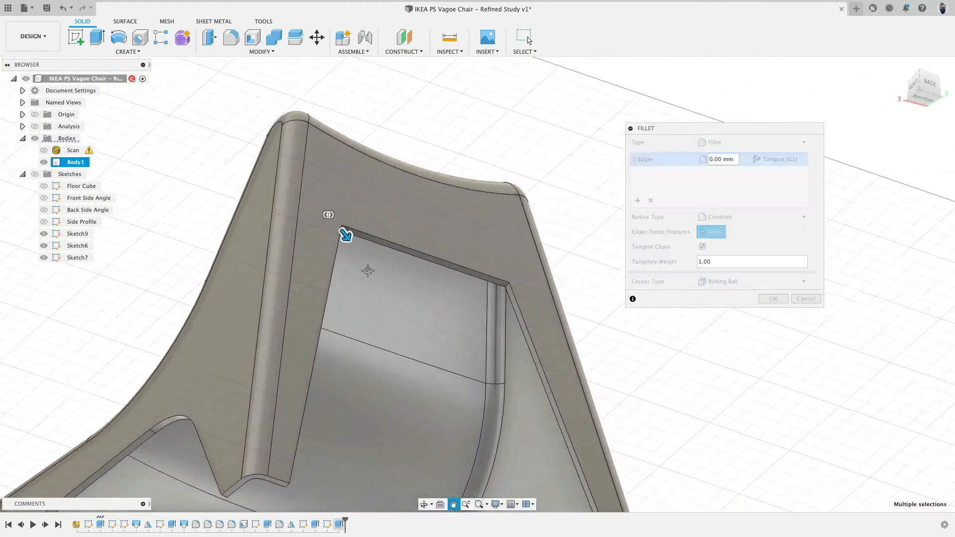
pyautogui.scroll(5, 505, 316)
pyautogui.click(470, 297)
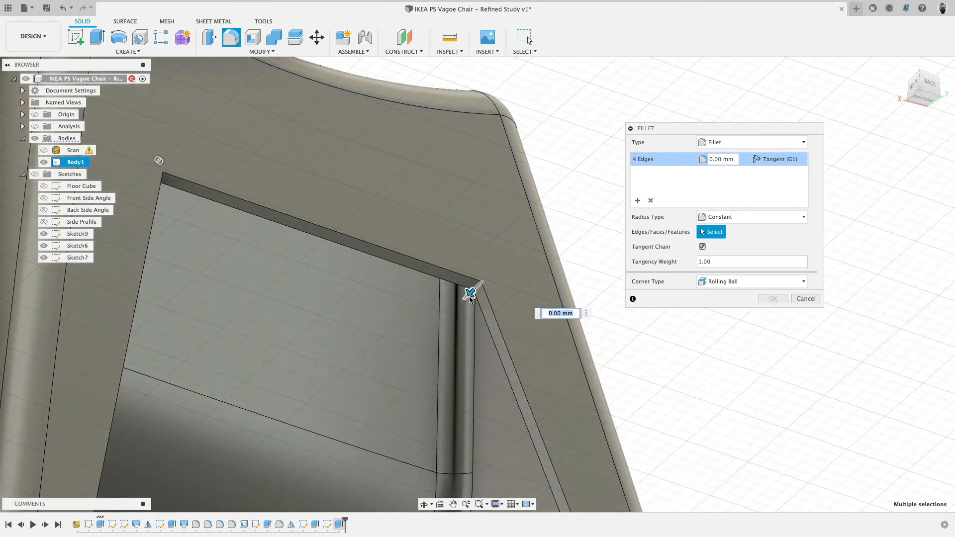
pyautogui.scroll(-2, 470, 298)
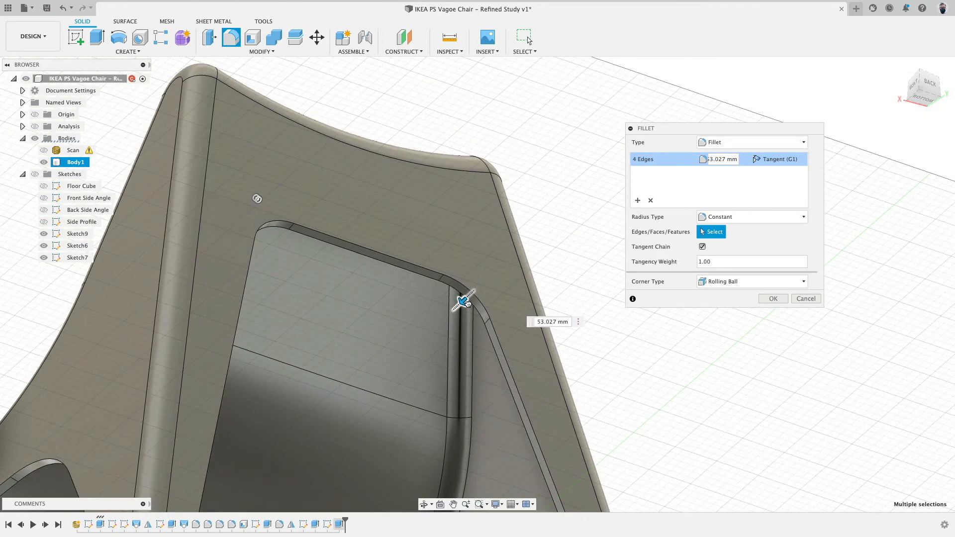
pyautogui.moveTo(468, 303); pyautogui.dragTo(459, 299)
pyautogui.write('5')
pyautogui.press('Return')
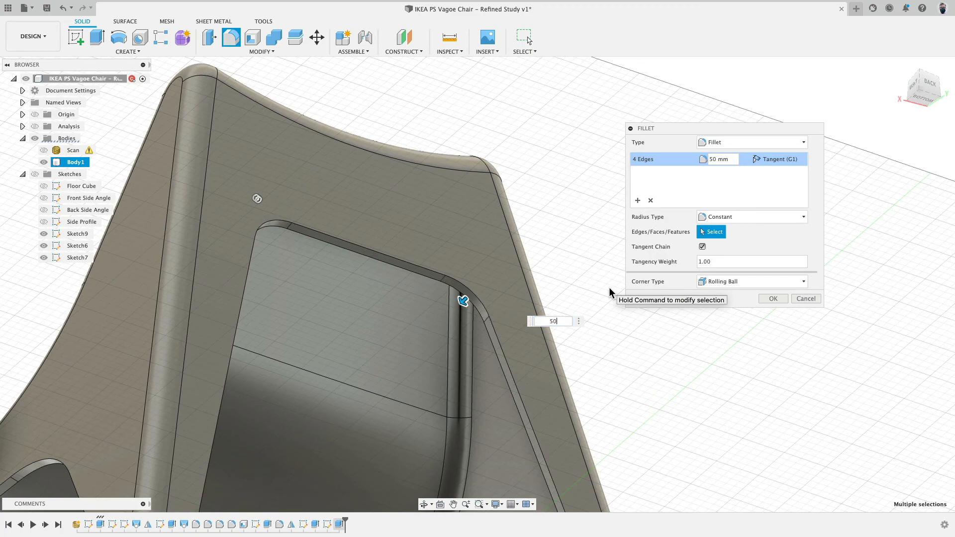
pyautogui.keyDown('shift'); pyautogui.moveTo(649, 258); pyautogui.dragTo(603, 254, button='middle'); pyautogui.keyUp('shift')
# Edit the back opening fillet and set its radius to 100 mm.
pyautogui.doubleClick(350, 525)
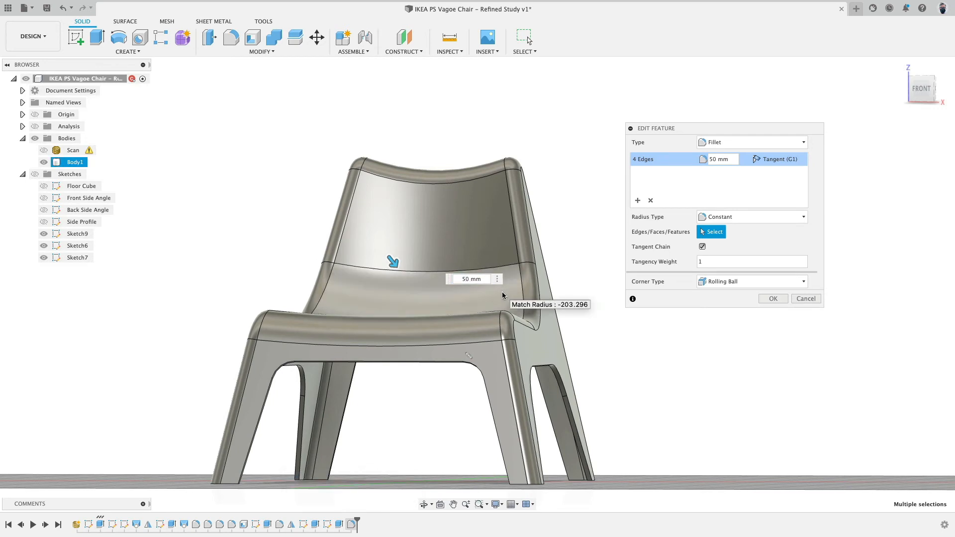
pyautogui.write('10')
pyautogui.press('Return')
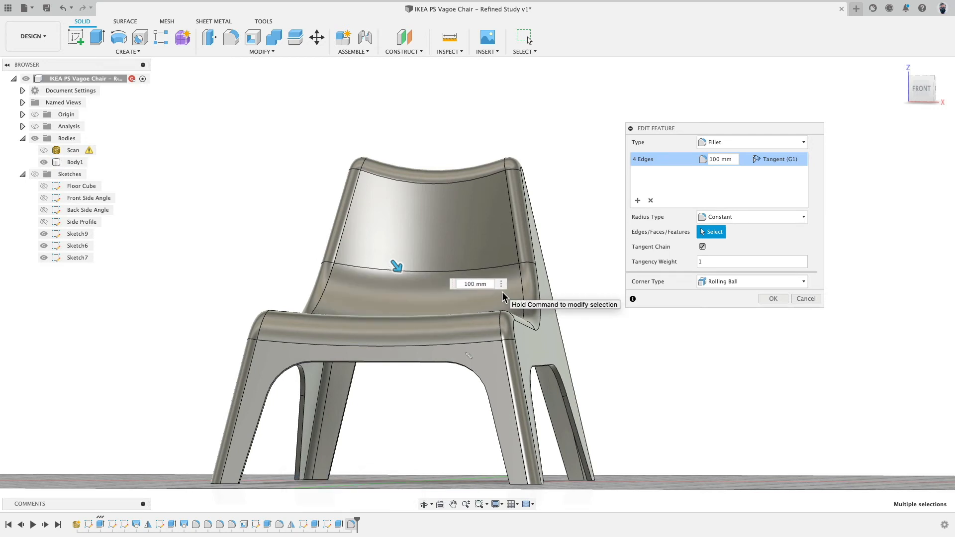
pyautogui.click(770, 298)
# Show the scan and orbit around the chair to compare it with the filleted body.
pyautogui.keyDown('shift'); pyautogui.moveTo(686, 245); pyautogui.dragTo(316, 258, button='middle'); pyautogui.keyUp('shift')
pyautogui.scroll(-5, 691, 291)
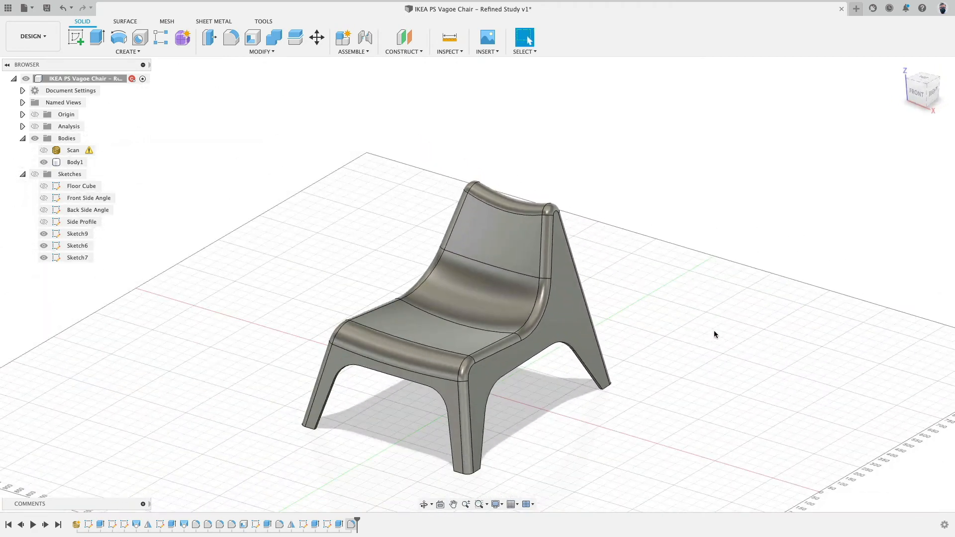
pyautogui.keyDown('shift'); pyautogui.moveTo(714, 330); pyautogui.dragTo(460, 281, button='middle'); pyautogui.keyUp('shift')
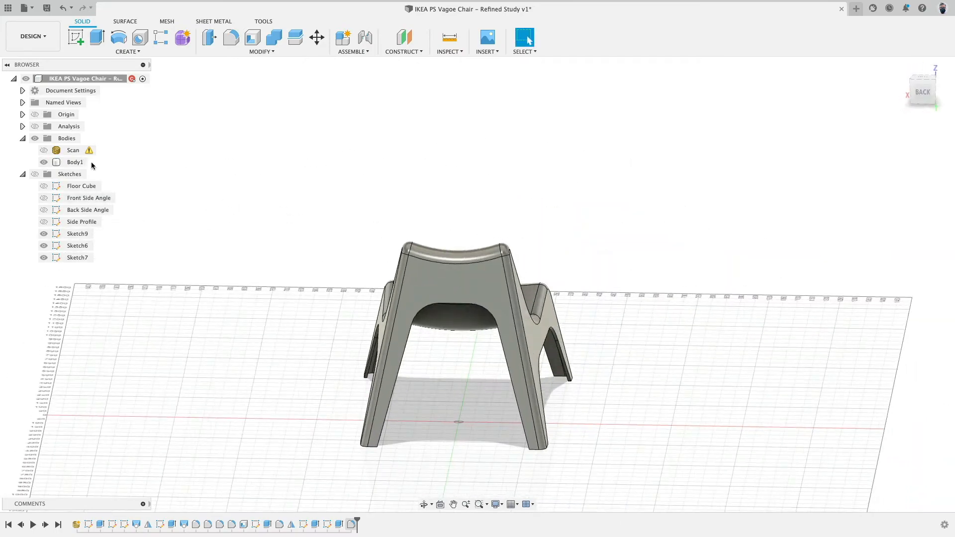
pyautogui.click(44, 151)
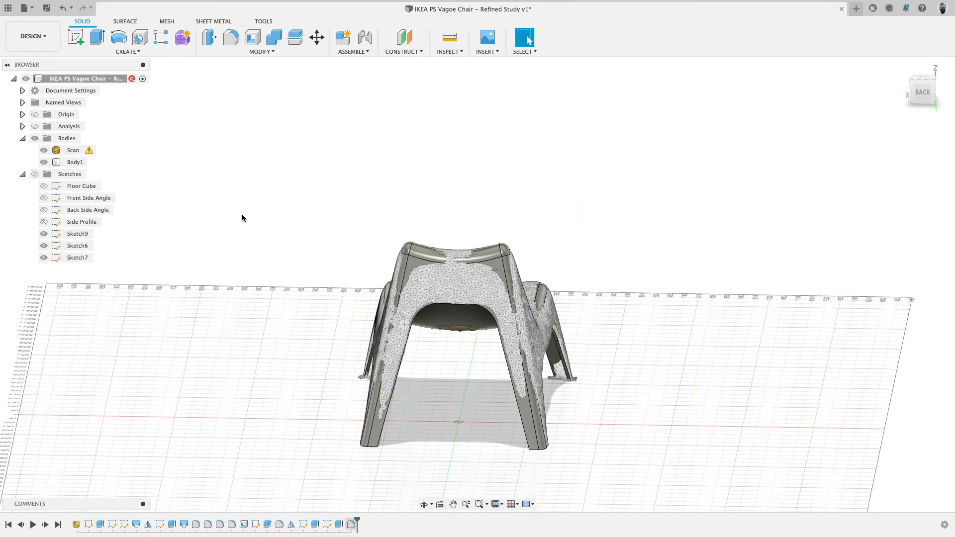
pyautogui.keyDown('shift'); pyautogui.moveTo(243, 218); pyautogui.dragTo(301, 215, button='middle'); pyautogui.keyUp('shift')
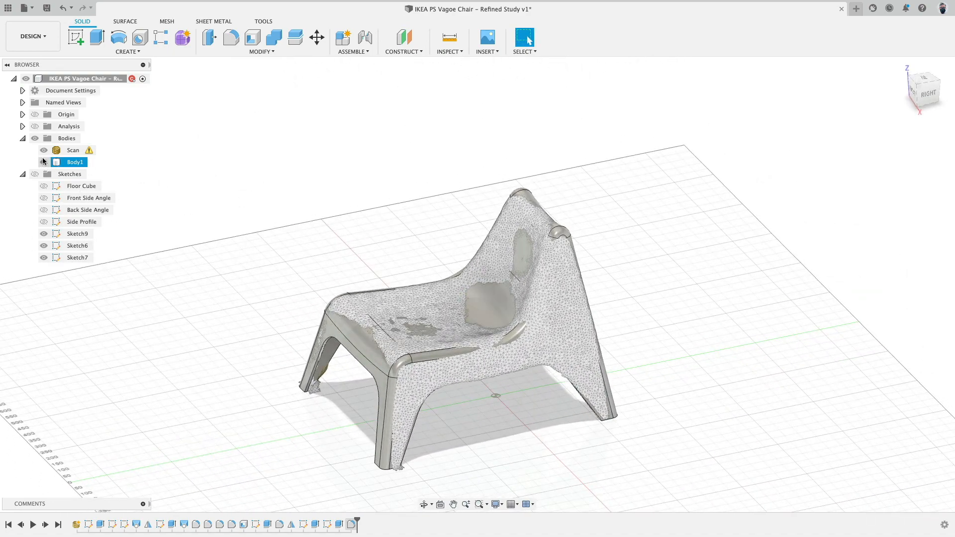
# Toggle the scan and body visibility and view the chair from the top to compare the scan with the model.
pyautogui.click(44, 162)
pyautogui.keyDown('shift'); pyautogui.moveTo(235, 145); pyautogui.dragTo(800, 60, button='middle'); pyautogui.keyUp('shift')
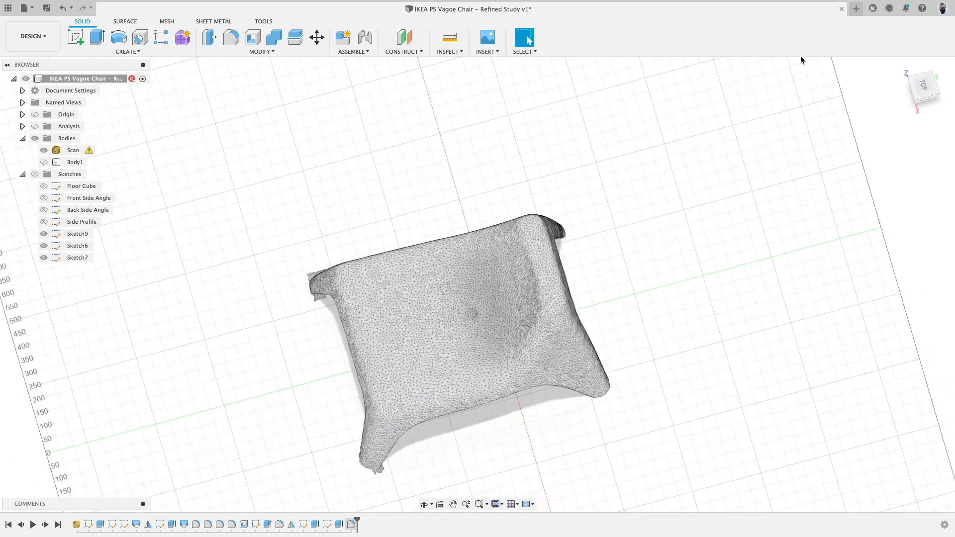
pyautogui.click(921, 88)
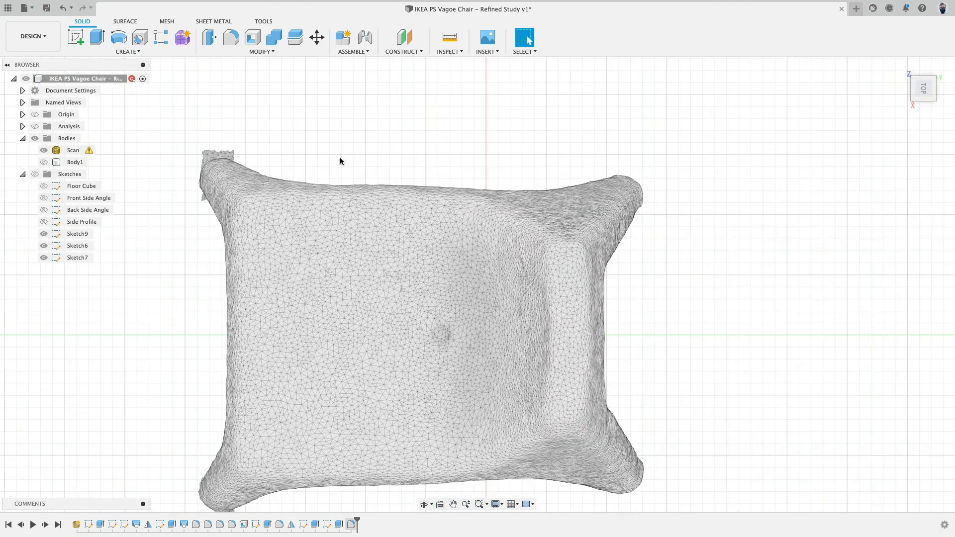
pyautogui.click(44, 162)
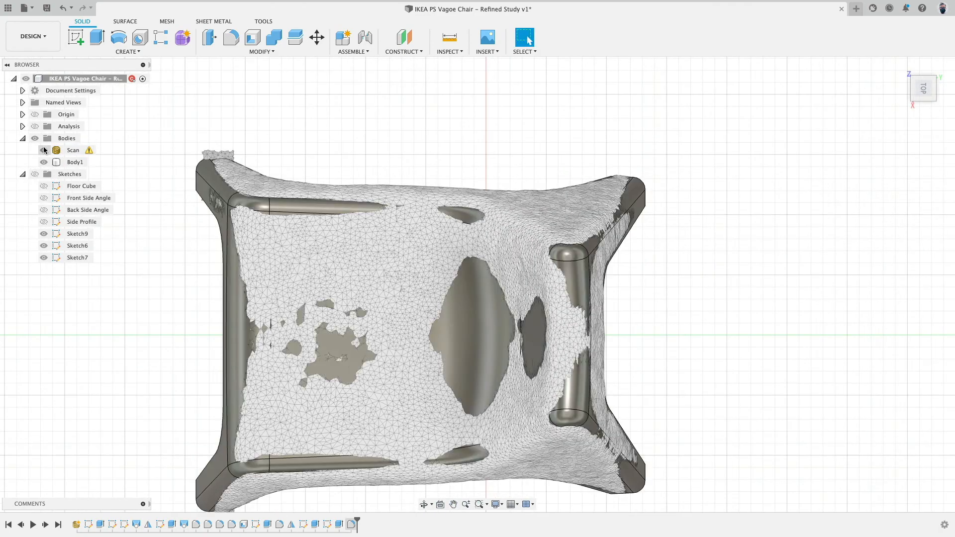
pyautogui.click(44, 150)
pyautogui.click(44, 151)
pyautogui.click(44, 162)
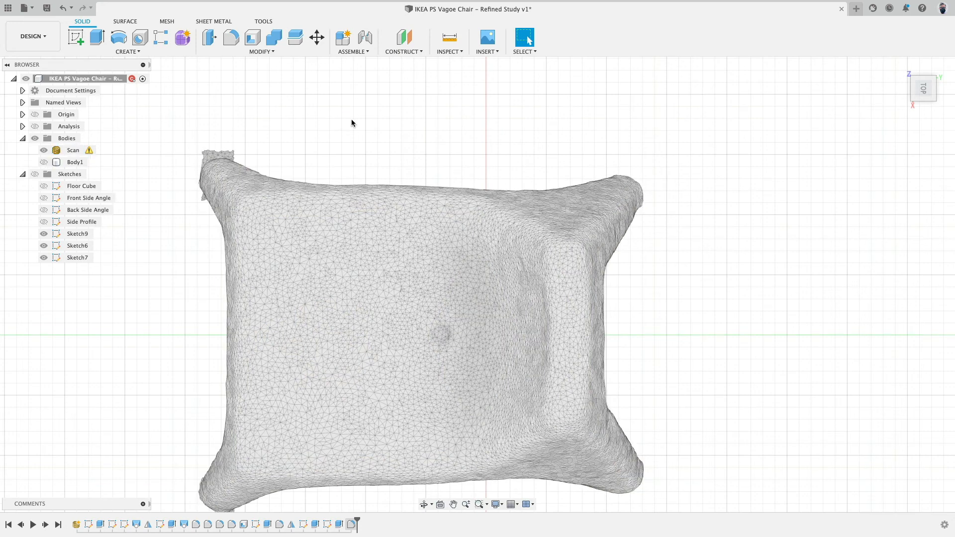
pyautogui.scroll(-3, 352, 122)
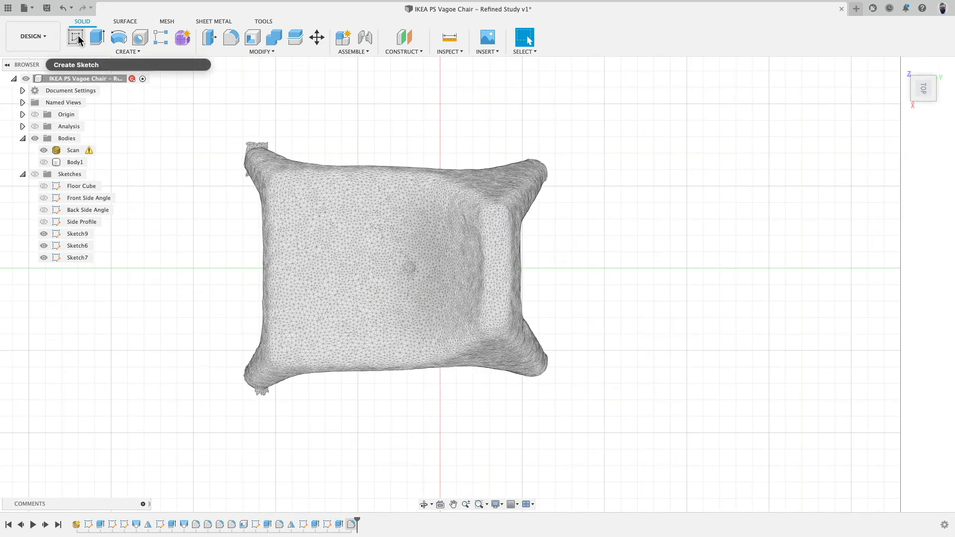
# Start a sketch on the ground plane and draw a small circle under the dimple in the middle of the seat.
pyautogui.click(77, 38)
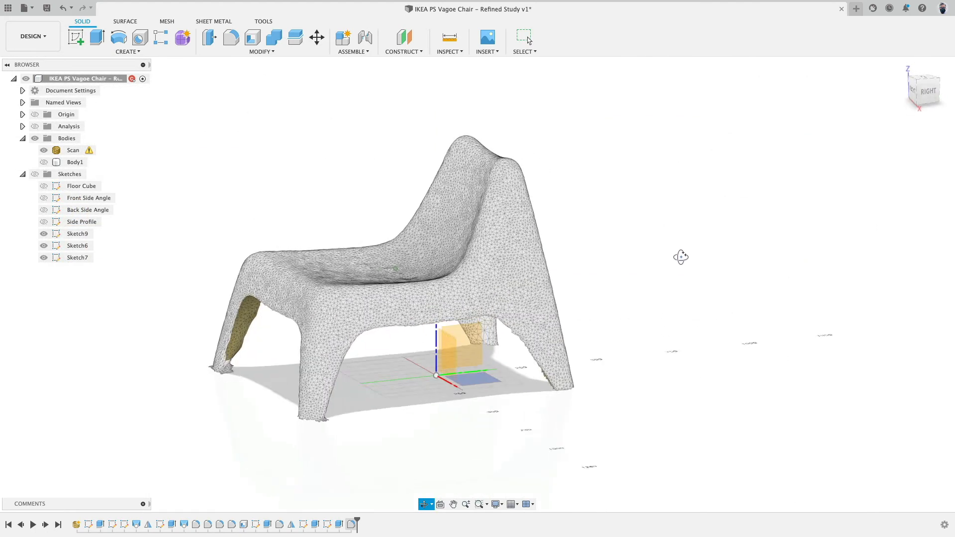
pyautogui.click(477, 384)
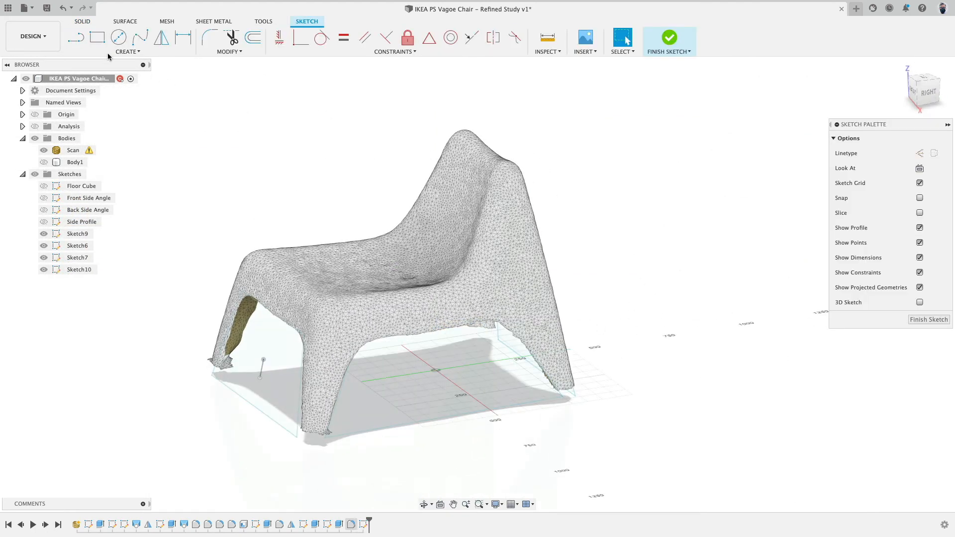
pyautogui.click(118, 38)
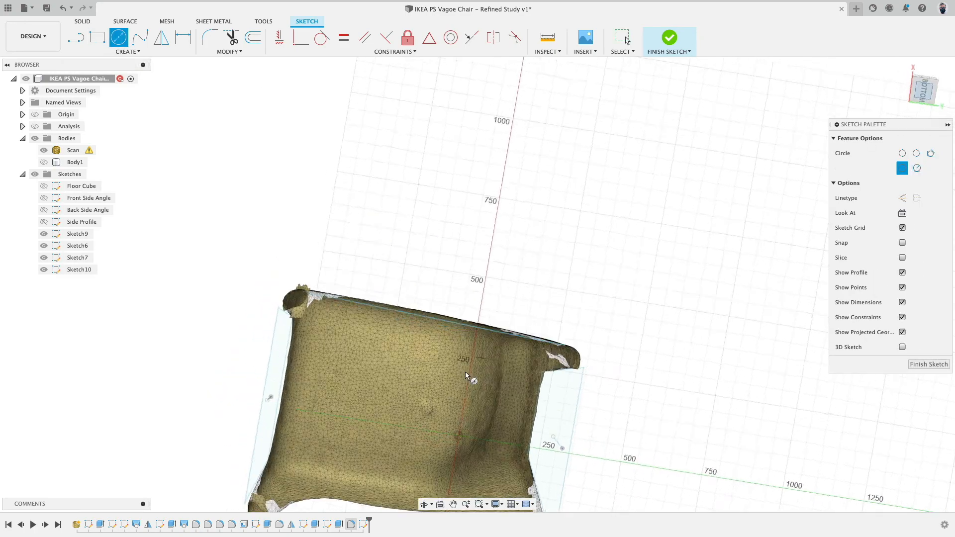
pyautogui.scroll(10, 550, 288)
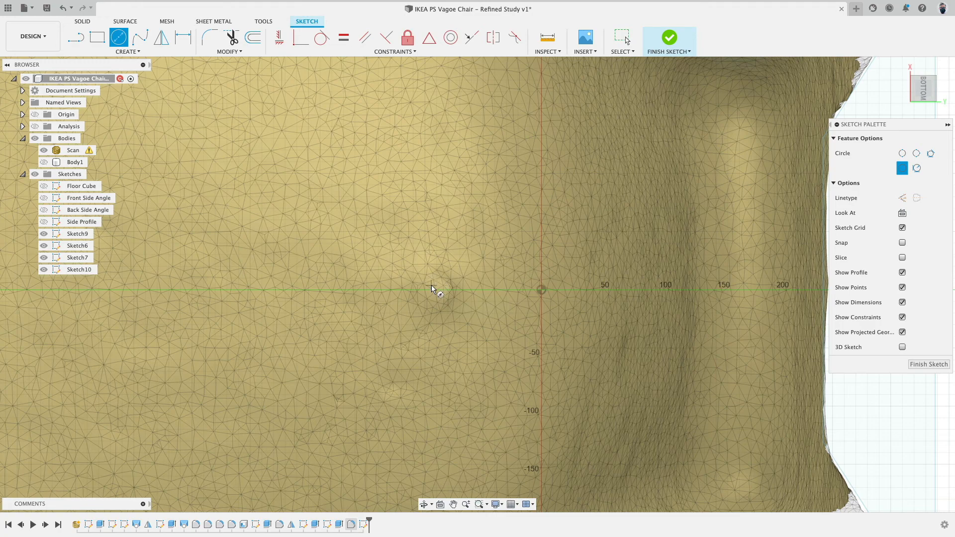
pyautogui.click(434, 289)
pyautogui.click(419, 289)
# Dimension the circle's diameter to 25 mm.
pyautogui.click(128, 52)
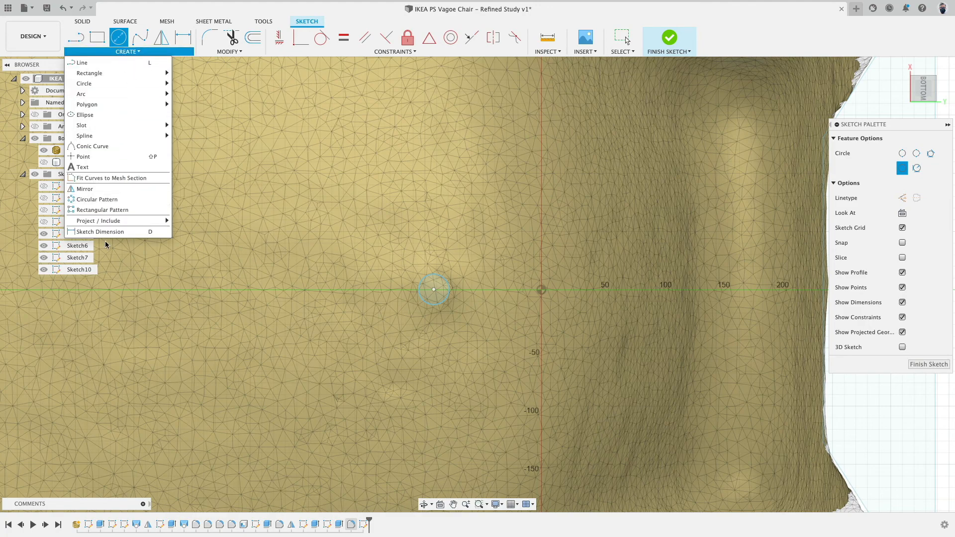
pyautogui.press('d')
pyautogui.click(449, 287)
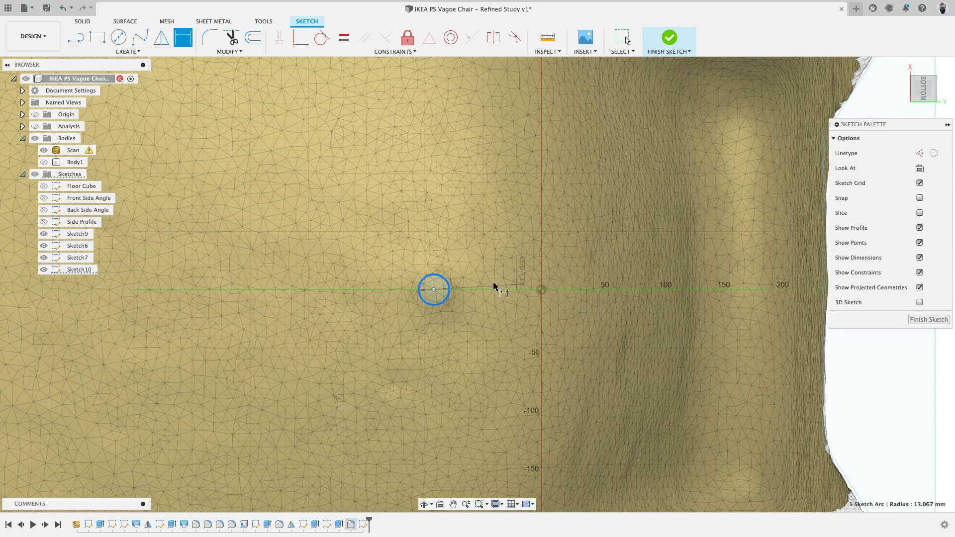
pyautogui.click(412, 222)
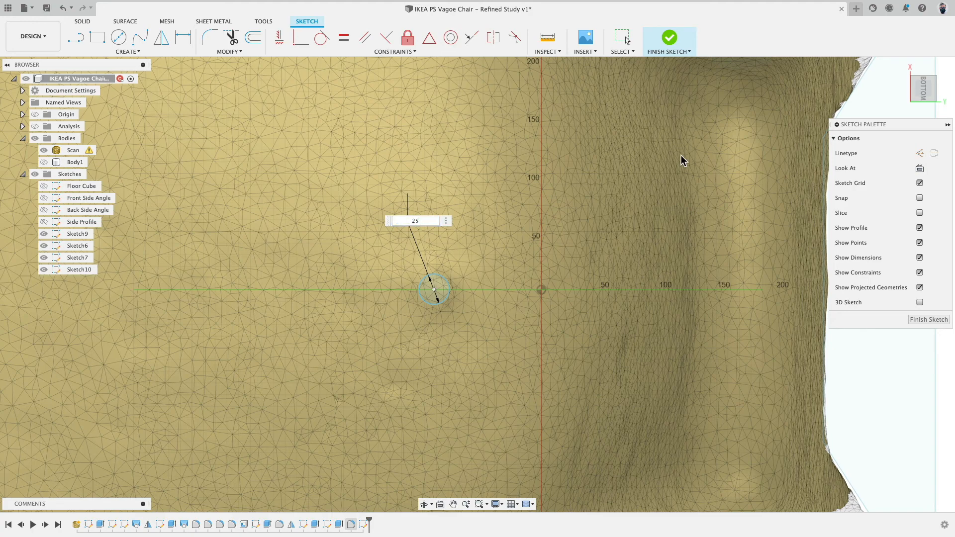
pyautogui.write('25')
pyautogui.press('Return')
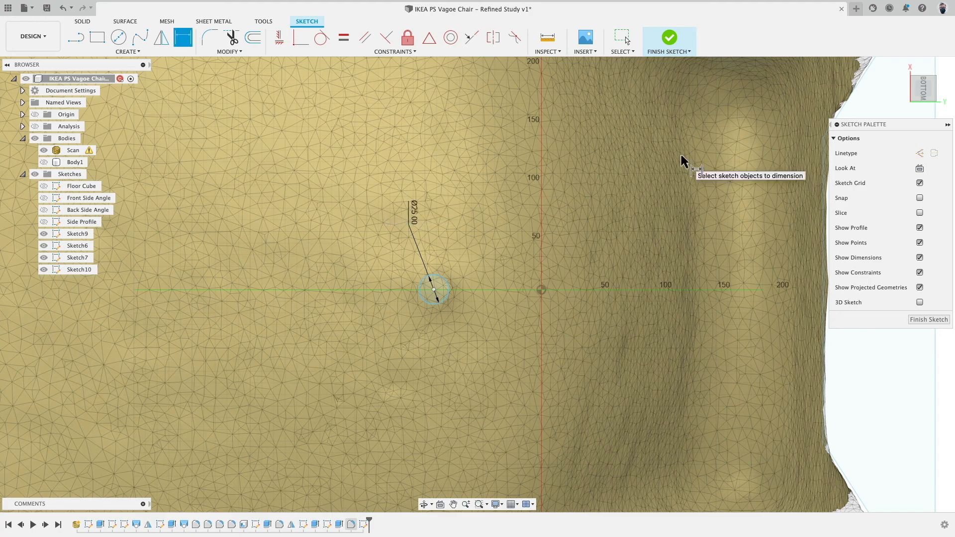
# Try to align the circle's center with the sketch origin using a Horizontal/Vertical constraint.
pyautogui.click(283, 44)
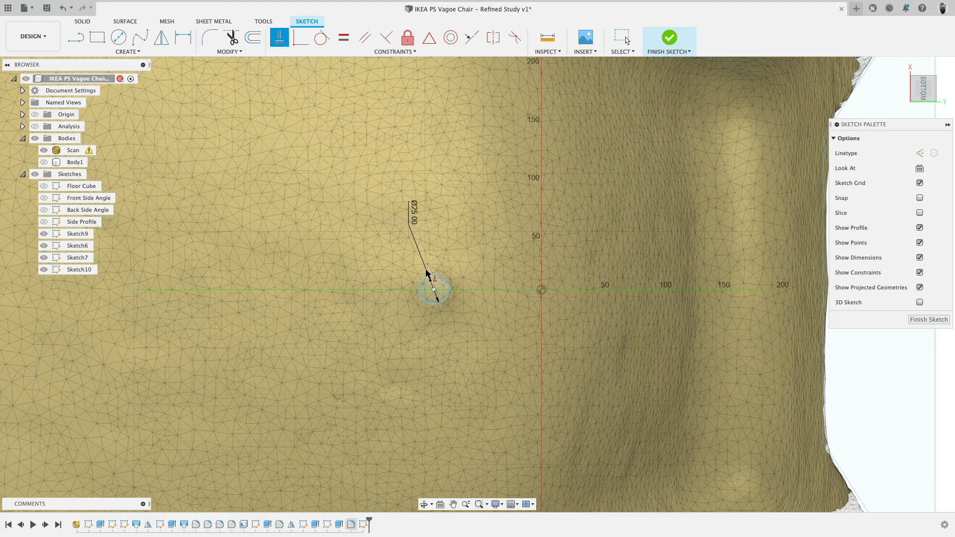
pyautogui.click(541, 289)
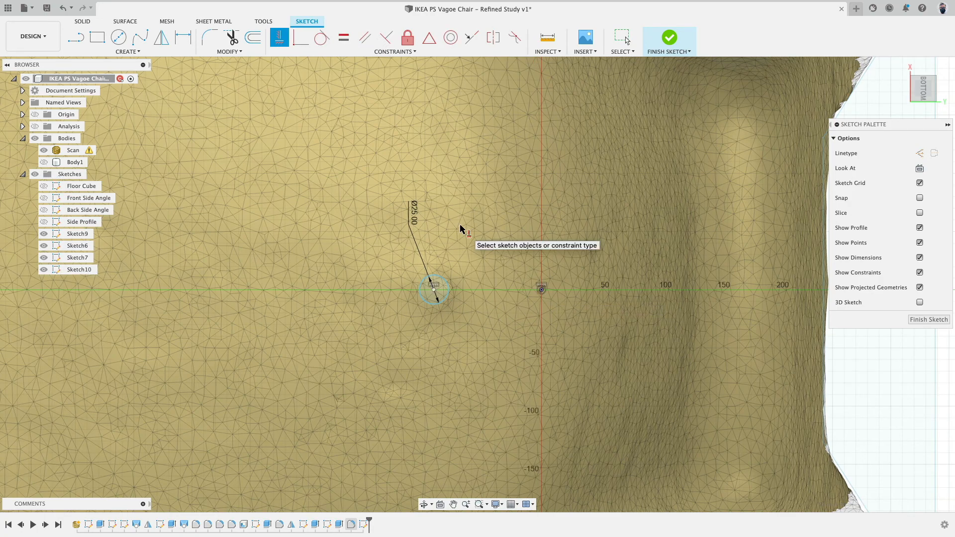
pyautogui.press('Escape')
pyautogui.moveTo(434, 290)
pyautogui.mouseDown()
pyautogui.moveTo(524, 291)
pyautogui.moveTo(423, 291)
pyautogui.moveTo(460, 291)
pyautogui.moveTo(442, 287)
pyautogui.moveTo(491, 298)
pyautogui.moveTo(354, 303)
pyautogui.moveTo(354, 294)
pyautogui.moveTo(435, 292)
pyautogui.mouseUp()
# Hide the scan, show the body and finish the sketch.
pyautogui.scroll(-5, 448, 283)
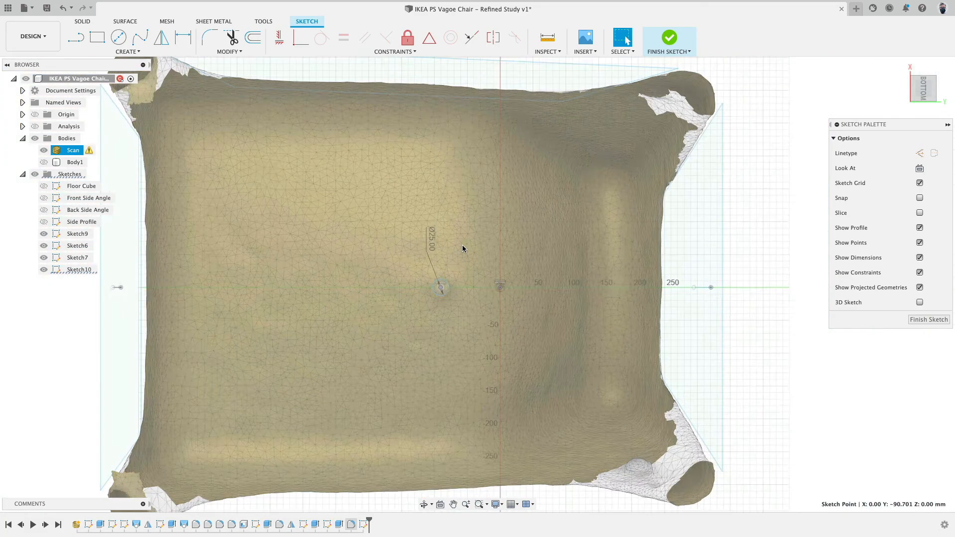
pyautogui.keyDown('shift'); pyautogui.moveTo(462, 245); pyautogui.dragTo(467, 288, button='middle'); pyautogui.keyUp('shift')
pyautogui.scroll(-5, 468, 288)
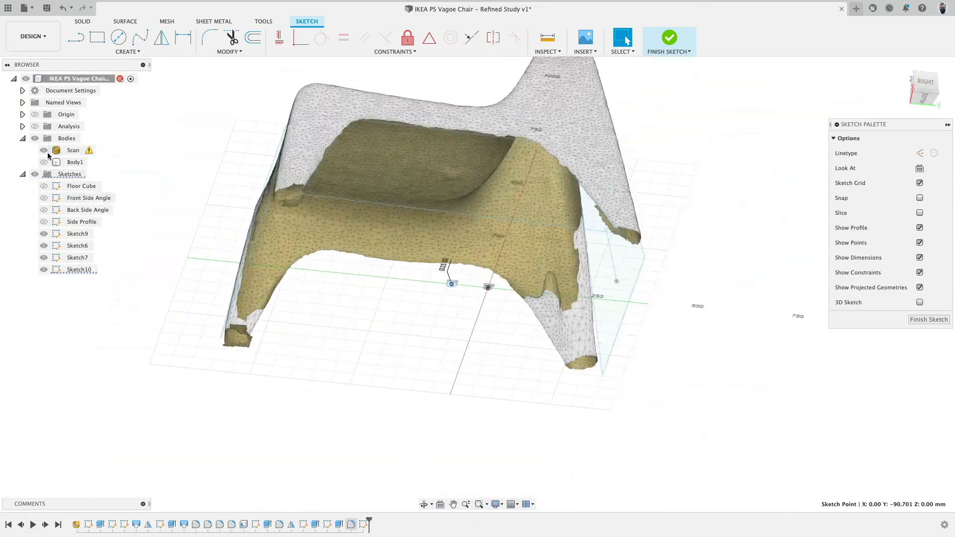
pyautogui.click(44, 150)
pyautogui.click(44, 163)
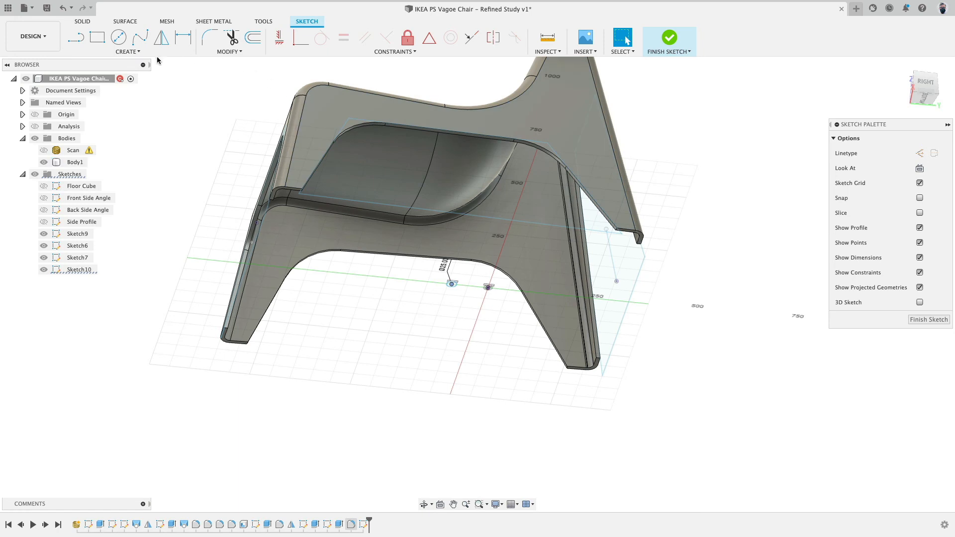
pyautogui.click(670, 38)
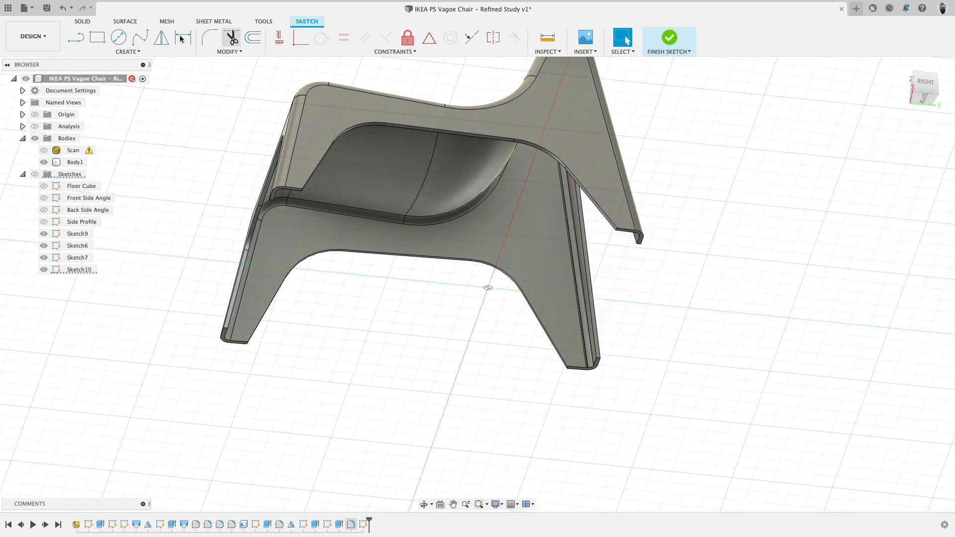
# Extrude the circle profile upward as a cut through the seat to make a drain hole.
pyautogui.click(97, 37)
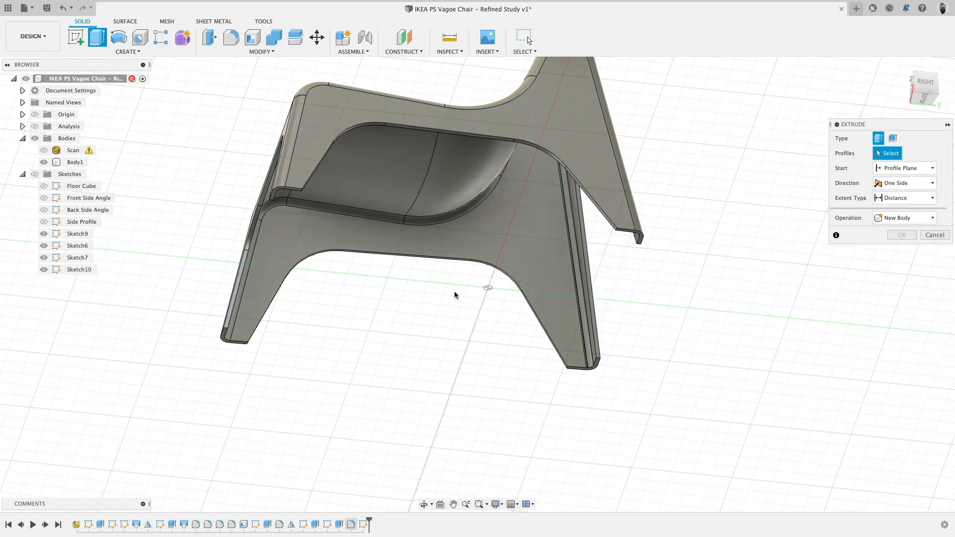
pyautogui.click(35, 174)
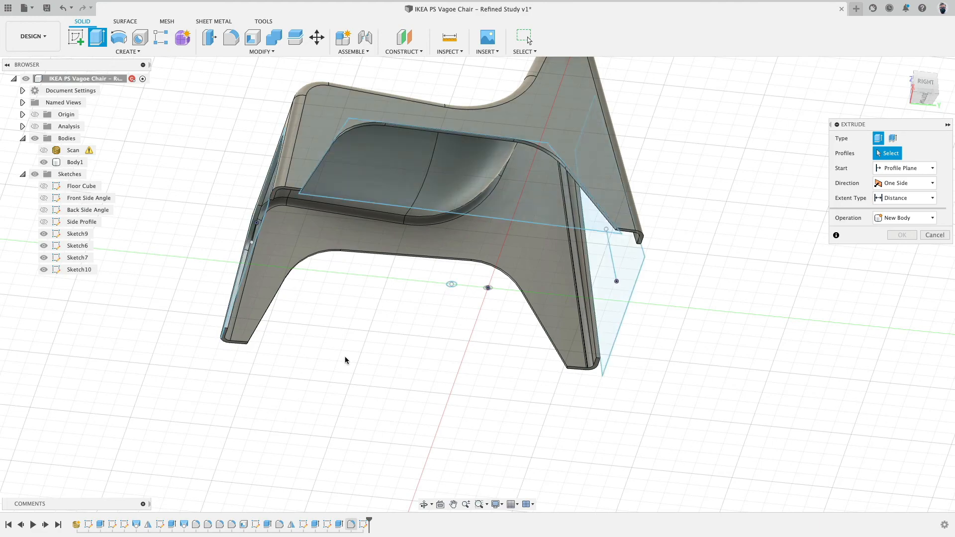
pyautogui.click(449, 284)
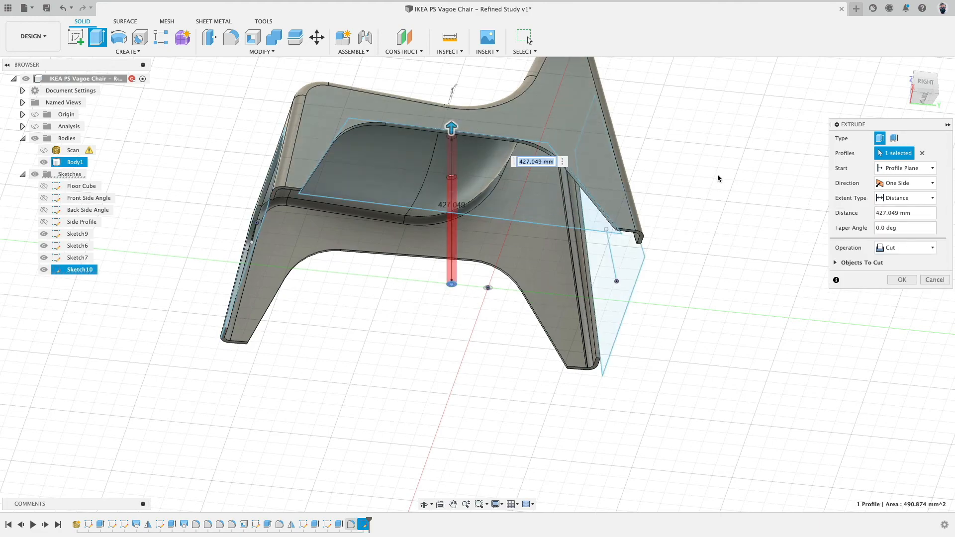
pyautogui.keyDown('shift'); pyautogui.moveTo(718, 178); pyautogui.dragTo(712, 329, button='middle'); pyautogui.keyUp('shift')
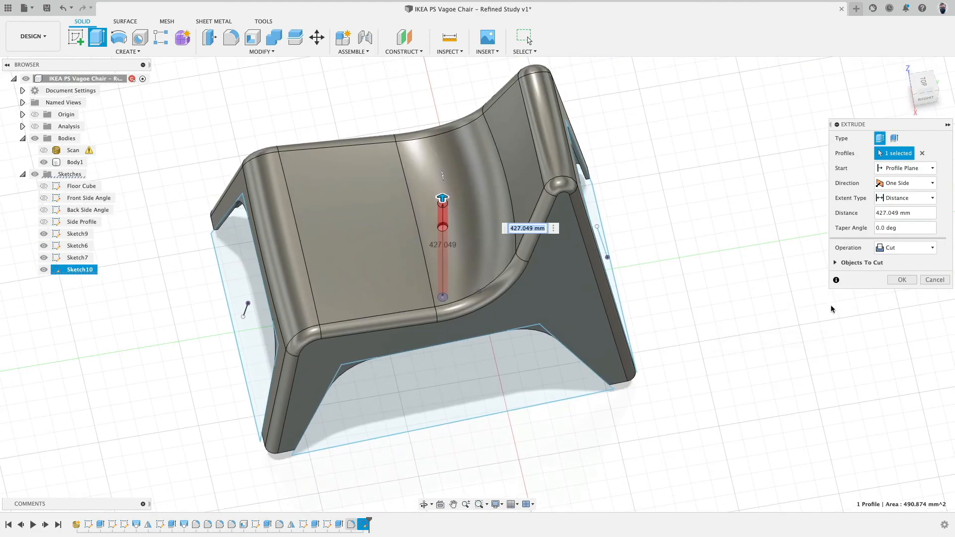
pyautogui.press('Return')
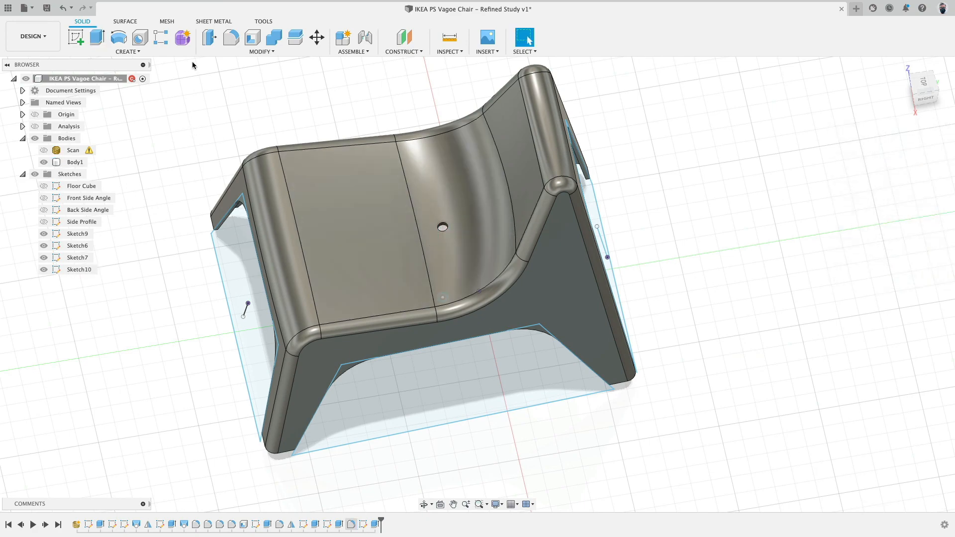
# Fillet the drain hole's top edge with a 5 mm radius.
pyautogui.click(232, 38)
pyautogui.scroll(8, 435, 227)
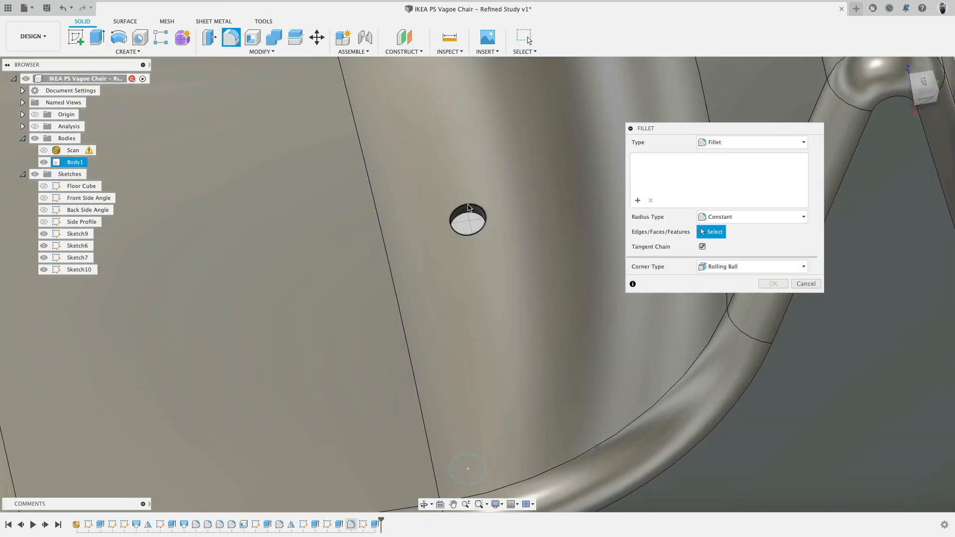
pyautogui.click(468, 207)
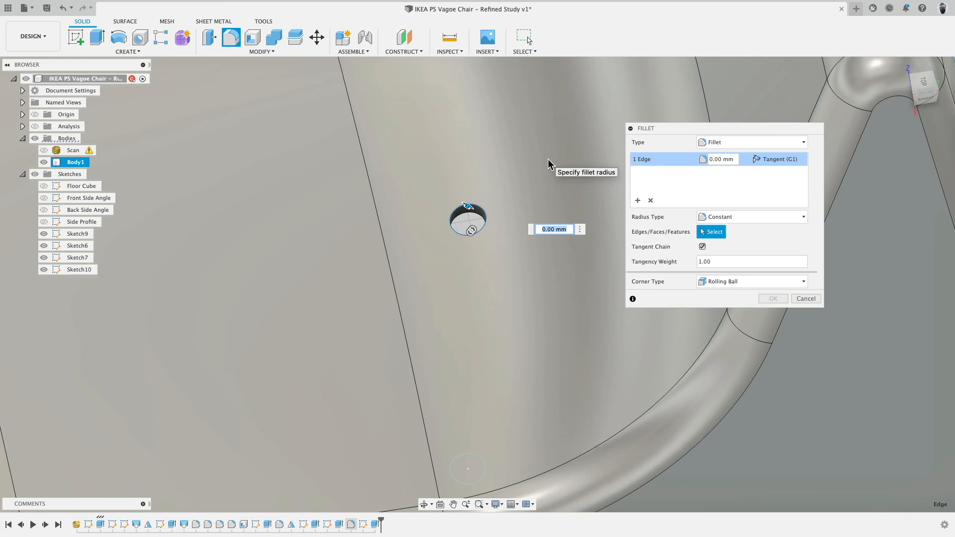
pyautogui.write('5')
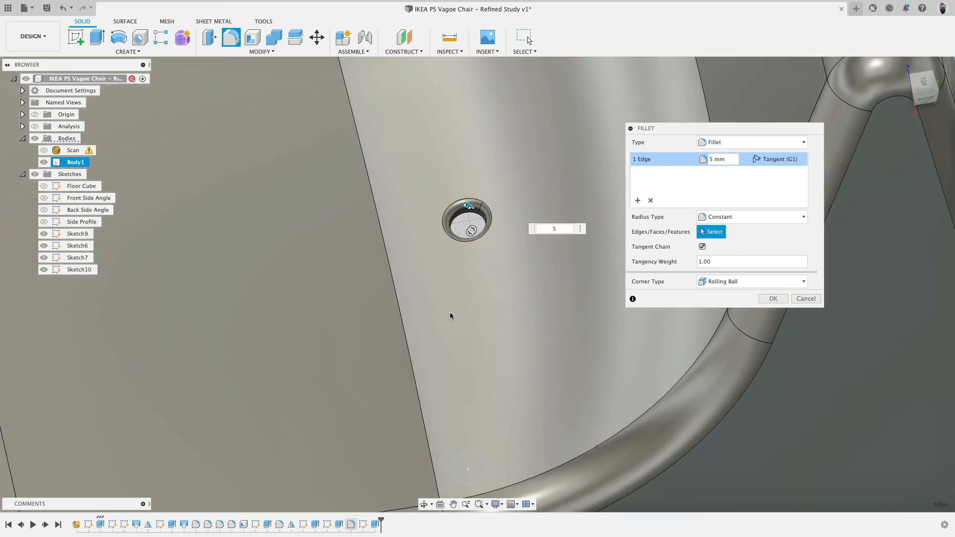
pyautogui.keyDown('shift'); pyautogui.moveTo(449, 312); pyautogui.dragTo(495, 130, button='middle'); pyautogui.keyUp('shift')
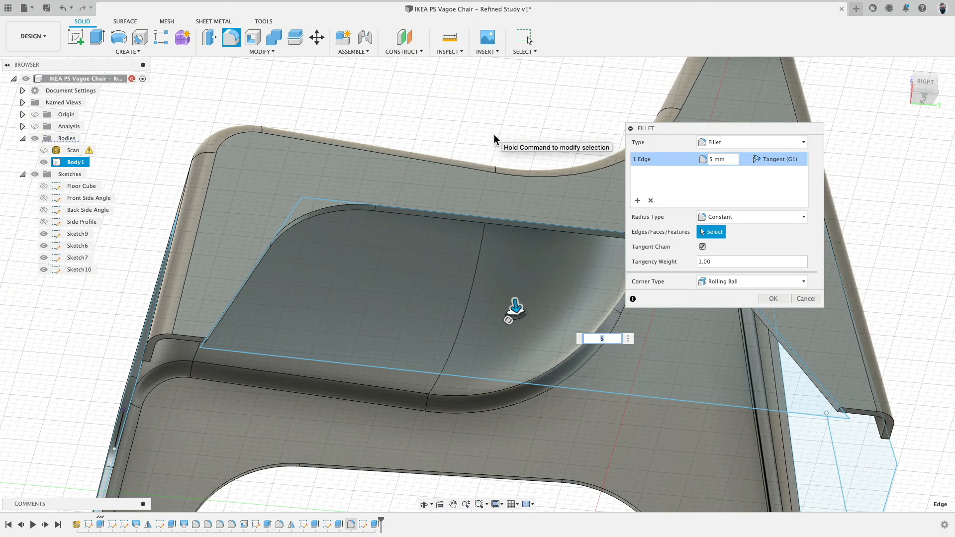
pyautogui.keyDown('shift'); pyautogui.moveTo(424, 134); pyautogui.dragTo(443, 191, button='middle'); pyautogui.keyUp('shift')
pyautogui.scroll(-4, 435, 269)
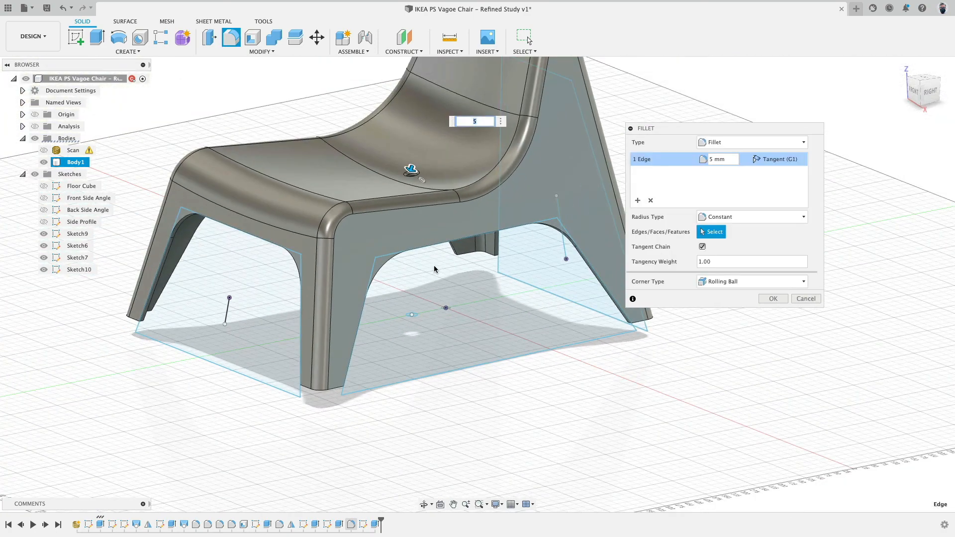
pyautogui.click(773, 298)
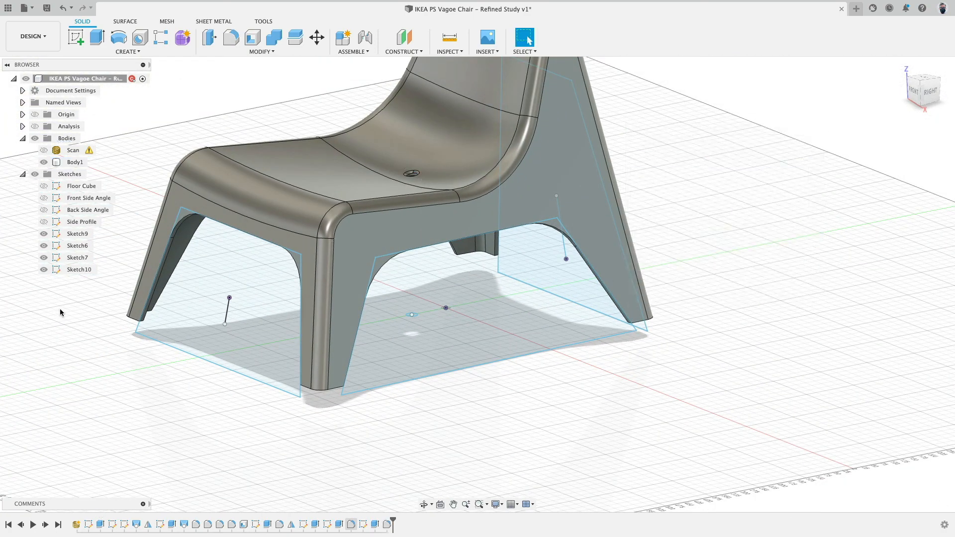
# Rename Sketch9 as Side Leg.
pyautogui.click(82, 234)
pyautogui.click(84, 235)
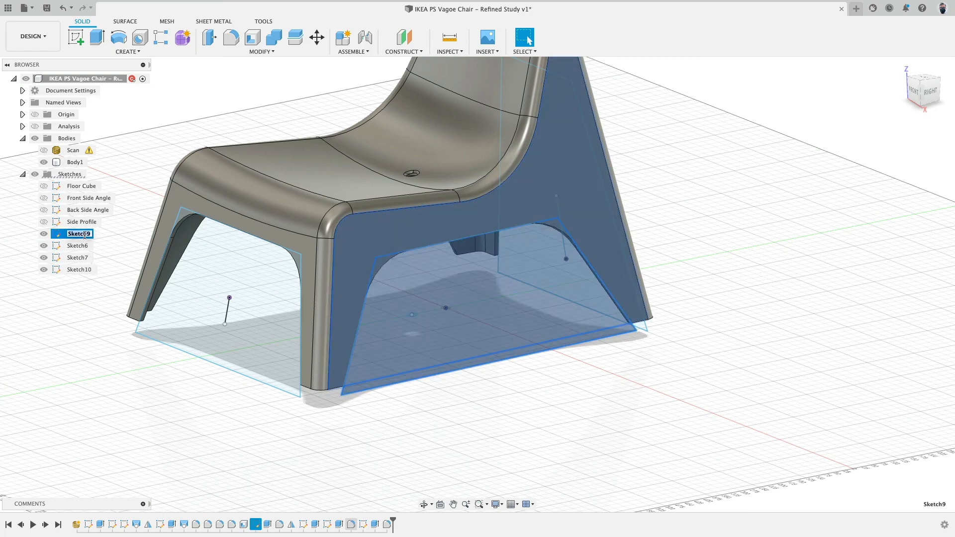
pyautogui.write('Side Open')
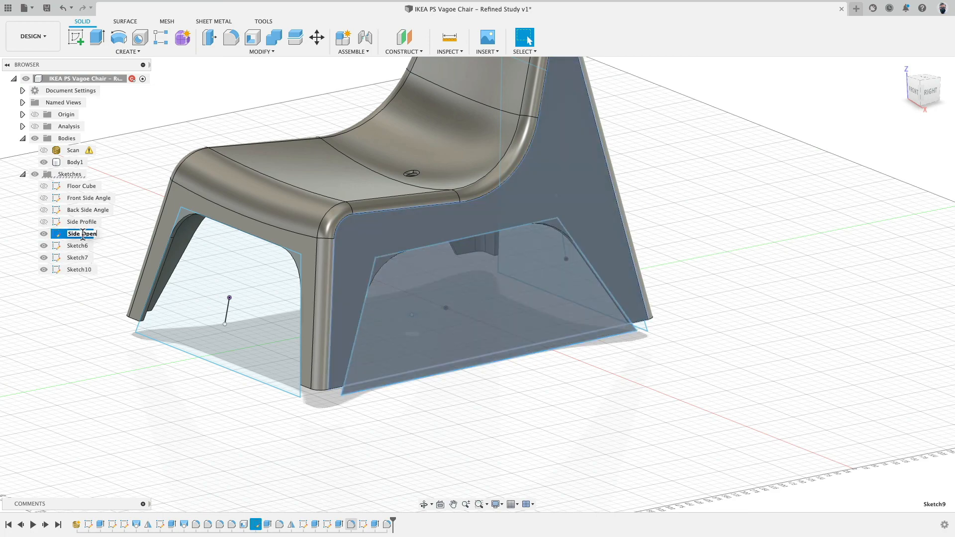
pyautogui.press('BackSpace')
pyautogui.press('BackSpace')
pyautogui.press('BackSpace')
pyautogui.press('BackSpace')
pyautogui.write('Leg')
pyautogui.press('Return')
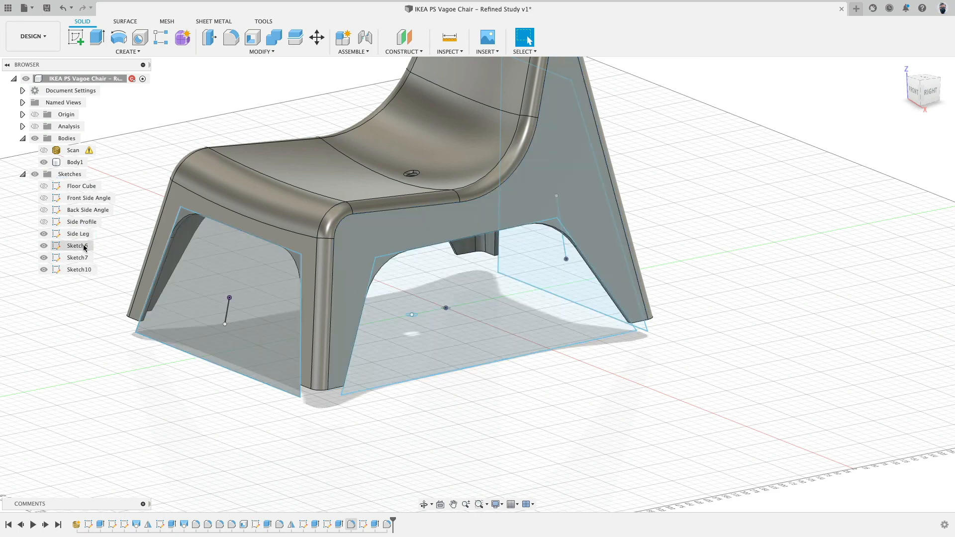
# Rename Sketch6 as Front Leg.
pyautogui.doubleClick(84, 247)
pyautogui.write('Fr')
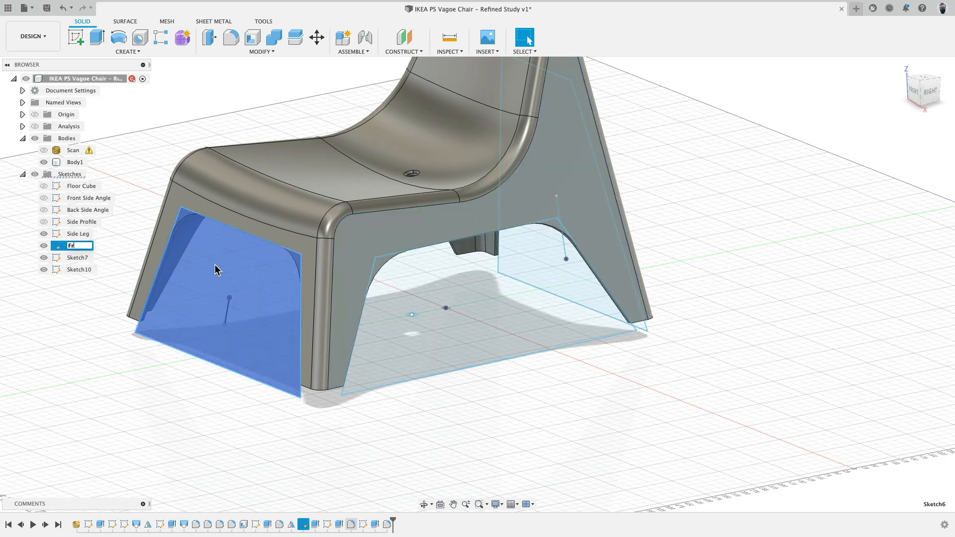
pyautogui.write('ont Leg')
pyautogui.press('Return')
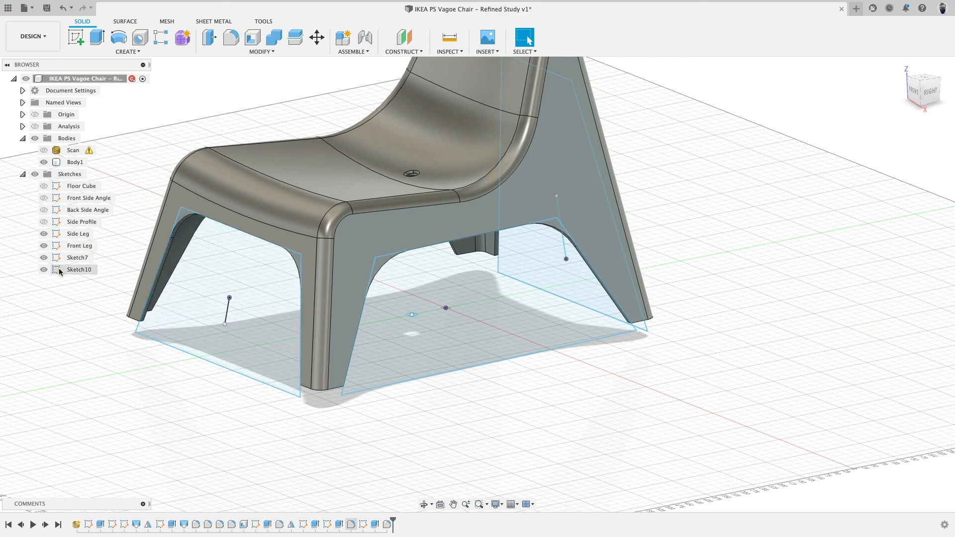
# Rename Sketch7 as Back Leg.
pyautogui.doubleClick(77, 257)
pyautogui.write('B')
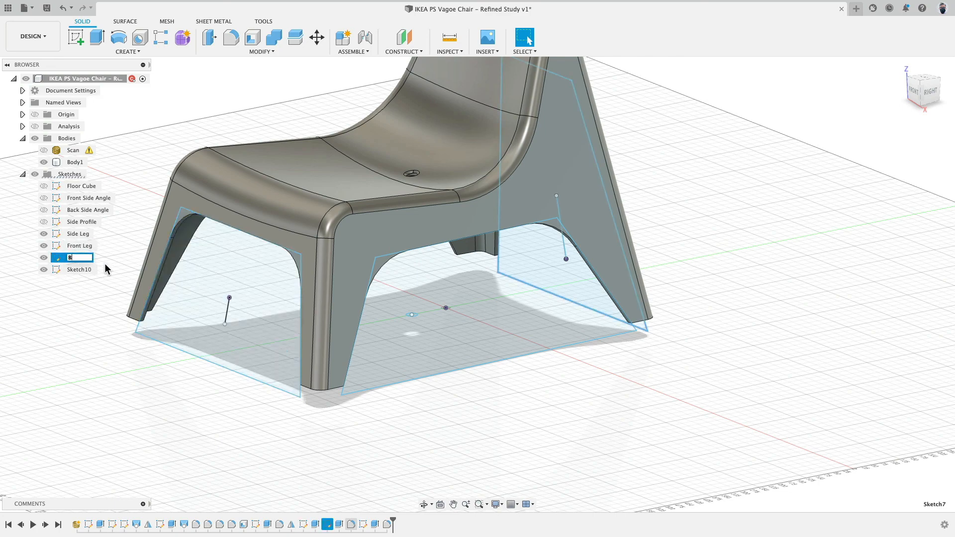
pyautogui.write('ack Leg')
pyautogui.press('Return')
# Rename Sketch10 as Hole.
pyautogui.doubleClick(82, 269)
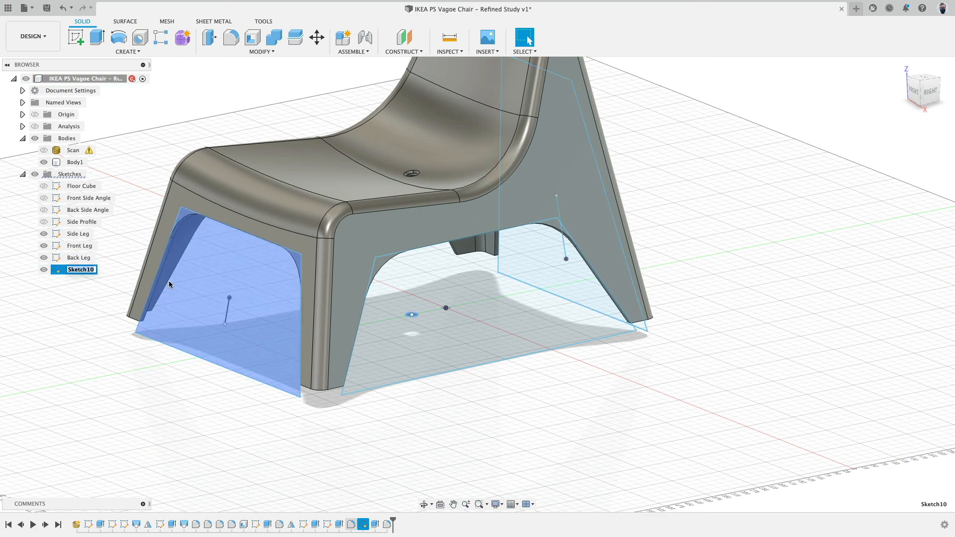
pyautogui.click(102, 398)
pyautogui.click(77, 269)
pyautogui.click(77, 270)
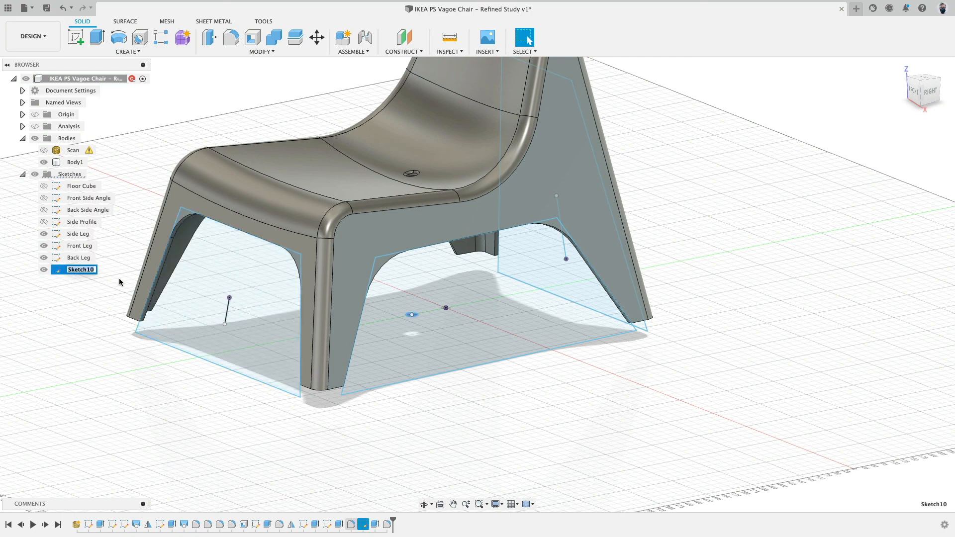
pyautogui.write('Hole')
pyautogui.press('Return')
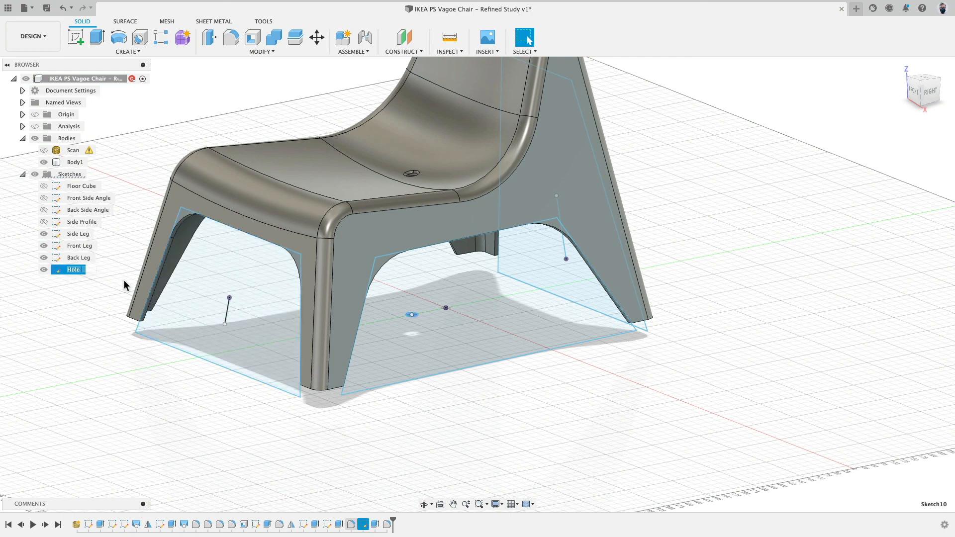
# Rename the body Body1 as Chair.
pyautogui.click(75, 163)
pyautogui.click(77, 163)
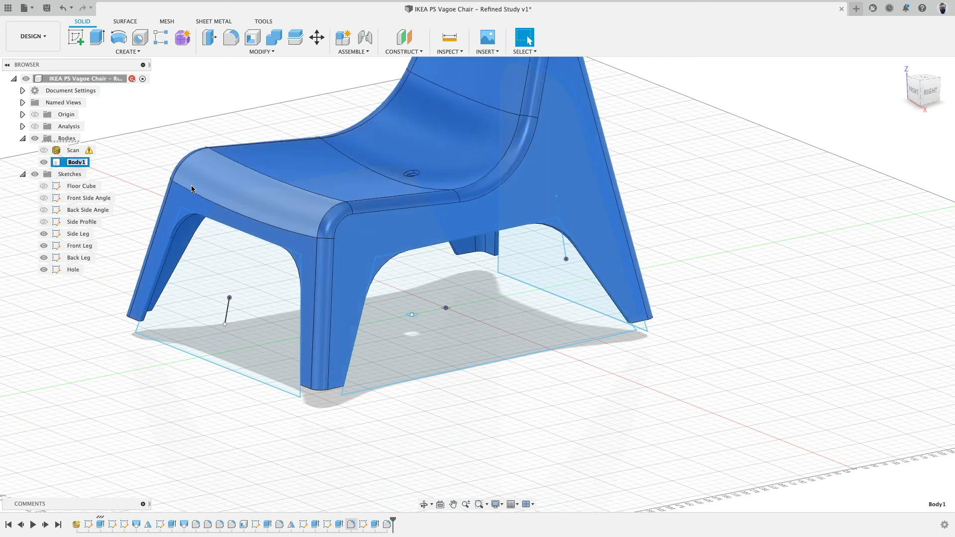
pyautogui.write('Chair')
pyautogui.press('Return')
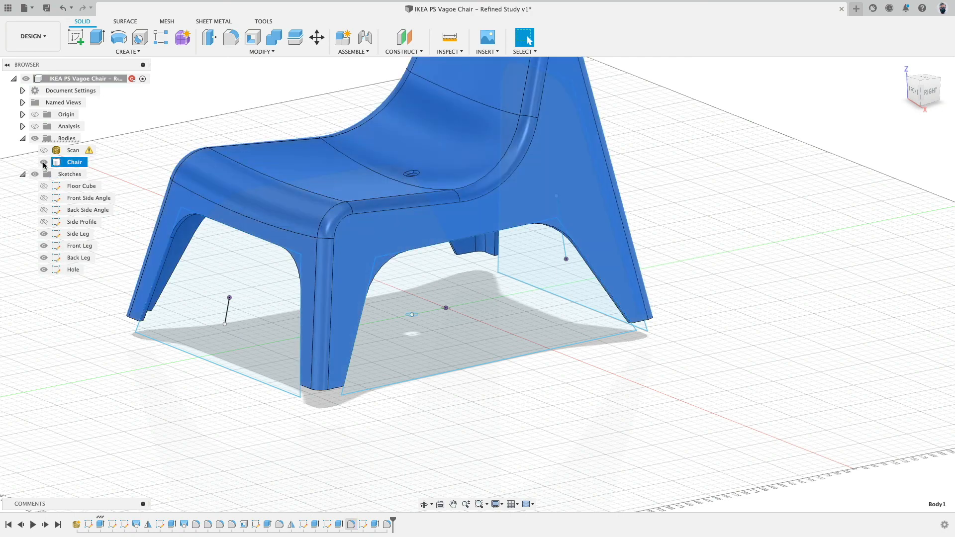
# Look at the chair model straight on from the front view.
pyautogui.moveTo(85, 330)
pyautogui.mouseDown(button='middle')
pyautogui.moveTo(140, 387)
pyautogui.moveTo(159, 341)
pyautogui.mouseUp(button='middle')
pyautogui.scroll(-5, 141, 387)
pyautogui.click(159, 340)
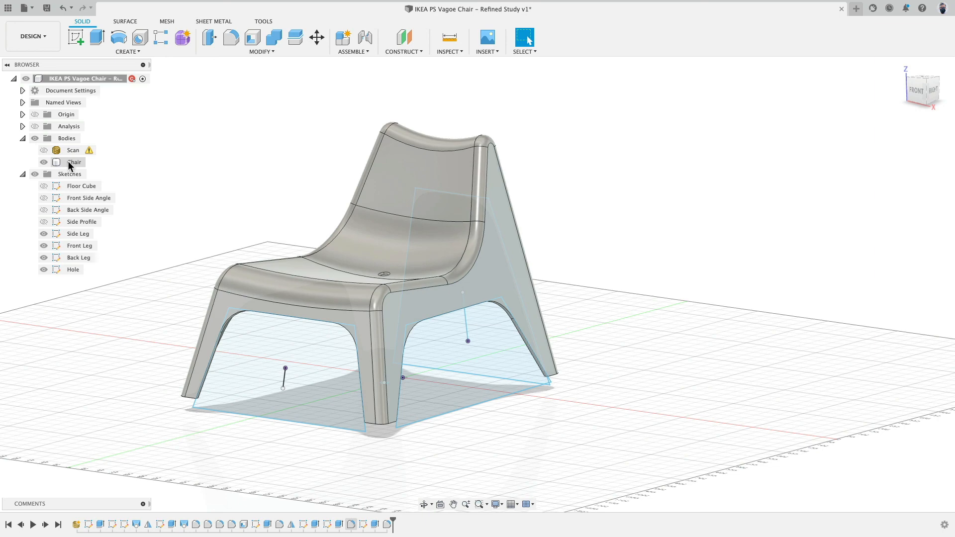
pyautogui.click(919, 91)
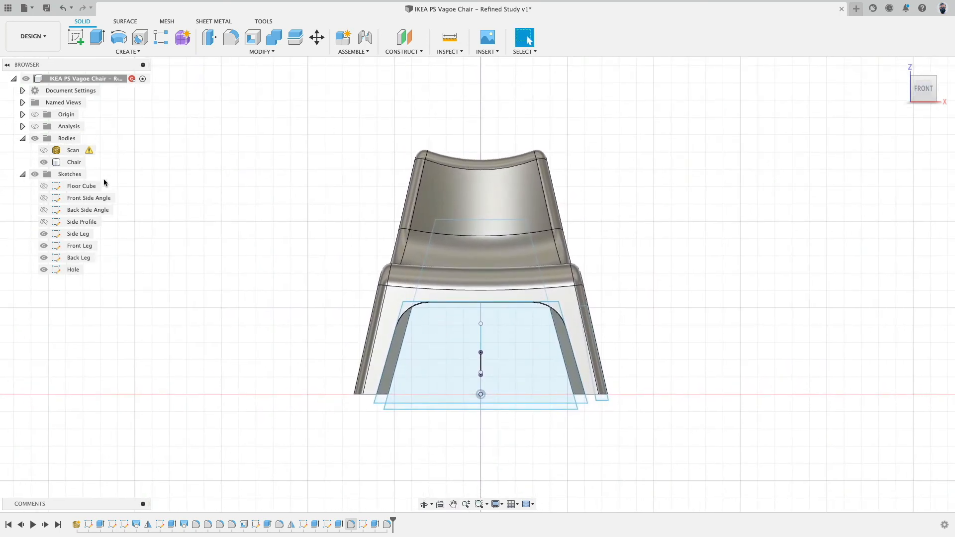